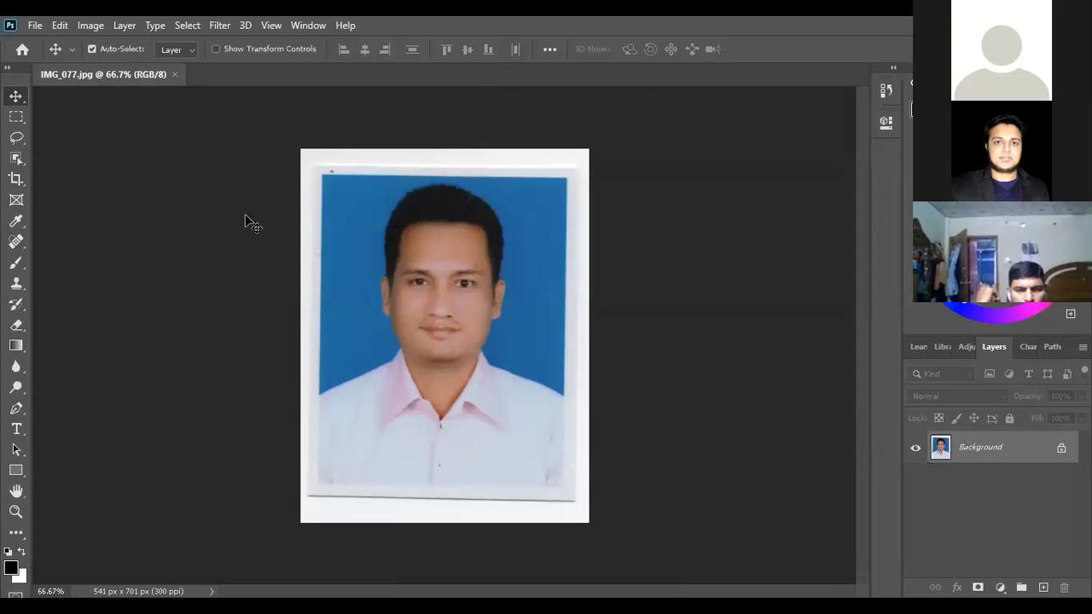
key(ctrl+plus)
key(ctrl+minus)
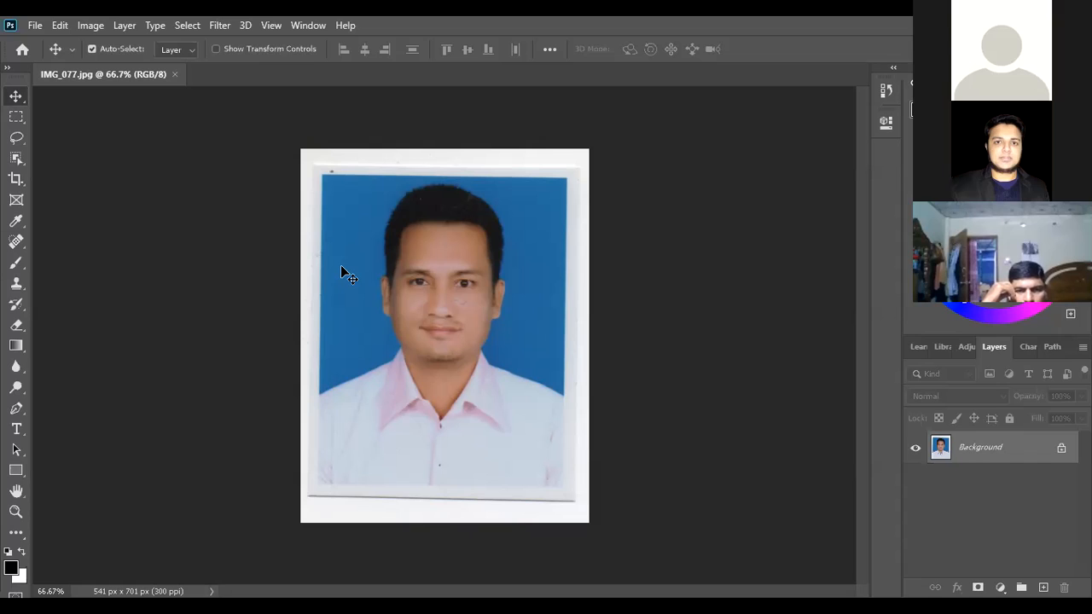
click(16, 179)
key(v)
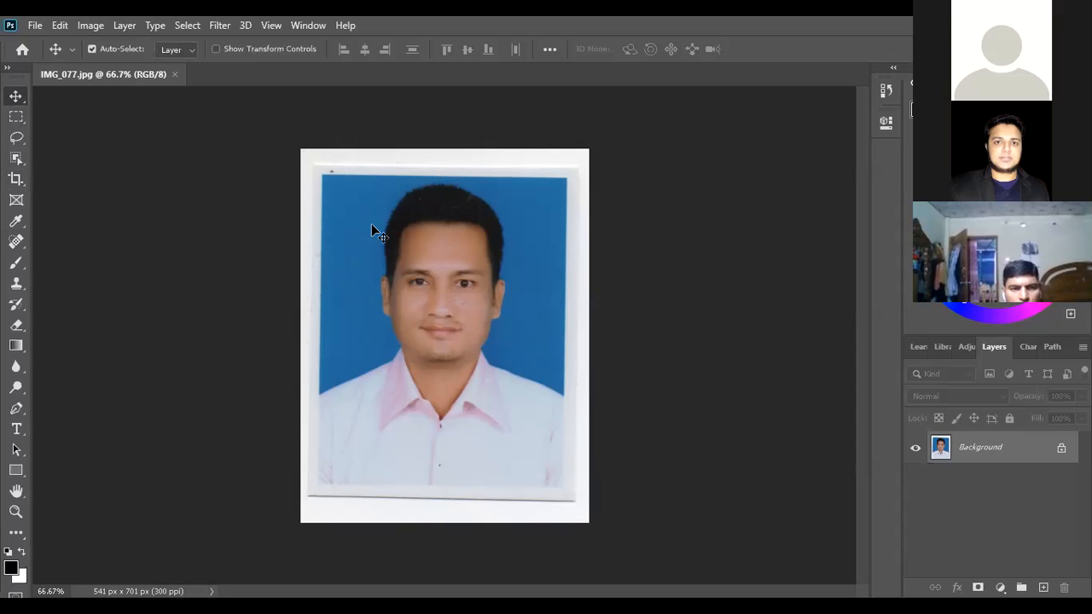
Set the Crop tool's target size to 1.5 in wide by 1.9 in high
key(c)
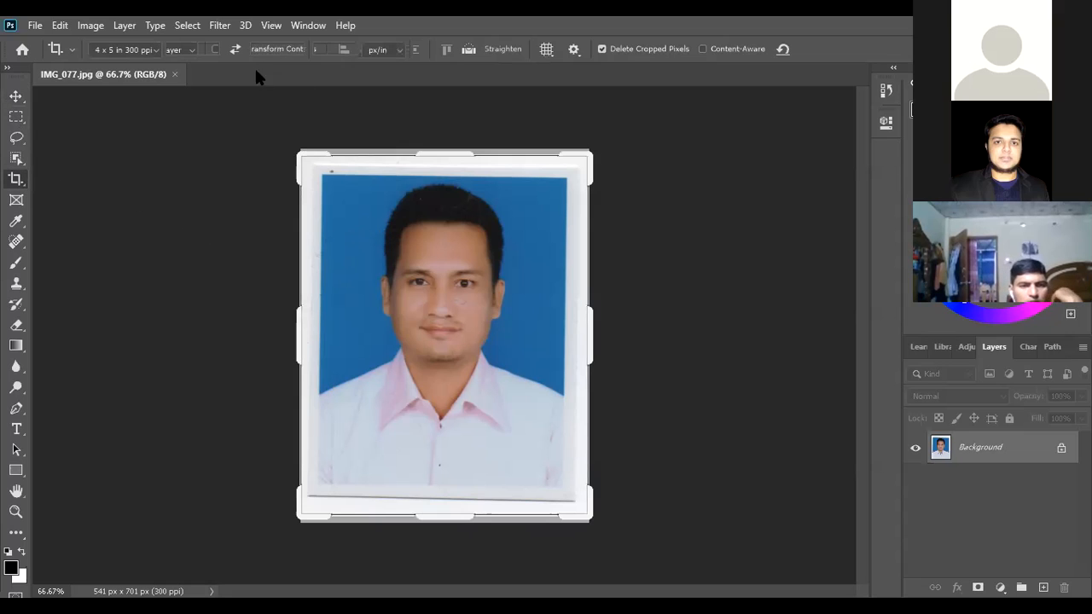
click(143, 50)
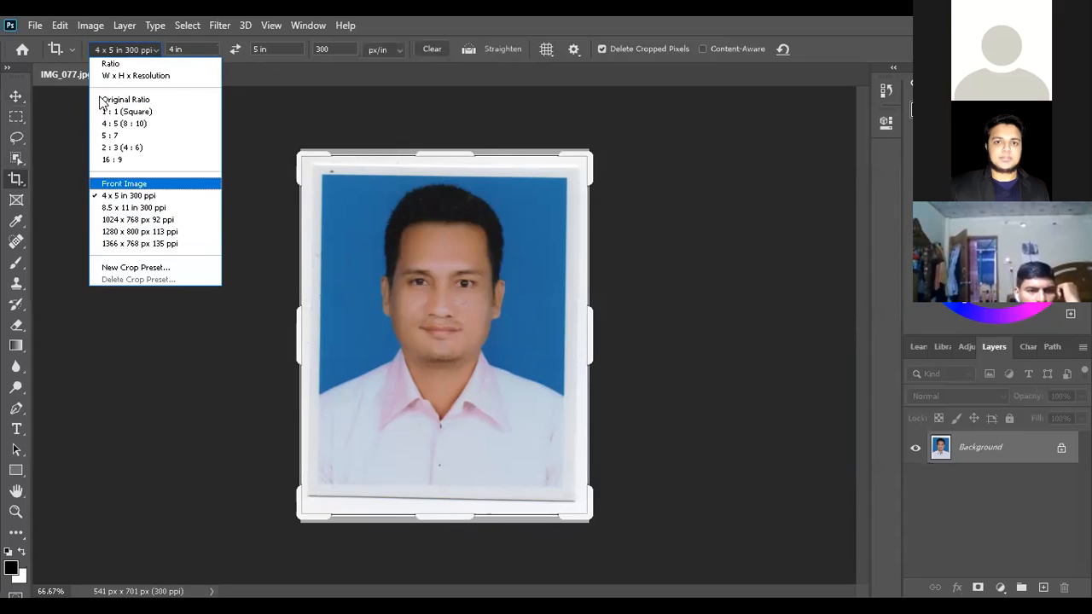
click(193, 50)
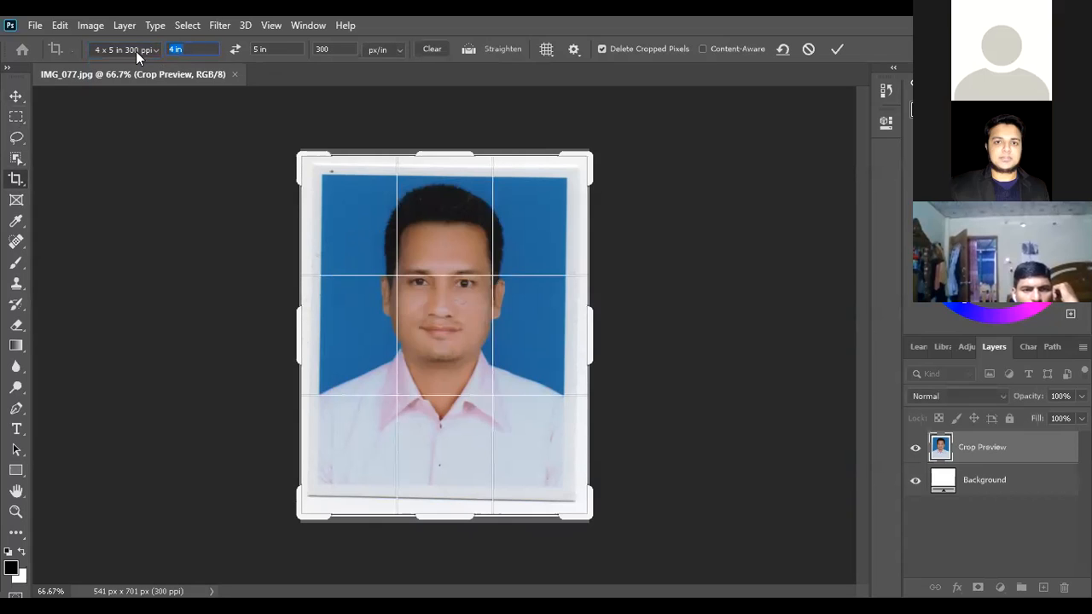
text(1.5)
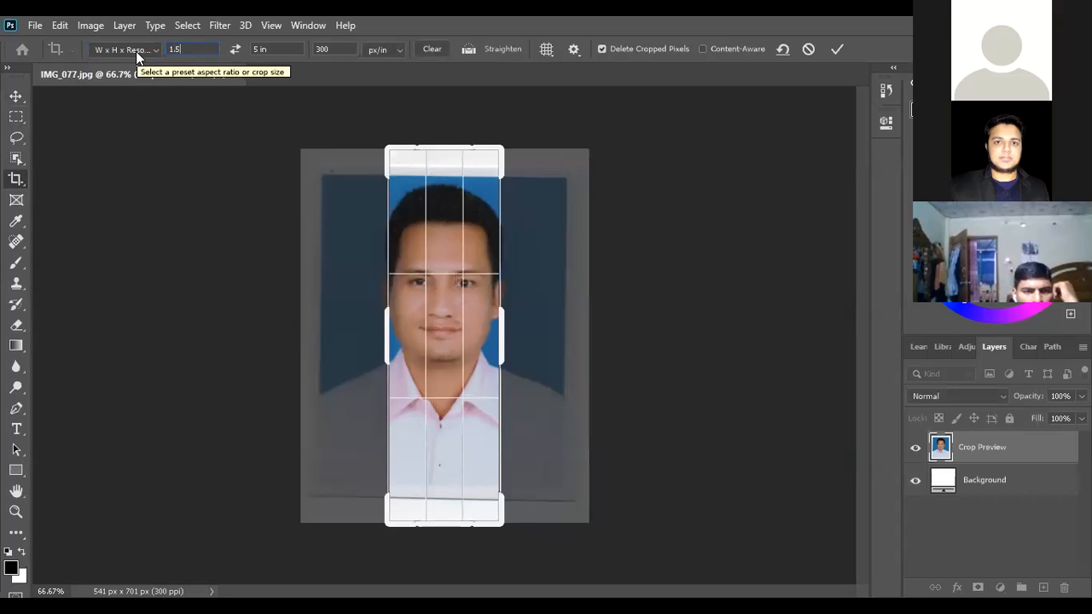
text(in)
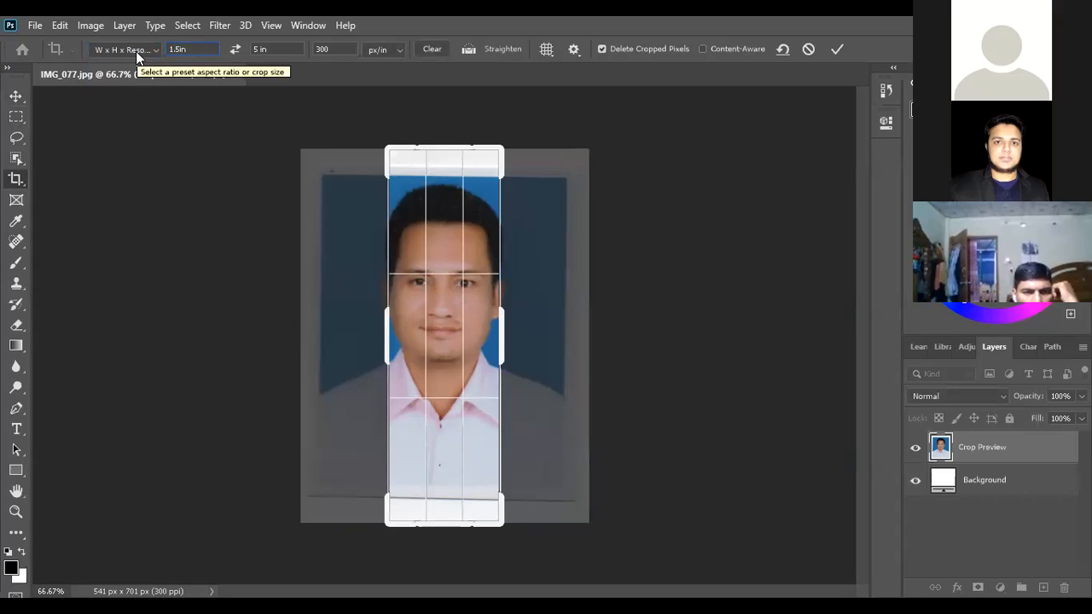
click(263, 52)
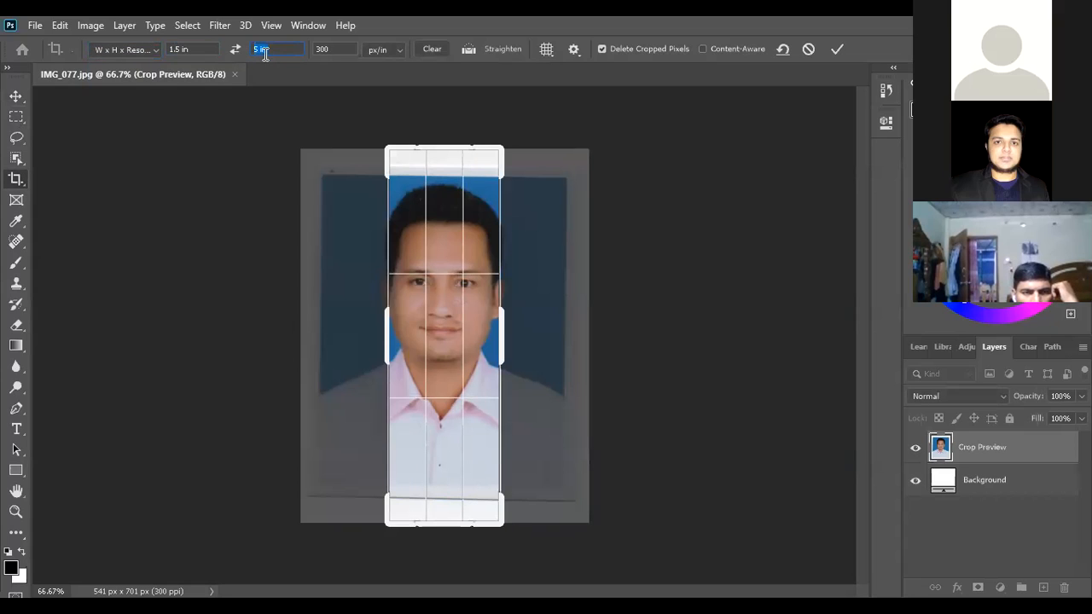
text(1.)
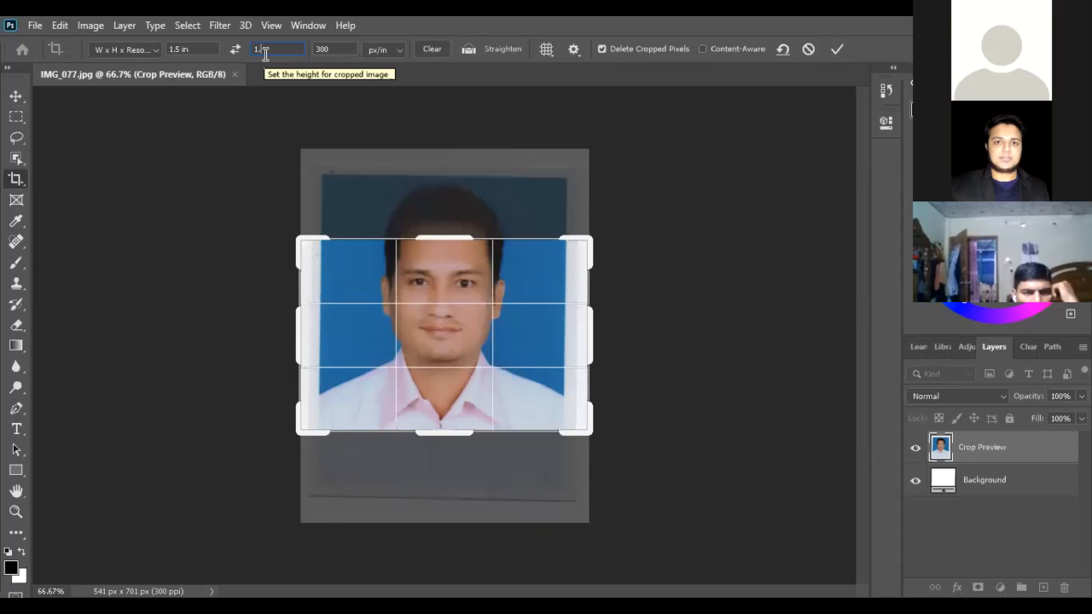
text(9)
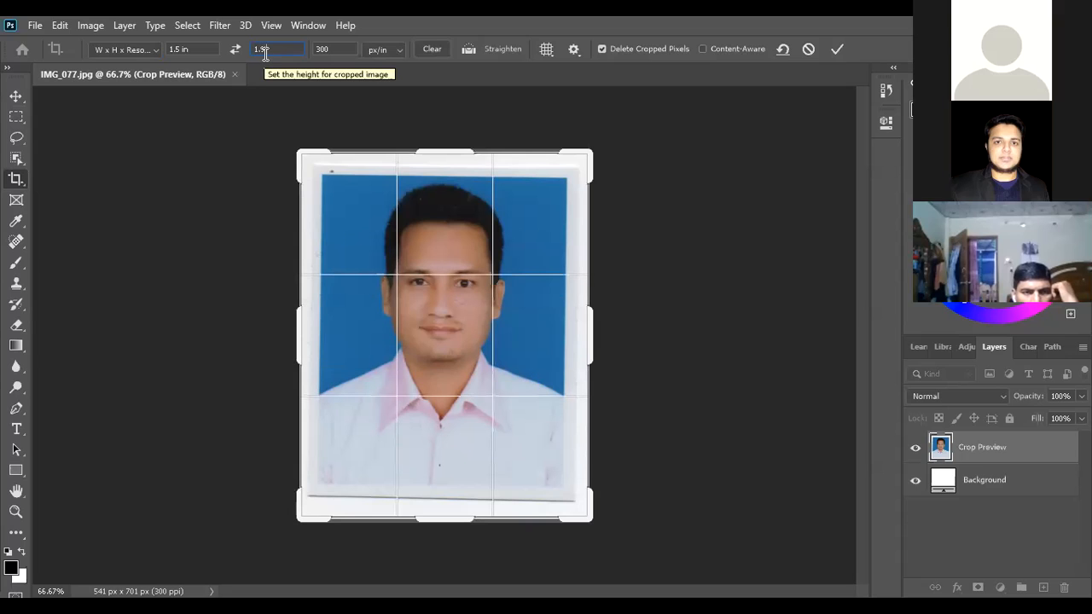
text(in)
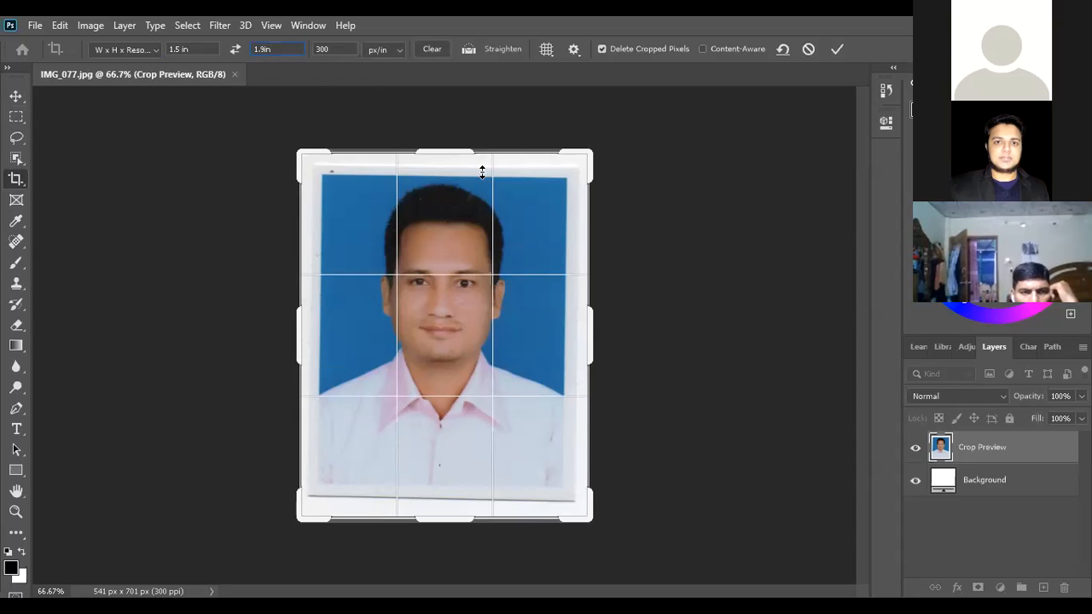
Try cropping the portrait inside its white border with a rotated crop, and undo that crop
drag(302, 160, 311, 167)
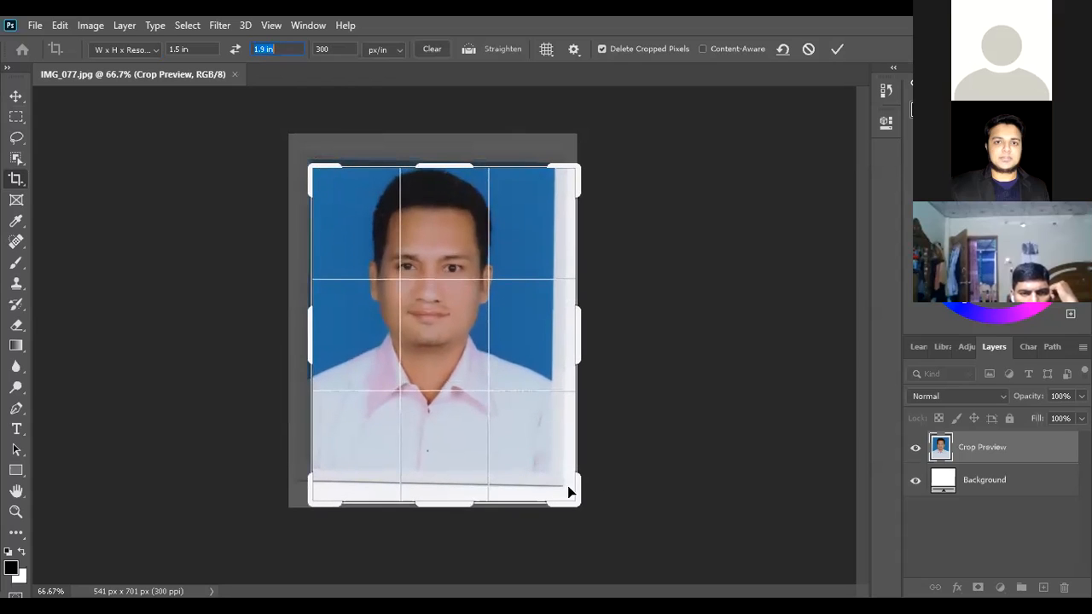
drag(570, 494, 555, 487)
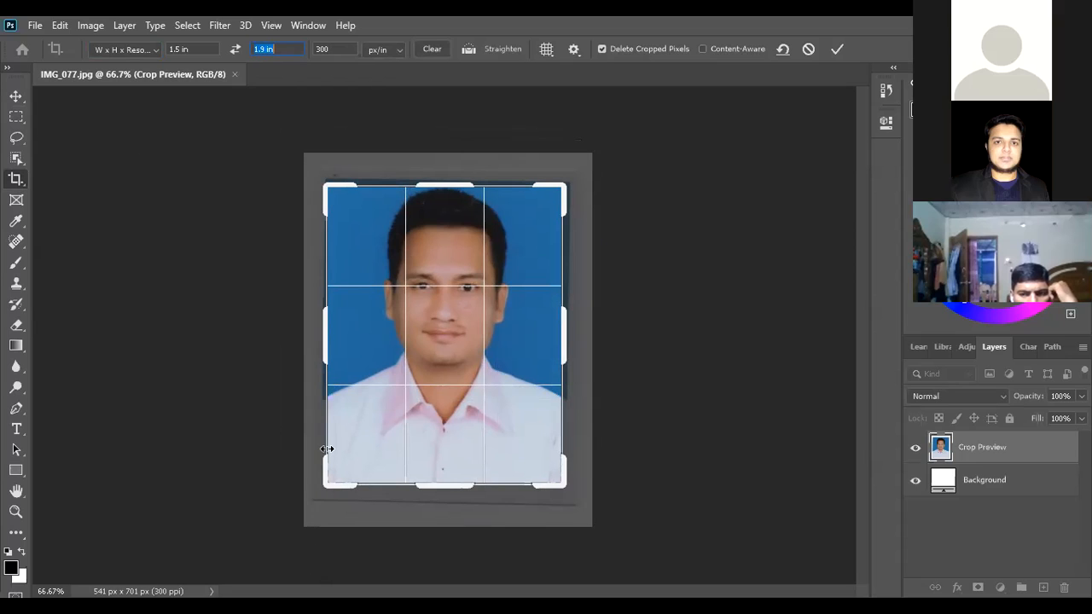
click(579, 169)
drag(580, 168, 559, 458)
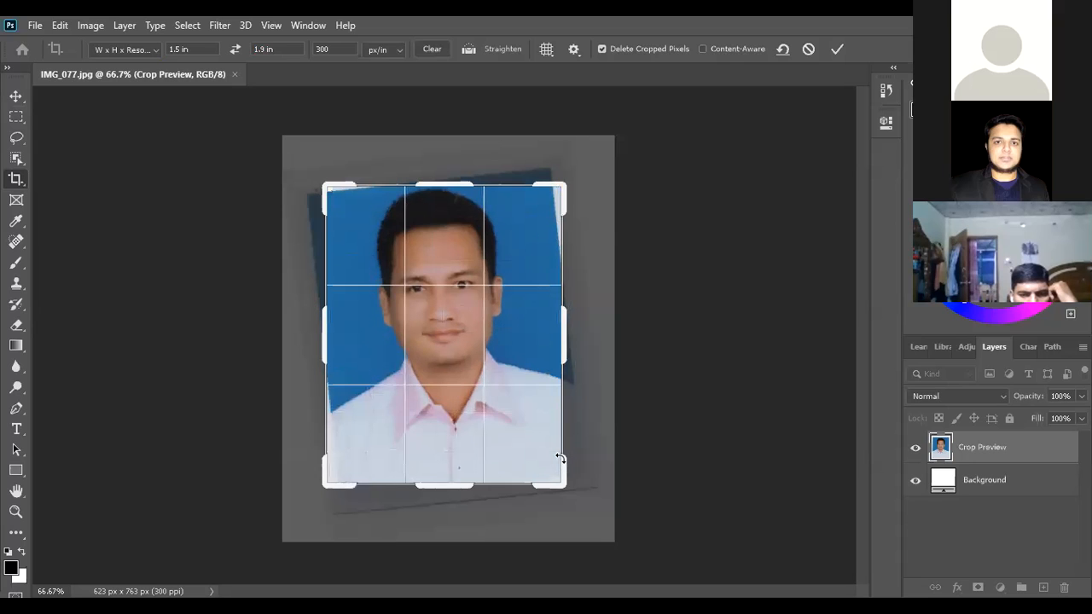
key(Return)
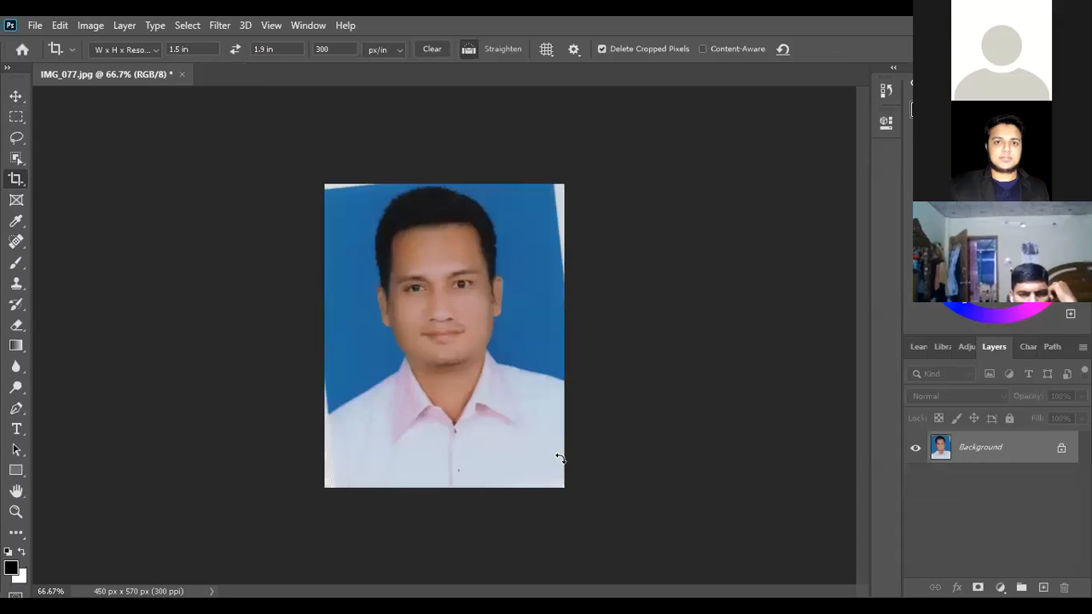
key(ctrl+z)
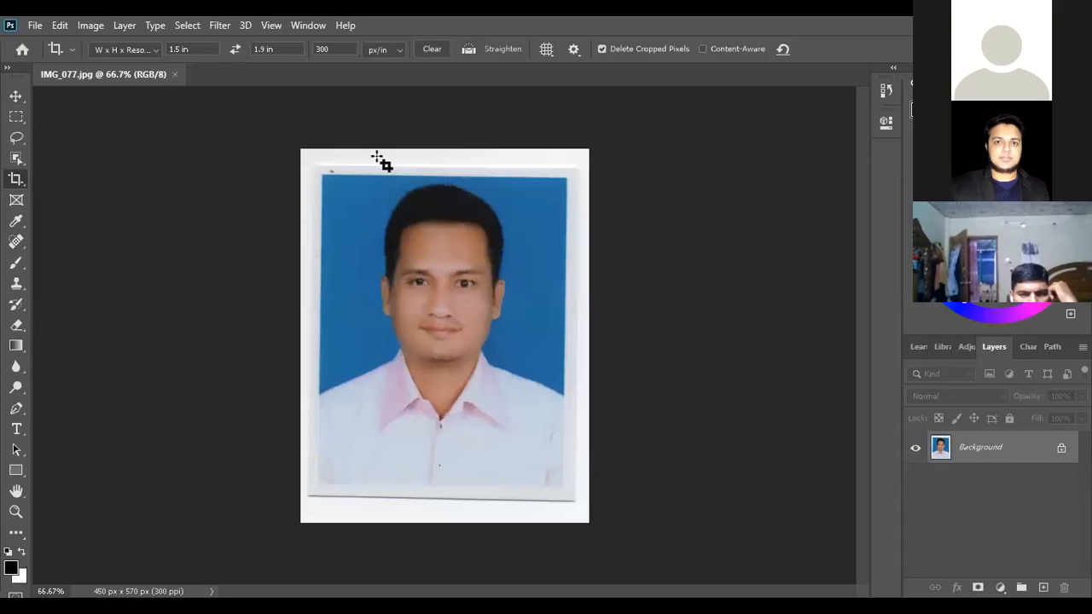
Crop the photo to the blue-backed portrait, keeping the frame just inside the white border
drag(337, 186, 568, 481)
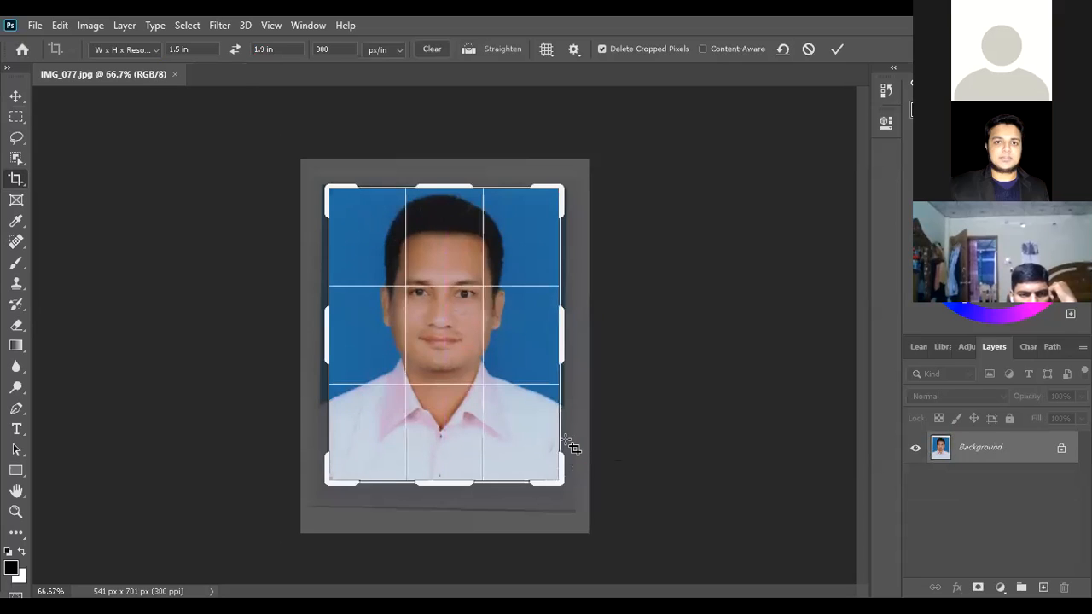
right_click(575, 177)
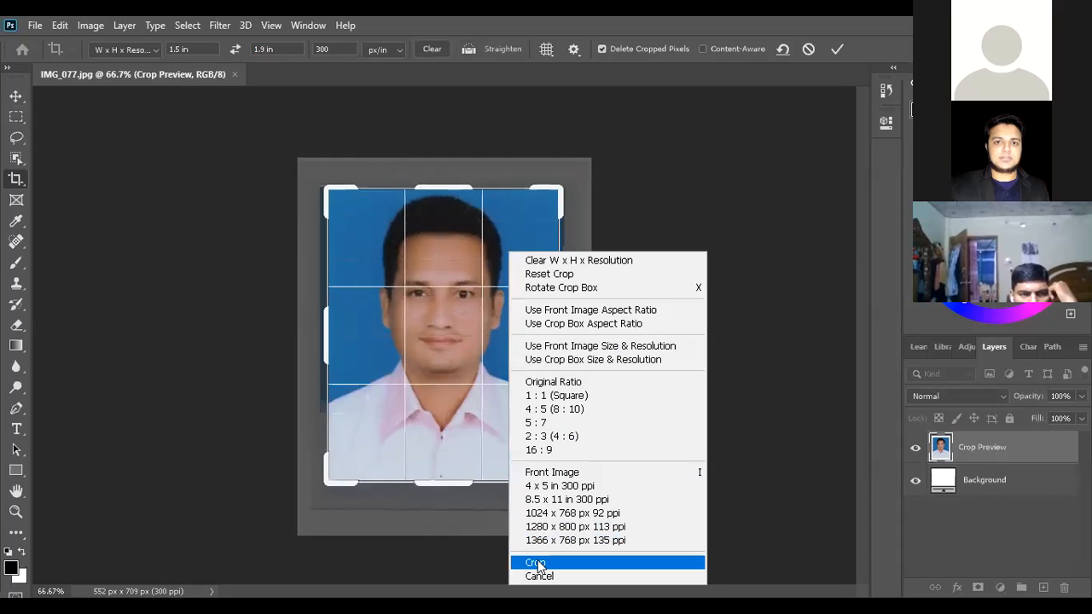
click(477, 455)
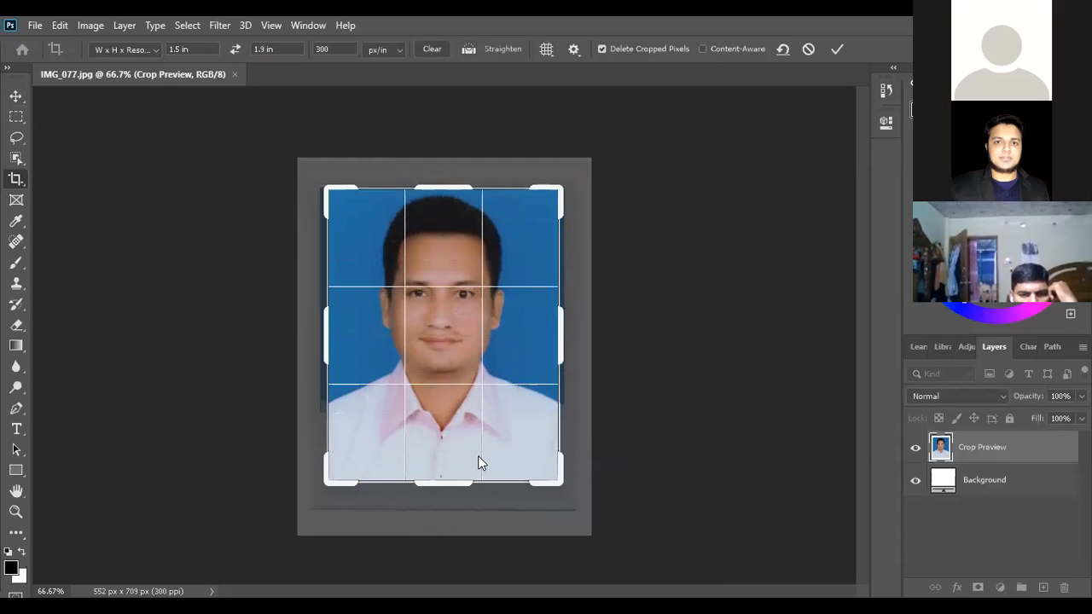
key(Return)
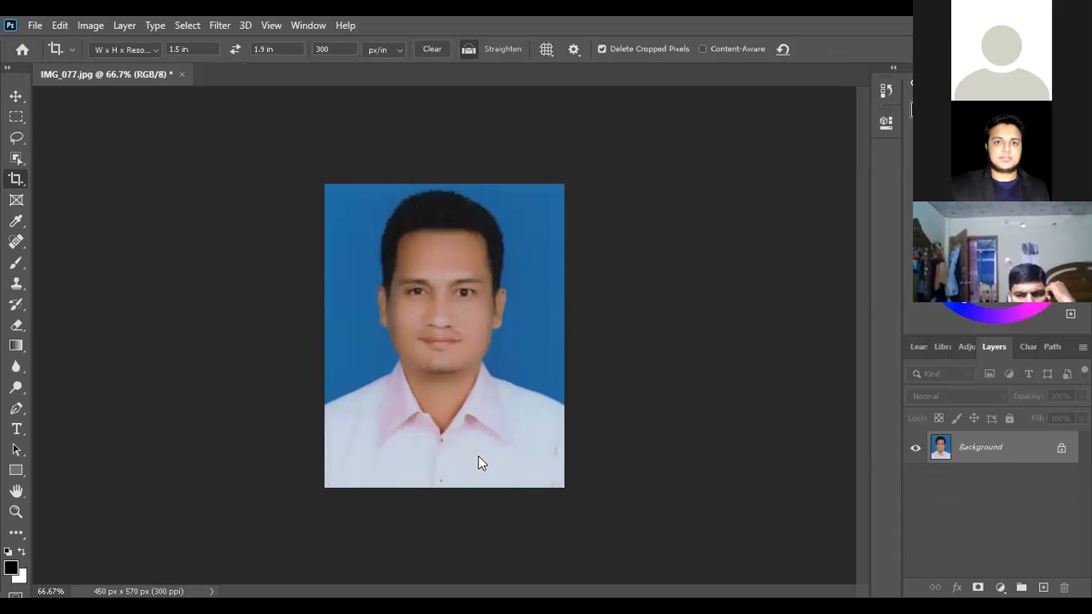
Select the man with the Object Selection tool and copy him to a new layer
key(ctrl+1)
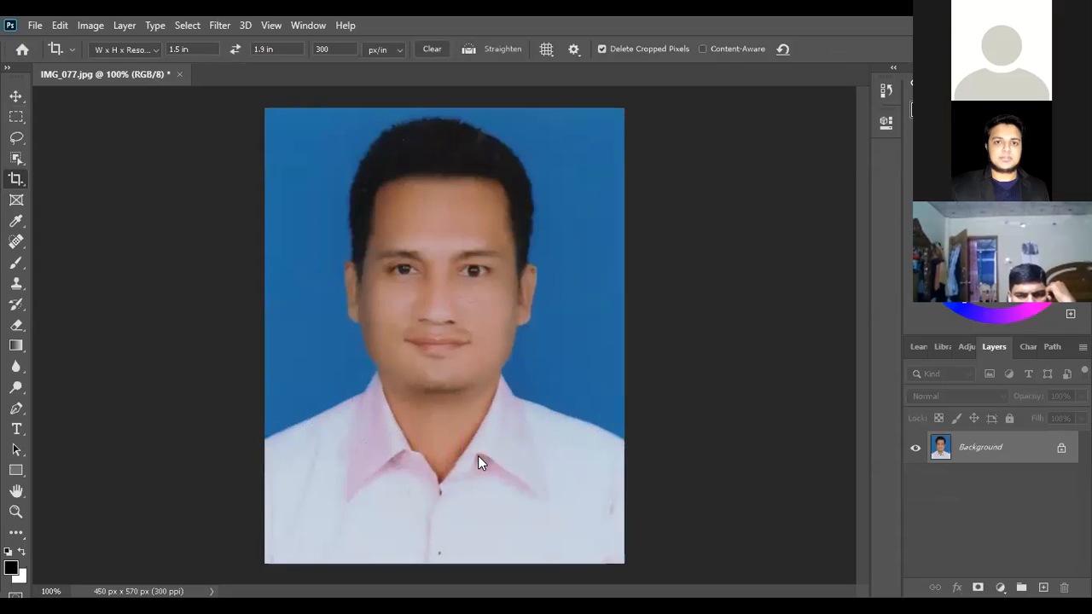
click(17, 159)
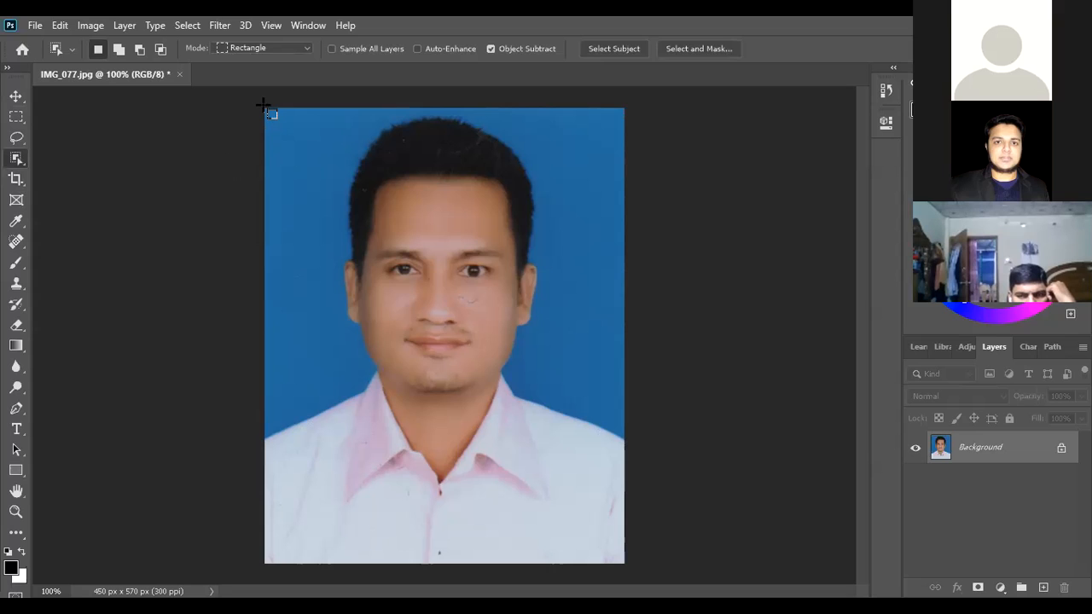
drag(265, 108, 674, 567)
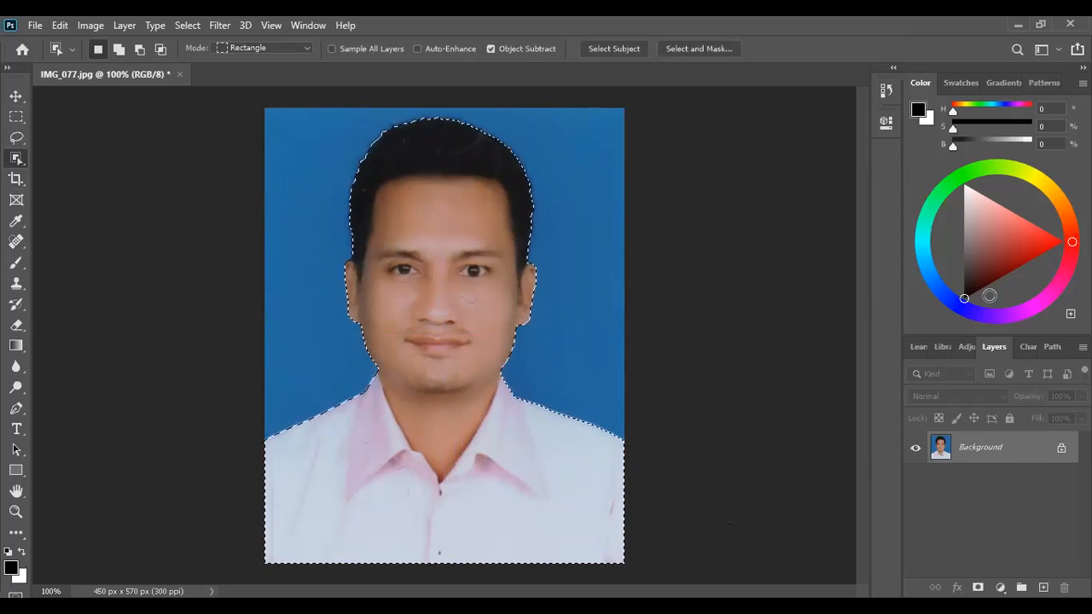
key(ctrl+j)
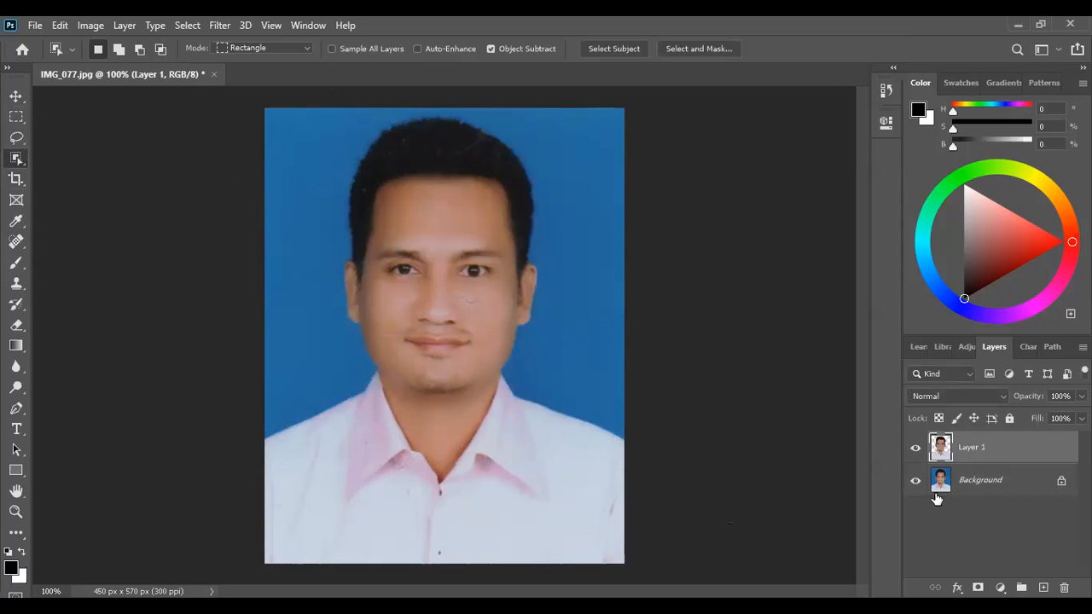
Fill the Background layer with the white background colour
click(969, 472)
click(967, 460)
click(971, 483)
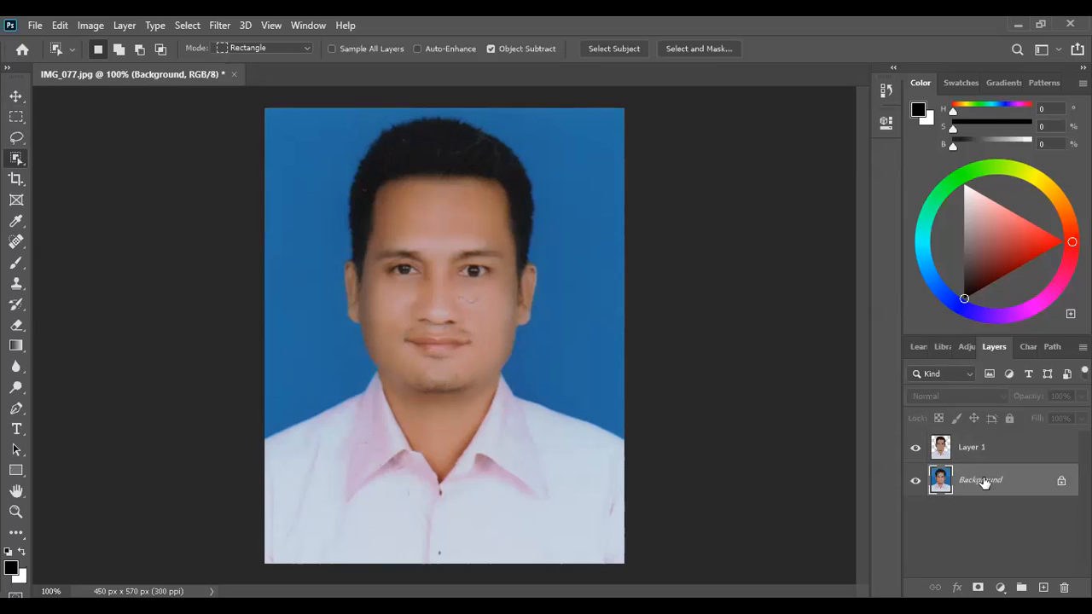
key(ctrl+BackSpace)
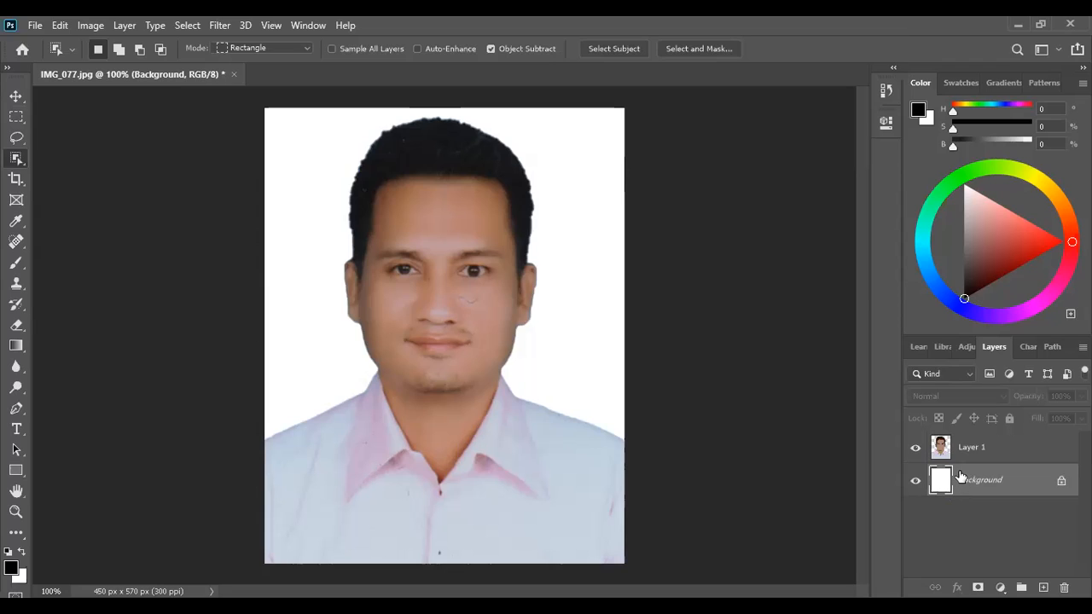
Set the background colour to blue #2300f8 and fill the Background layer with it
click(21, 580)
drag(587, 91, 839, 131)
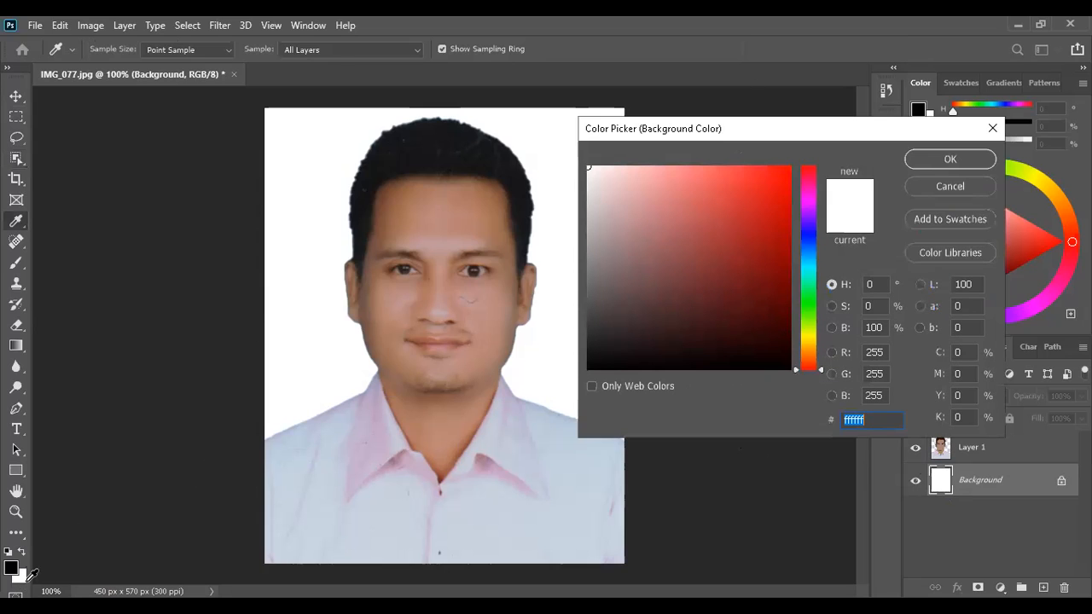
click(807, 228)
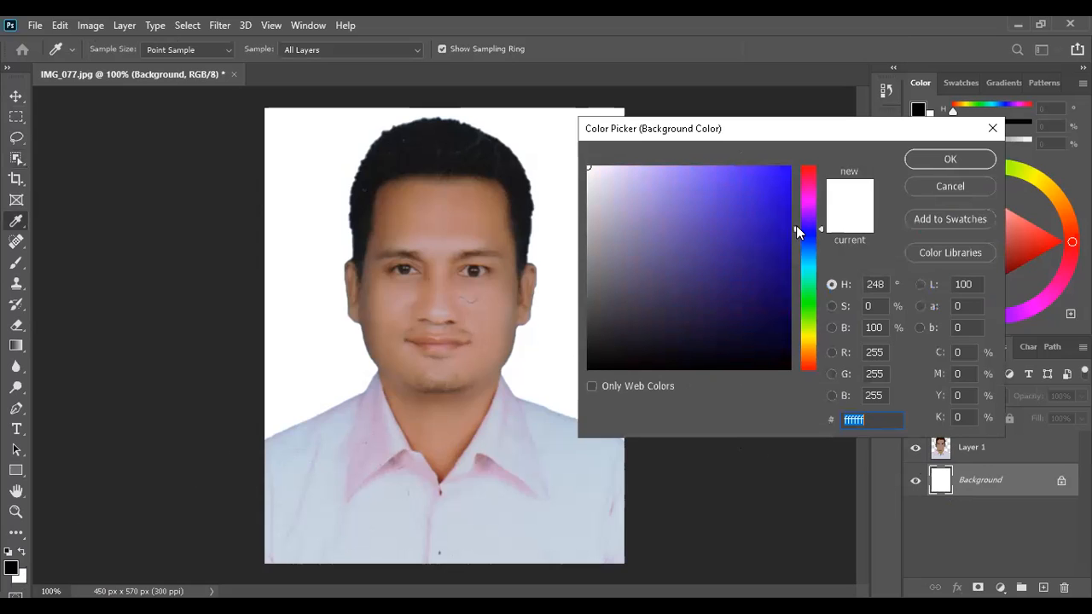
click(792, 203)
drag(792, 203, 809, 171)
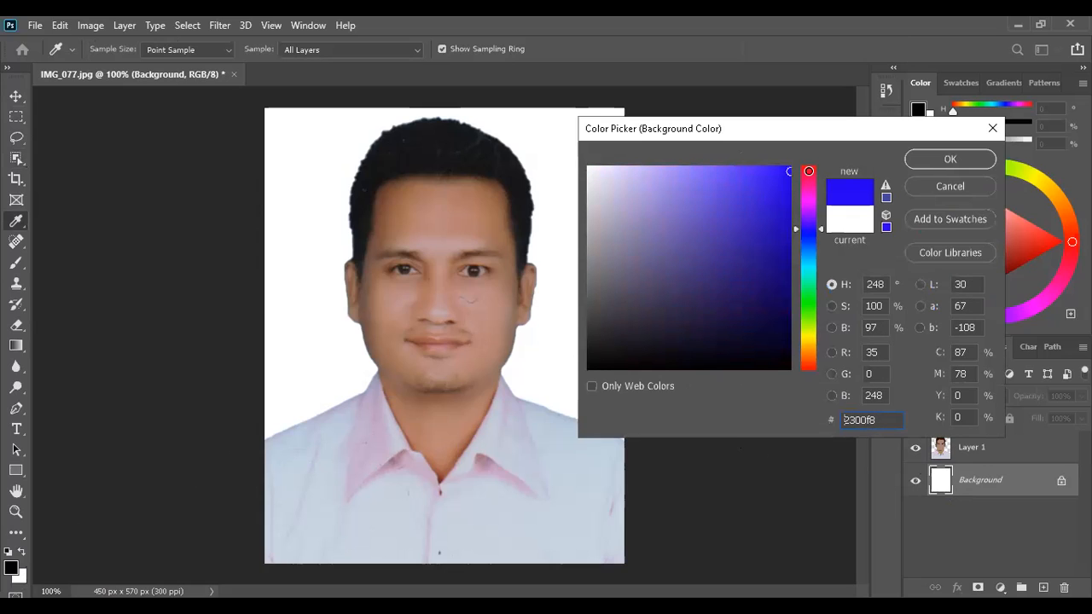
click(950, 160)
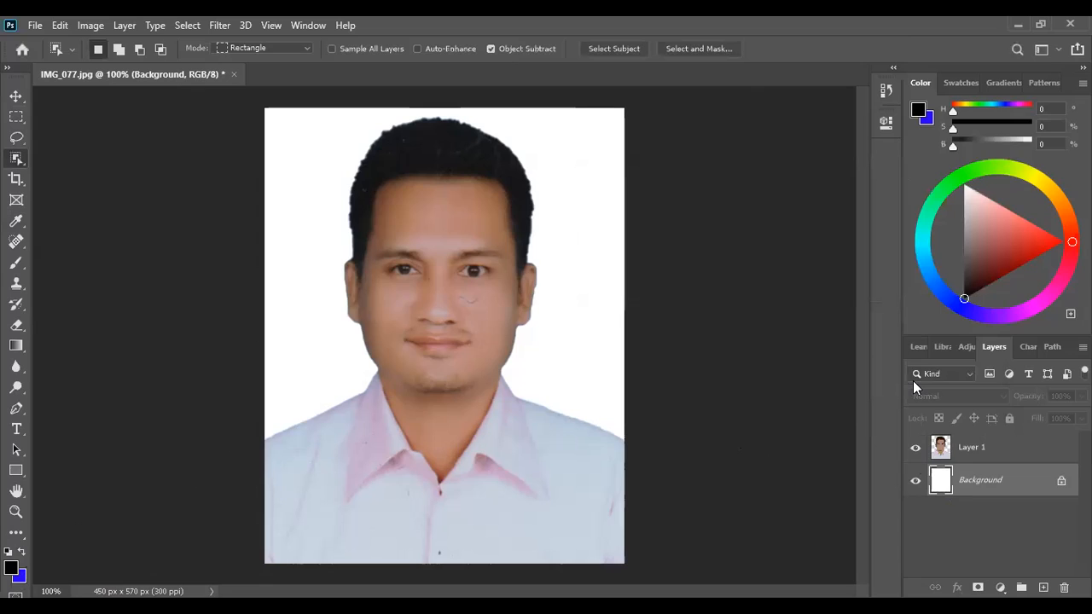
key(ctrl+BackSpace)
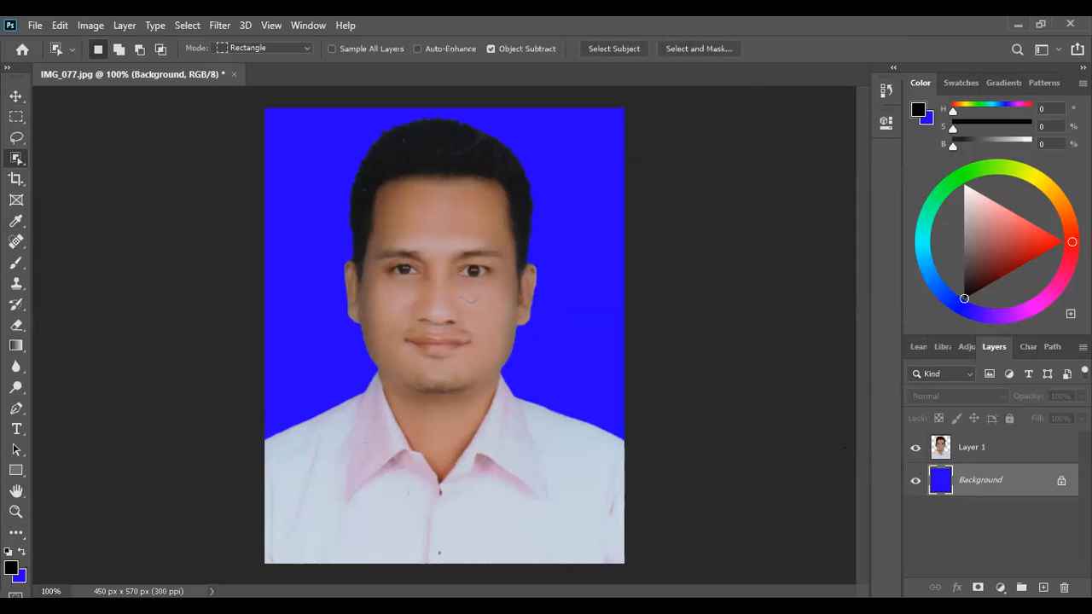
Fill the Background layer with the black foreground colour, and refill it with the blue background colour
key(alt+BackSpace)
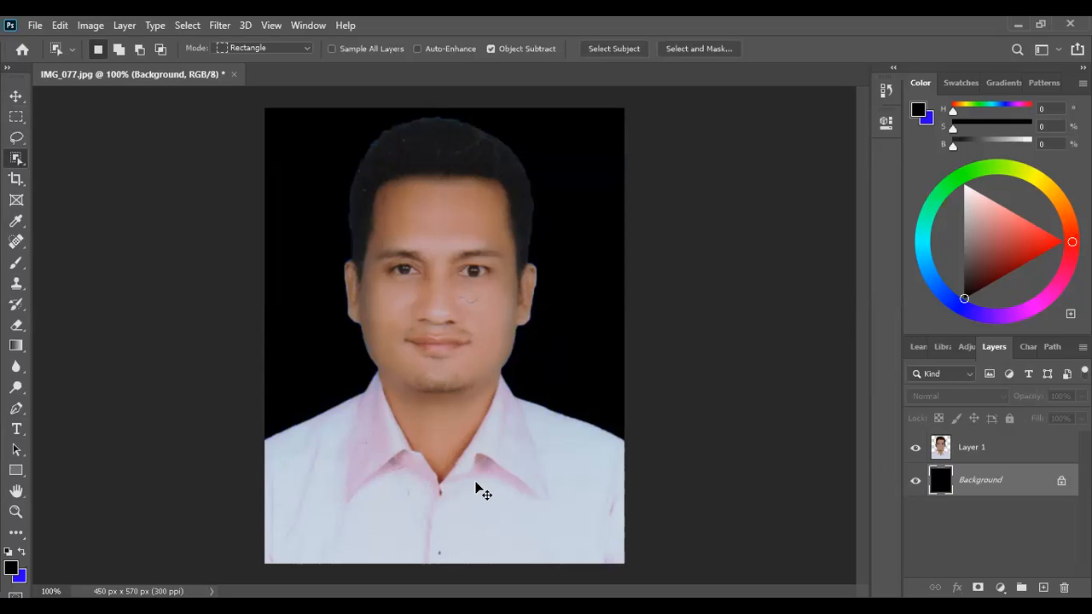
key(ctrl+BackSpace)
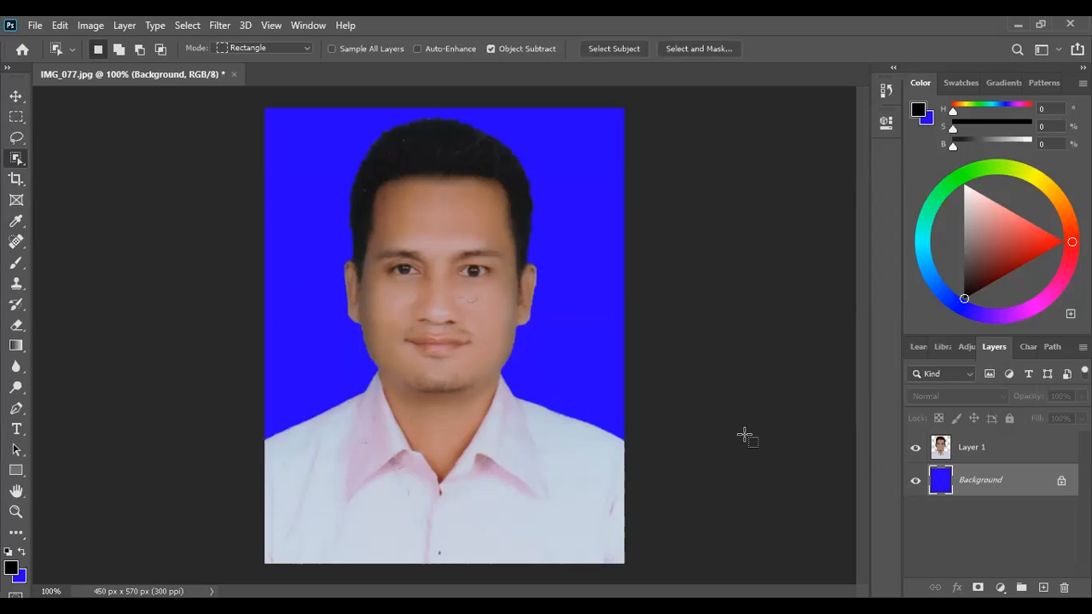
Revert the photo to its Crop state in the history, discarding the layer copy and the fills
right_click(18, 159)
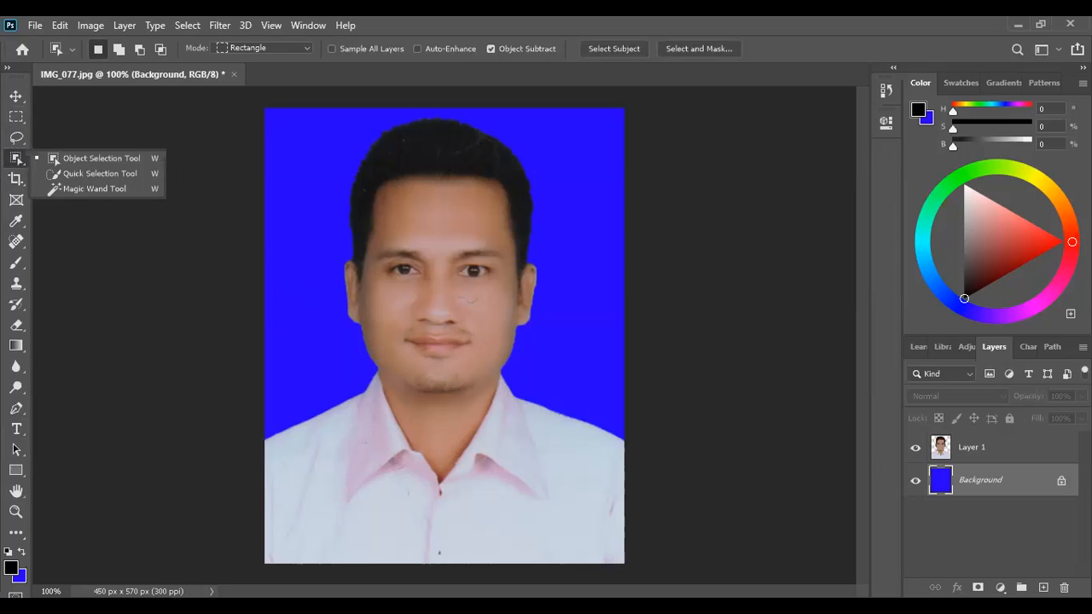
click(883, 91)
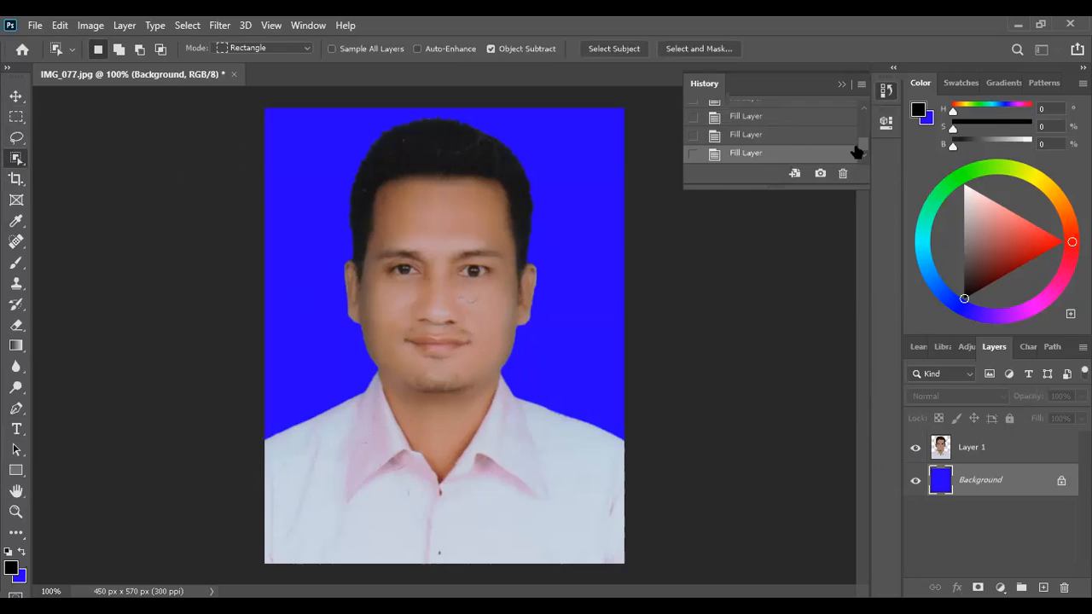
scroll(866, 122, down, 1)
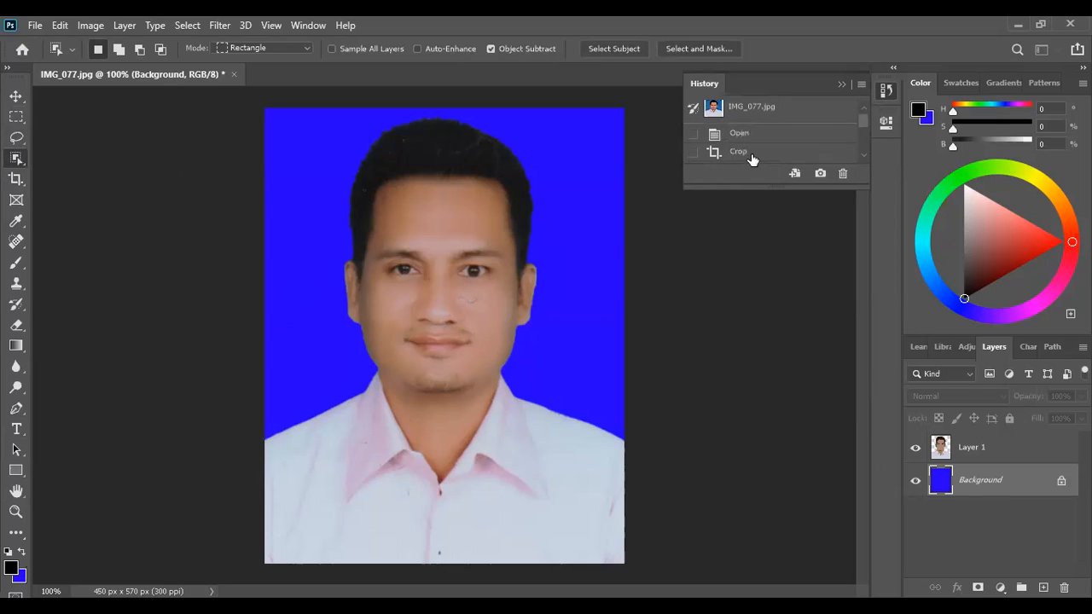
click(750, 156)
Select the whole blue backdrop around the man with the Quick Selection tool
click(14, 97)
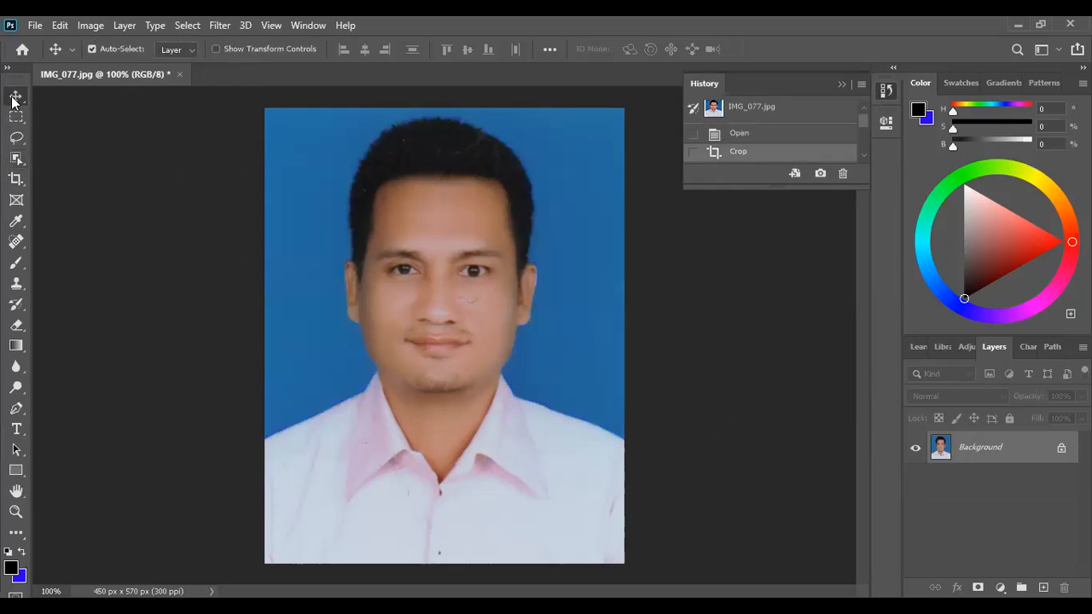
click(16, 158)
right_click(16, 158)
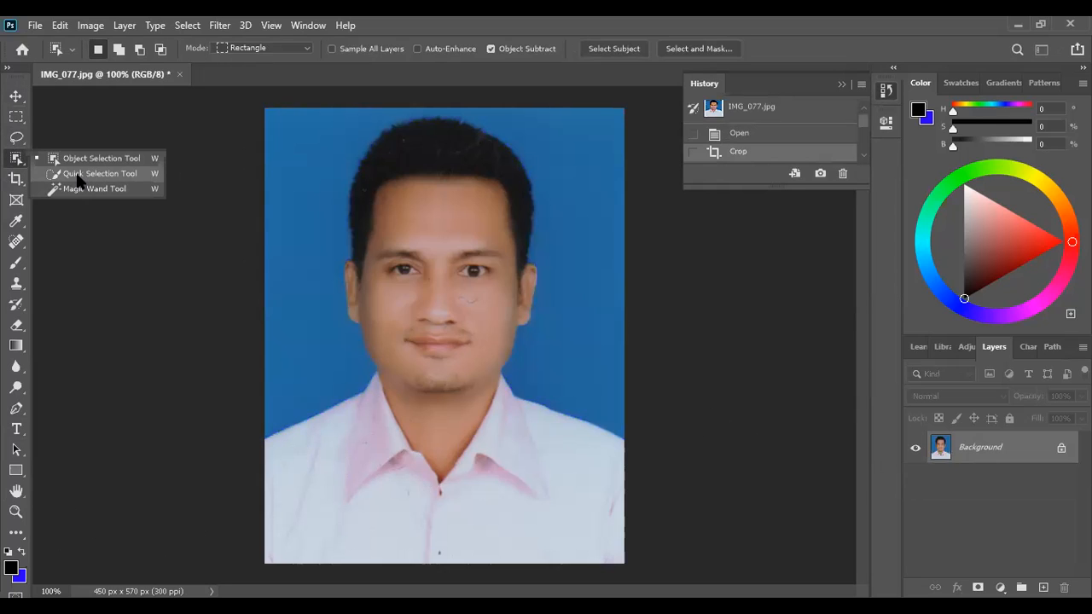
click(75, 170)
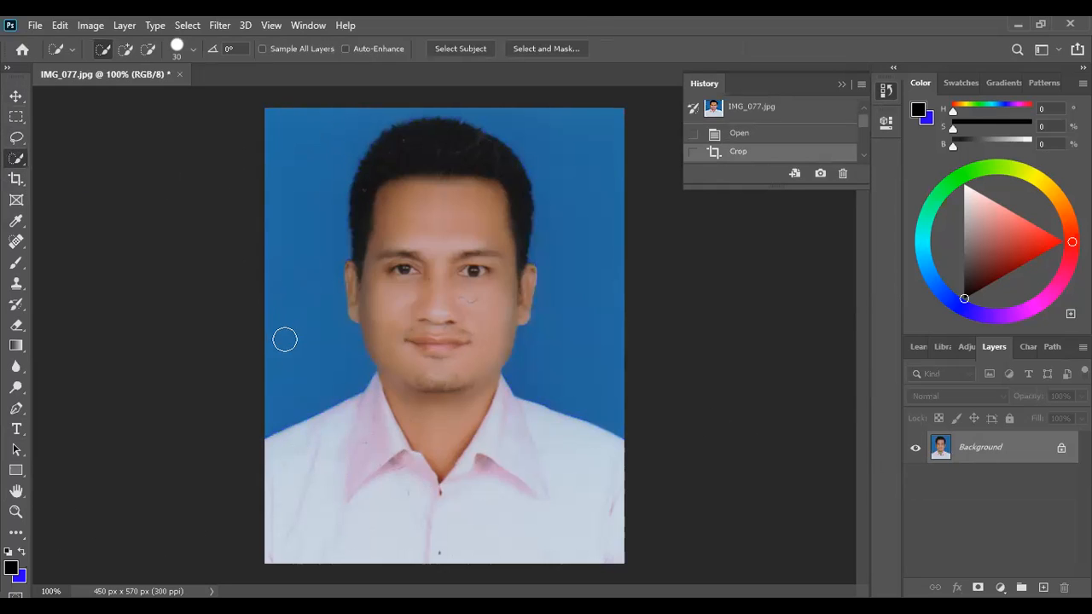
mouse_move(294, 301)
mouse_down()
mouse_move(305, 151)
mouse_move(329, 140)
mouse_up()
mouse_move(392, 101)
mouse_down()
mouse_move(504, 113)
mouse_move(570, 178)
mouse_up()
click(610, 184)
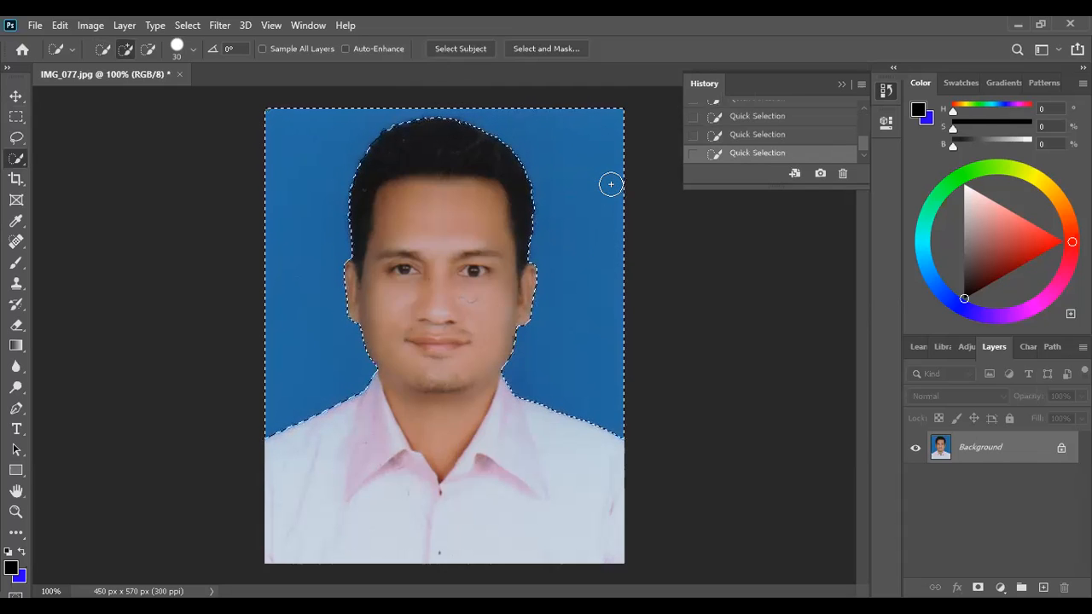
Invert the backdrop selection so that it covers the man, and copy him to a new layer
key(ctrl+shift+i)
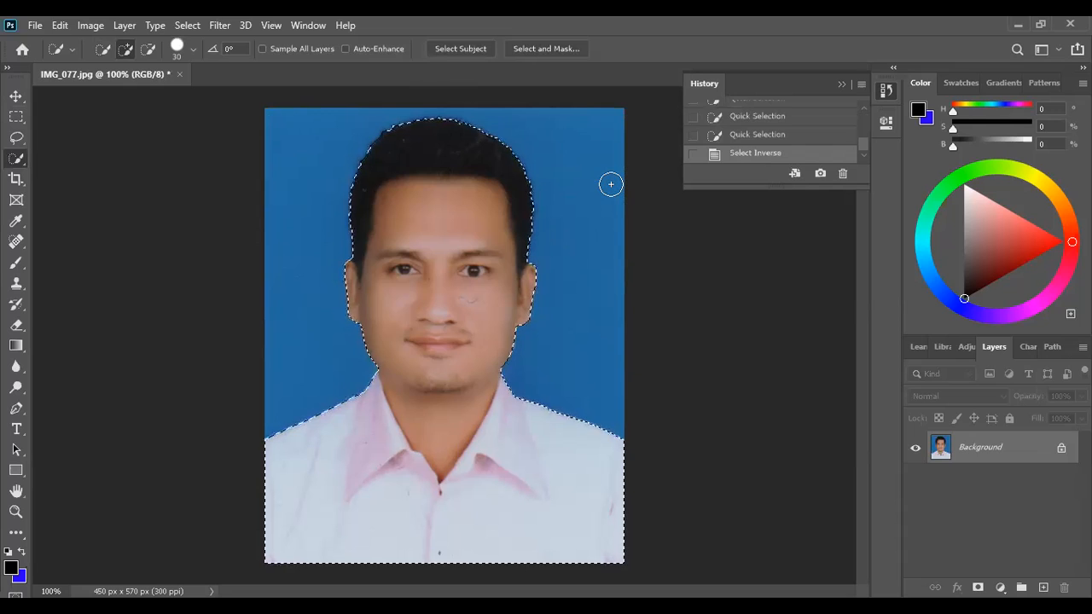
key(ctrl+shift+i)
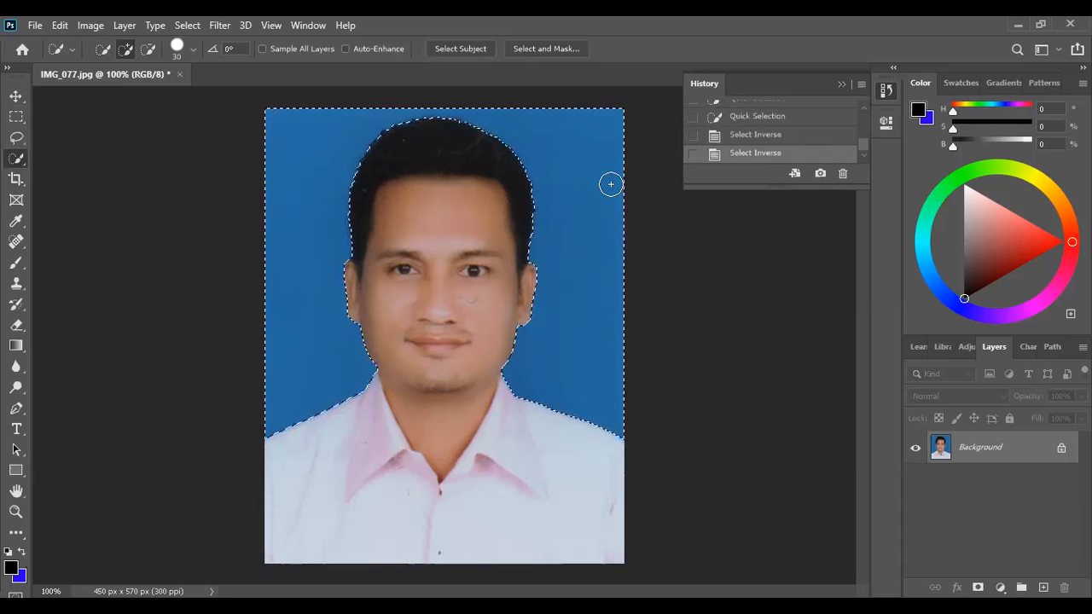
key(ctrl+shift+i)
key(ctrl+shift+i)
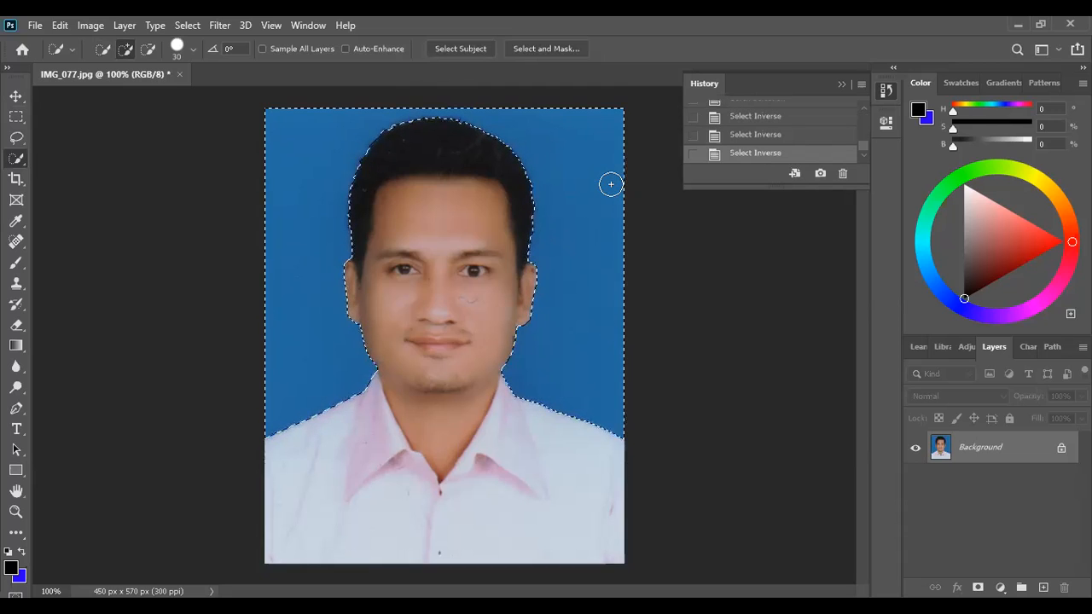
key(ctrl+shift+i)
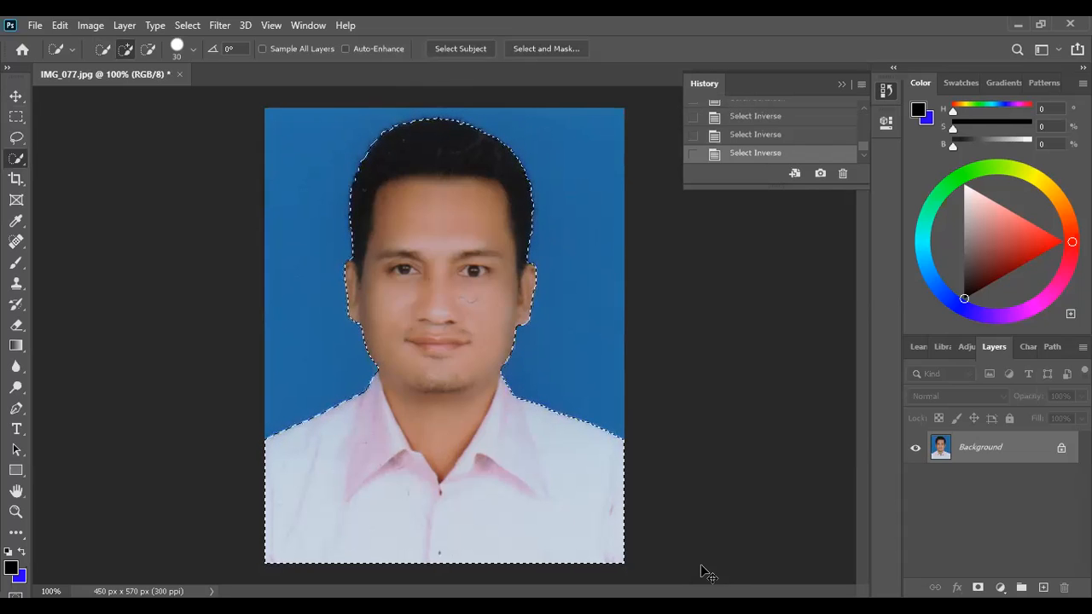
key(ctrl+j)
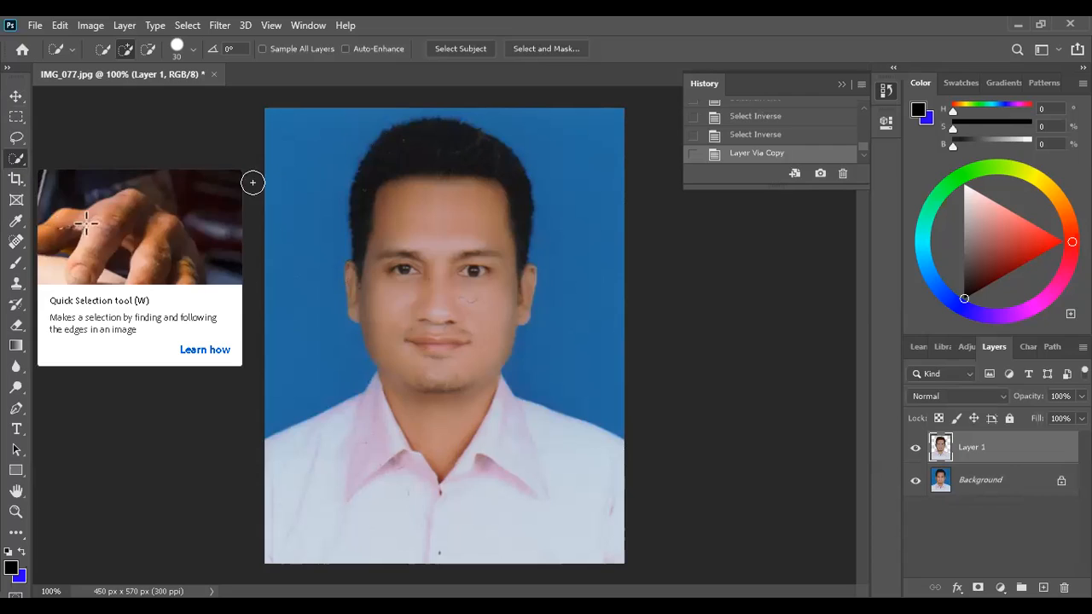
Fill the Background layer with the blue background colour, and revert the photo to its Crop history state
click(961, 491)
key(ctrl+BackSpace)
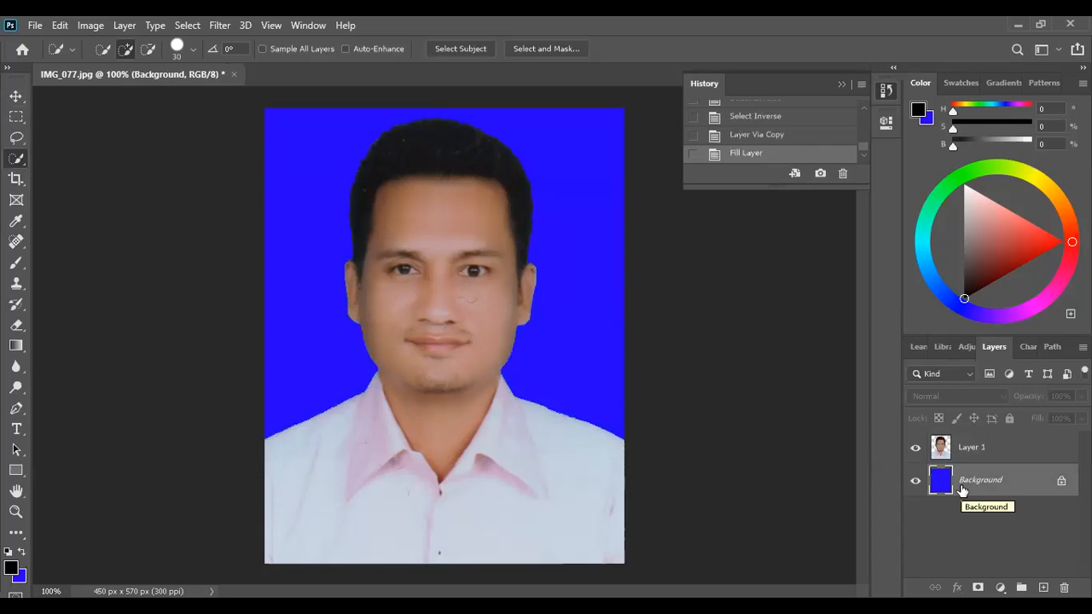
drag(863, 144, 862, 119)
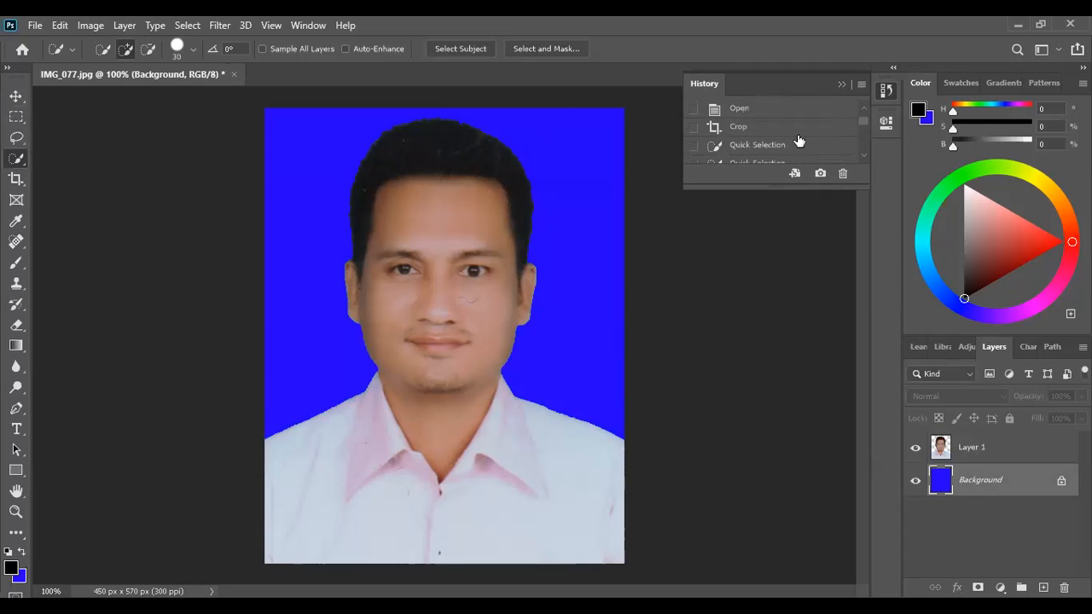
click(772, 131)
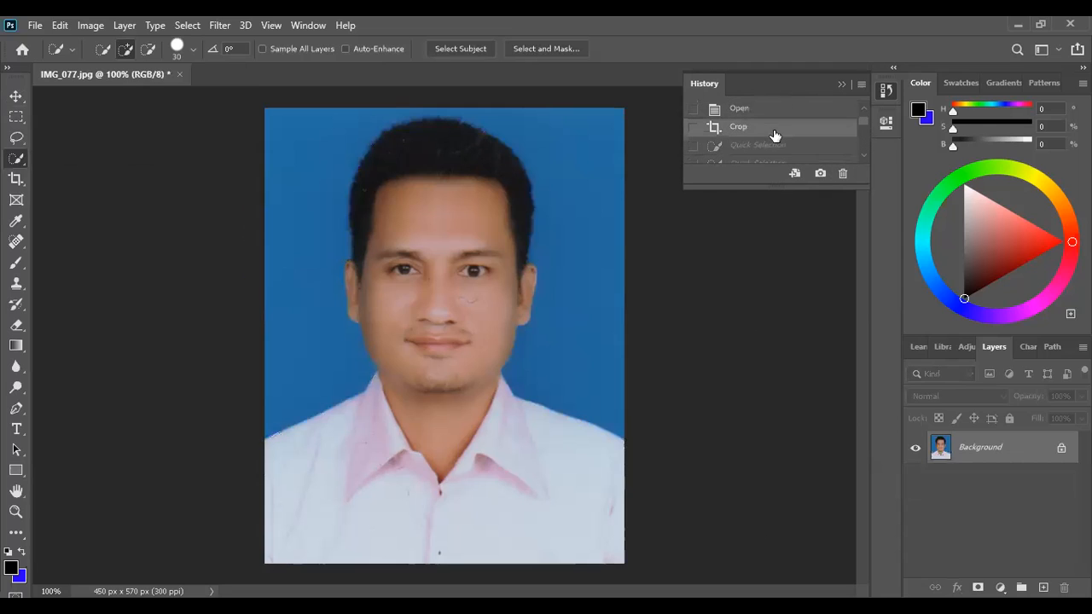
Select the blue backdrop around the man with the Magic Wand at tolerance 32, adding further areas to the selection
right_click(18, 159)
click(95, 188)
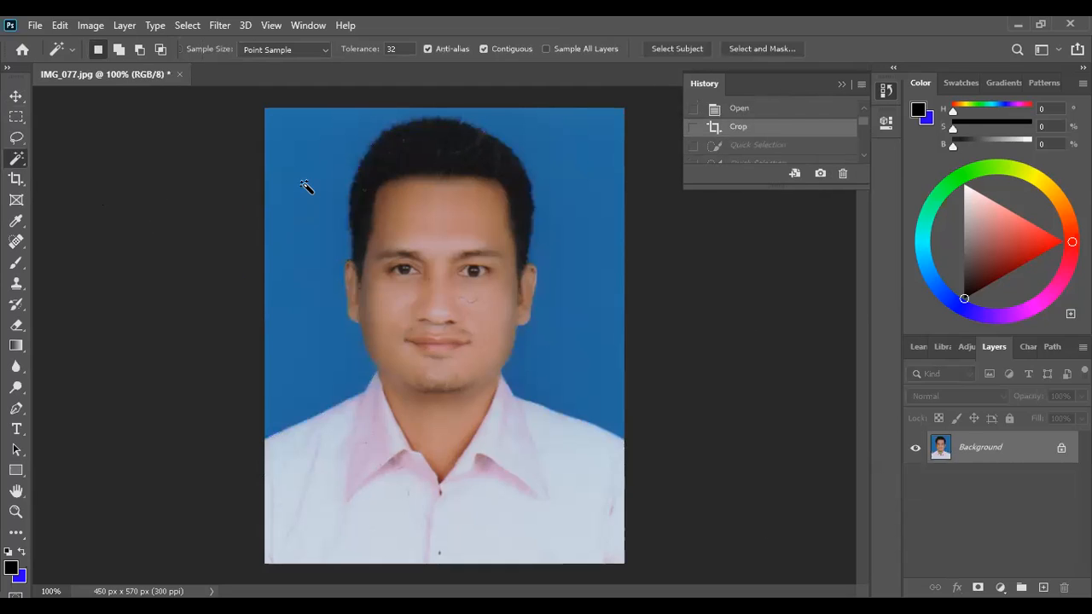
click(306, 186)
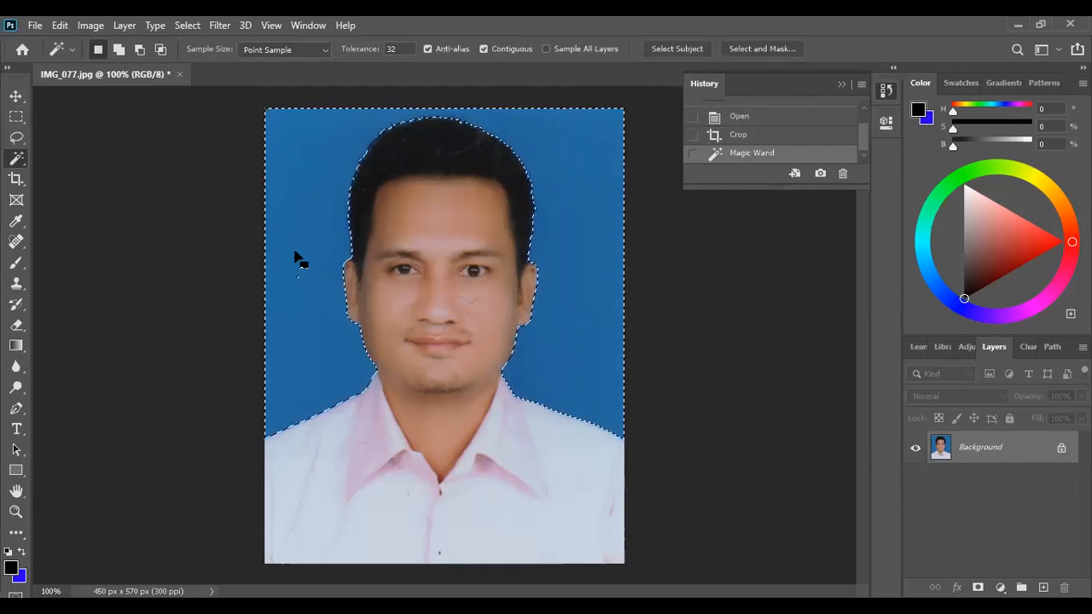
shift+click(297, 281)
shift+click(297, 283)
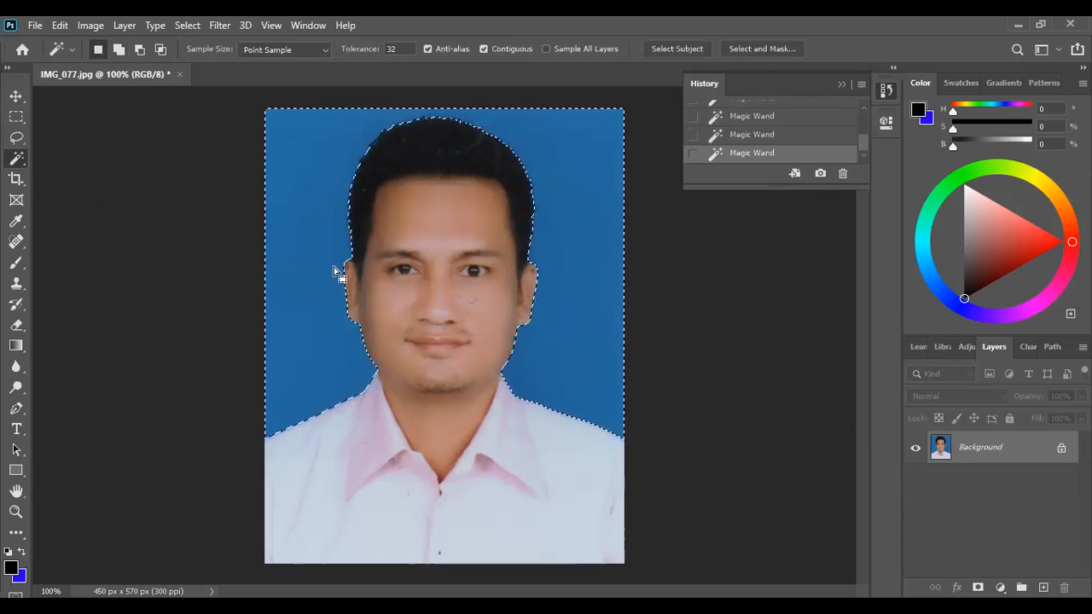
Copy the man to a new layer from the inverted selection, and fill the Background layer with the blue background colour
key(ctrl+shift+i)
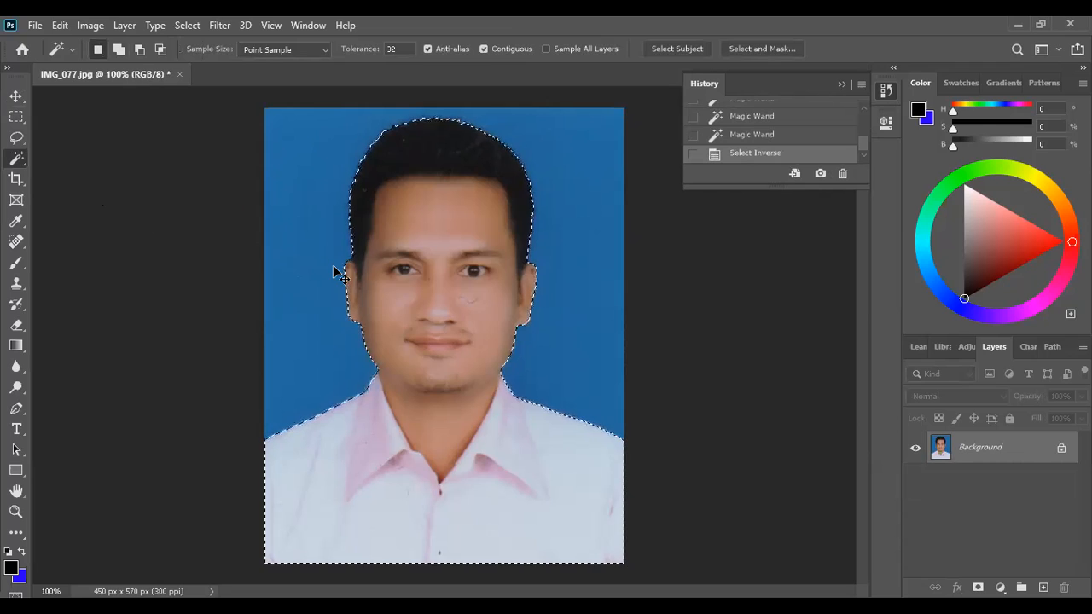
key(ctrl+j)
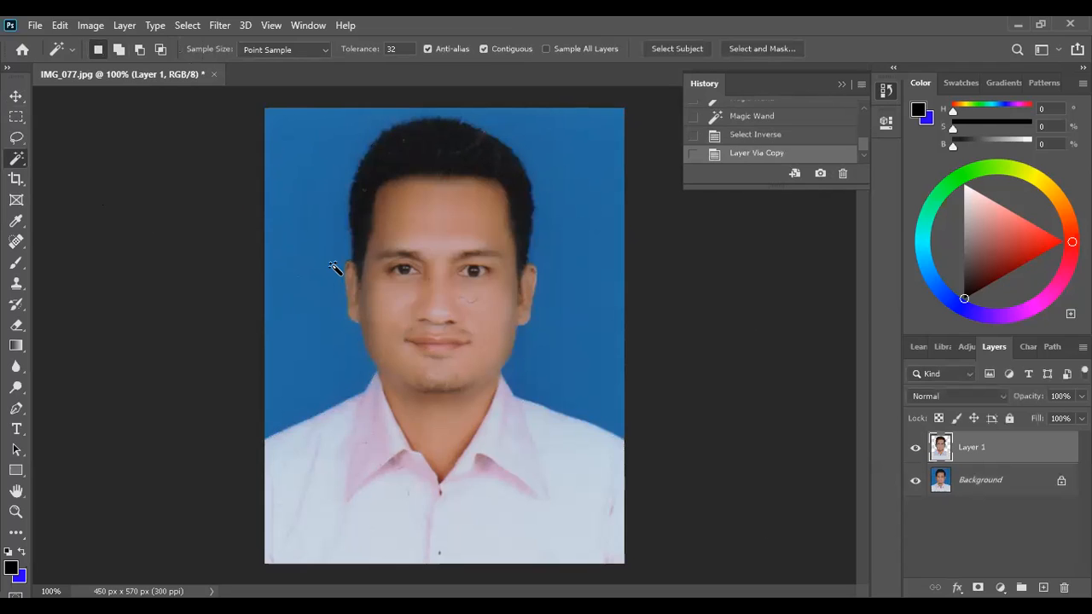
click(975, 485)
key(ctrl+BackSpace)
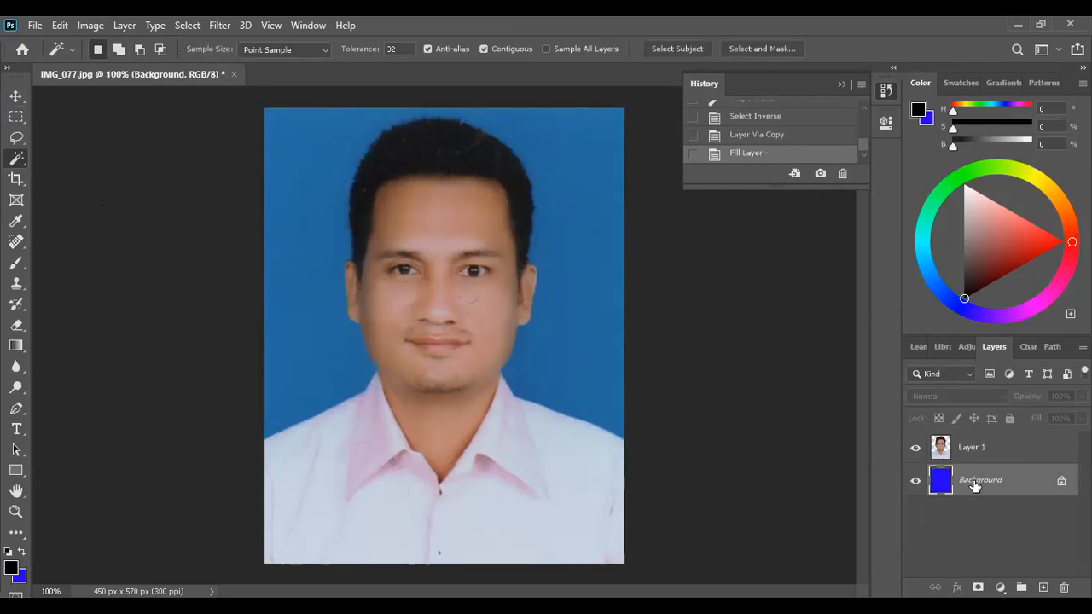
click(17, 97)
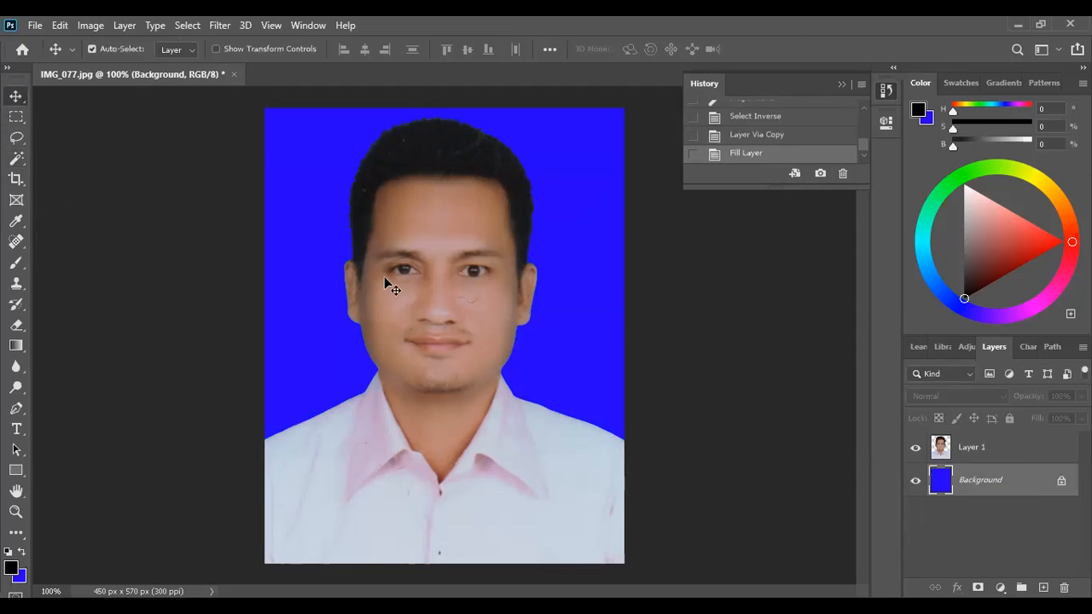
Undo the blue fill and return the photo to its Crop history state, enlarging the history list
key(ctrl+z)
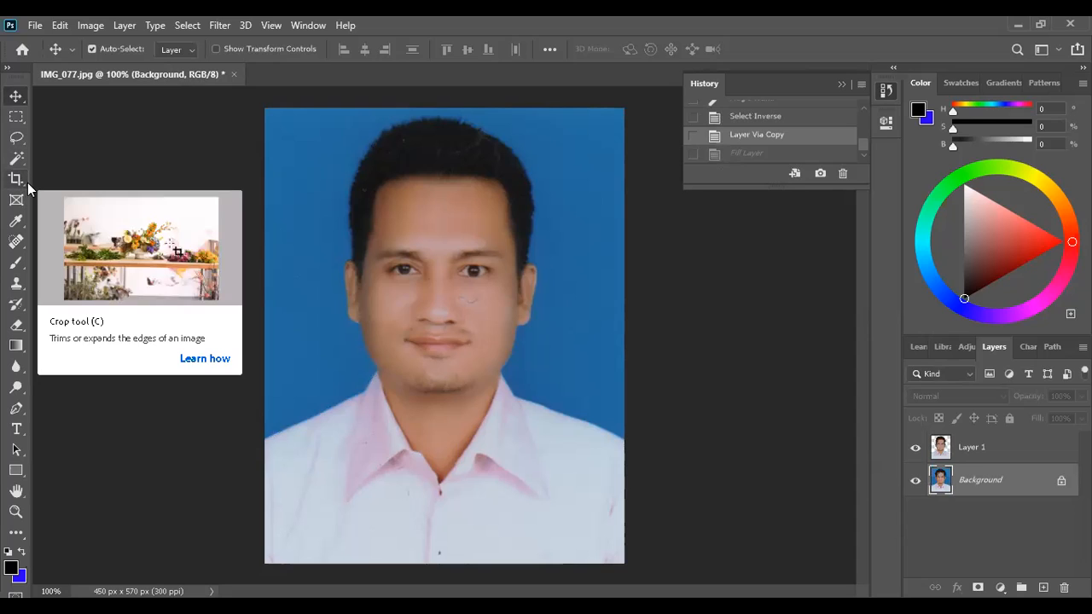
click(17, 139)
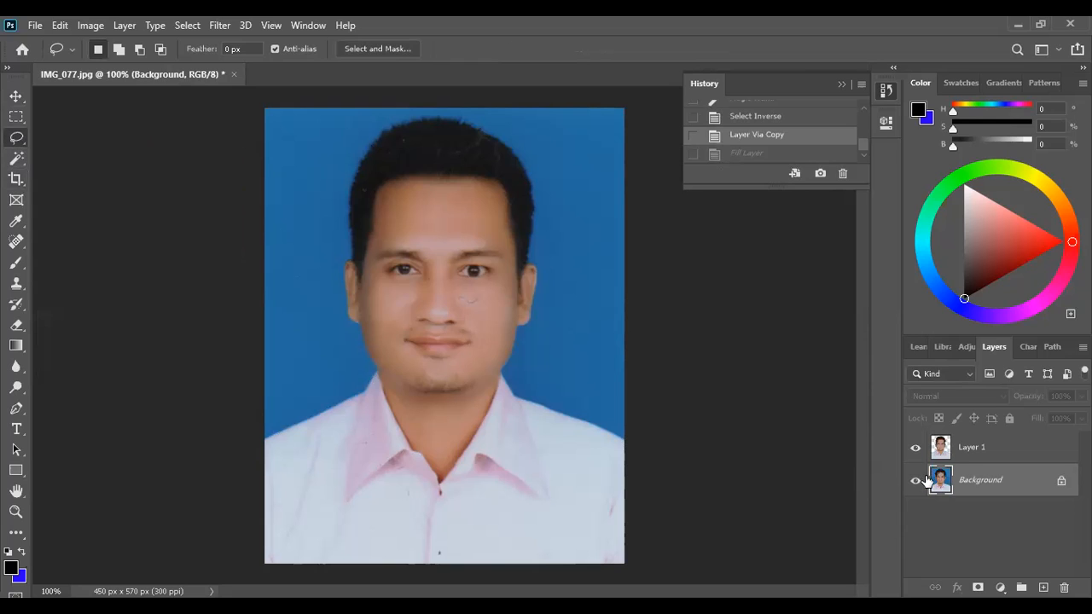
scroll(756, 125, up, 10)
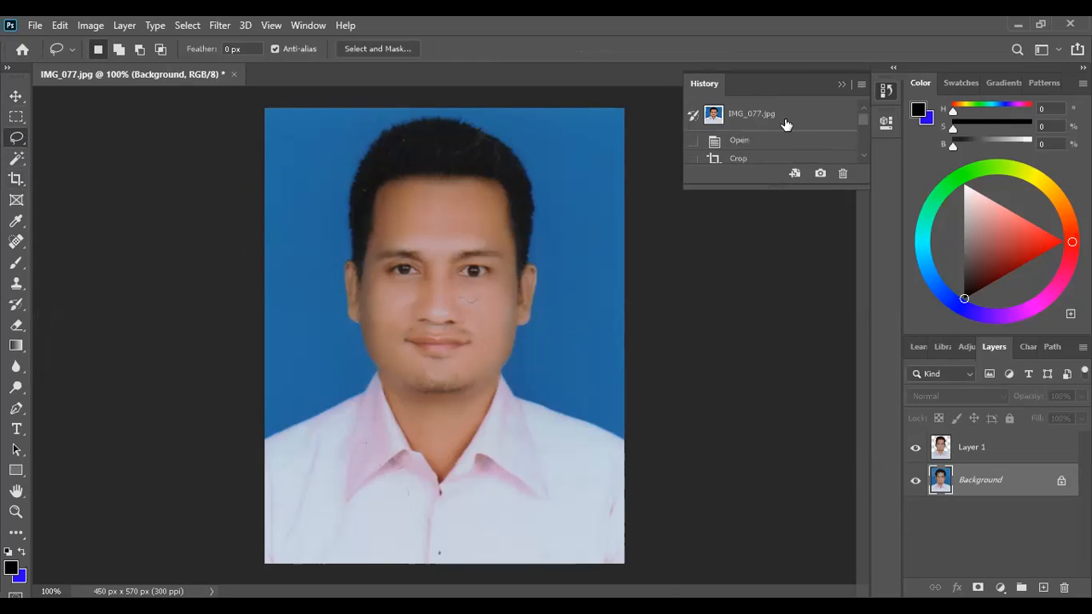
click(768, 124)
click(766, 156)
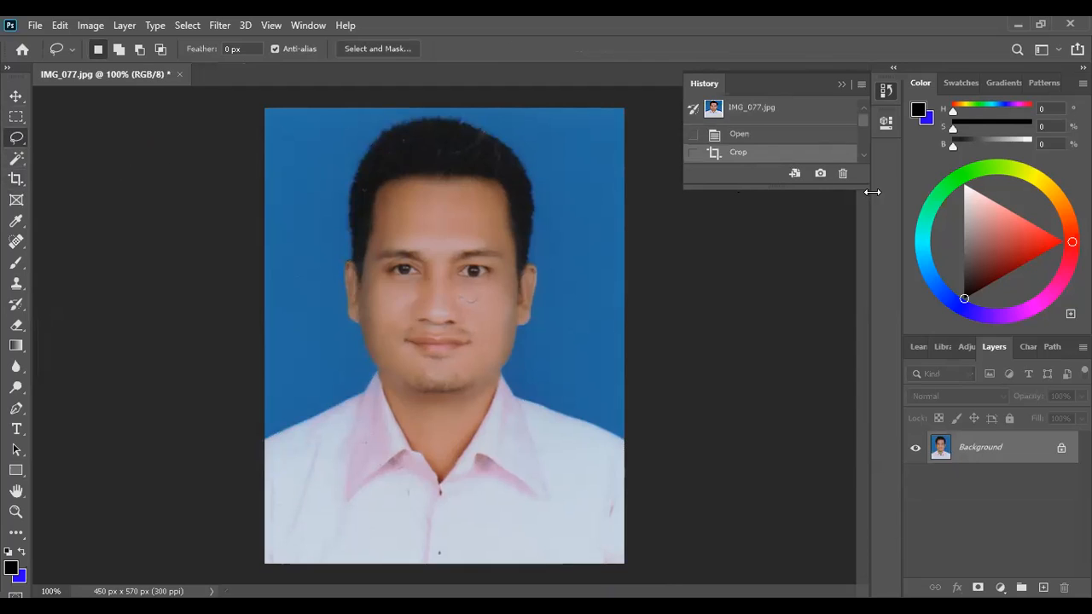
drag(853, 188, 841, 331)
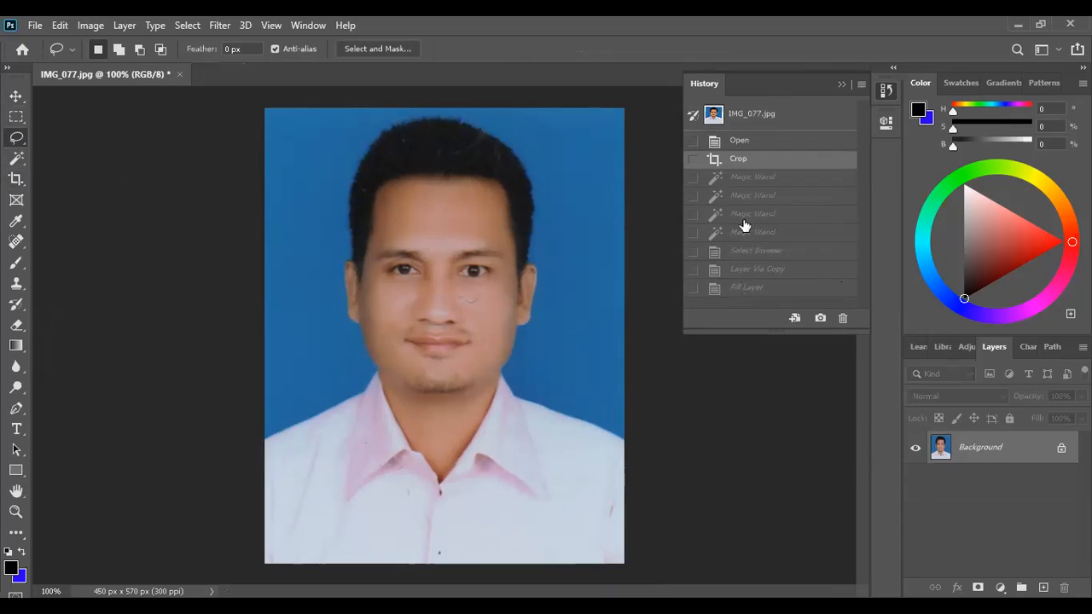
click(17, 160)
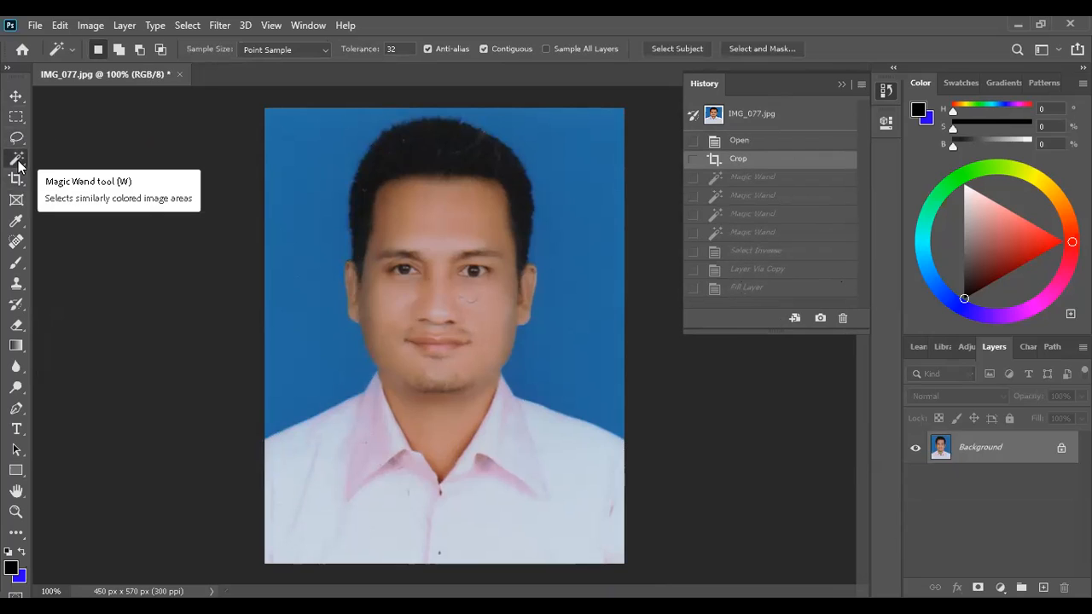
click(16, 137)
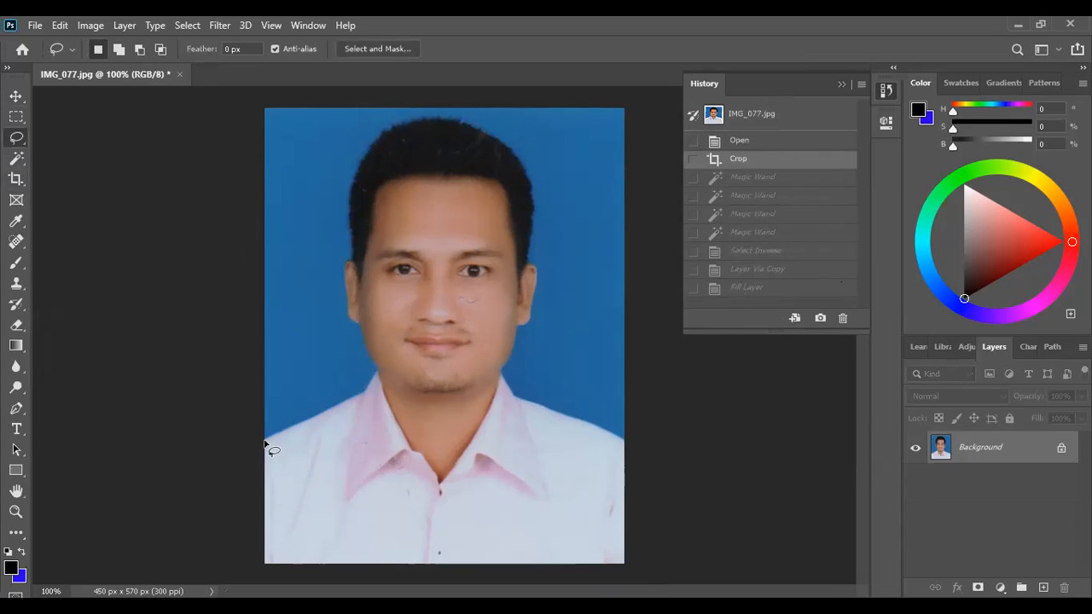
drag(261, 444, 287, 433)
key(ctrl+z)
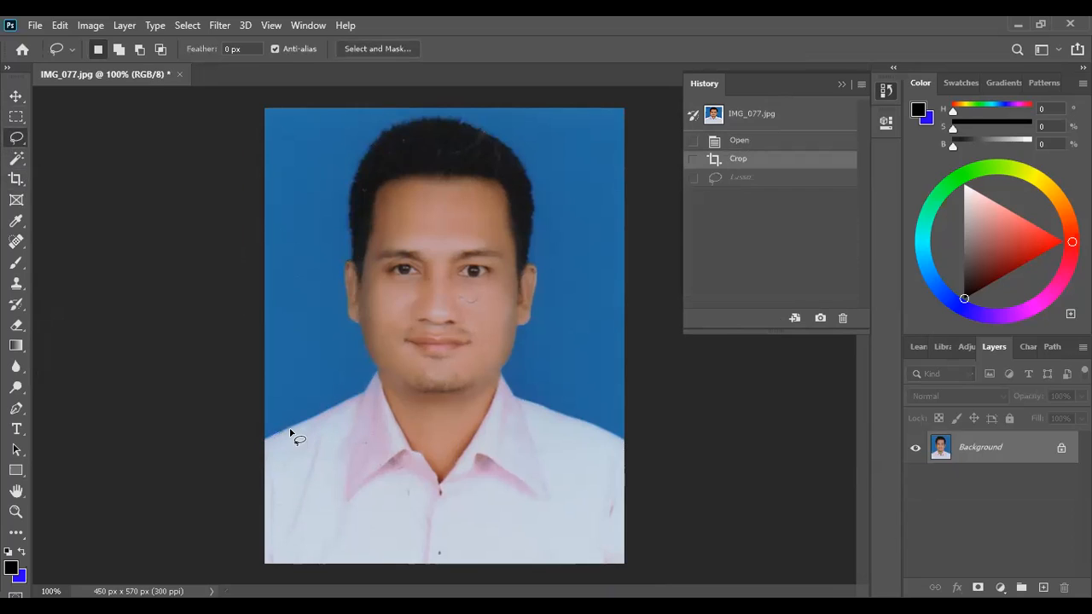
Trace a freehand Lasso selection around the man's shoulders, head and shirt, and deselect it
mouse_move(263, 444)
mouse_down()
mouse_move(370, 390)
mouse_move(378, 374)
mouse_move(345, 300)
mouse_move(356, 169)
mouse_move(422, 120)
mouse_move(512, 147)
mouse_move(532, 184)
mouse_move(527, 260)
mouse_up()
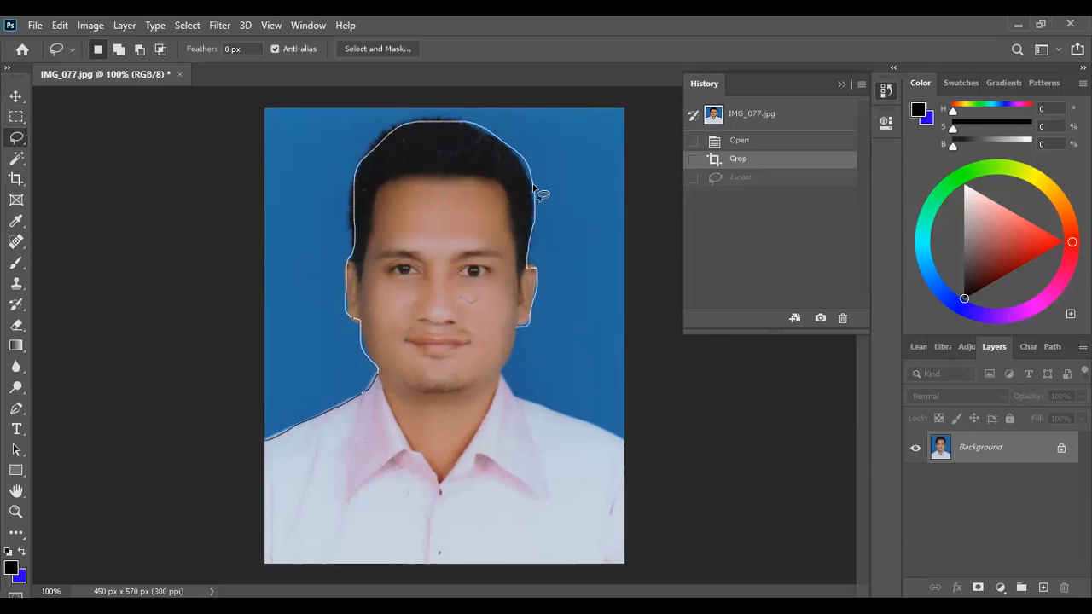
mouse_move(532, 184)
mouse_down()
mouse_move(601, 426)
mouse_move(630, 436)
mouse_move(626, 571)
mouse_move(343, 563)
mouse_move(253, 576)
mouse_move(244, 510)
mouse_move(265, 436)
mouse_up()
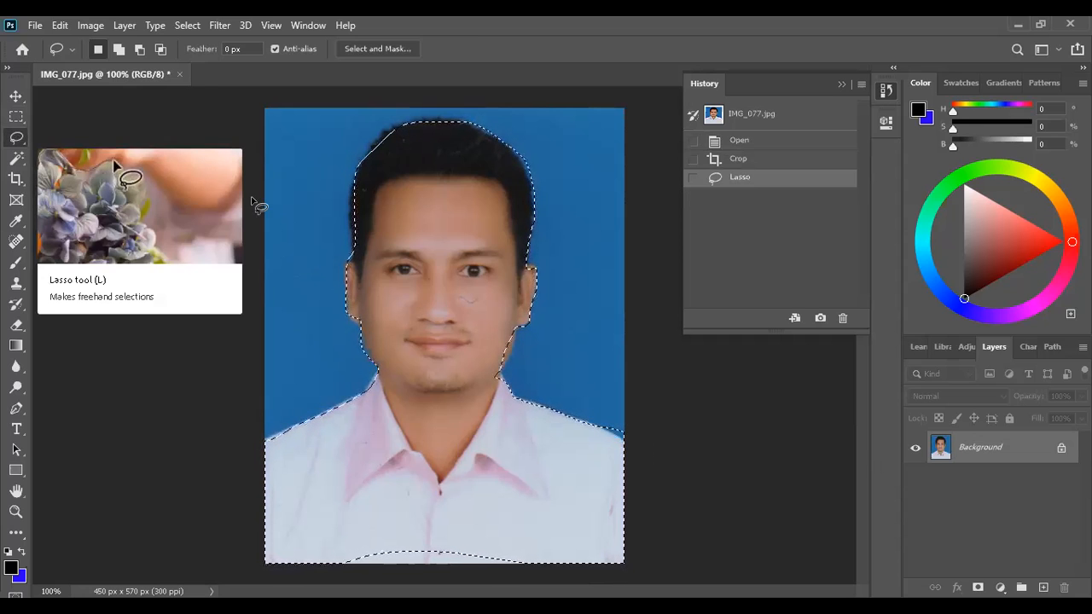
key(ctrl+d)
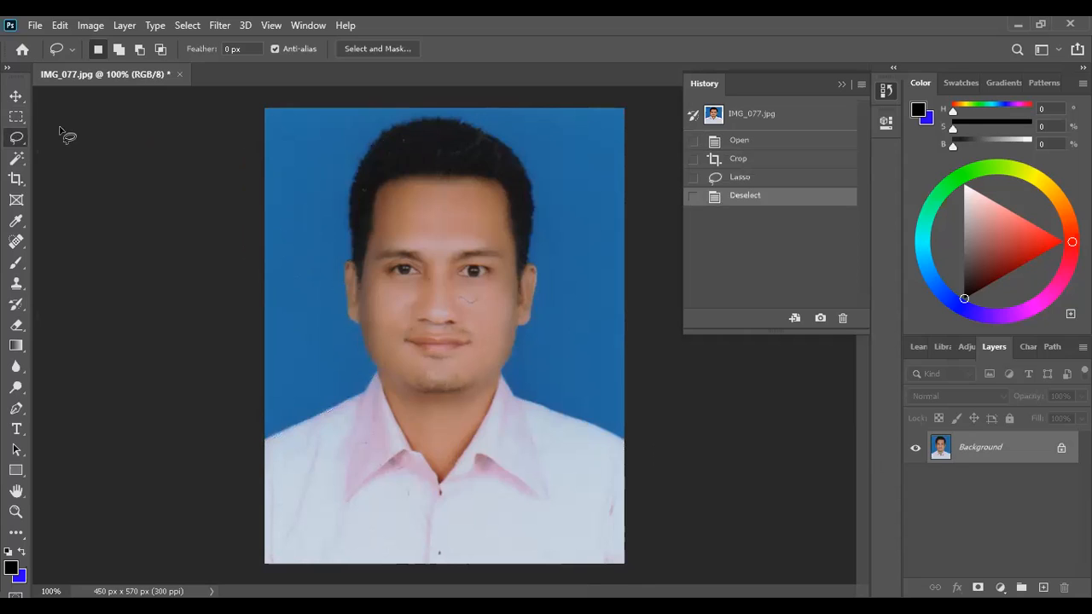
Outline the backdrop with the Polygonal Lasso along one shoulder, the photo's outer edges and the opposite shoulder
right_click(17, 141)
click(82, 153)
click(352, 396)
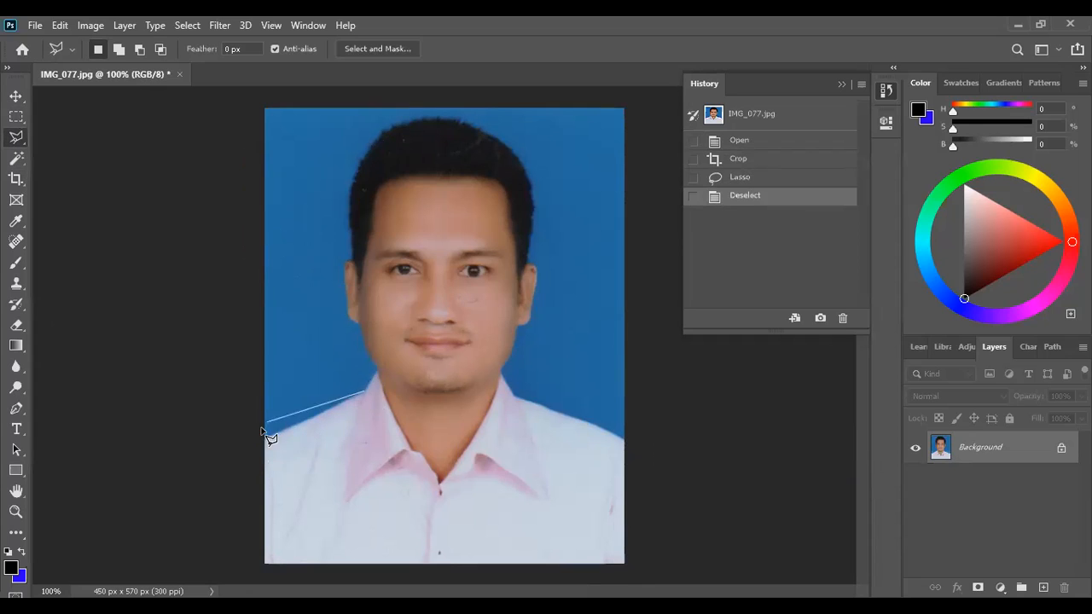
click(265, 438)
click(265, 107)
click(625, 108)
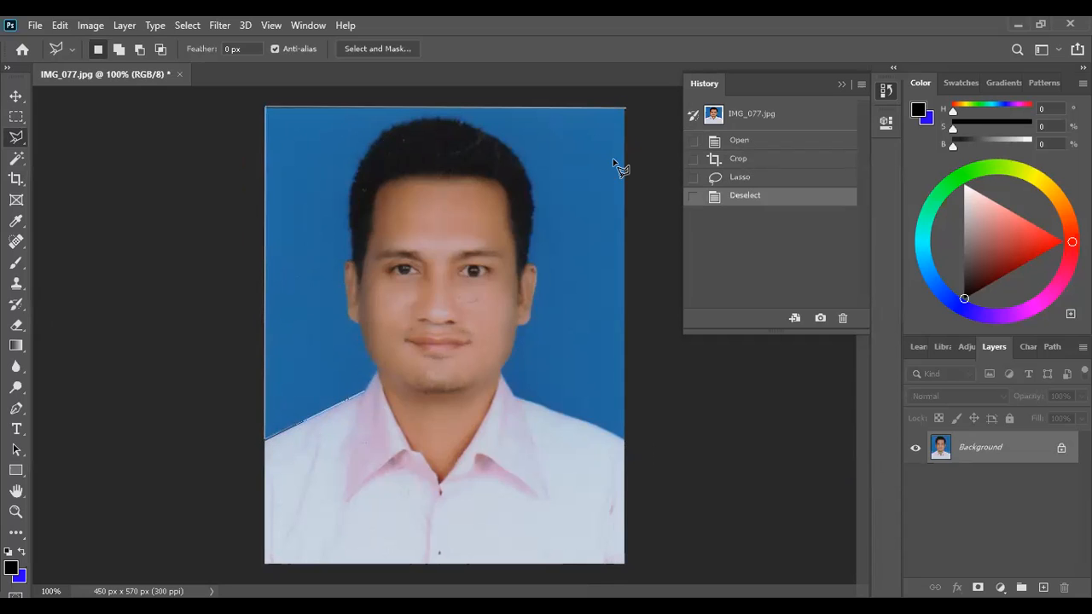
click(625, 443)
click(506, 395)
click(580, 424)
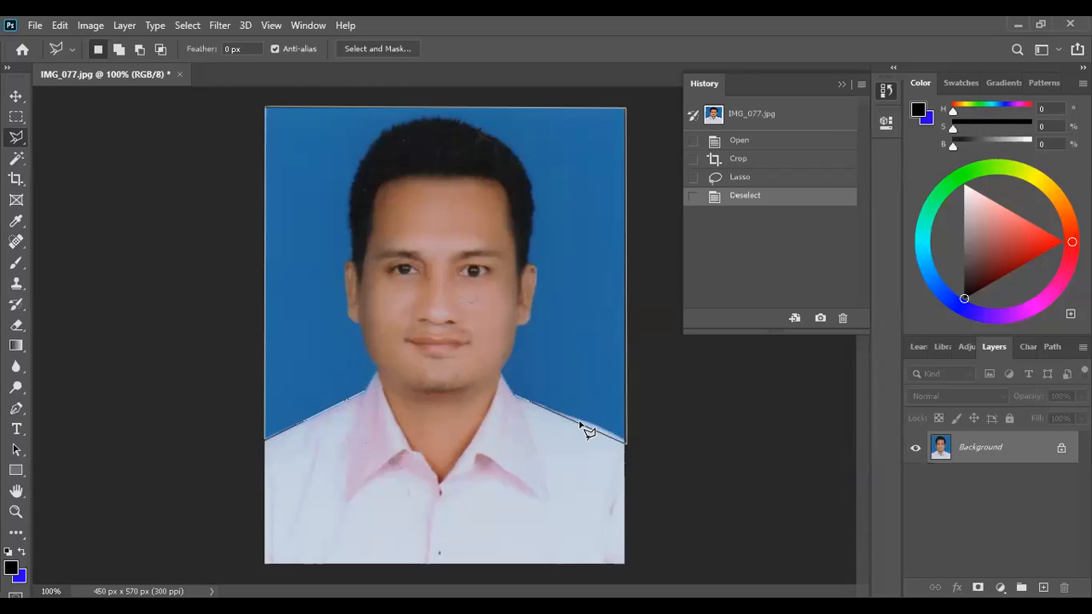
Close the polygonal selection with straight segments around the man's head, and deselect it
click(553, 292)
click(576, 147)
click(514, 118)
click(363, 130)
click(307, 227)
click(305, 278)
click(292, 406)
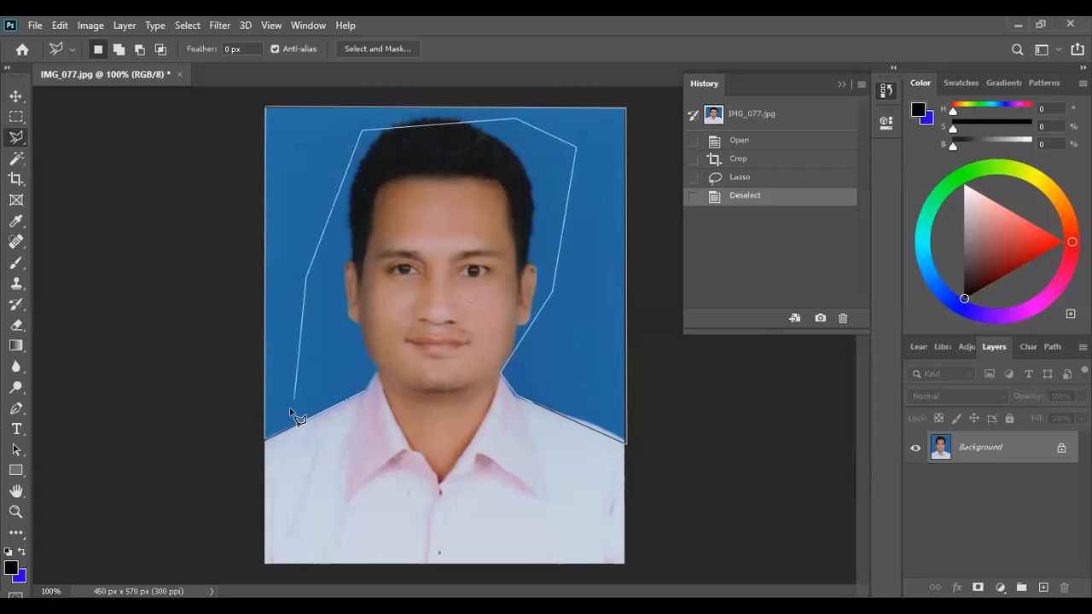
click(361, 394)
click(372, 391)
key(ctrl+d)
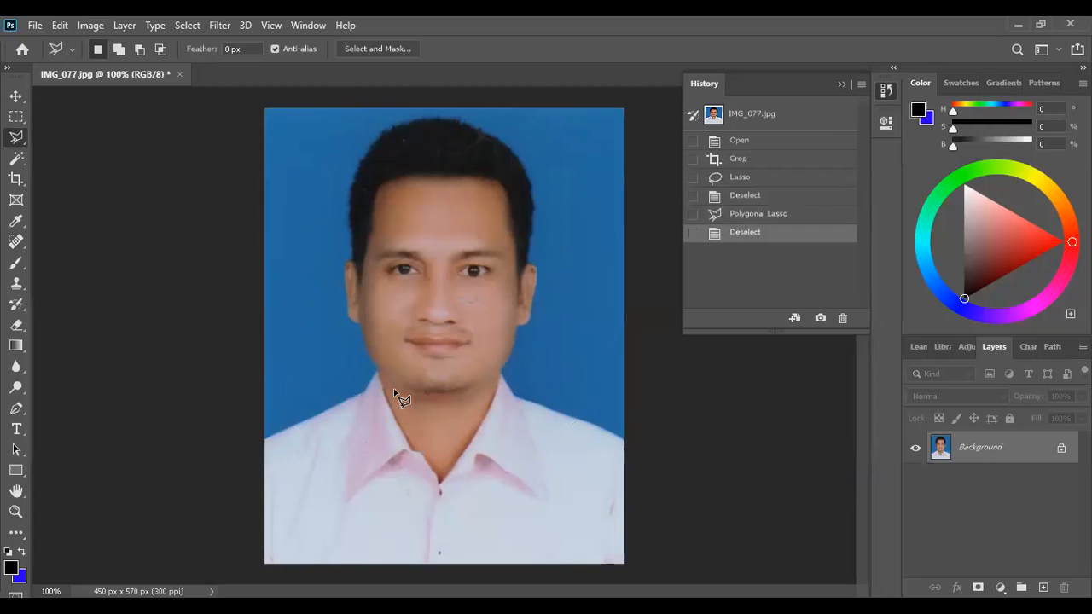
right_click(17, 141)
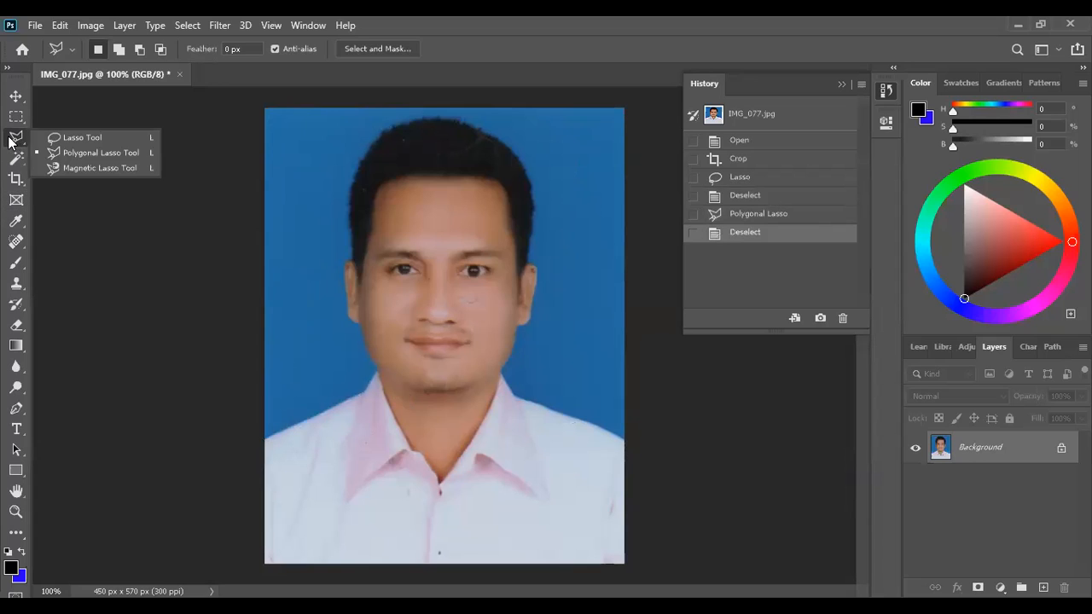
click(11, 116)
click(16, 158)
click(17, 145)
click(16, 158)
click(16, 138)
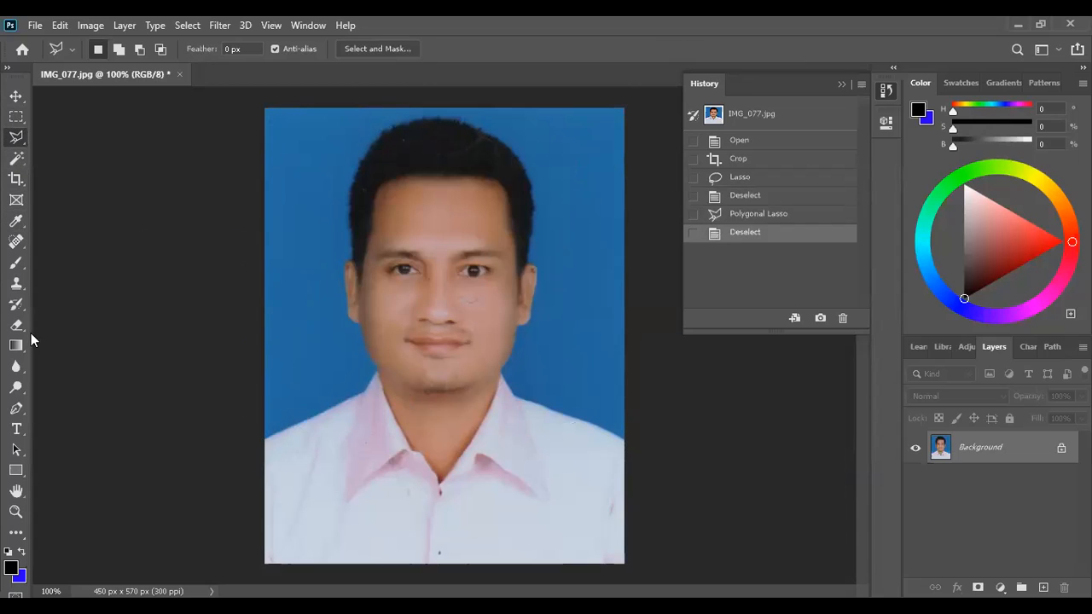
Start a Pen tool path at the photo's left edge, where the shoulder meets the backdrop
key(p)
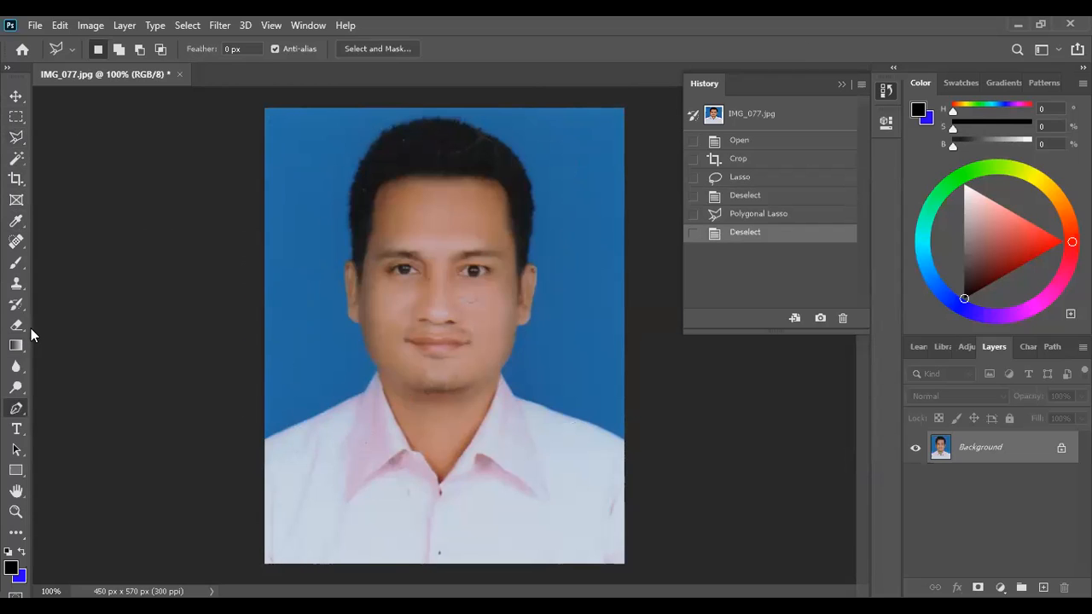
click(10, 413)
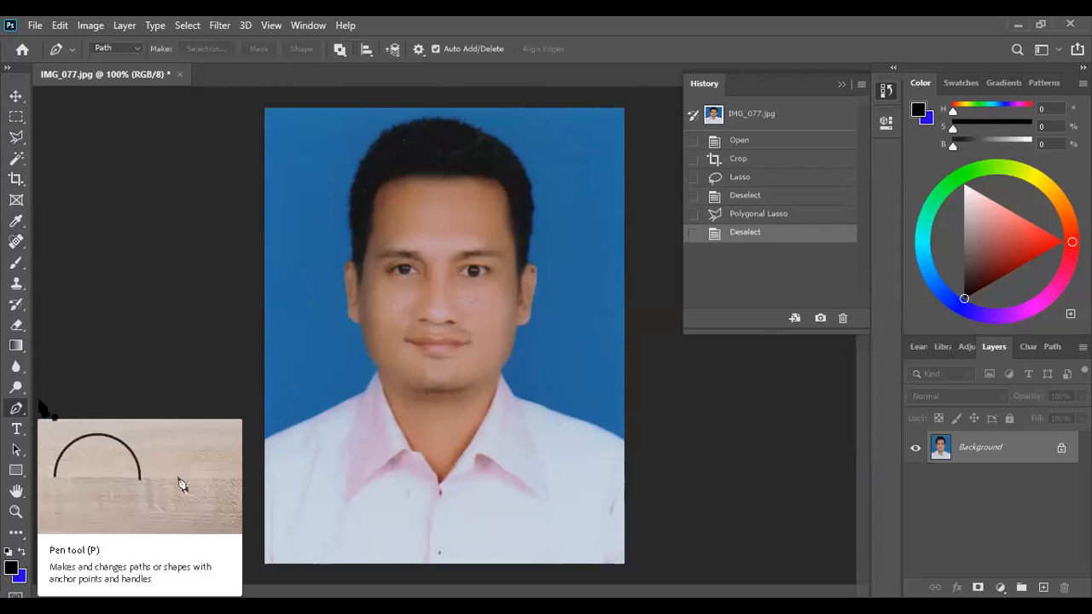
click(262, 443)
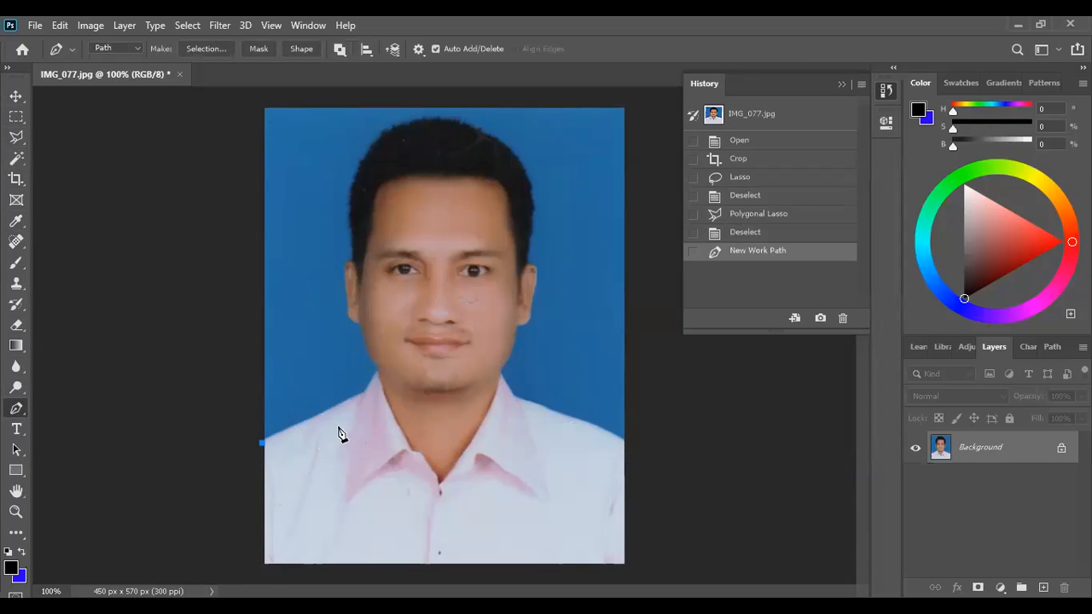
Extend the path along the left-hand shoulder and up the shirt collar to the base of the jaw
scroll(341, 399, up, 2)
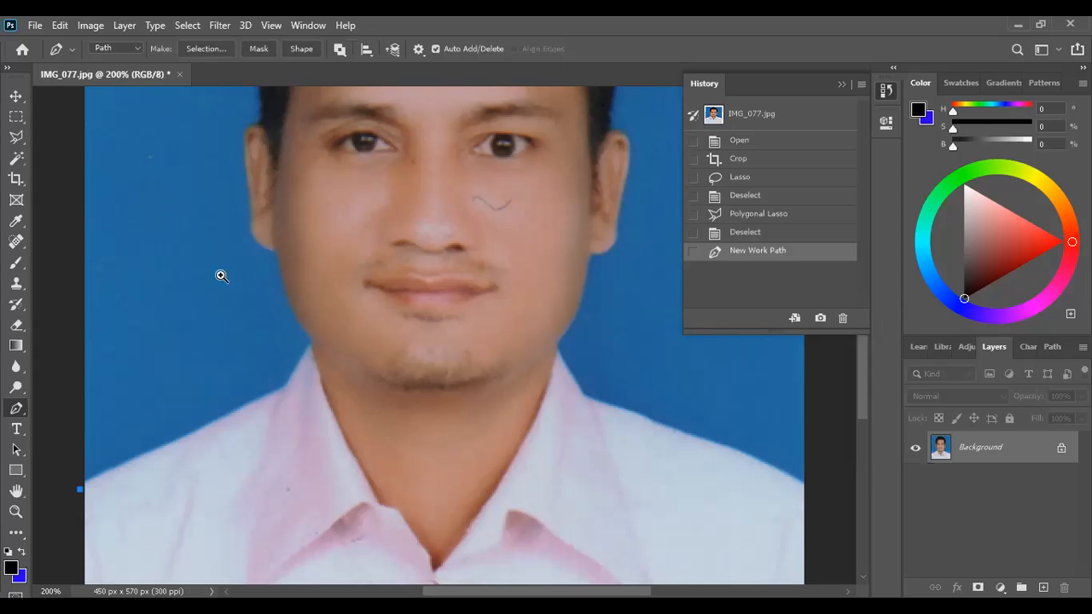
click(192, 124)
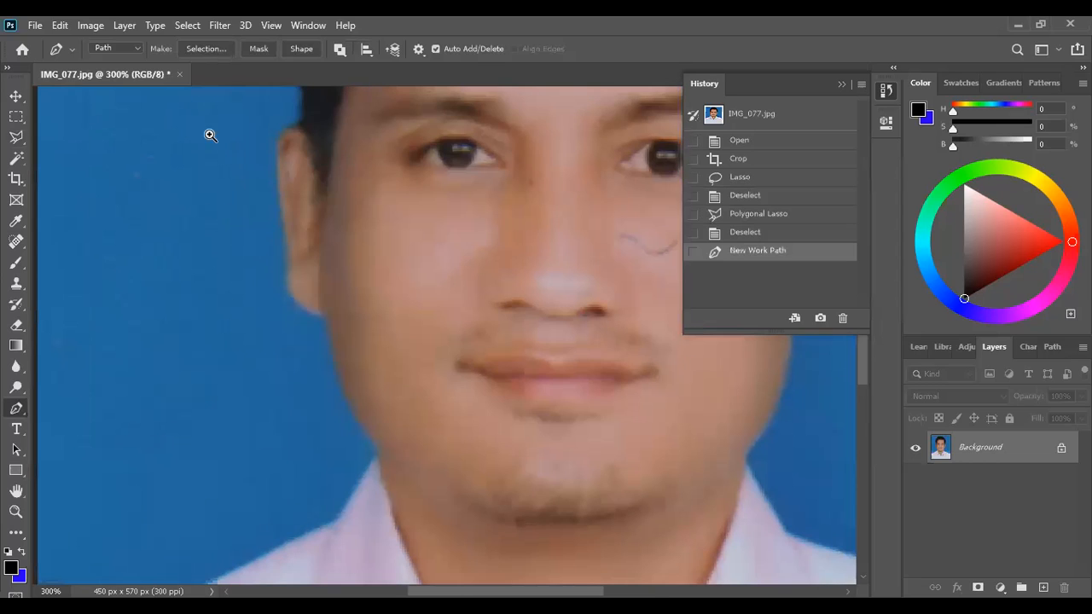
click(461, 158)
click(472, 157)
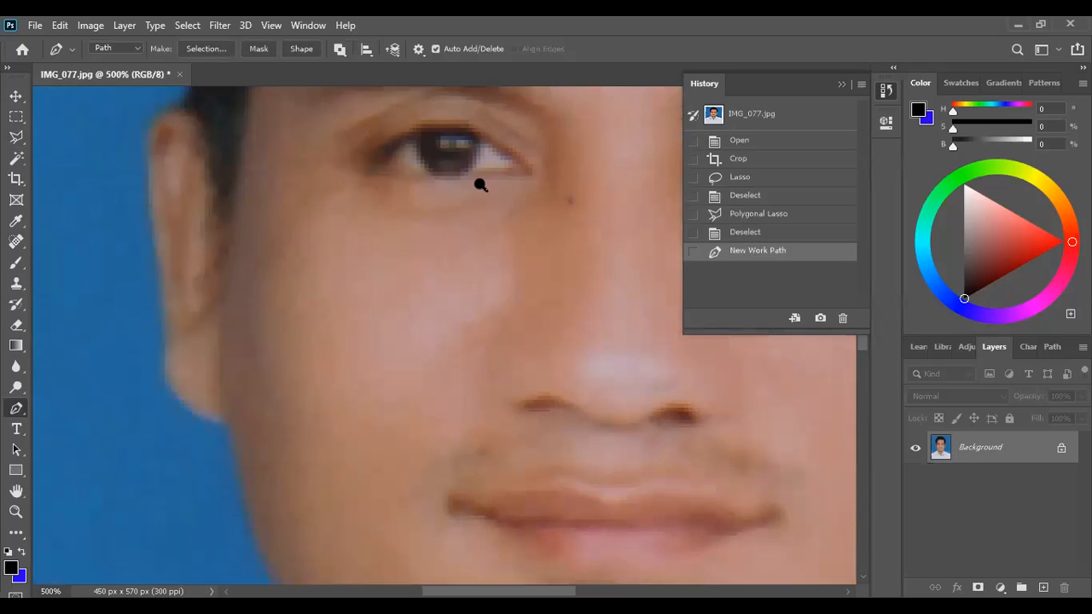
key(alt+space)
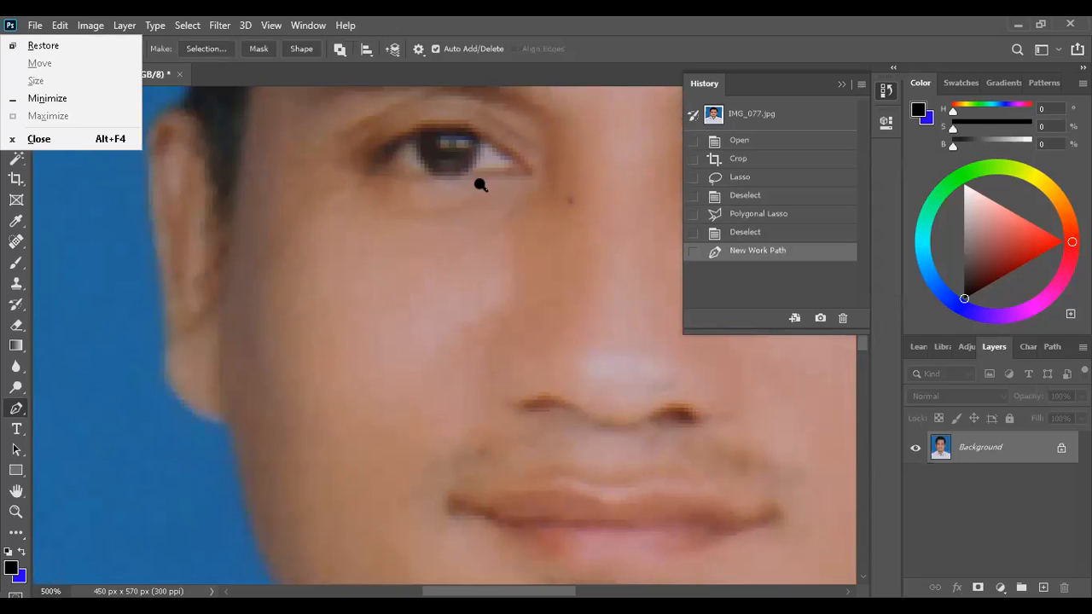
key(Escape)
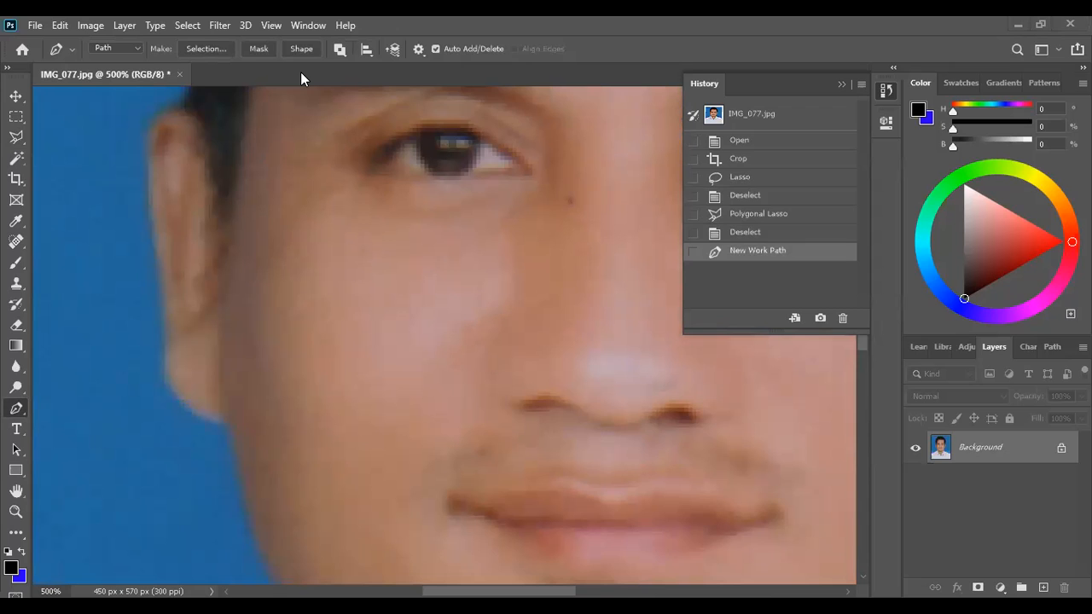
key(ctrl+minus)
key(ctrl+minus)
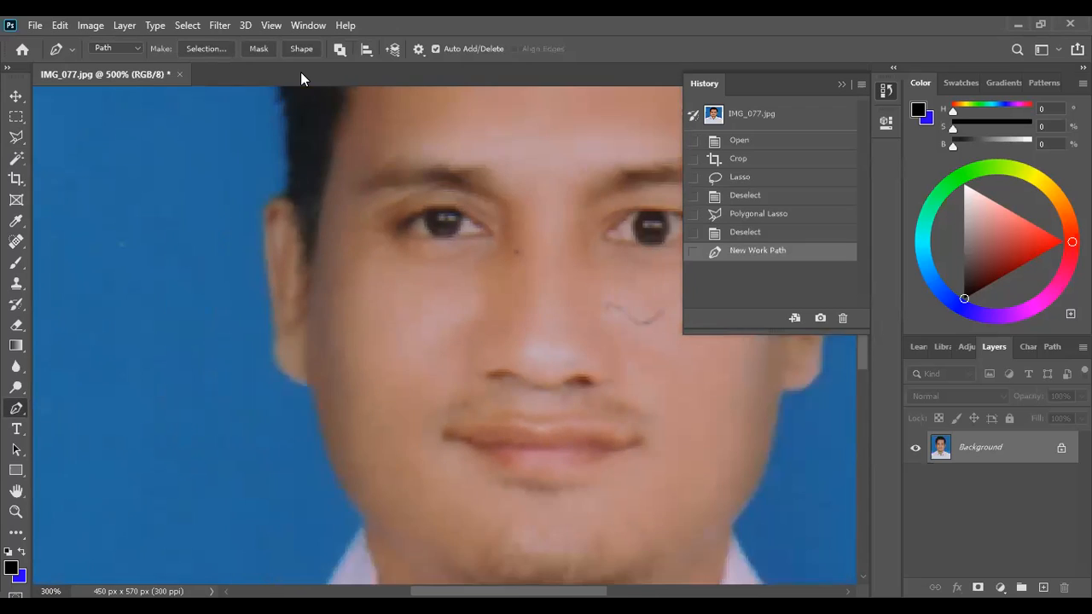
key(ctrl+minus)
drag(397, 434, 406, 243)
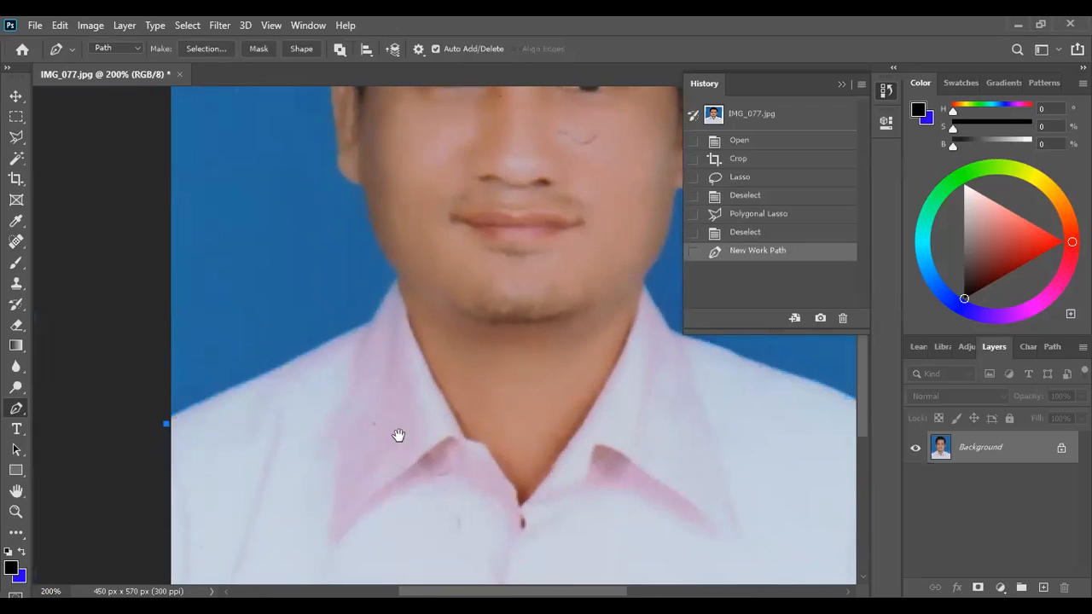
drag(319, 300, 329, 345)
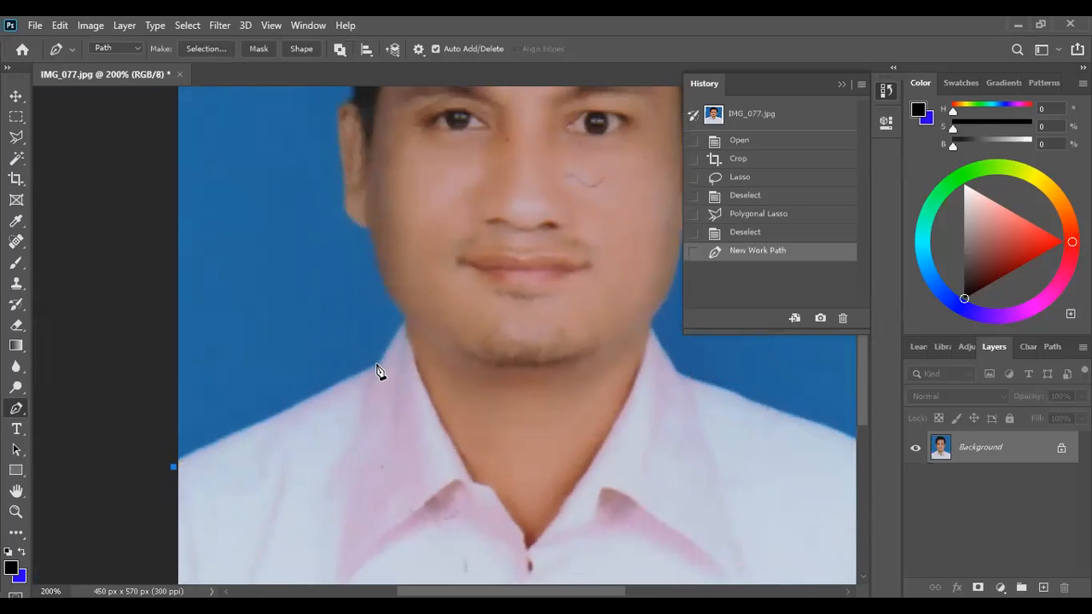
click(379, 369)
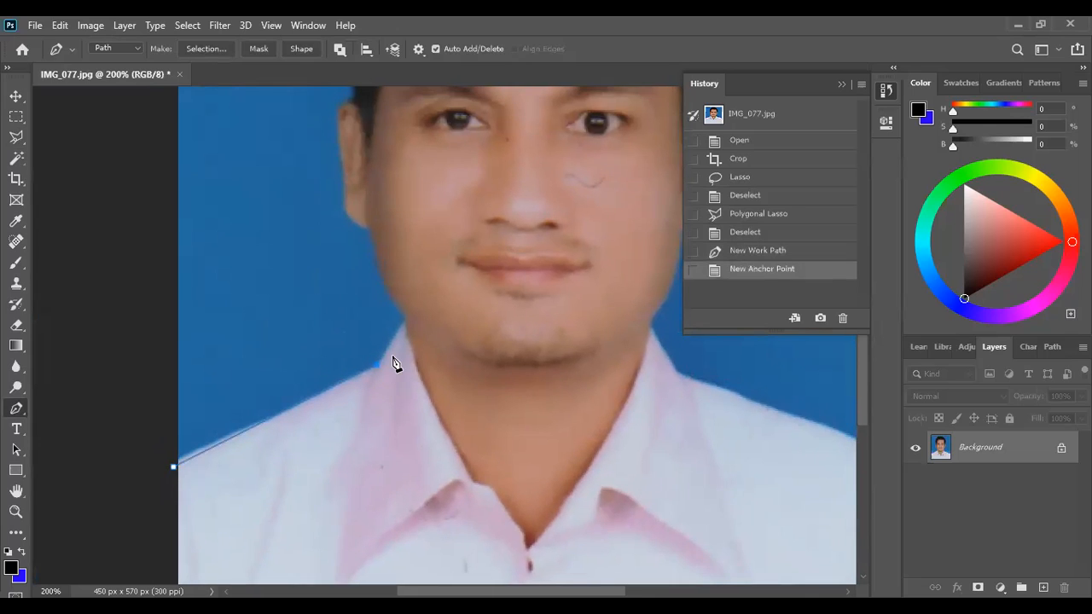
click(393, 359)
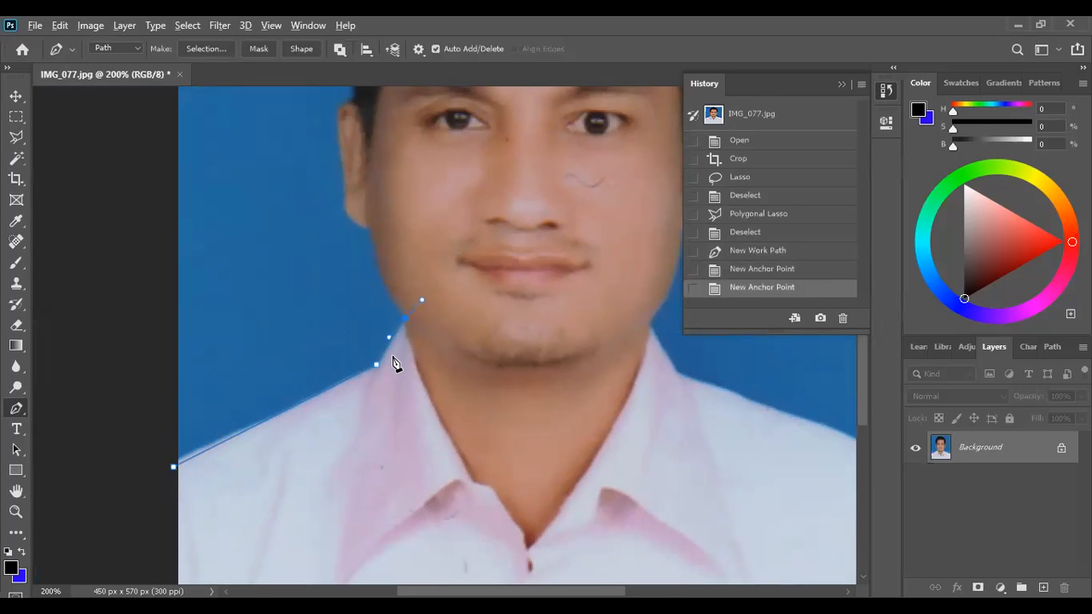
click(393, 364)
Continue the path up the jaw and around the ear on the left side of the face with curved anchor points
scroll(393, 364, up, 3)
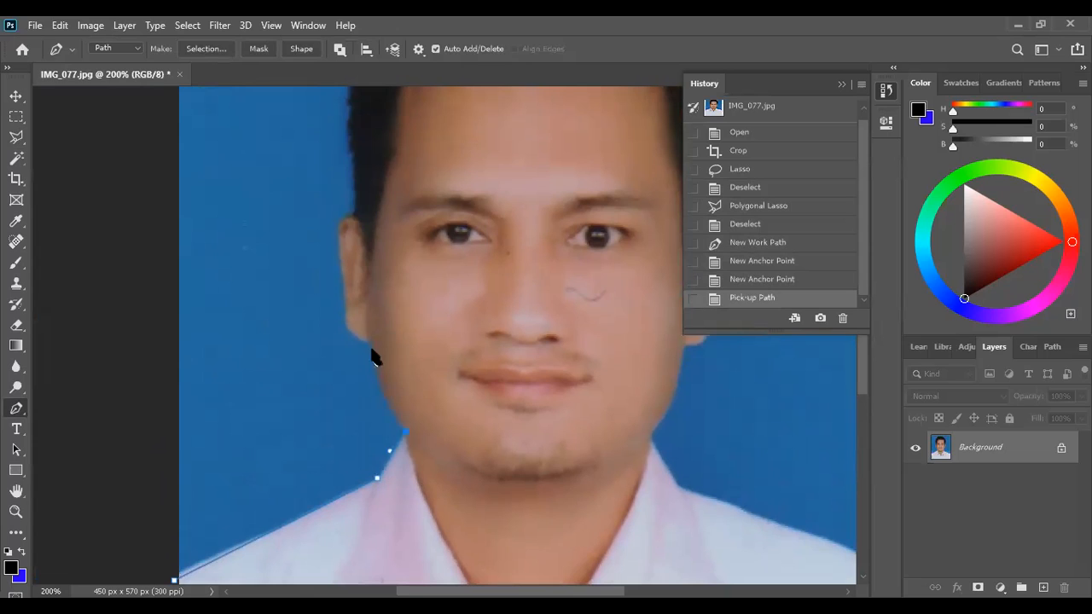
drag(389, 296, 316, 234)
drag(442, 428, 391, 356)
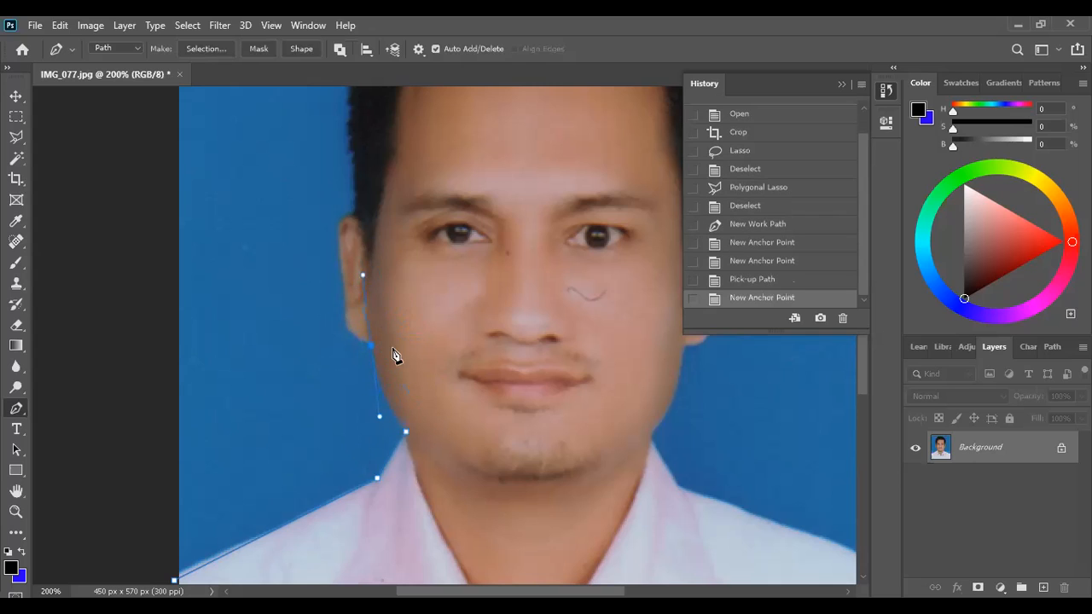
click(372, 347)
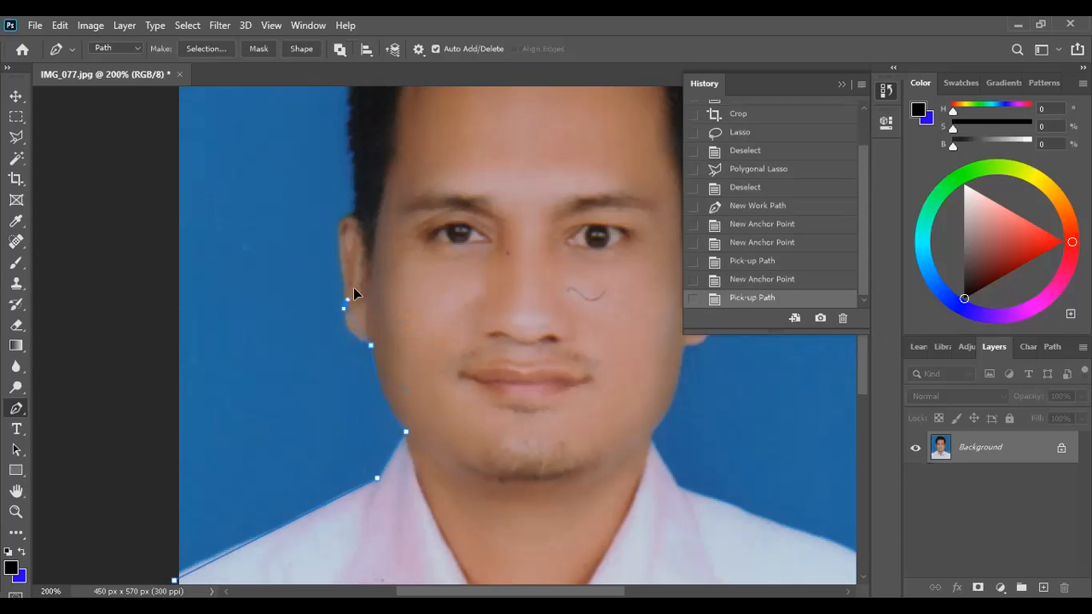
drag(358, 272, 378, 364)
alt+click(346, 307)
drag(377, 305, 375, 388)
alt+click(352, 301)
Curve the path over the top of the hair and down to just above the right-hand ear
drag(381, 183, 451, 133)
alt+click(382, 183)
drag(537, 190, 390, 243)
drag(446, 206, 559, 267)
alt+click(446, 205)
drag(446, 205, 421, 153)
drag(525, 339, 500, 478)
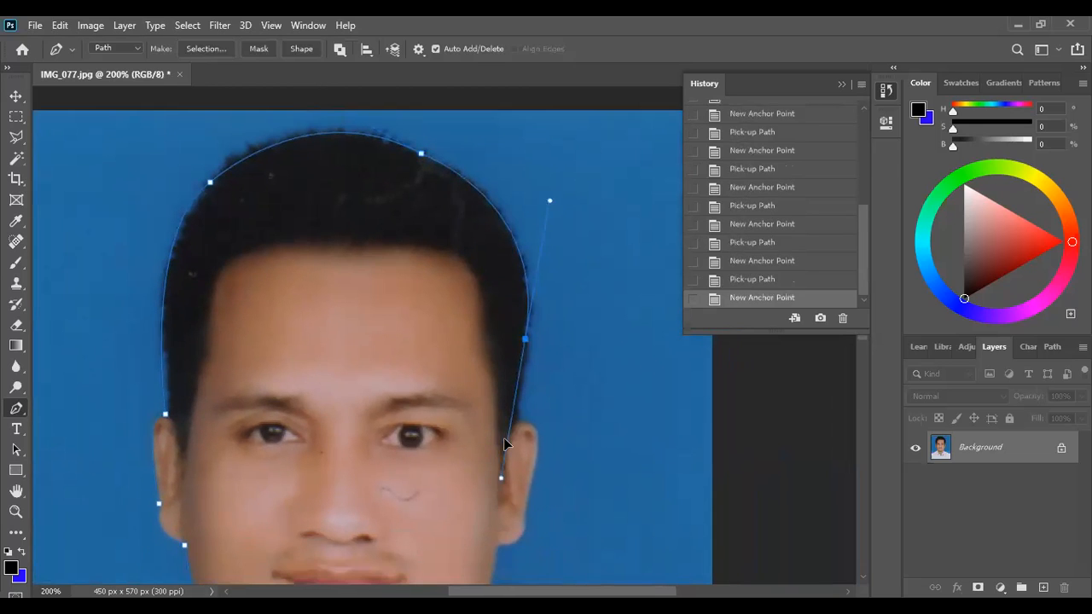
alt+click(524, 338)
Trace the path around the right-hand ear down to where it meets the jaw
click(515, 422)
drag(536, 525, 577, 353)
alt+click(559, 366)
click(553, 405)
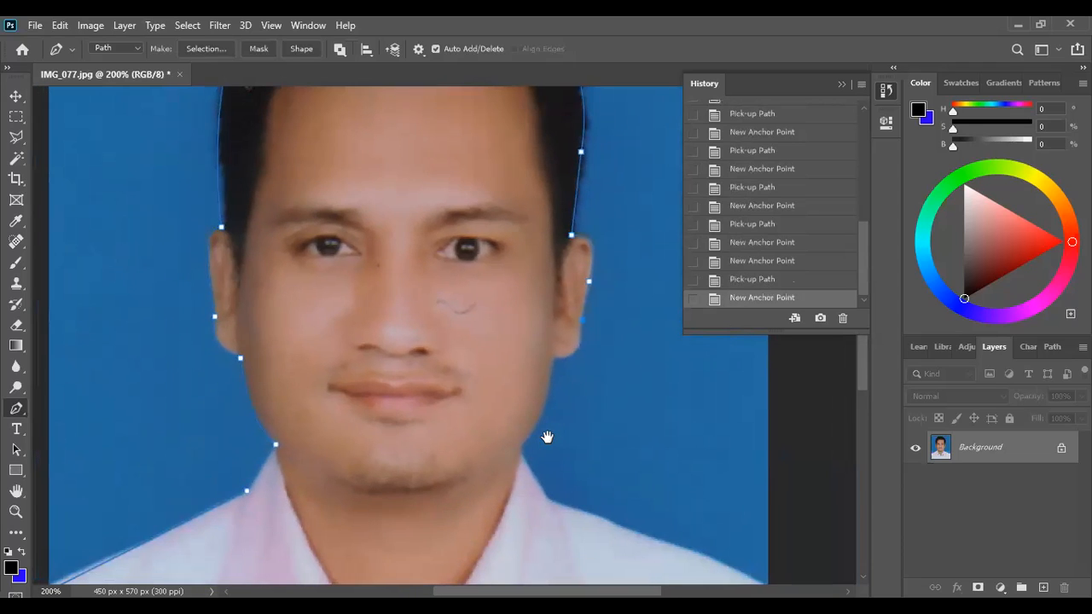
alt+click(553, 357)
Continue the path down the jaw and collar and along the right-hand shoulder, ending just past the photo's edge
drag(521, 498, 547, 434)
drag(515, 402, 505, 406)
alt+click(543, 383)
click(573, 436)
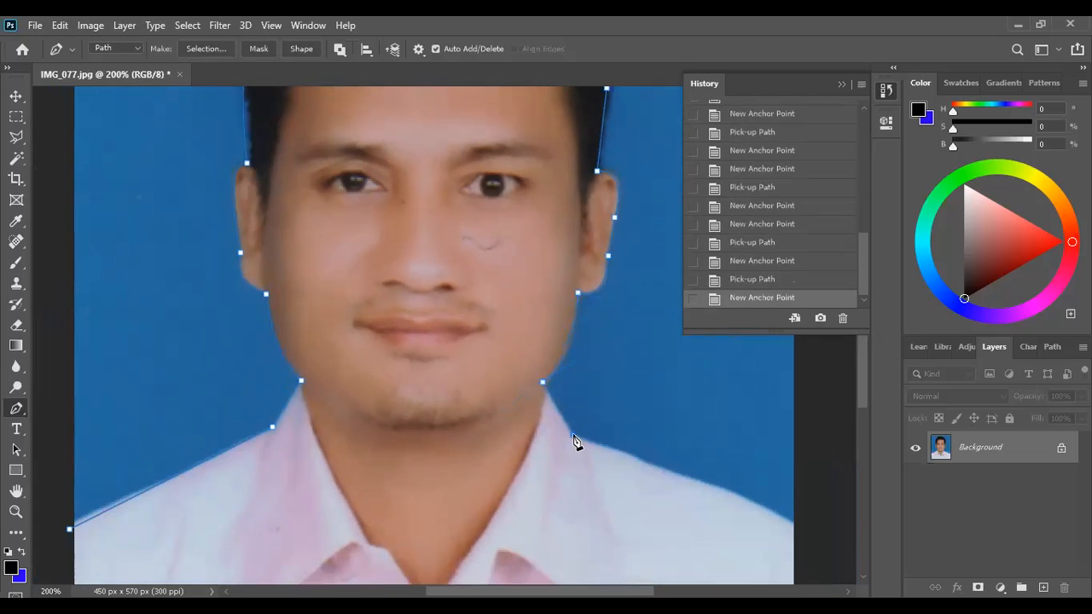
drag(692, 498, 573, 426)
drag(682, 462, 704, 492)
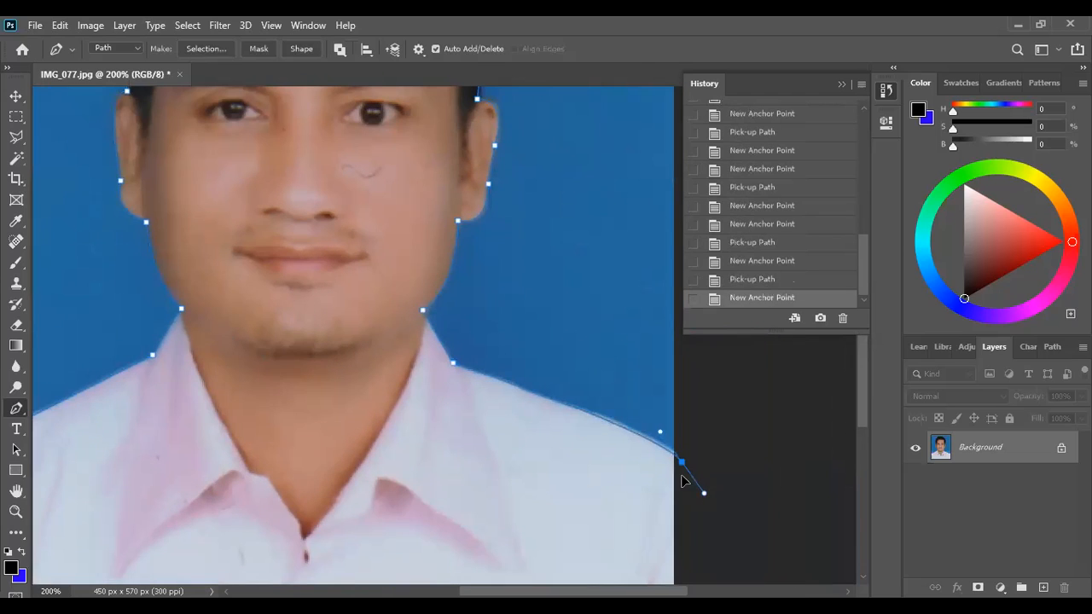
alt+click(681, 462)
Run the path loosely outside the canvas below the shirt back towards its start, and convert it to a selection
key(ctrl+minus)
key(ctrl+minus)
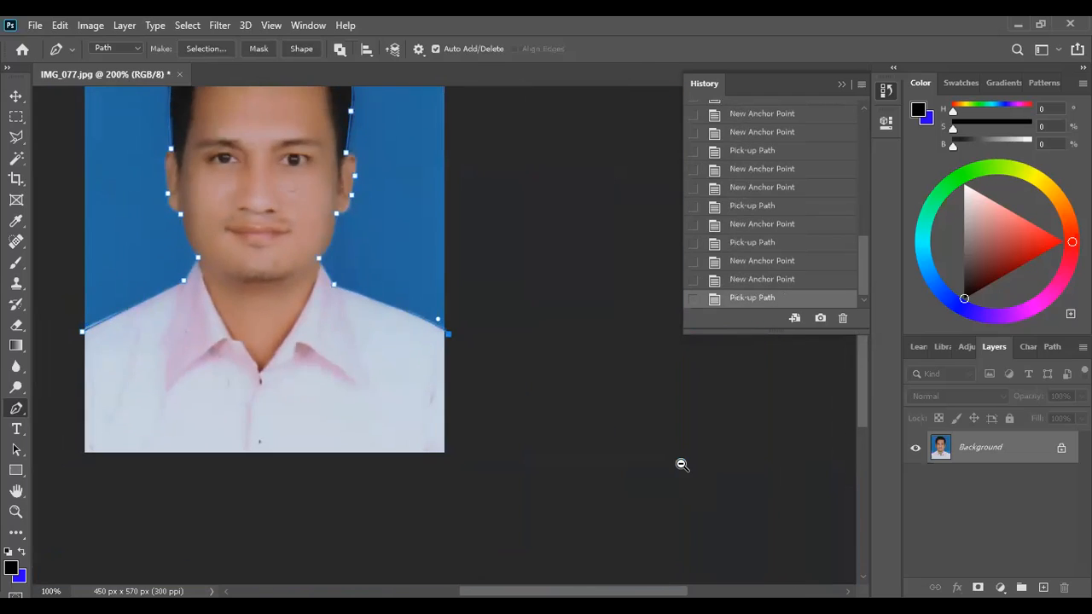
click(533, 462)
click(346, 441)
drag(216, 396, 197, 376)
drag(164, 337, 163, 324)
click(169, 267)
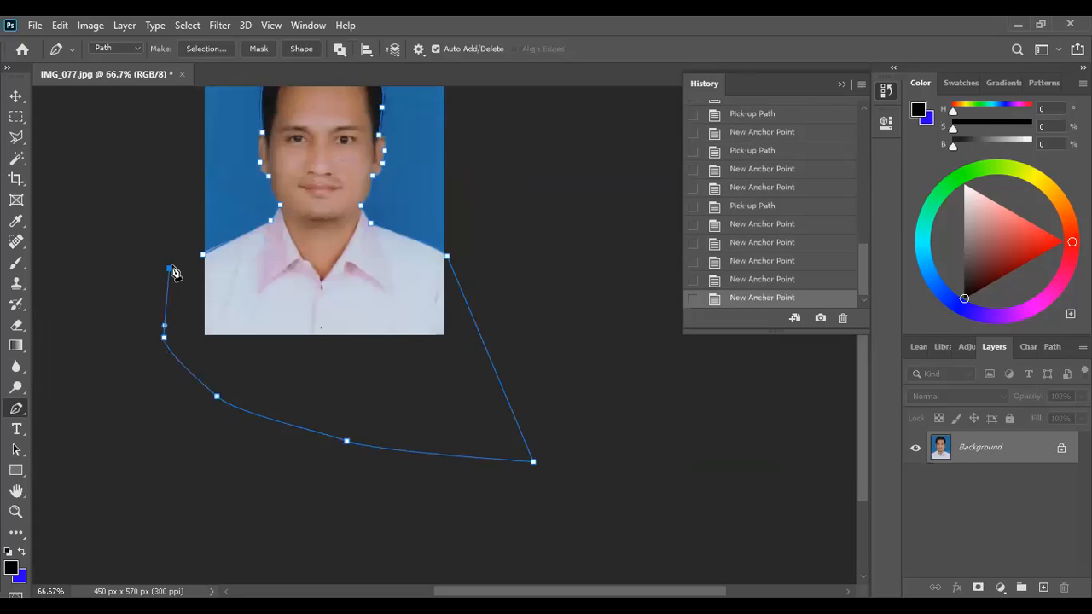
key(ctrl+Return)
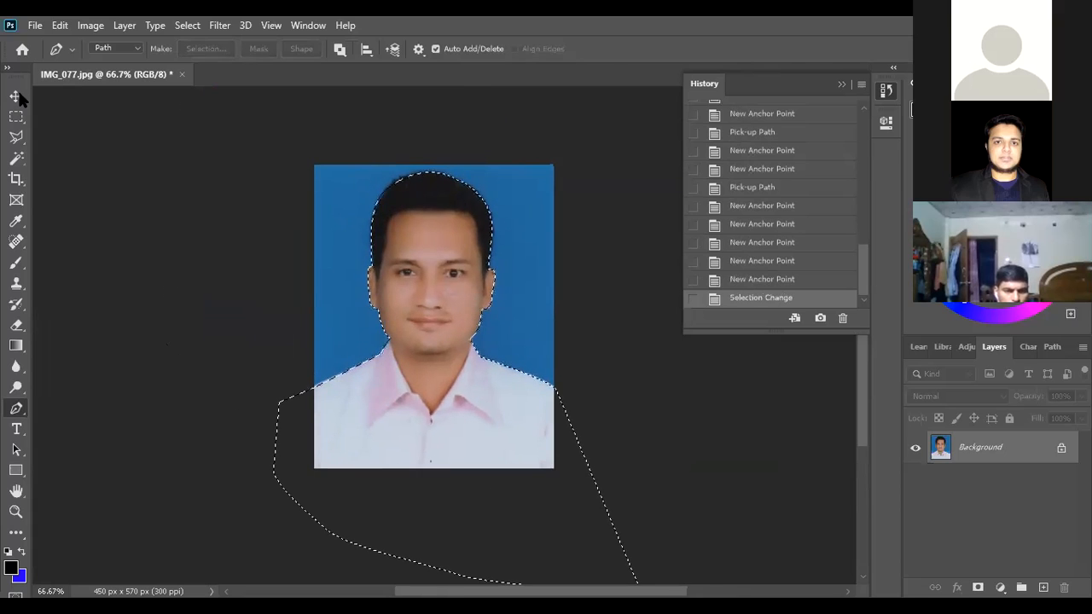
Copy the selected man to a new layer, and switch to the Move tool
key(ctrl+j)
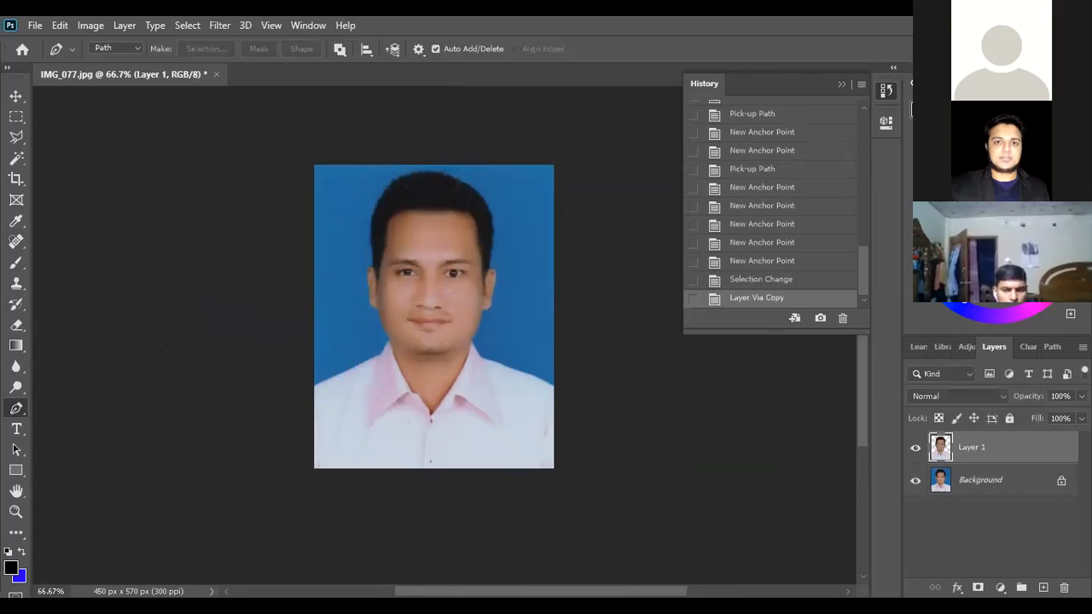
click(15, 97)
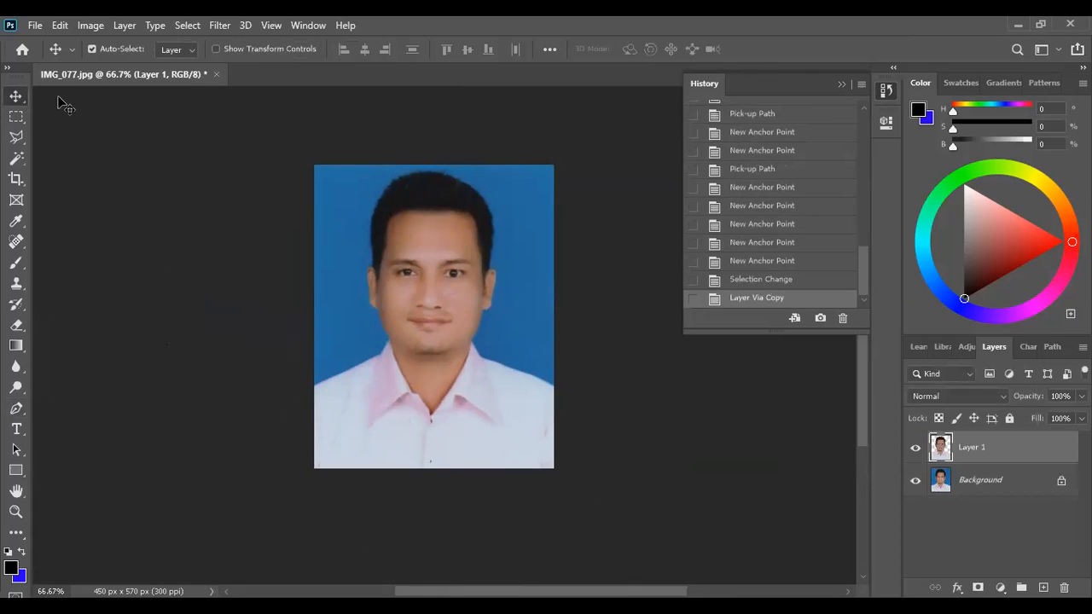
click(388, 267)
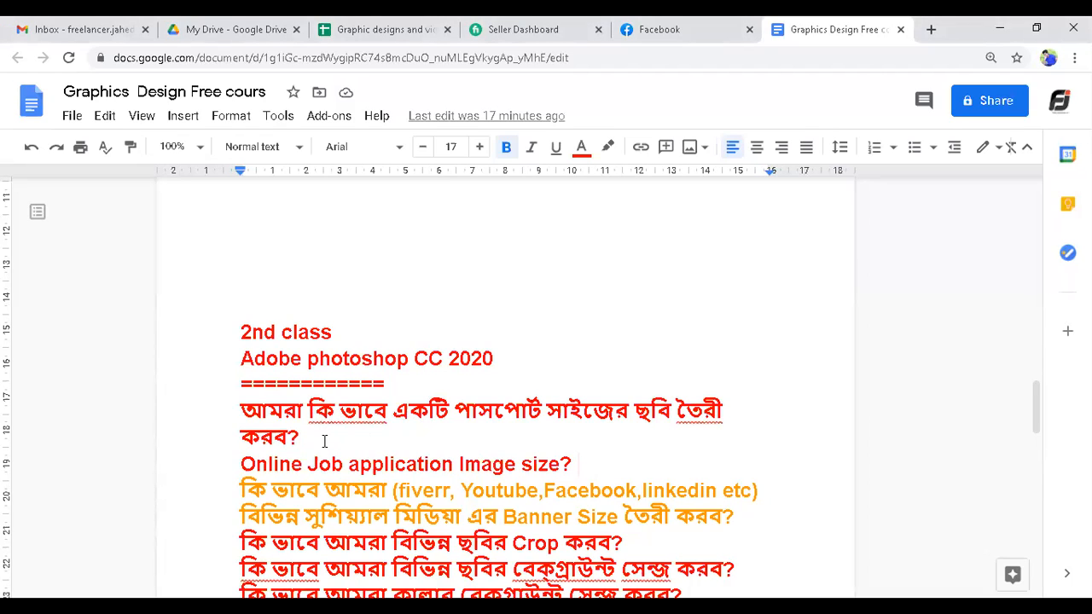
Switch to the Google Docs course outline and review the 2nd class topics, highlighting the passport-size photo question
drag(324, 441, 238, 412)
scroll(434, 426, down, 3)
scroll(435, 427, up, 2)
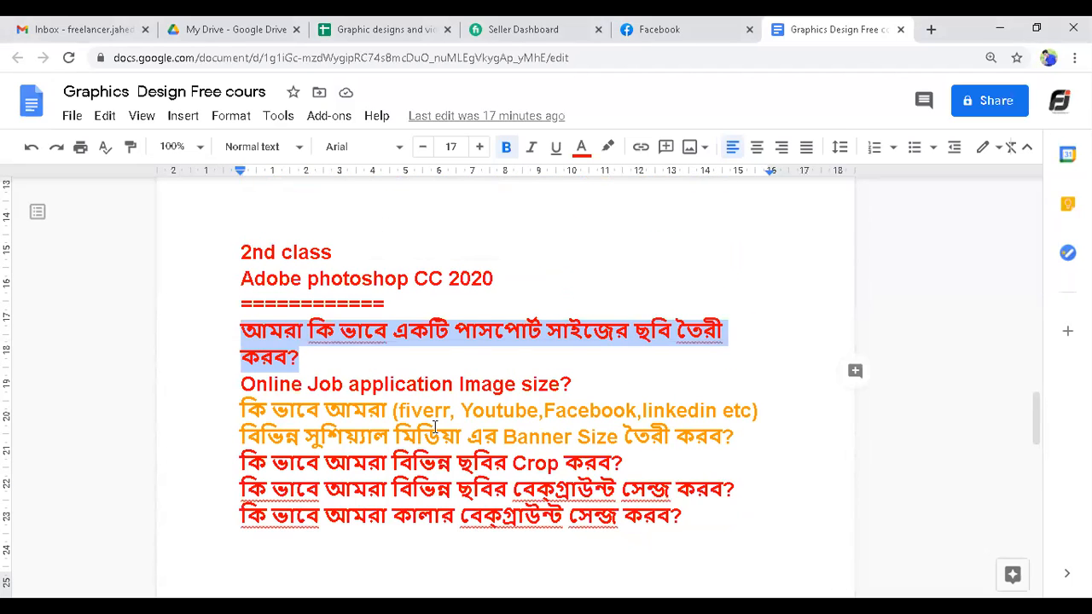
click(303, 362)
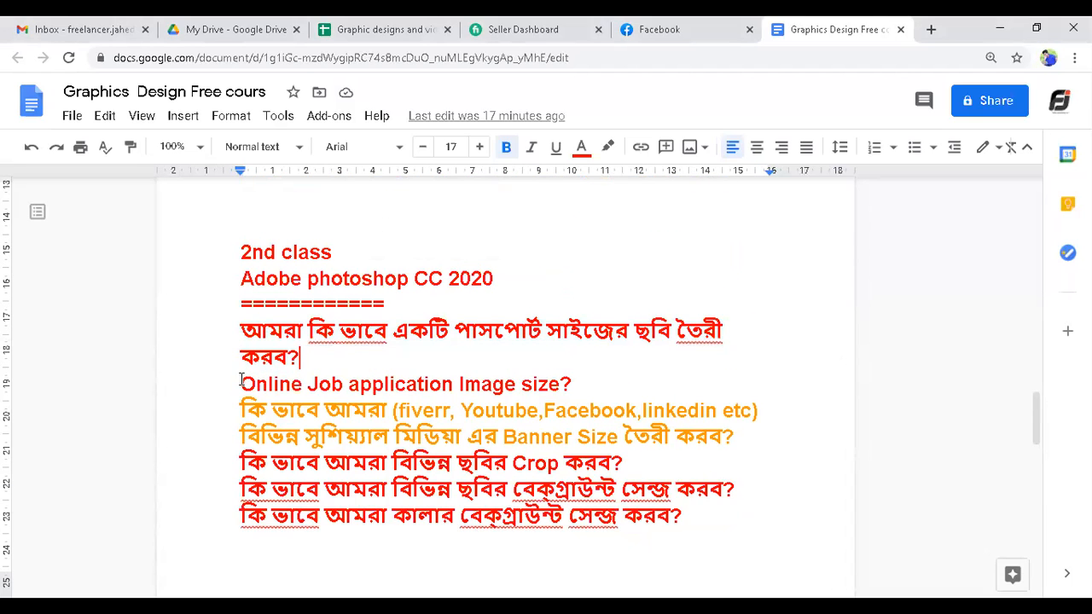
Change the text colour of the Crop question in the 2nd class topics to blue
drag(643, 463, 242, 463)
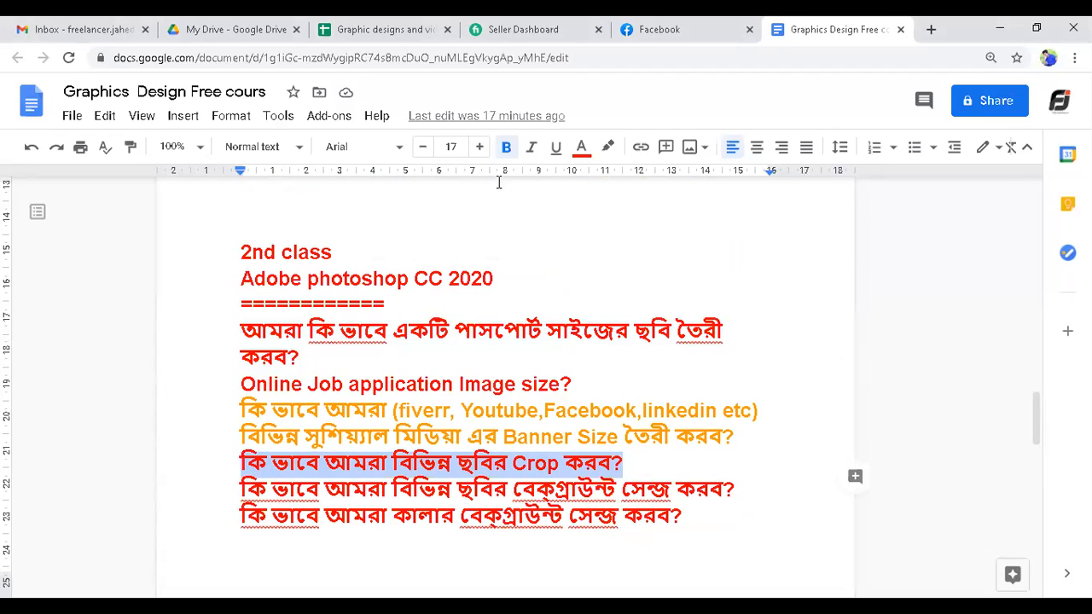
click(583, 153)
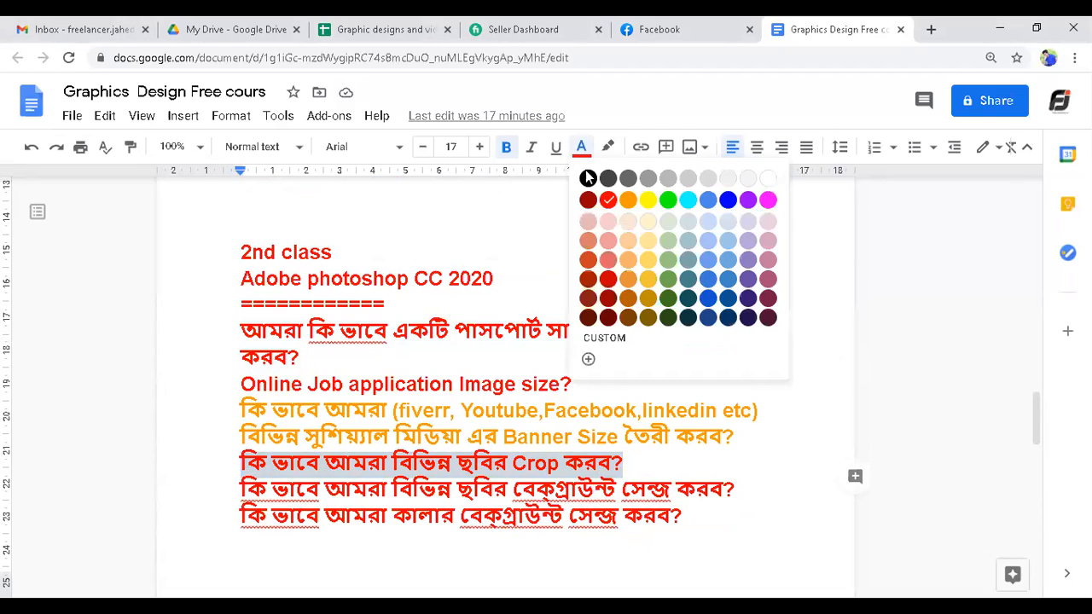
click(729, 200)
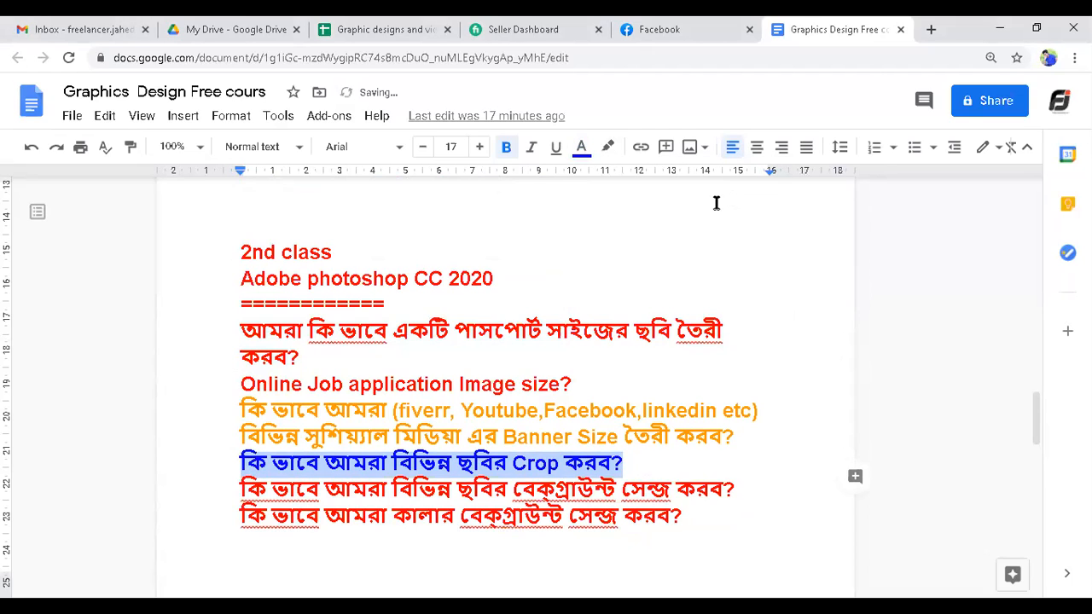
Change the text colour of the passport-size photo question to blue, and place the cursor after the "Online Job application Image size?" line
drag(297, 358, 212, 332)
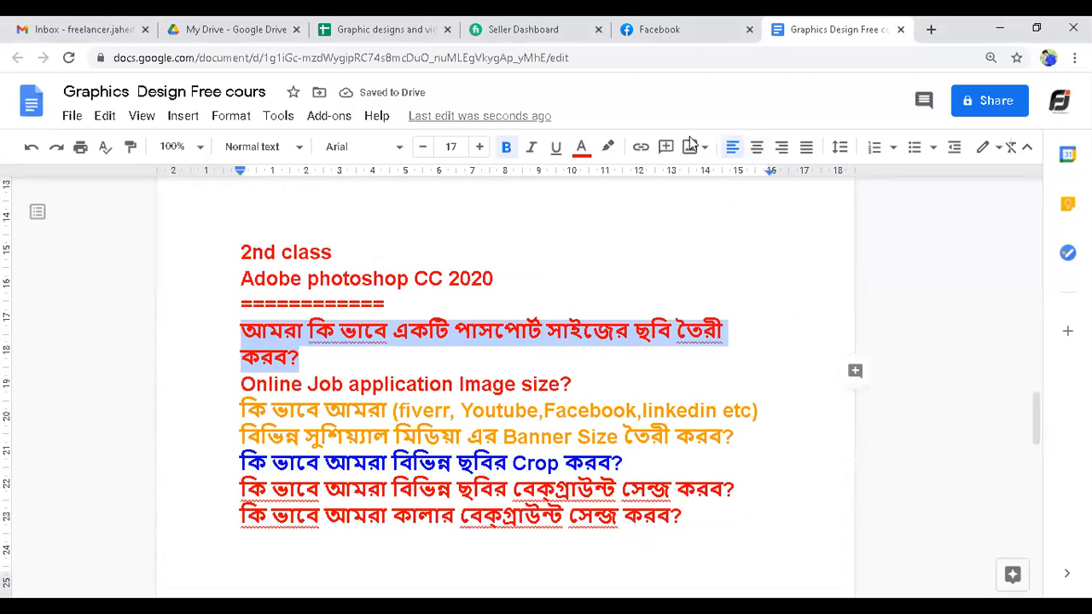
click(584, 151)
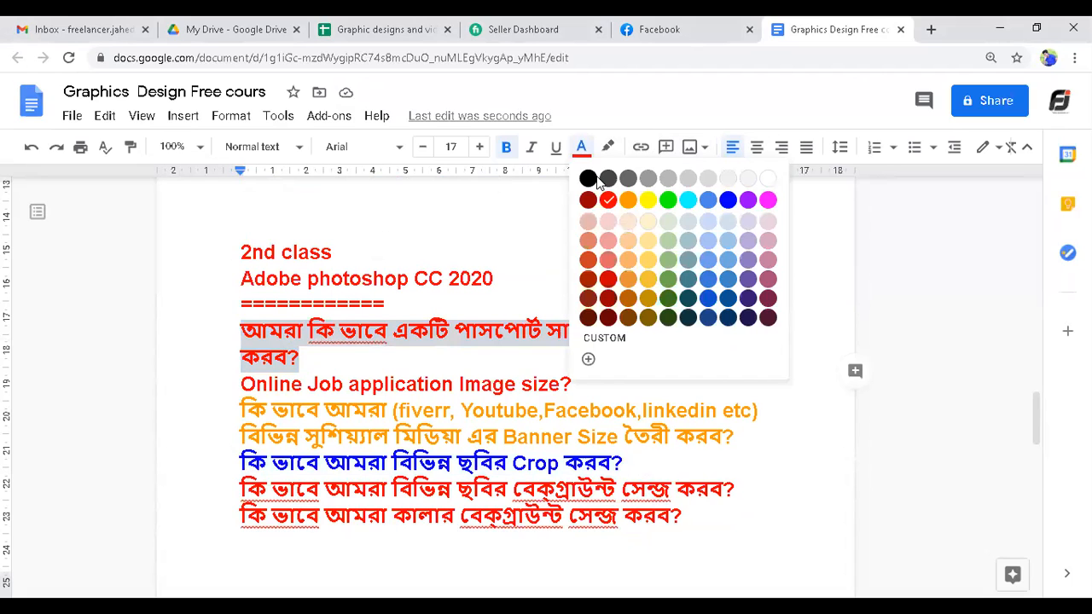
click(727, 201)
click(306, 351)
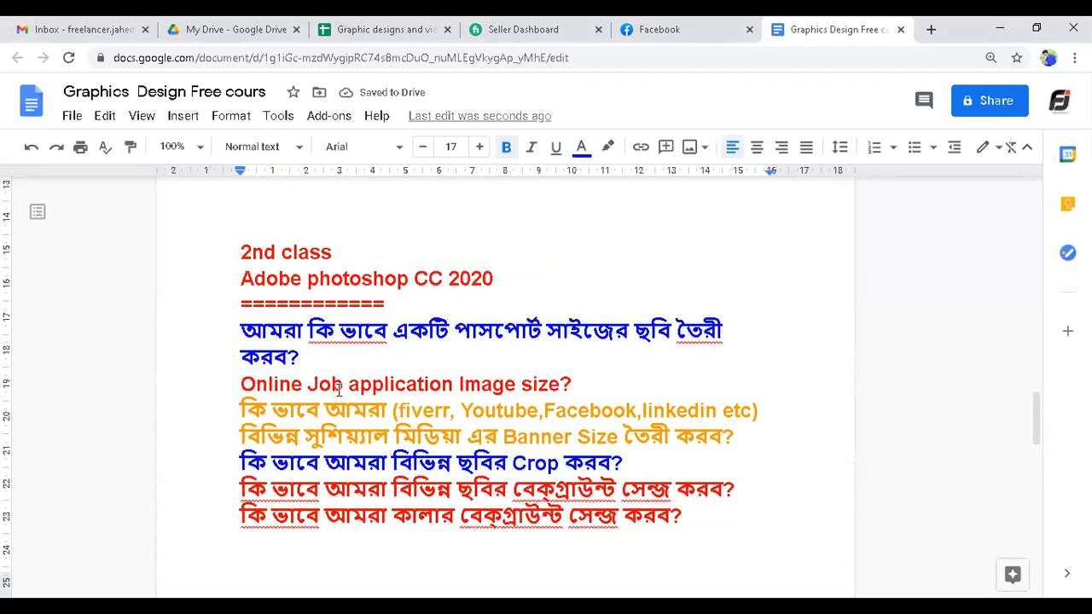
key(Down)
key(End)
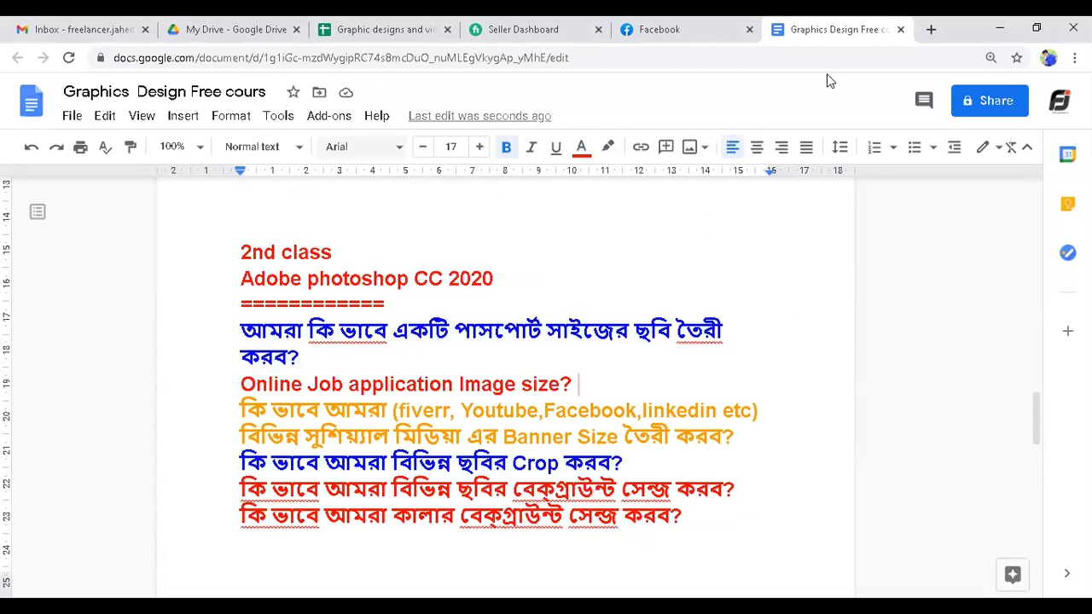
Open google.com in a new browser tab
key(ctrl+t)
click(583, 58)
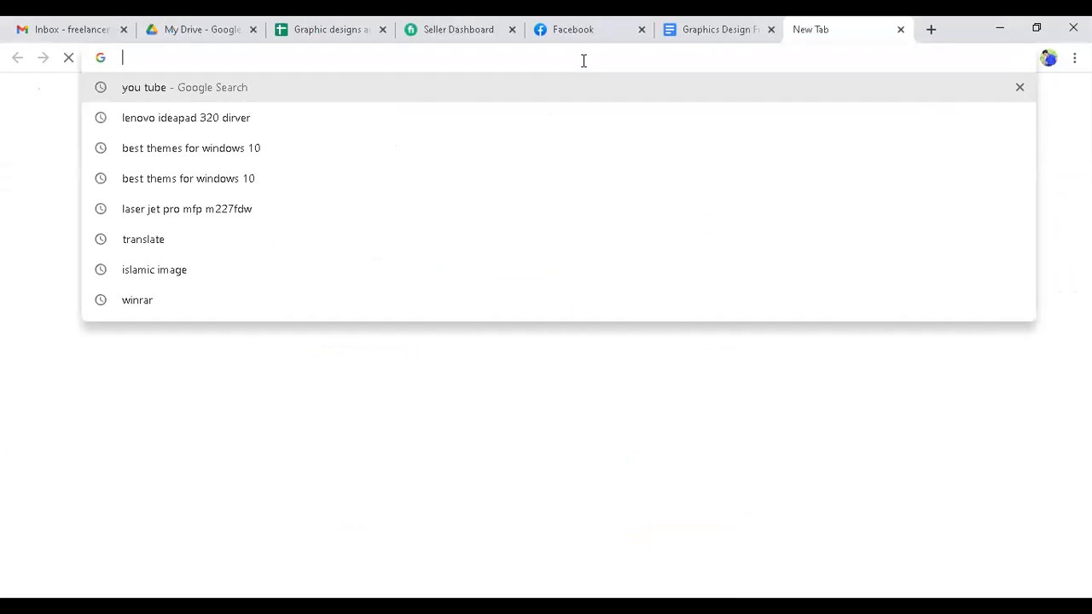
text(google.com)
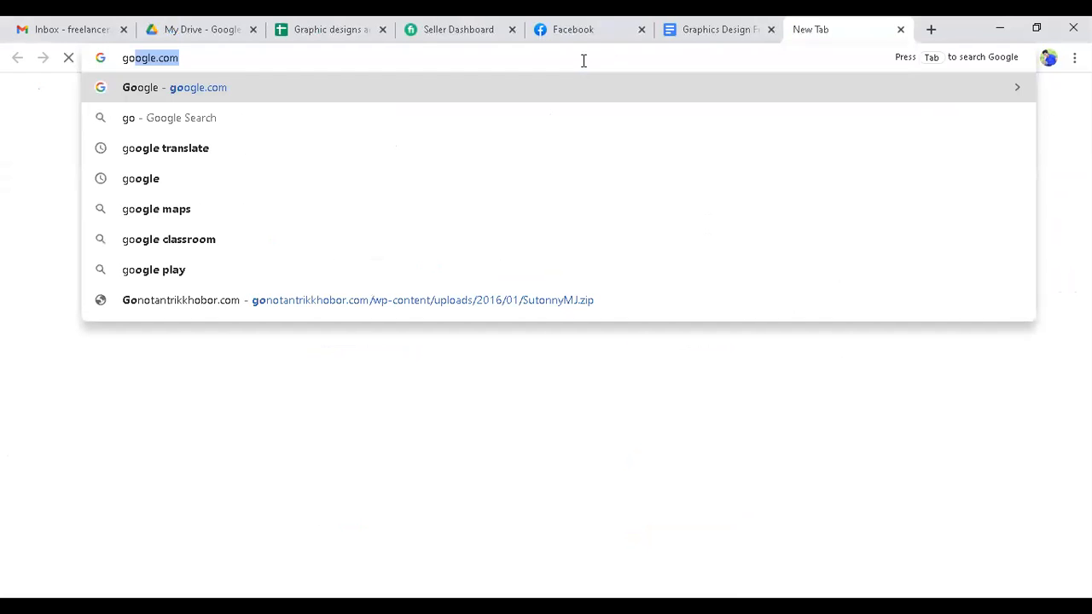
key(Return)
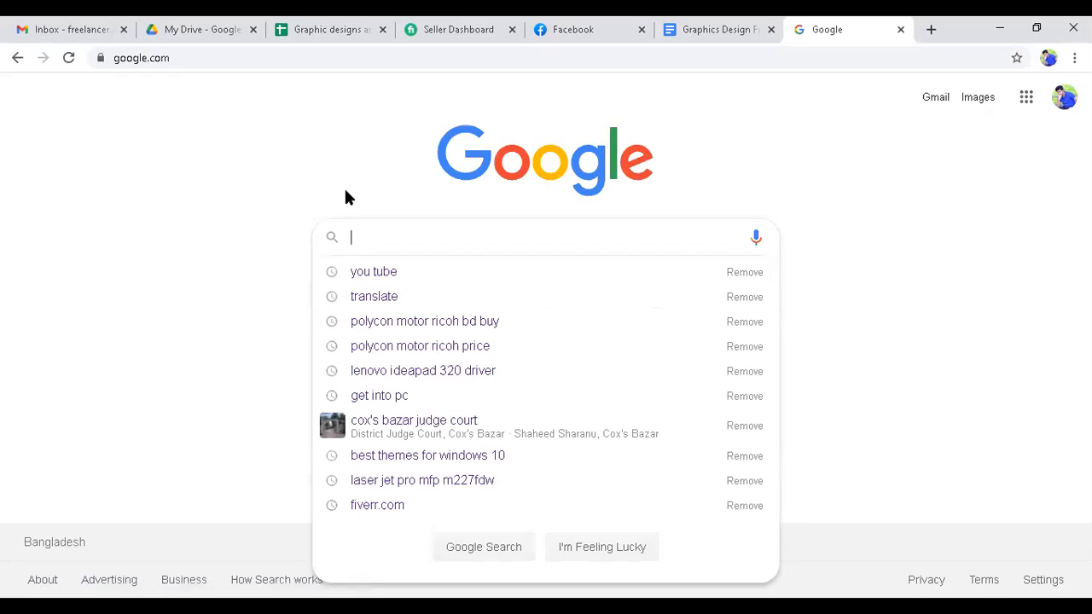
Search Google for "dpe application" and open the Directorate of Primary Education online application site
text(De)
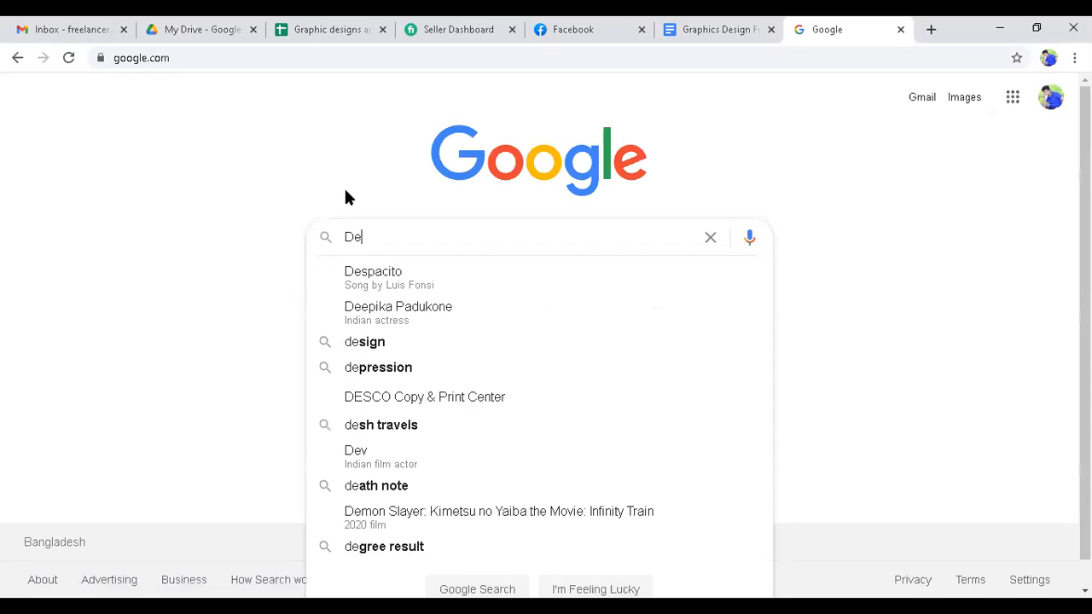
key(BackSpace)
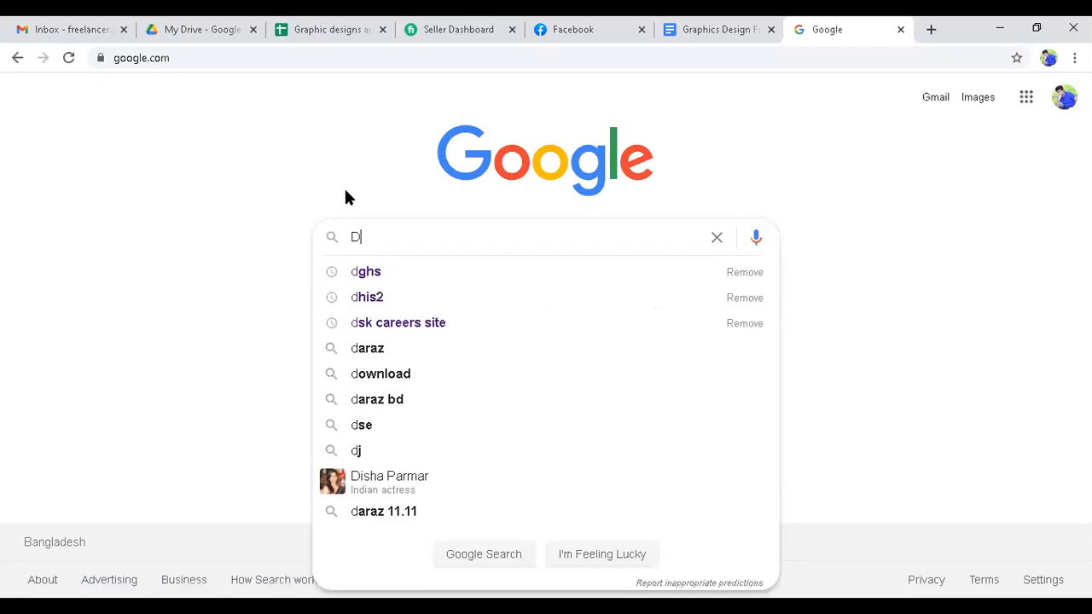
text(epe)
key(BackSpace)
key(BackSpace)
key(BackSpace)
text(pe )
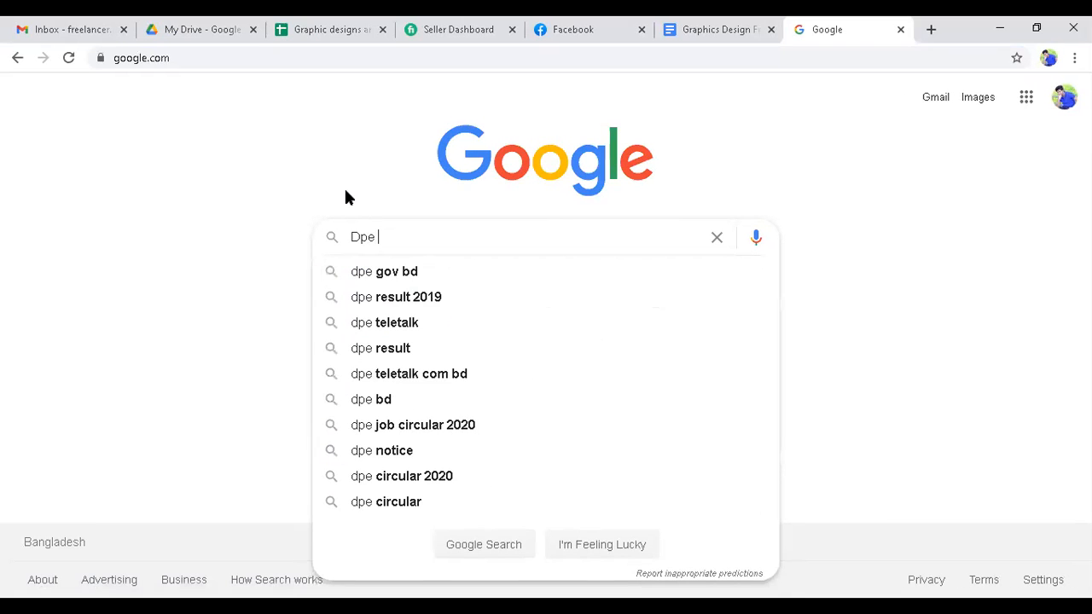
text(ap)
key(Down)
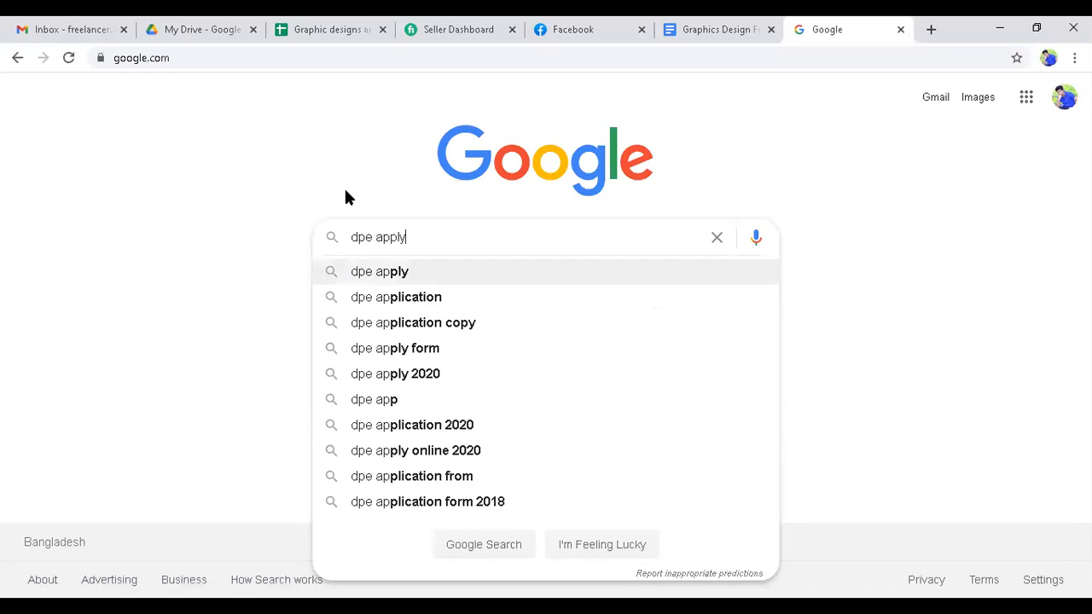
key(Down)
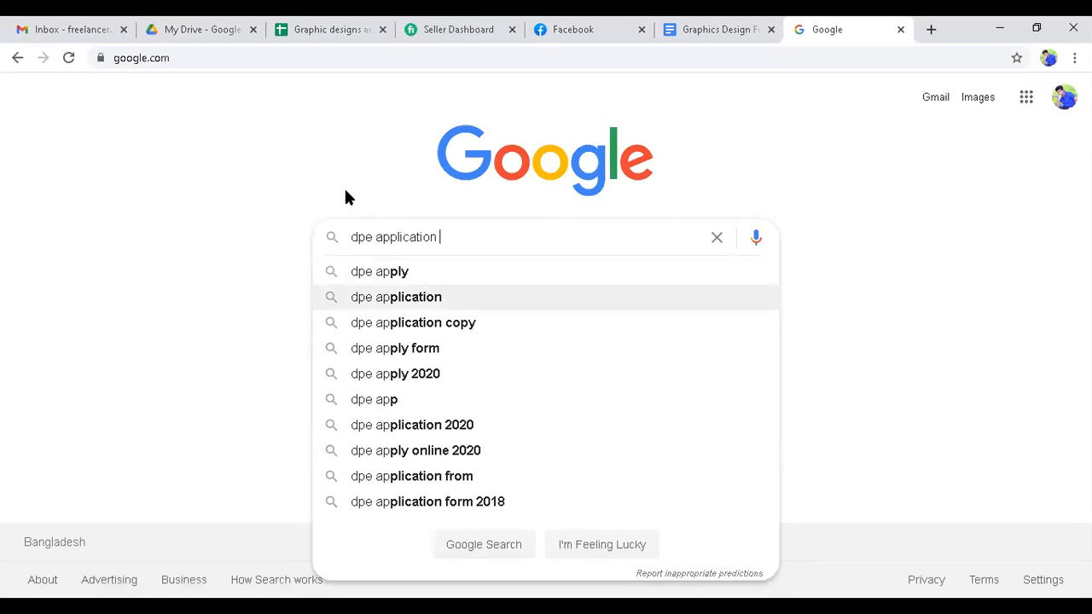
key(Return)
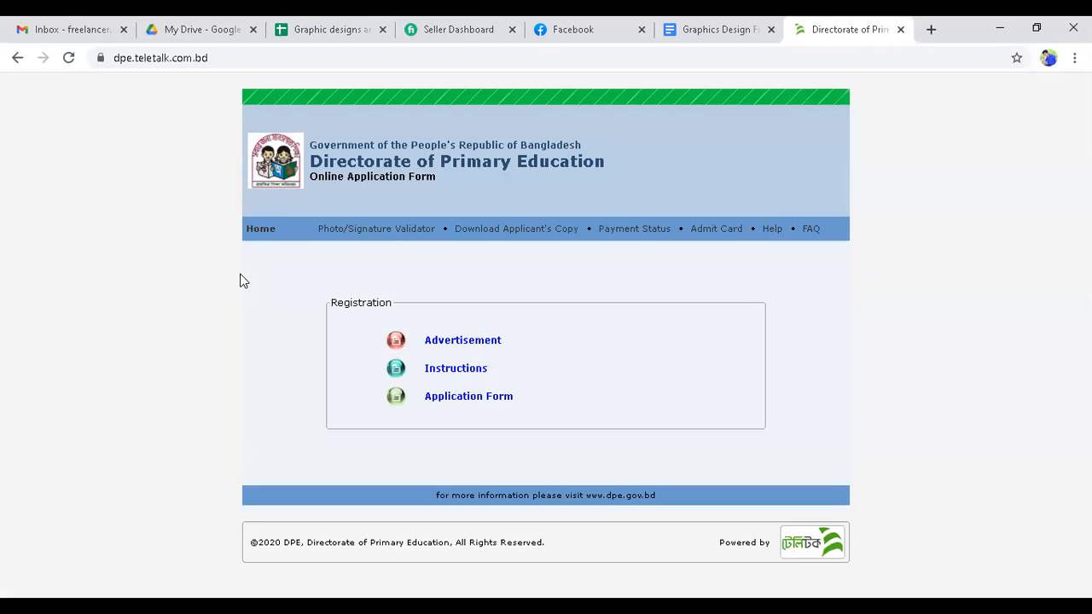
Open the Advertisement PDF, examine the recruitment notice's application conditions on both pages, and close the notice and the application site
click(462, 340)
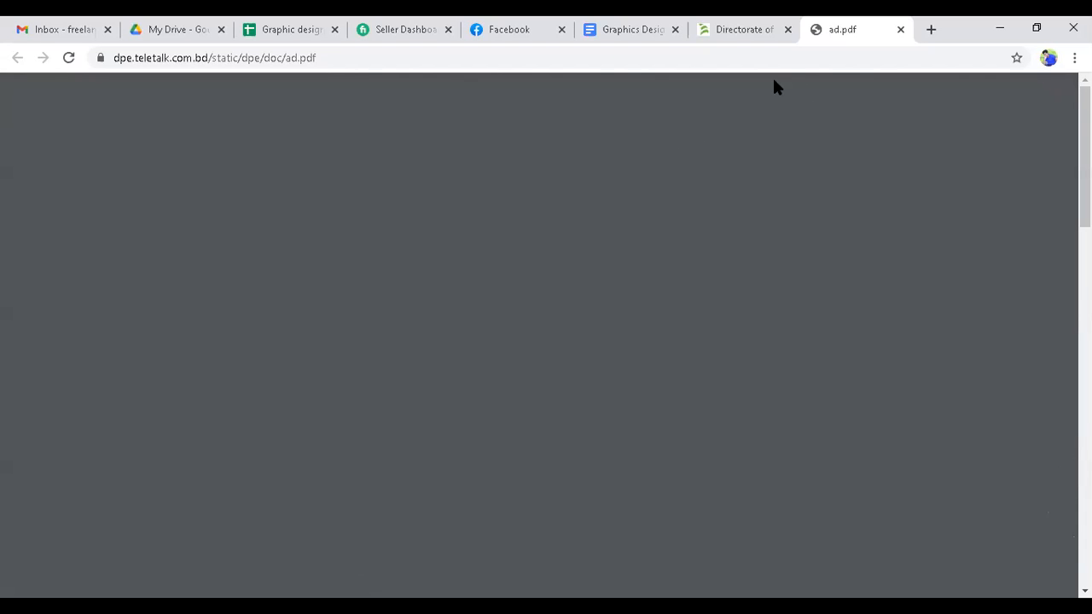
scroll(701, 322, down, 10)
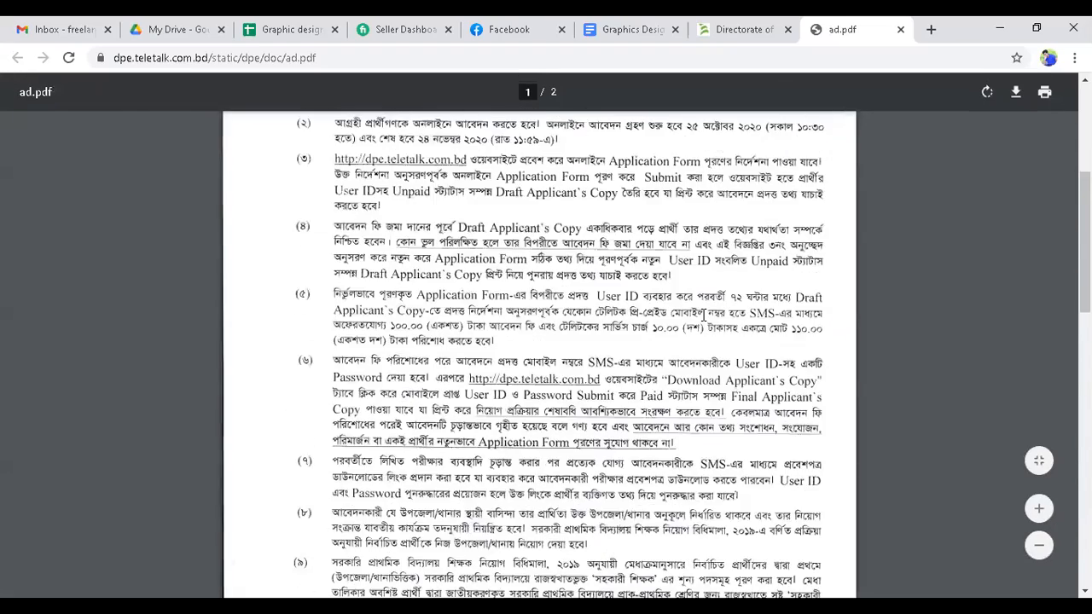
scroll(708, 355, up, 2)
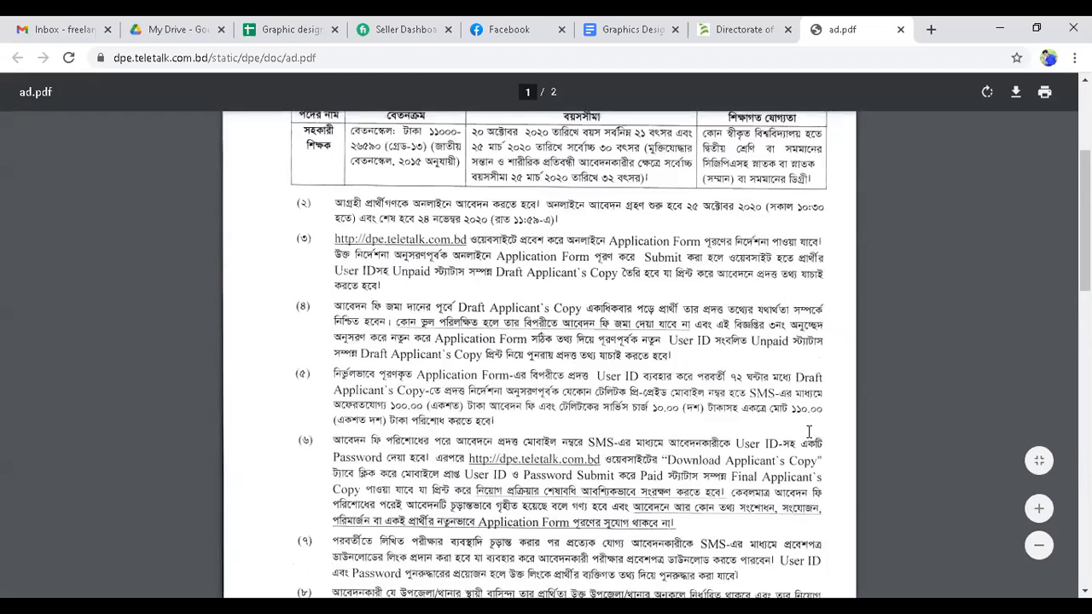
scroll(809, 432, down, 2)
scroll(808, 433, down, 7)
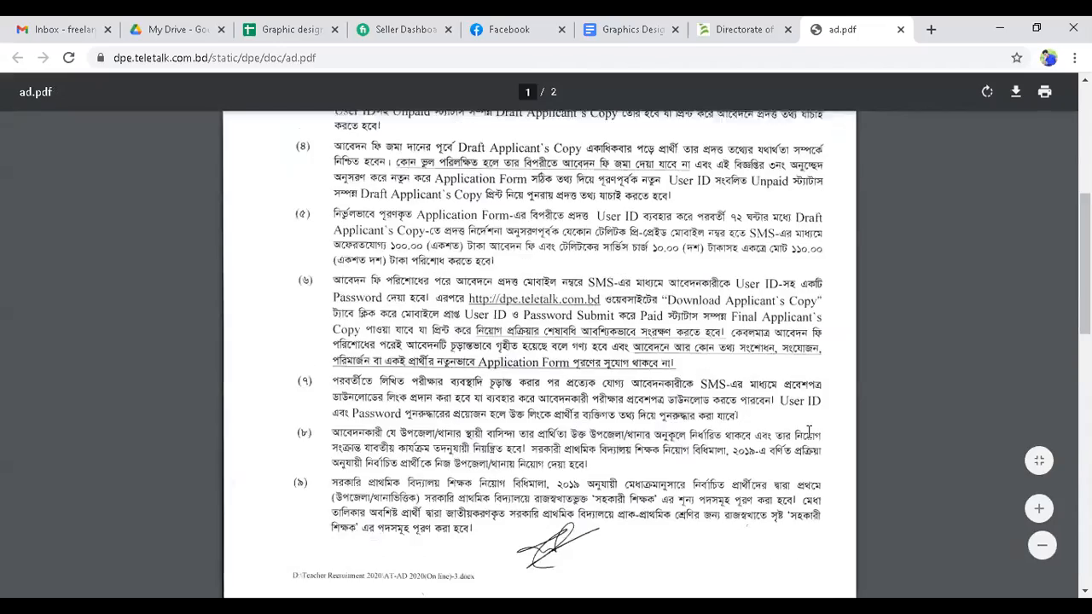
scroll(809, 432, down, 6)
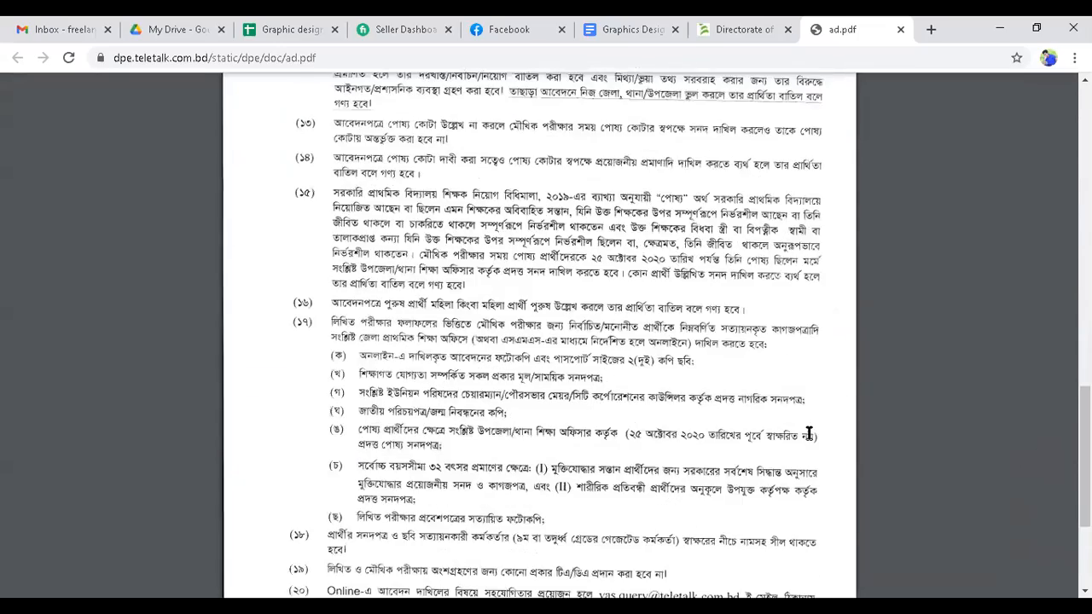
scroll(808, 432, up, 10)
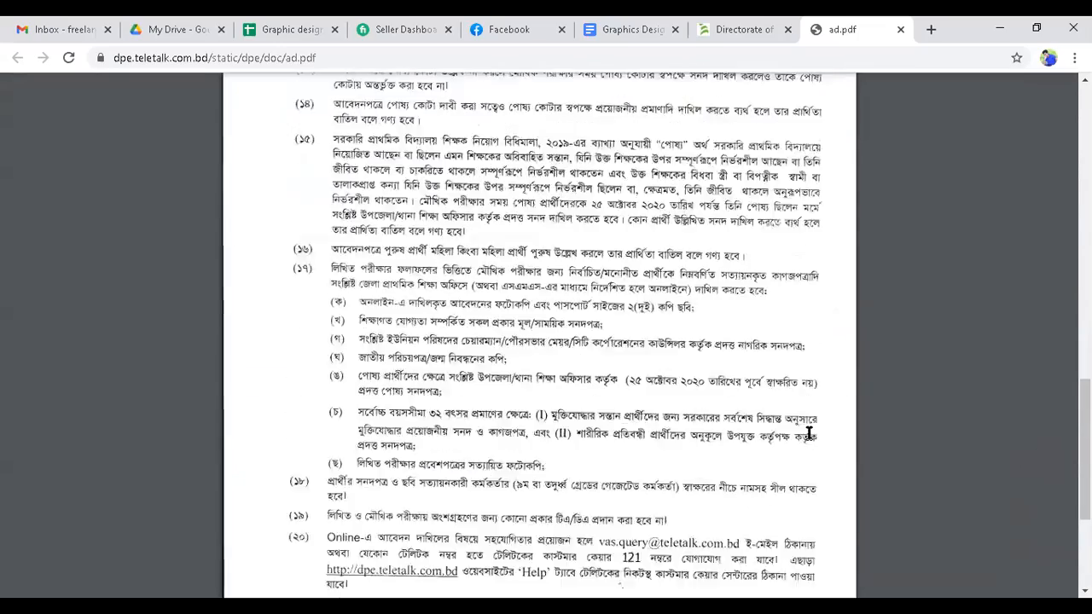
scroll(808, 433, up, 1)
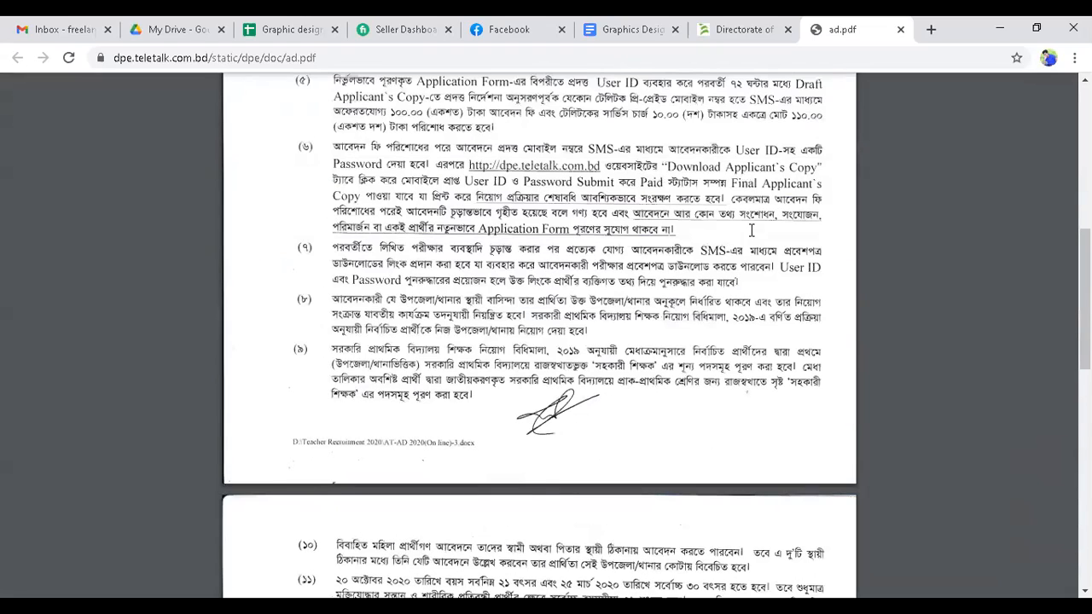
scroll(588, 180, up, 1)
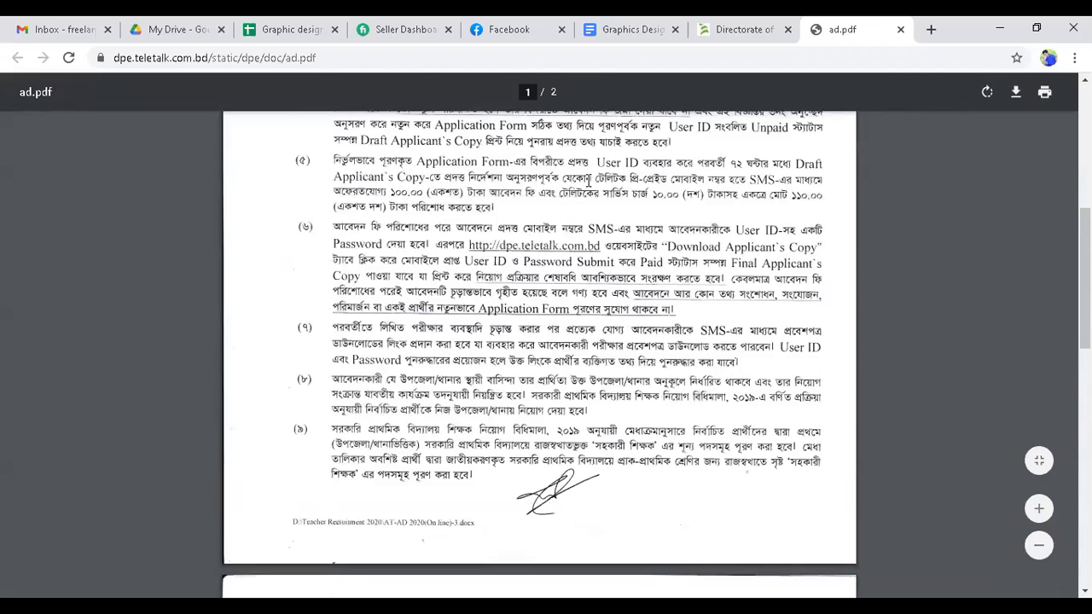
scroll(588, 180, up, 1)
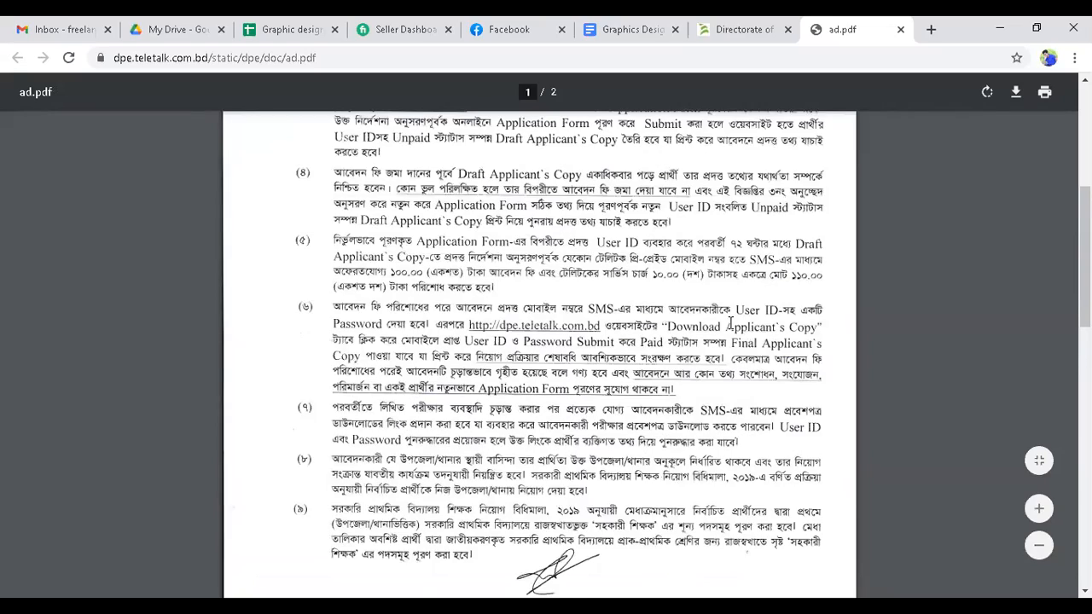
scroll(699, 312, up, 1)
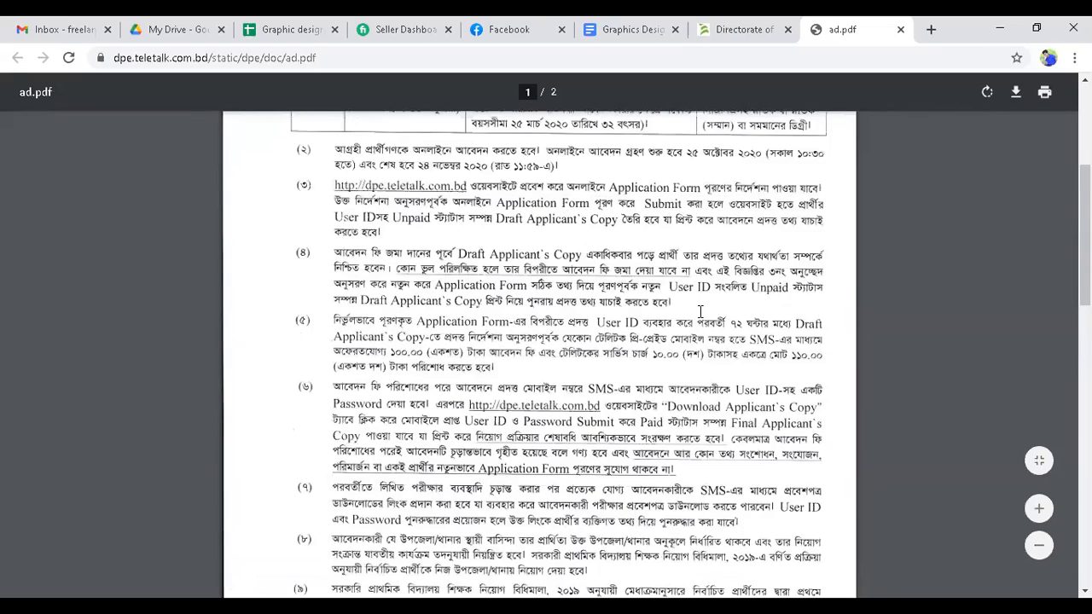
scroll(699, 312, up, 3)
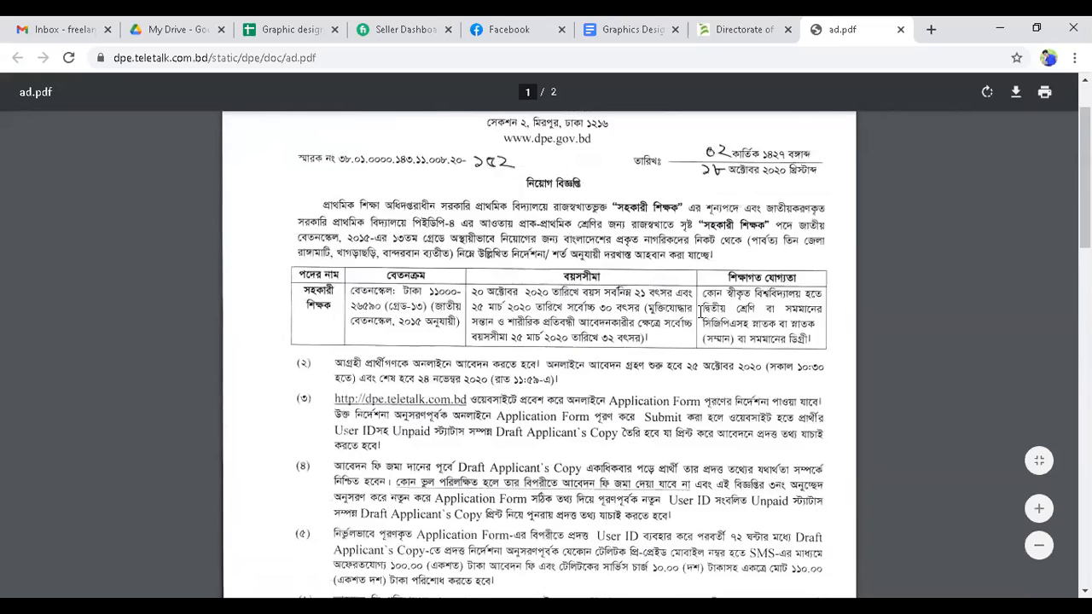
scroll(699, 312, down, 2)
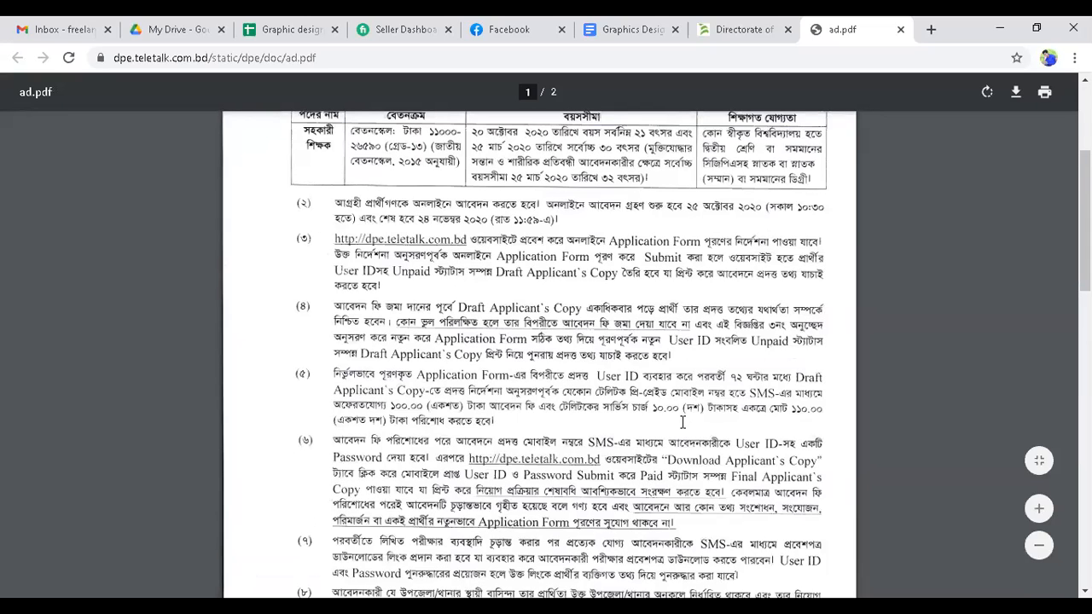
scroll(682, 422, down, 1)
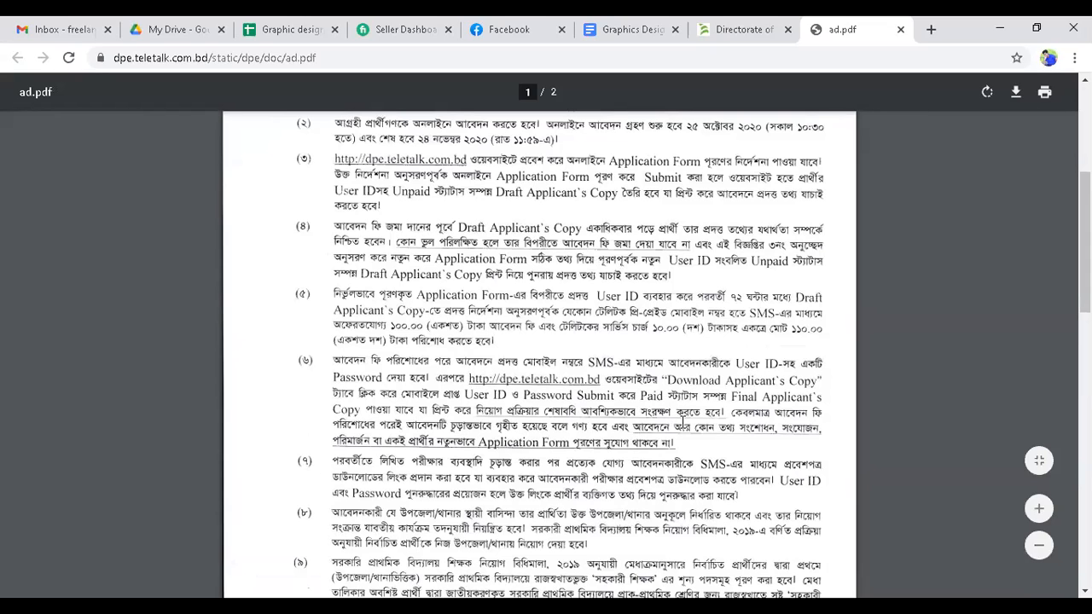
scroll(683, 422, down, 1)
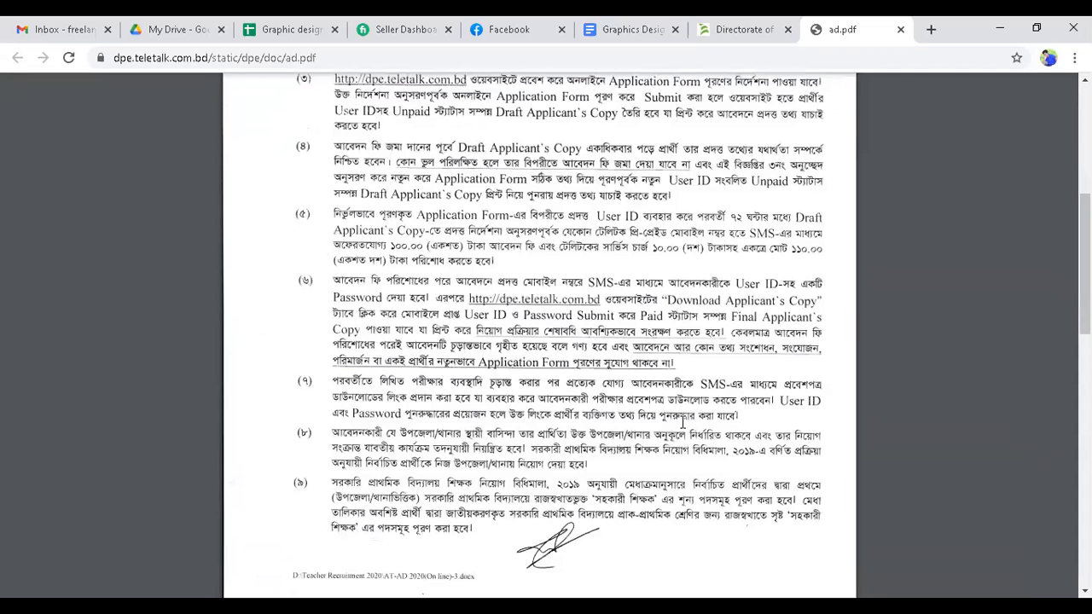
scroll(682, 421, down, 2)
scroll(682, 418, up, 7)
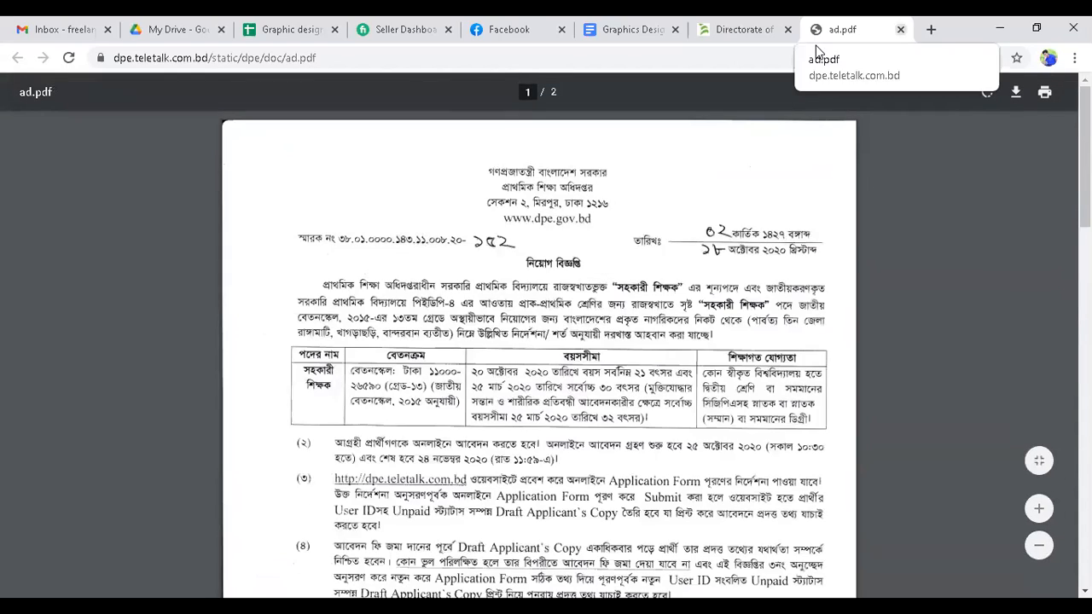
click(900, 29)
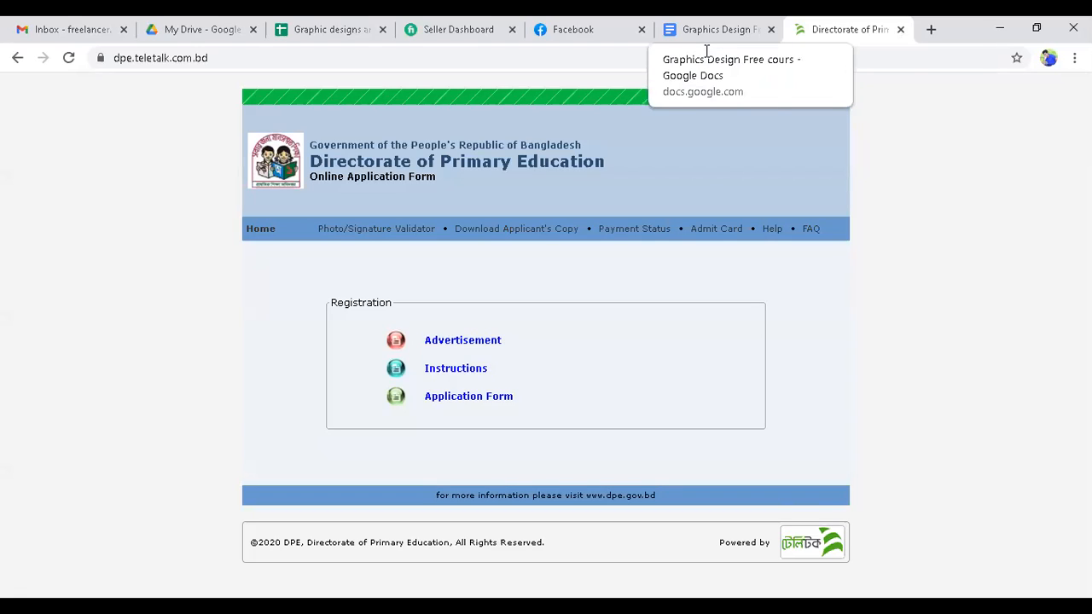
key(ctrl+w)
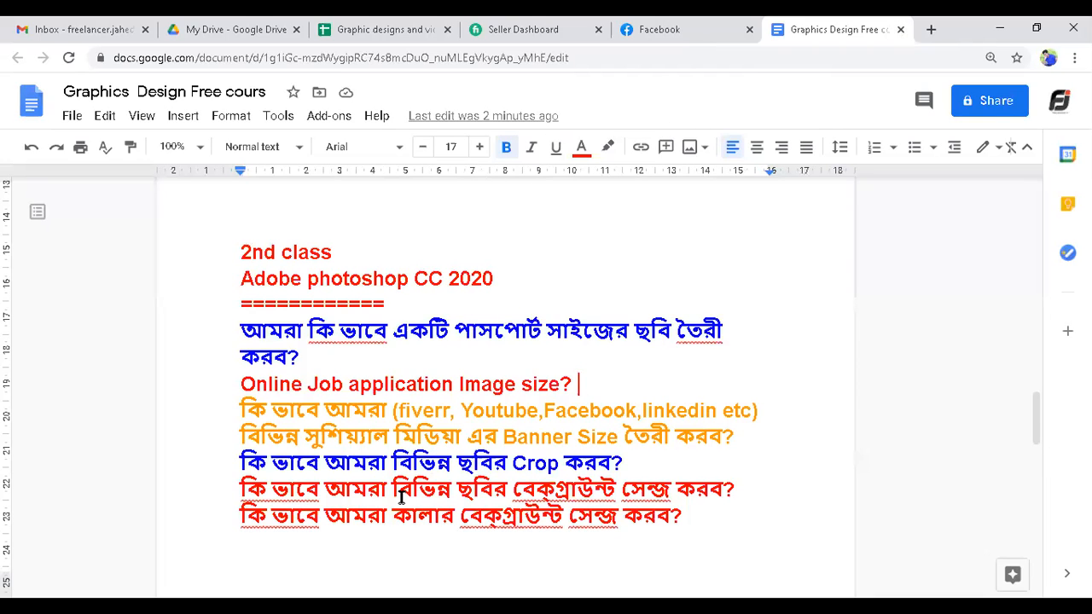
Switch to Photoshop and select the layer holding the cut-out man
click(402, 606)
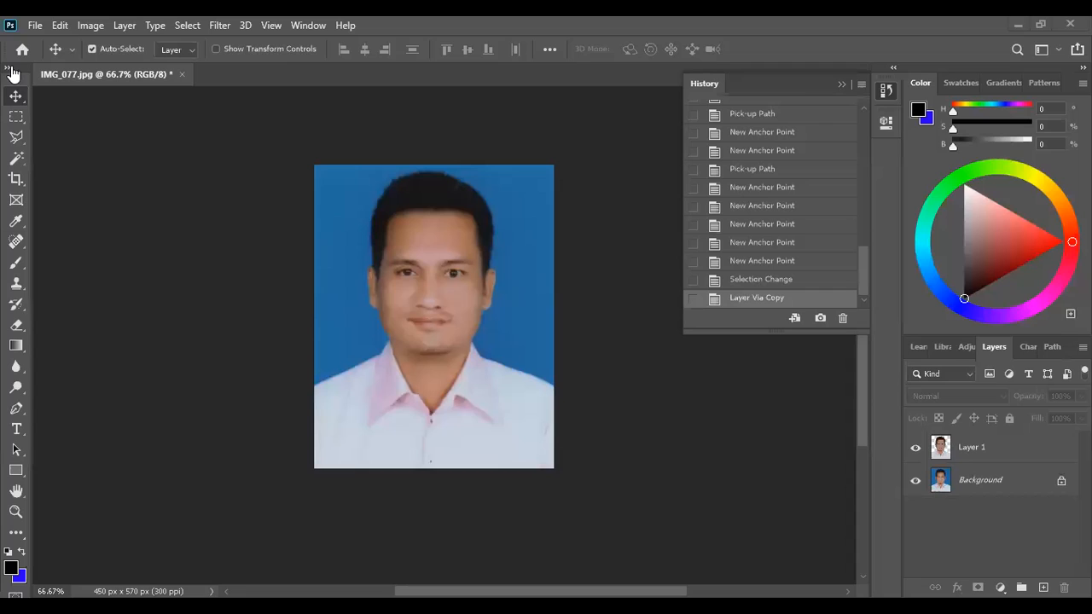
click(394, 206)
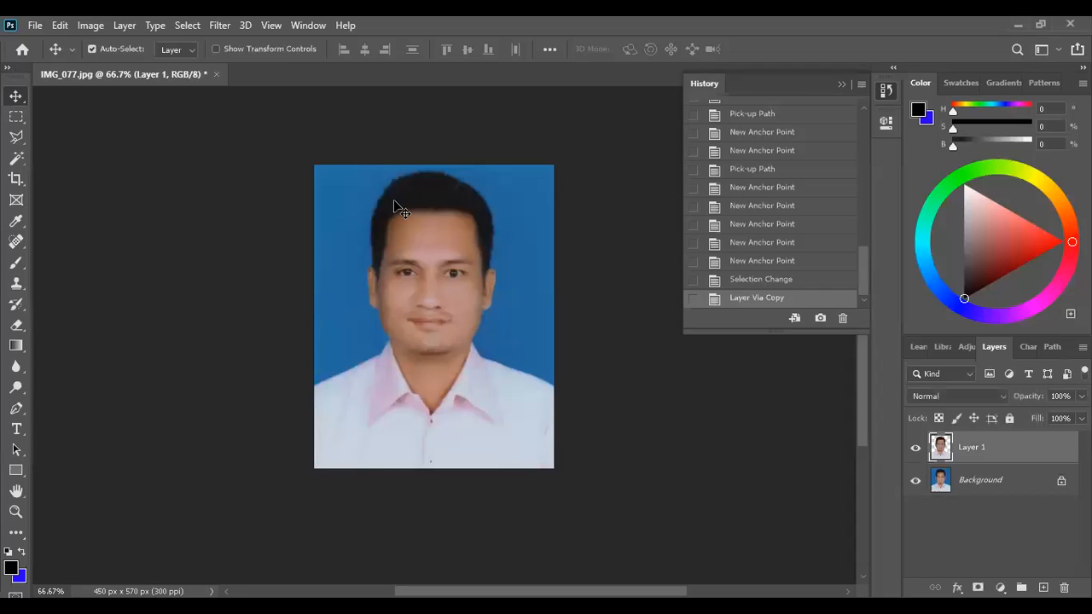
Fill the Background layer behind the man with the blue background colour and merge the visible layers
click(933, 480)
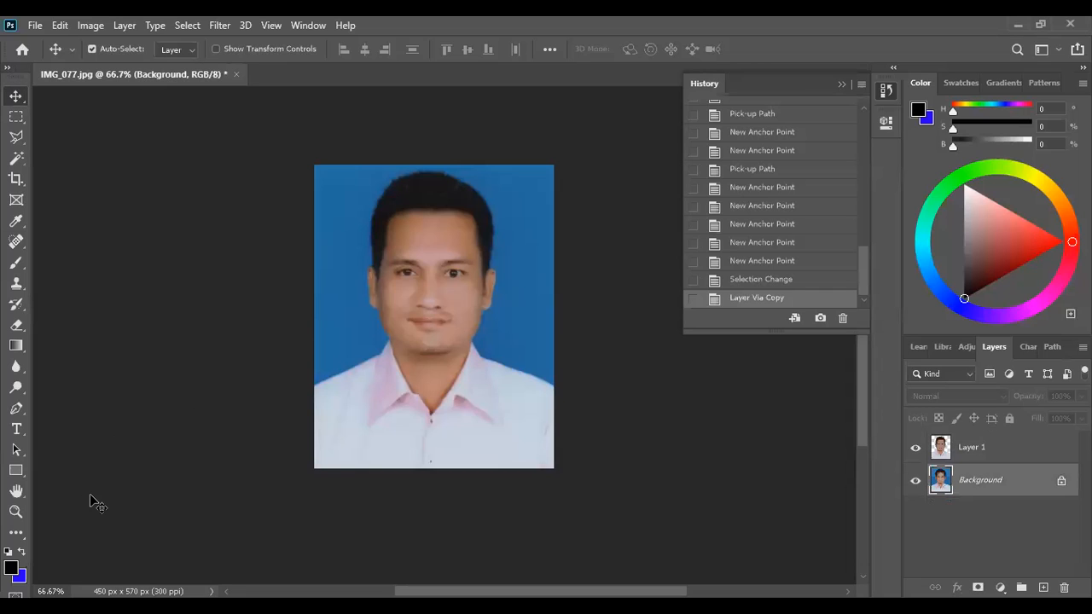
key(alt+BackSpace)
key(ctrl+BackSpace)
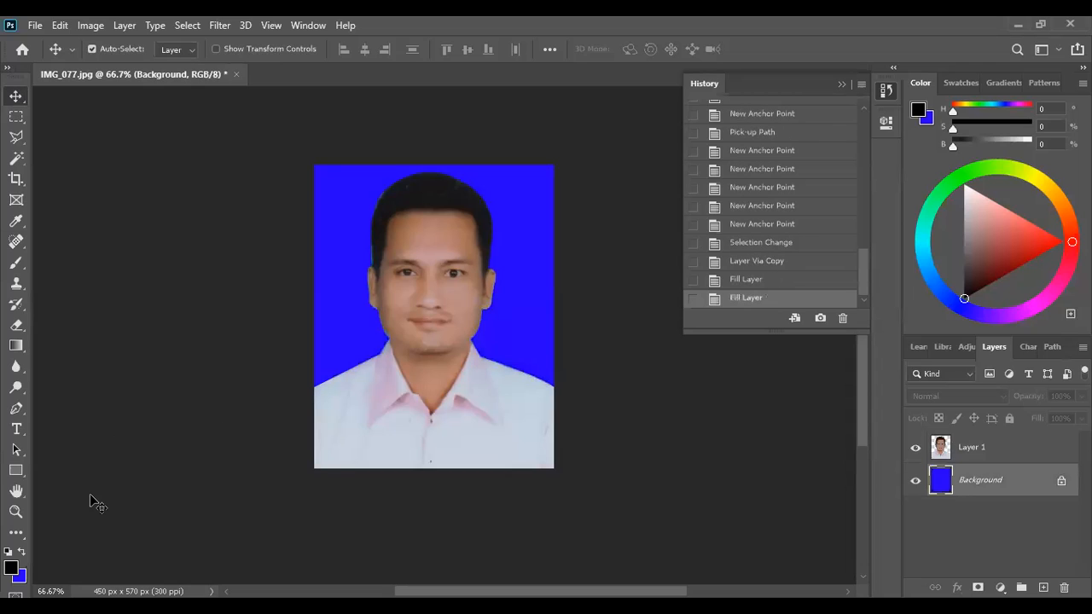
click(990, 457)
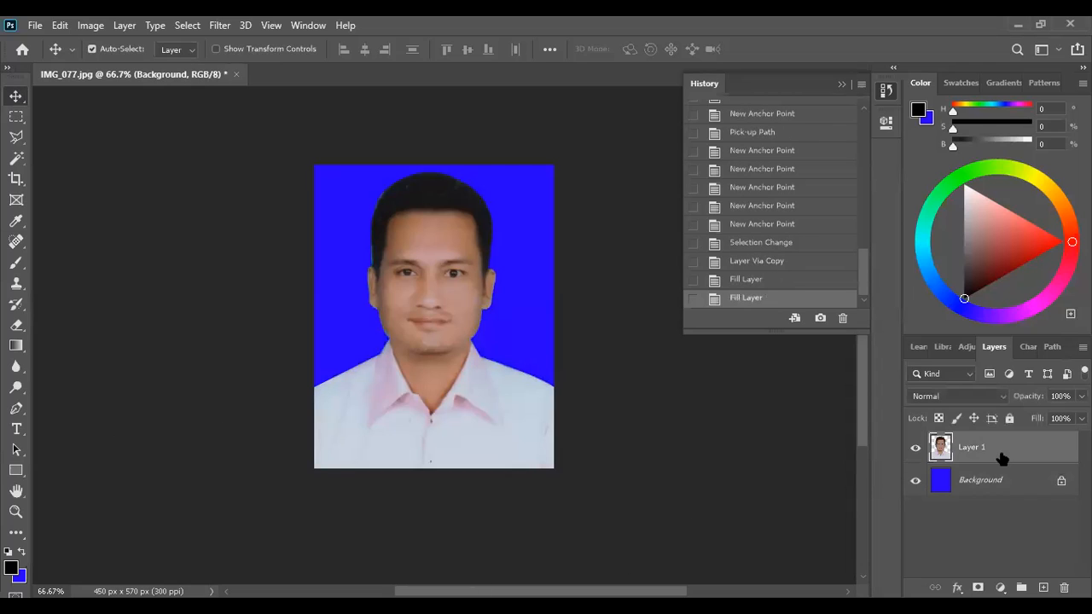
key(ctrl+shift+e)
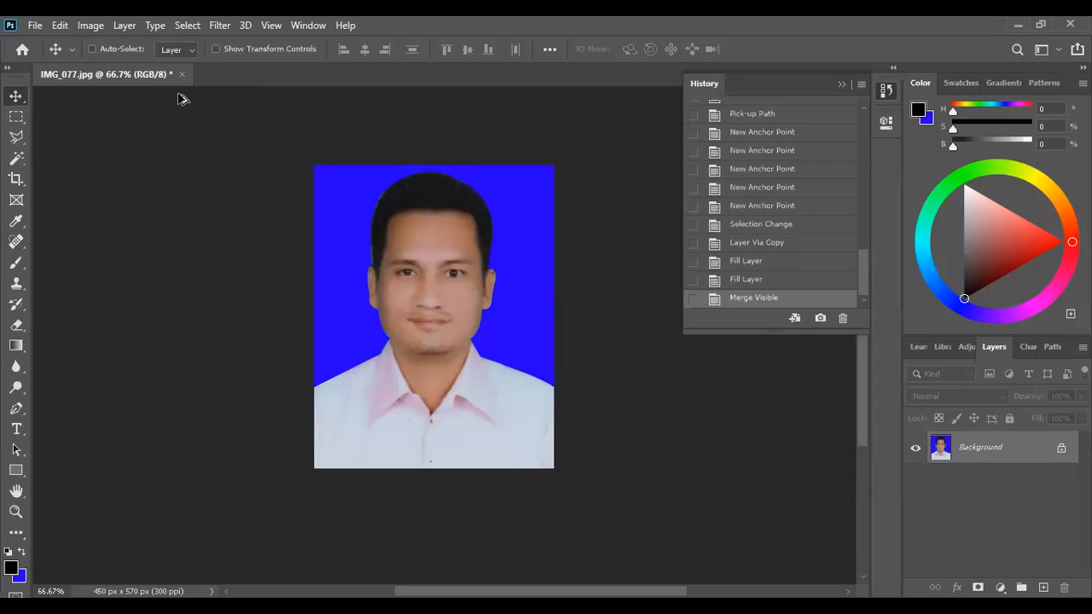
Resize the photo to 300 x 300 pixels, with width and height unlinked and the resolution kept at 300 pixels/inch
key(ctrl+alt+i)
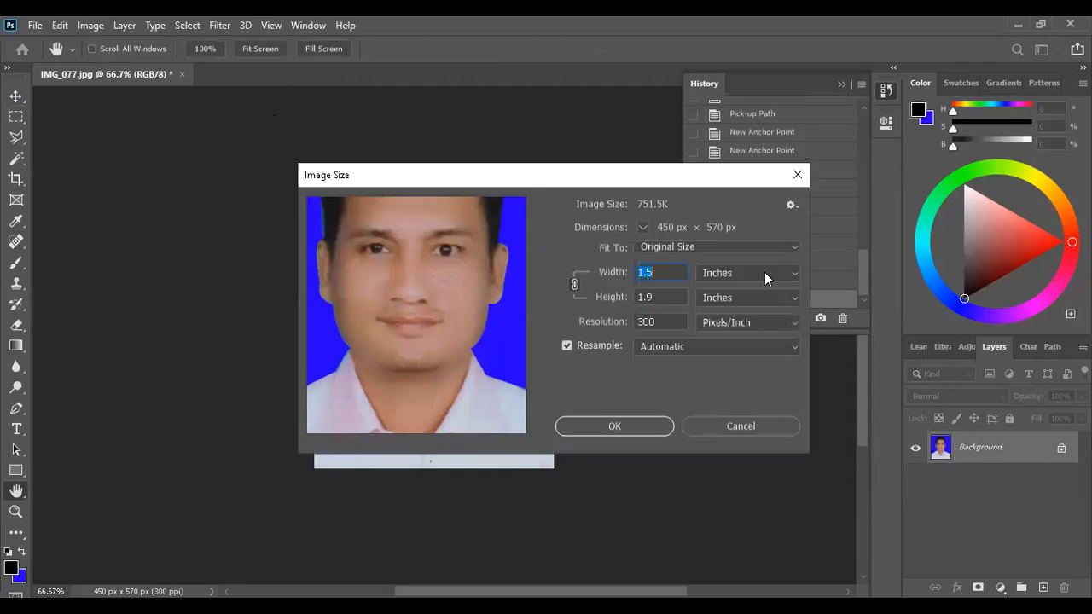
click(743, 274)
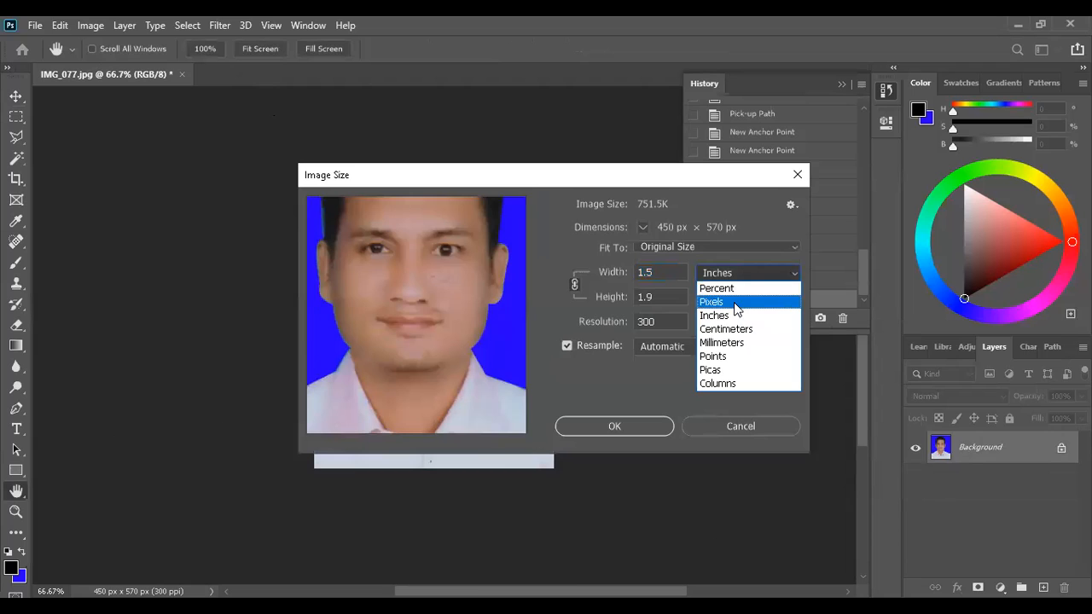
click(706, 303)
key(shift+Tab)
text(300)
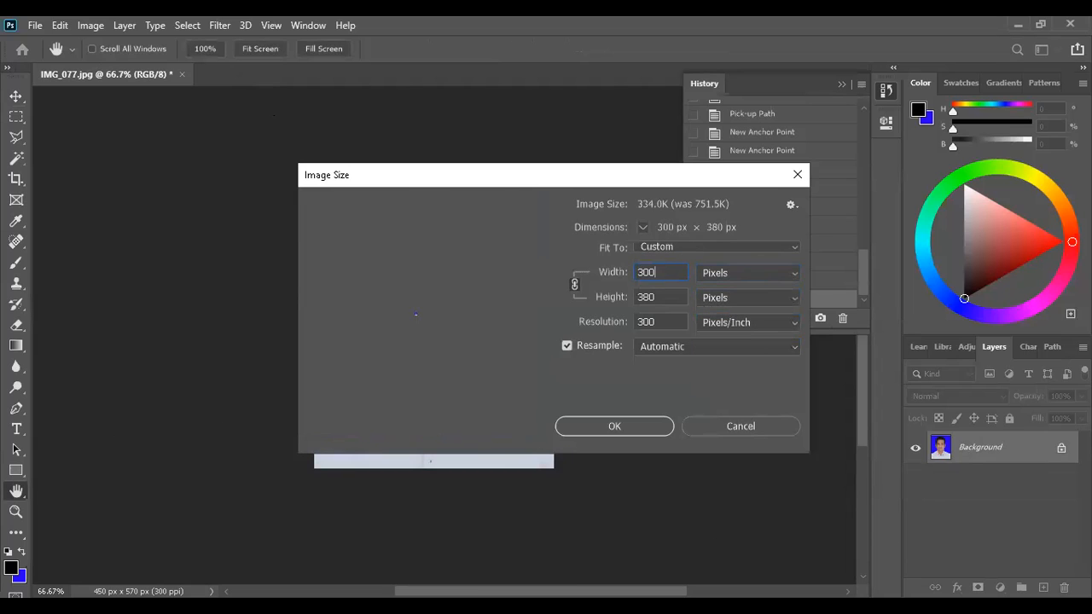
key(Tab)
key(shift+Tab)
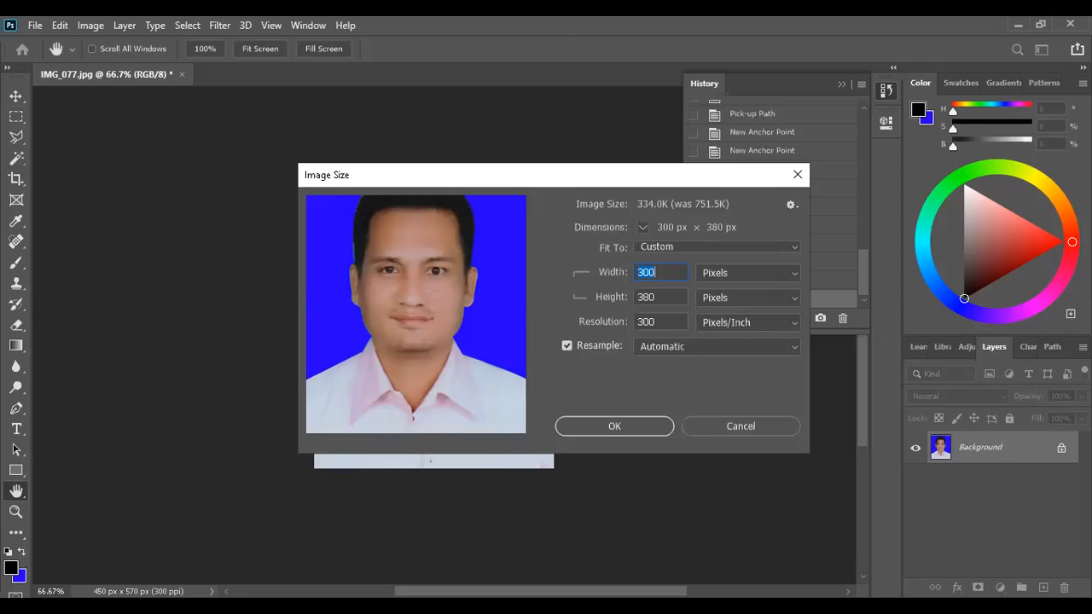
key(Tab)
text(300)
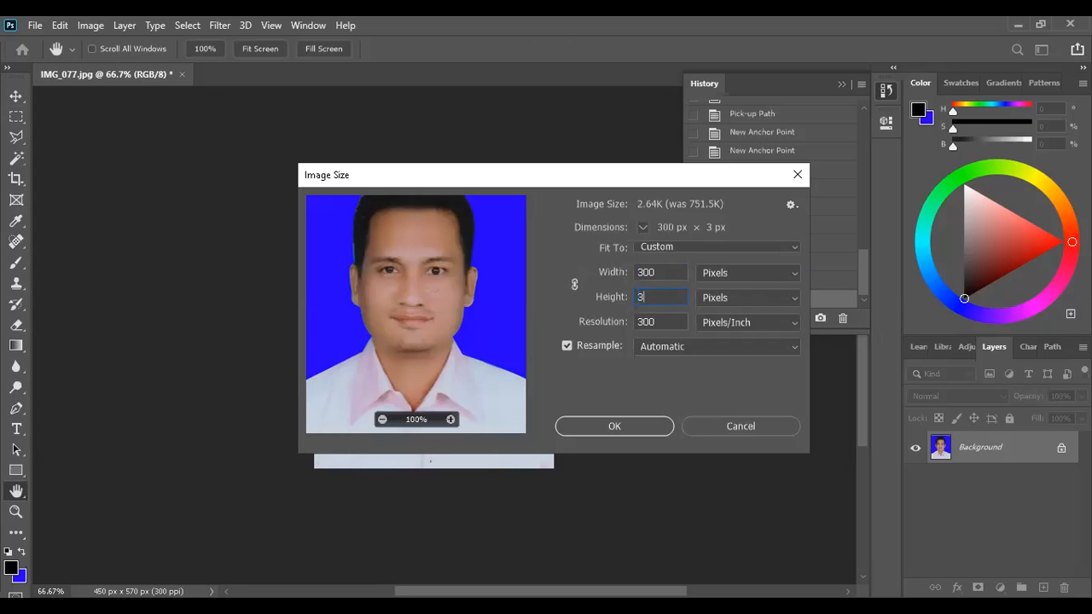
click(614, 428)
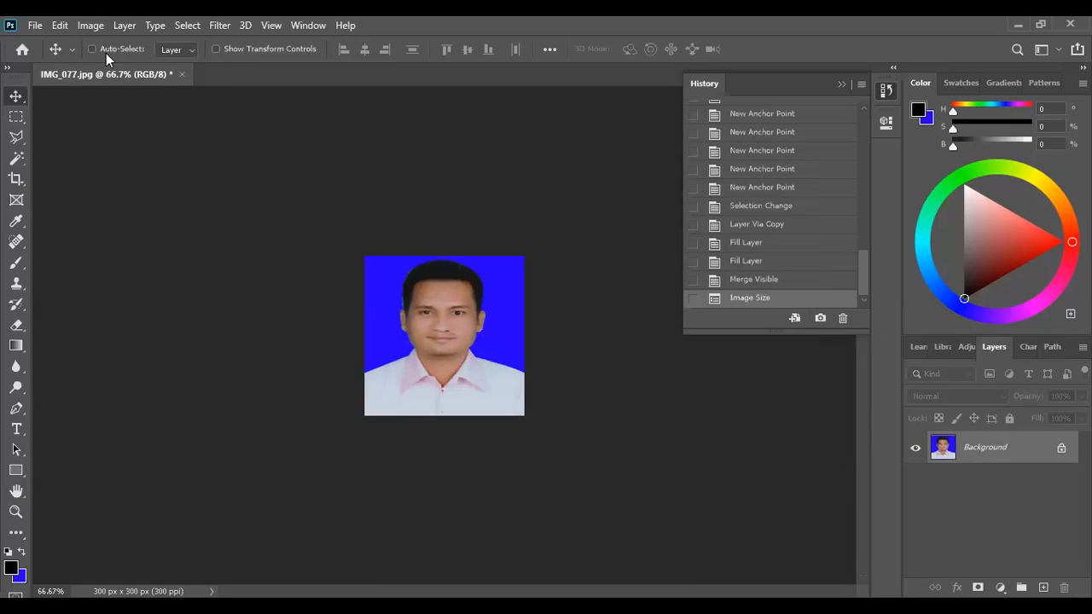
Start saving the resized photo, choosing to save on the computer and not to show the cloud-or-computer prompt again
key(ctrl)
click(35, 26)
click(82, 220)
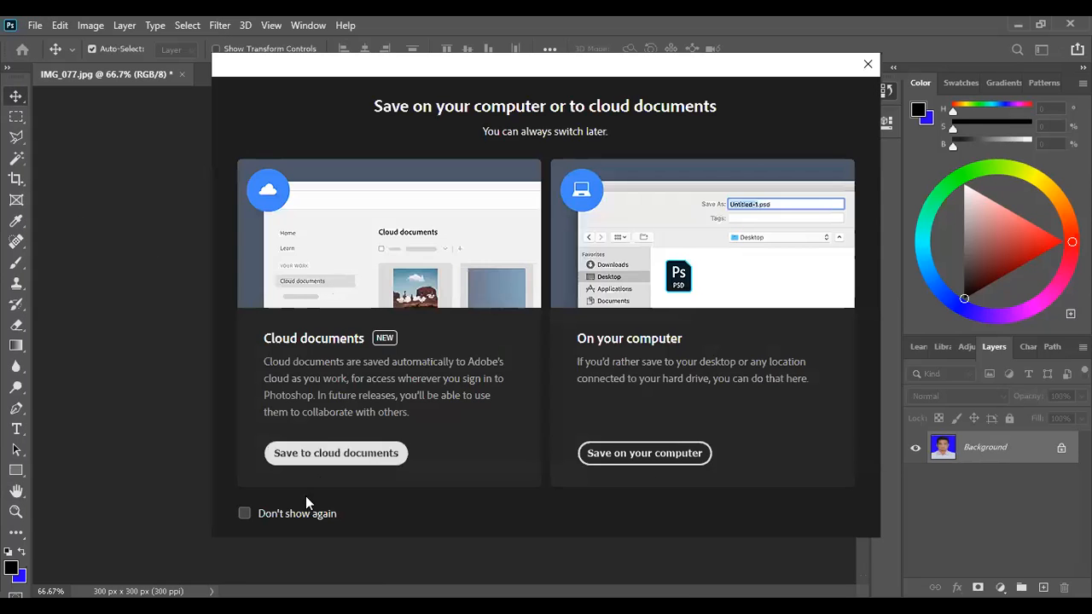
click(307, 512)
click(644, 453)
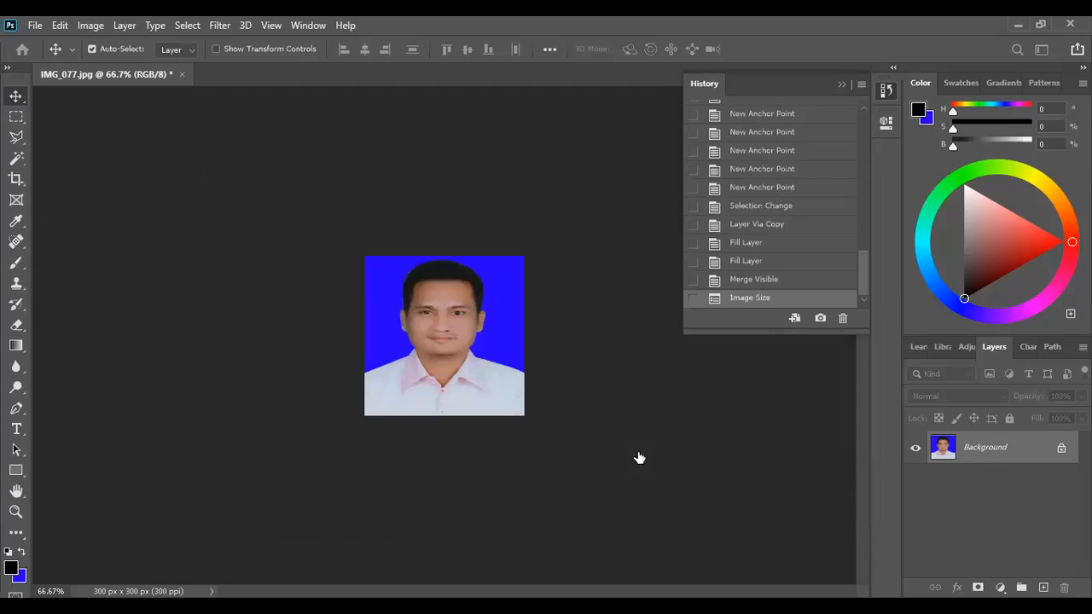
Save the photo to the Desktop as a JPEG named IMG_0770 with maximum quality 12
key(ctrl+shift+s)
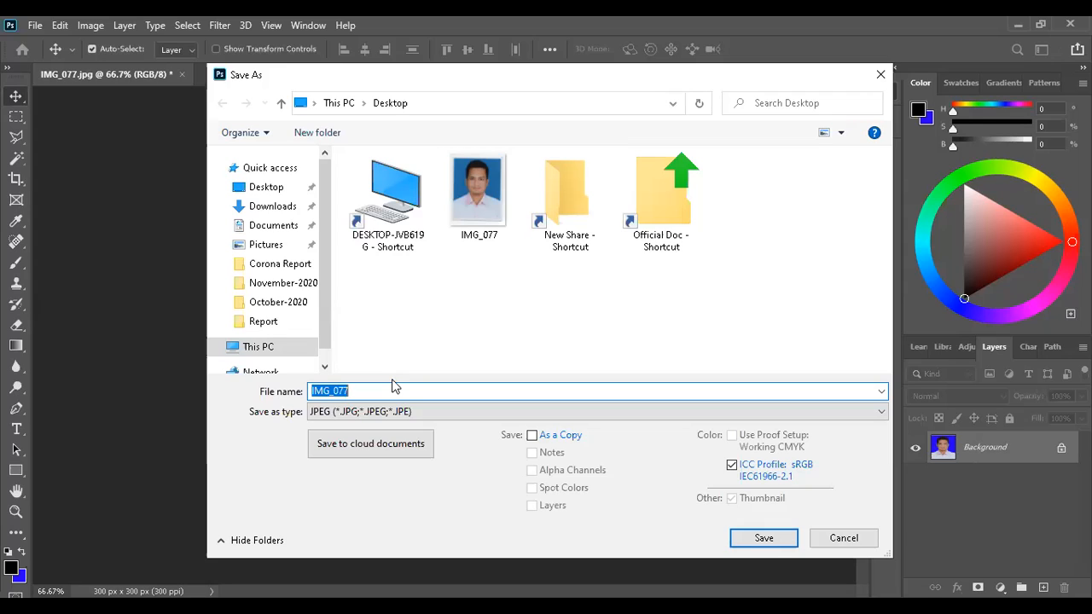
click(766, 538)
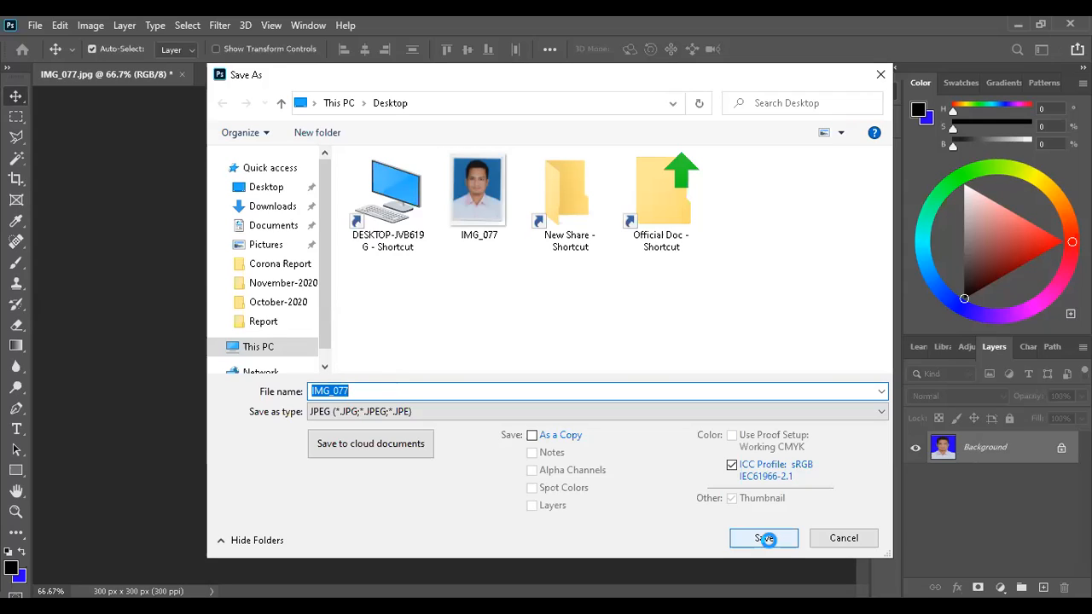
click(644, 314)
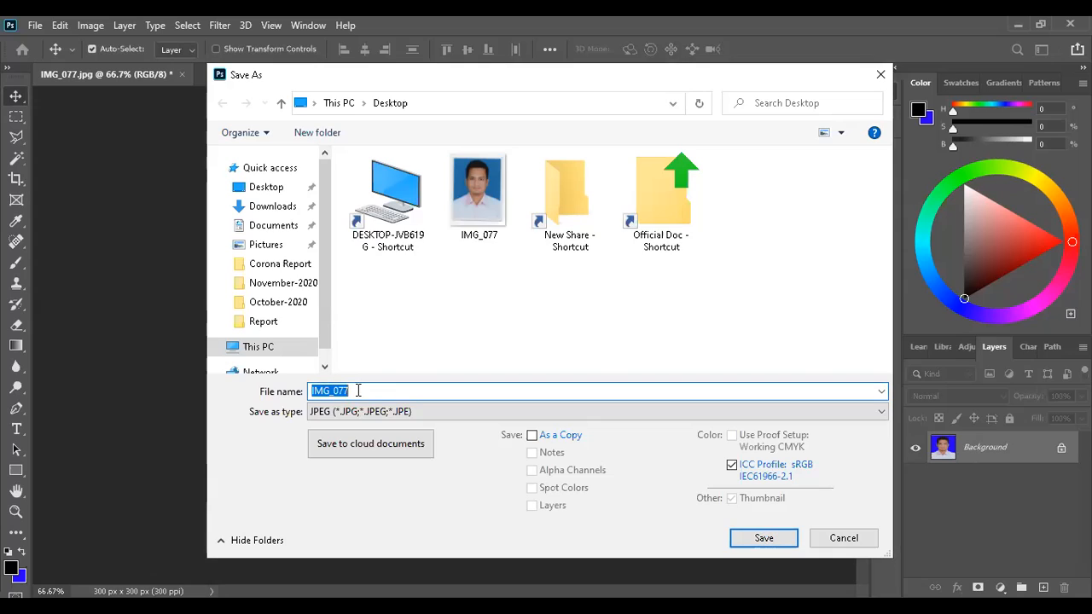
click(358, 391)
text(0)
key(Return)
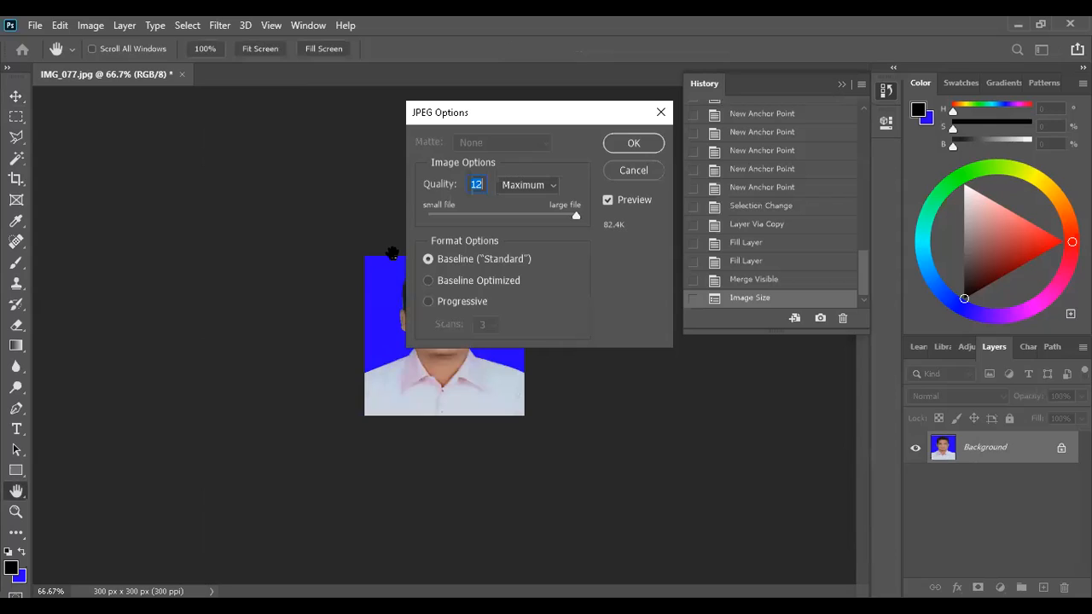
click(629, 145)
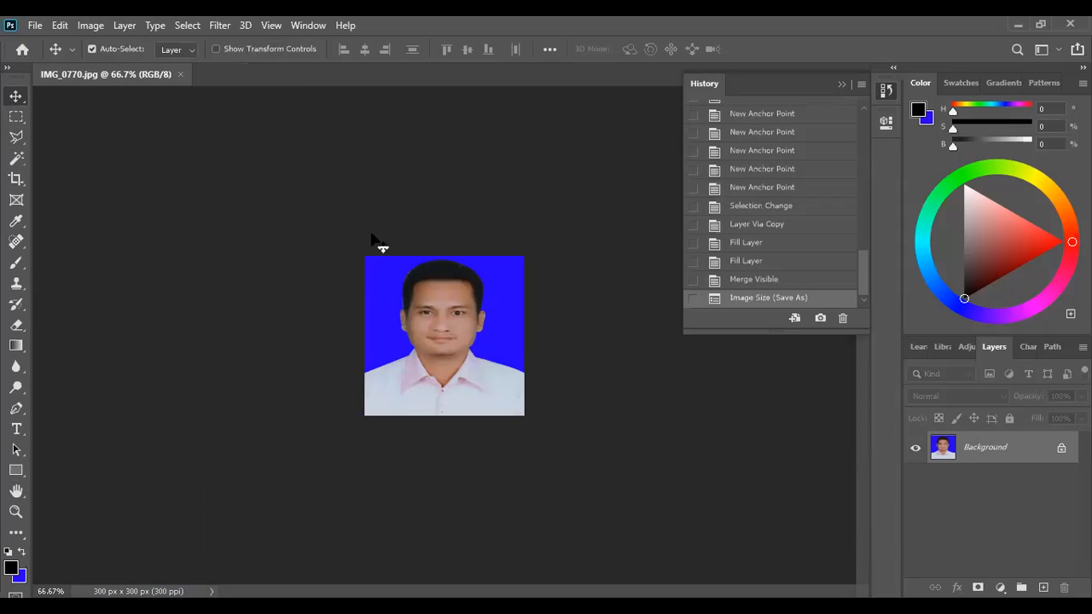
Undo the 300 x 300 pixel resize, try an image size of 300 x 80 pixels, and undo that as well
key(ctrl+z)
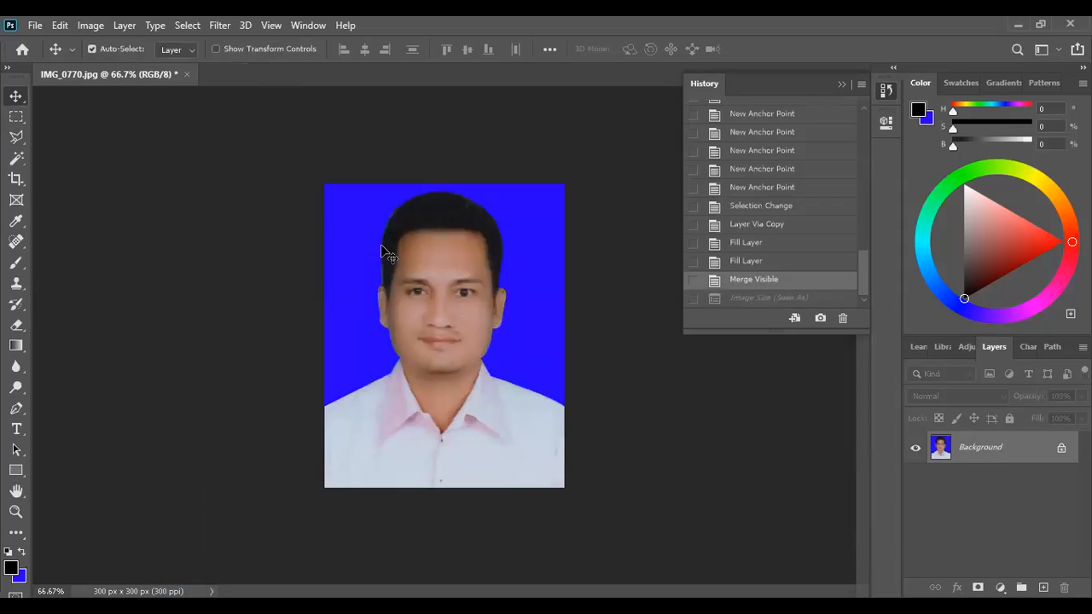
key(ctrl+alt+i)
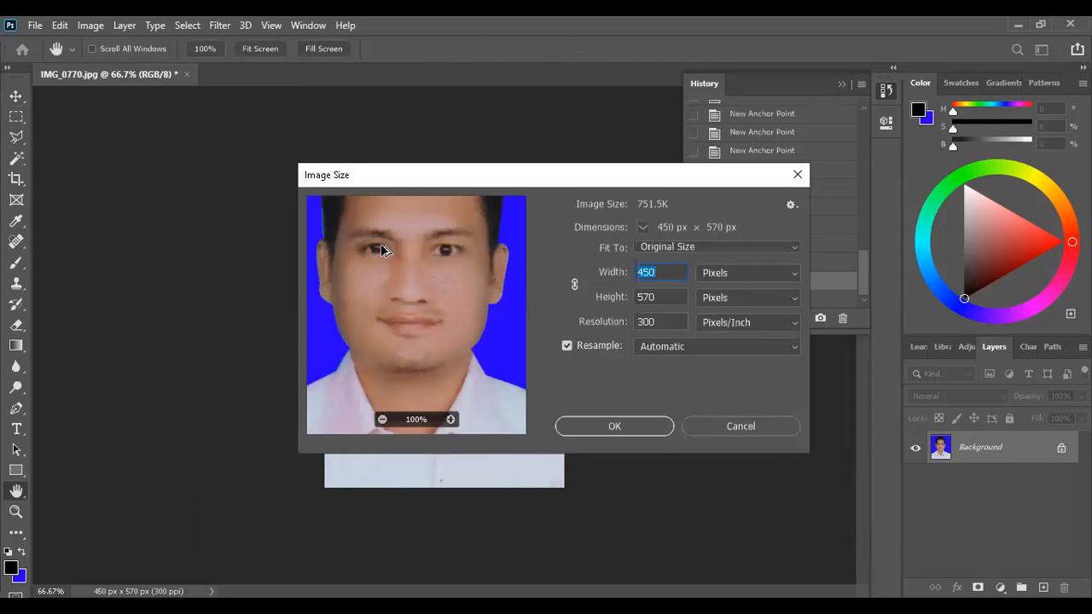
text(300)
key(Tab)
key(Tab)
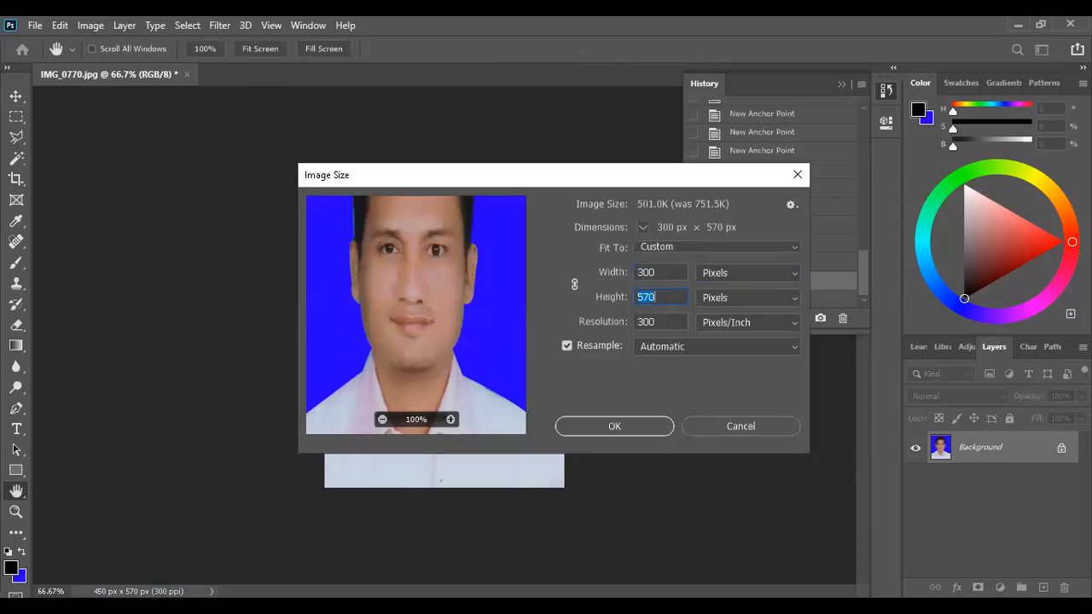
text(80)
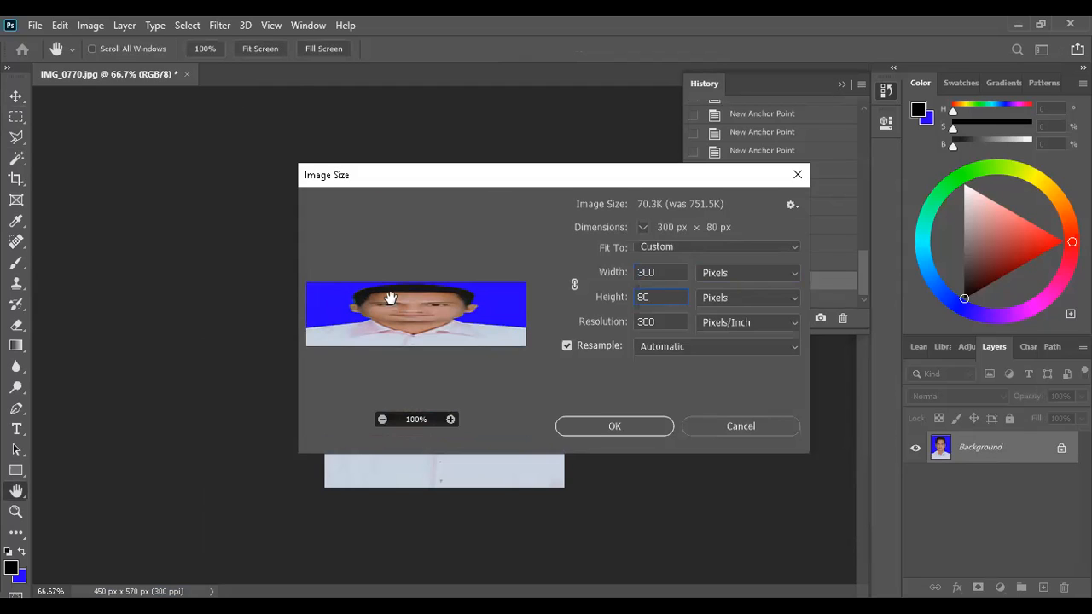
click(626, 428)
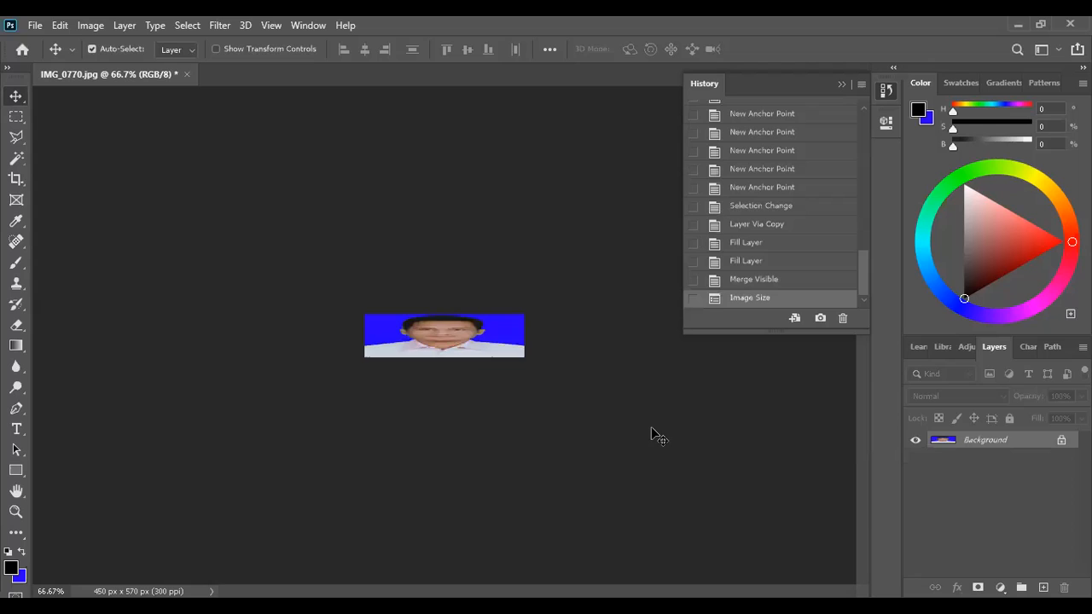
key(ctrl+z)
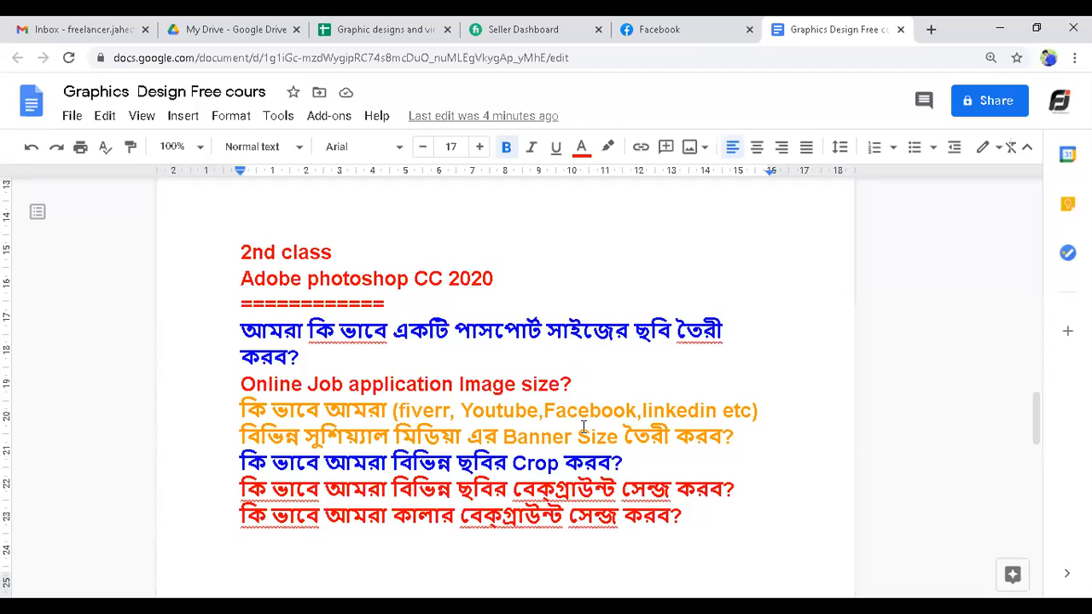
Switch to the Google Docs class outline, highlight the "Online Job application Image size?" topic, and open google.com in a new tab
drag(580, 384, 238, 382)
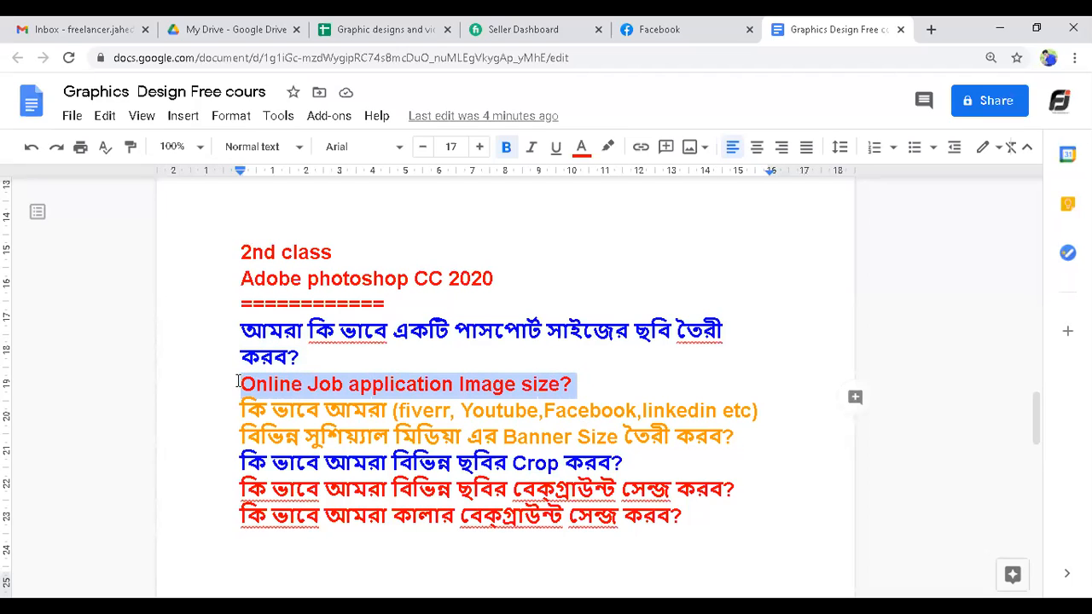
key(Right)
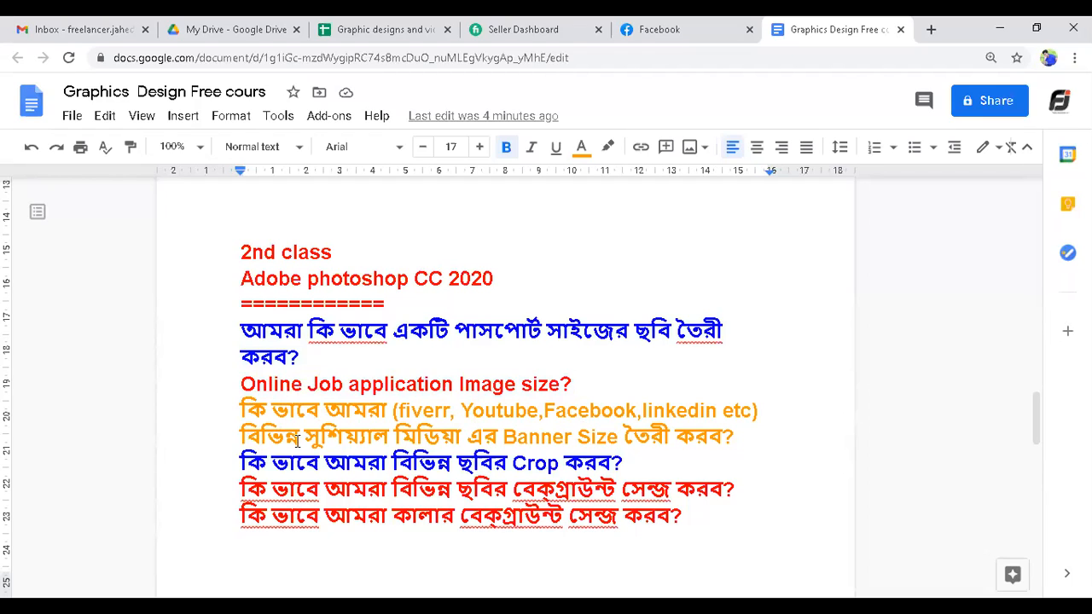
click(929, 28)
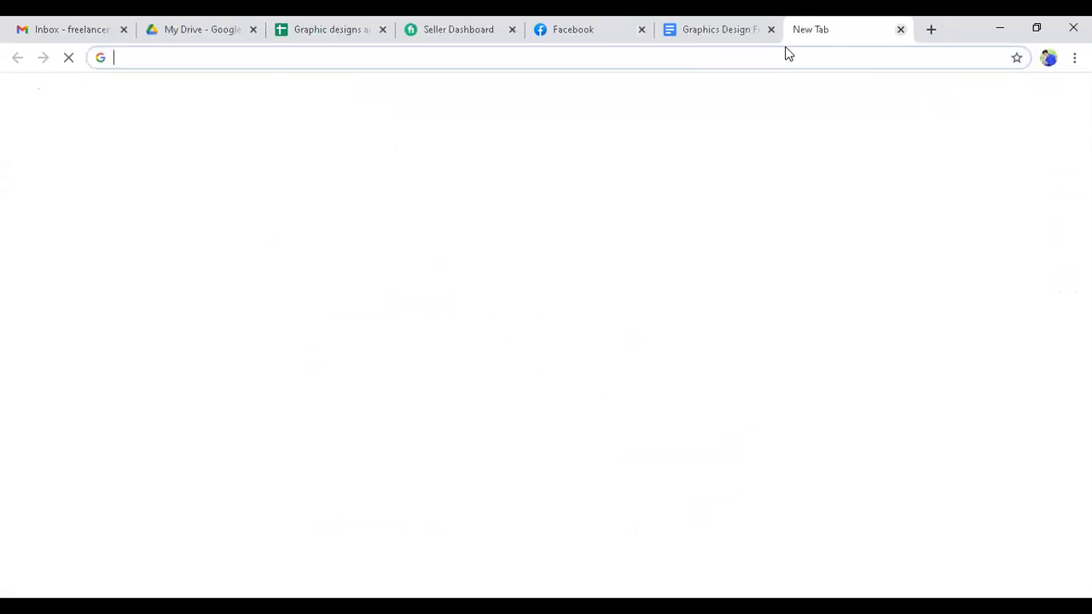
click(688, 59)
text(go)
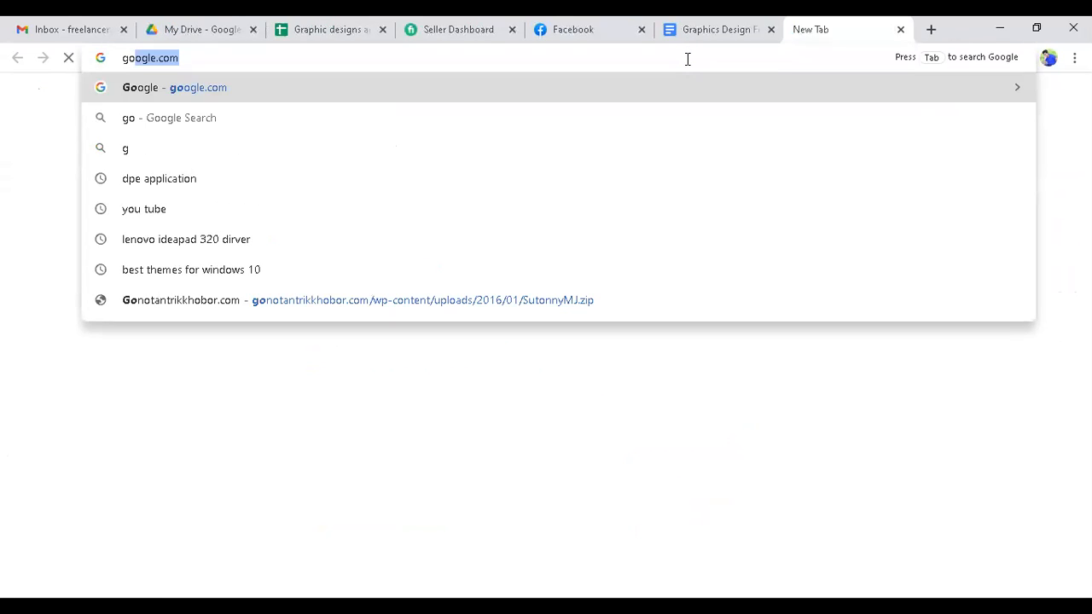
key(Return)
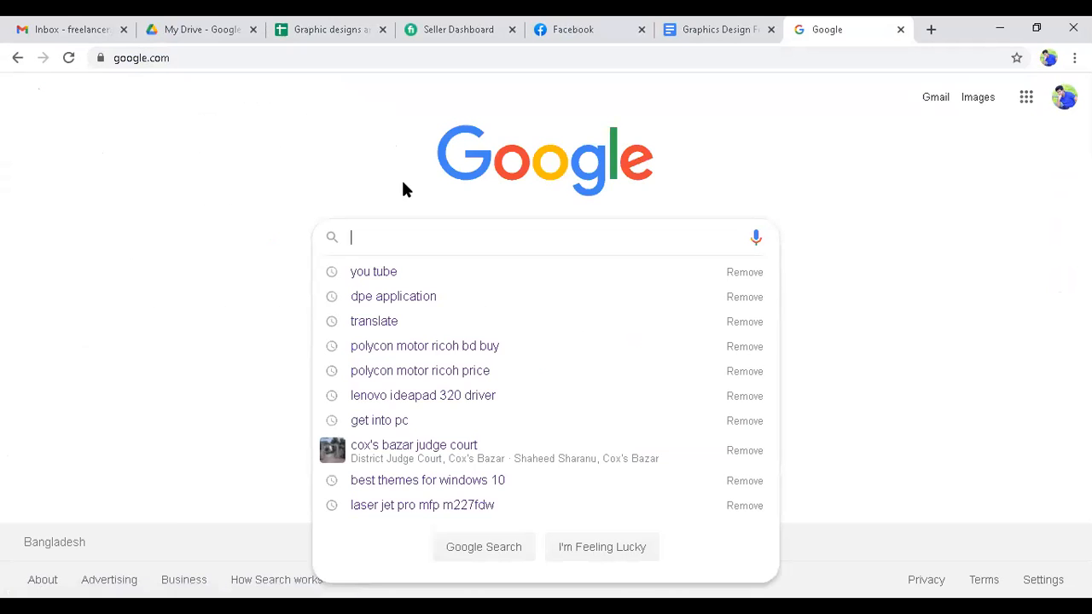
Search Google for "youtube banner size" and show the image results
key(Down)
text(bana)
key(Down)
key(Return)
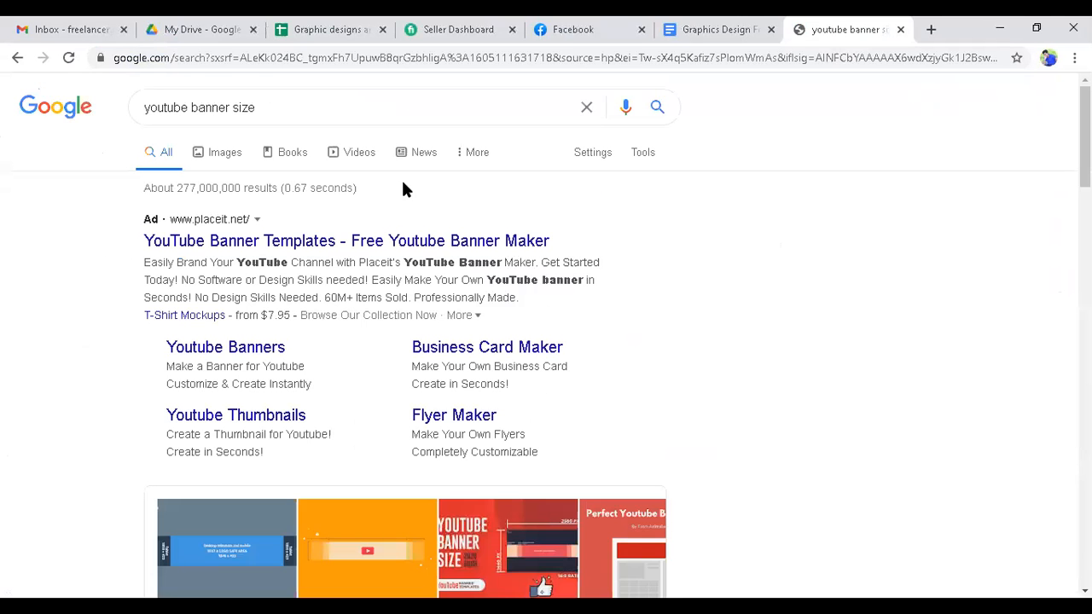
scroll(712, 319, down, 2)
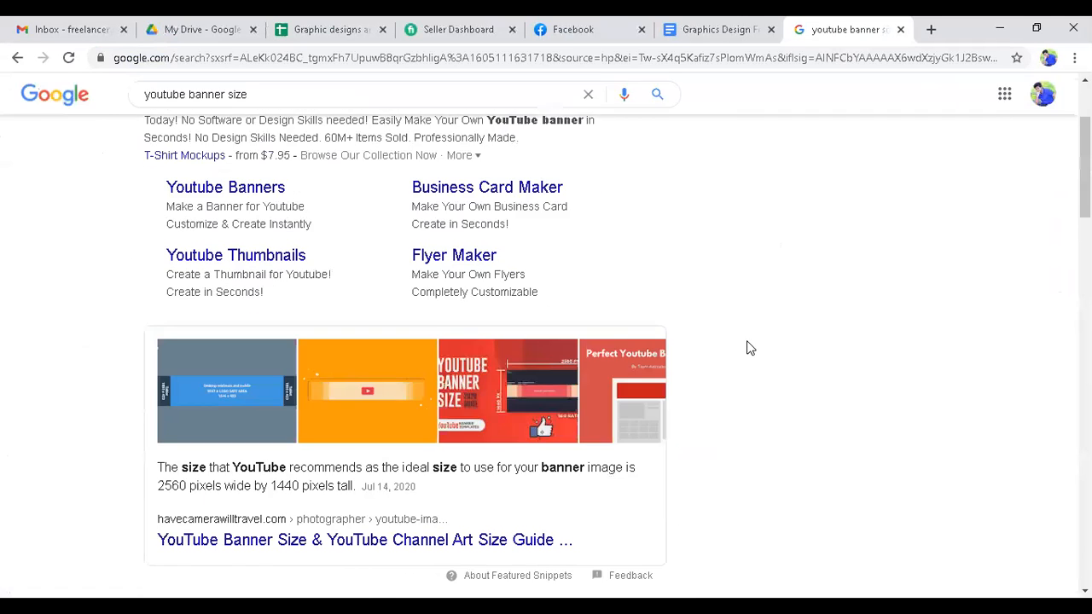
scroll(746, 348, up, 2)
click(221, 150)
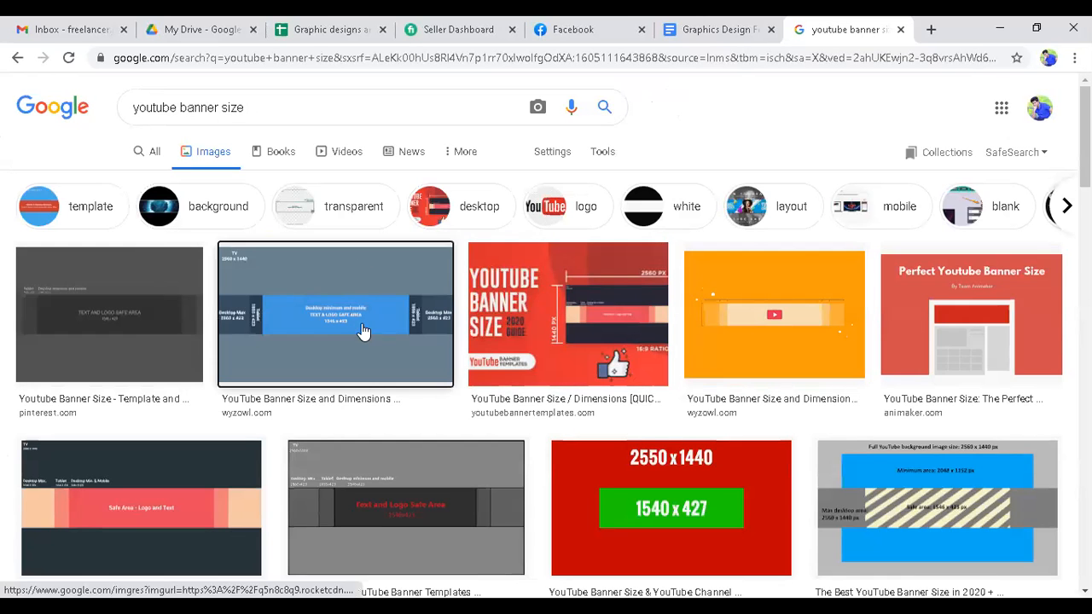
Preview the Wyzowl YouTube banner size image and examine its TV, desktop, tablet and mobile safe-area dimensions
click(360, 328)
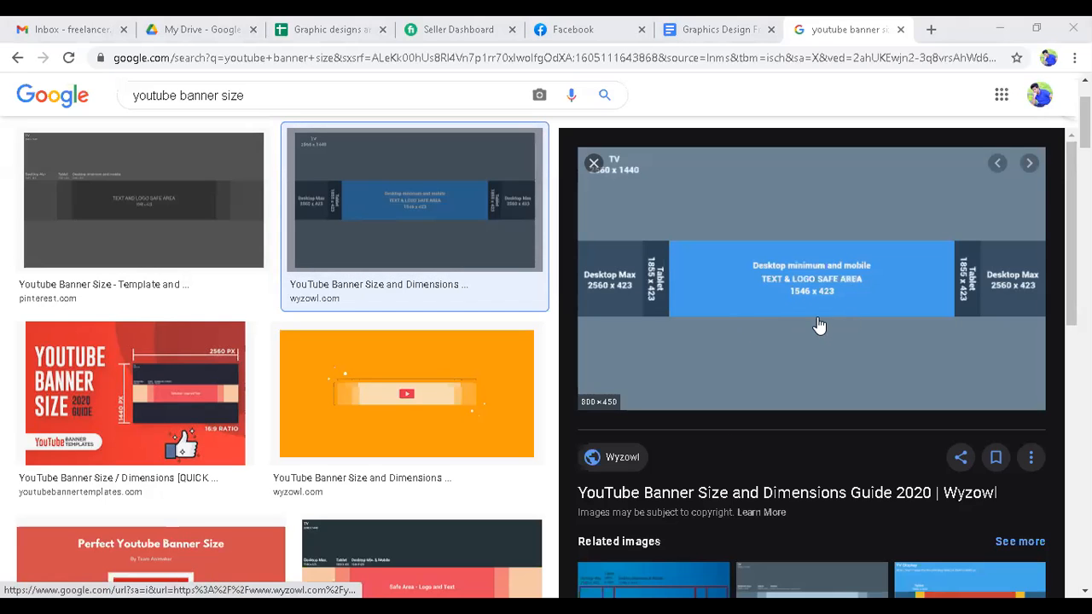
scroll(738, 331, down, 6)
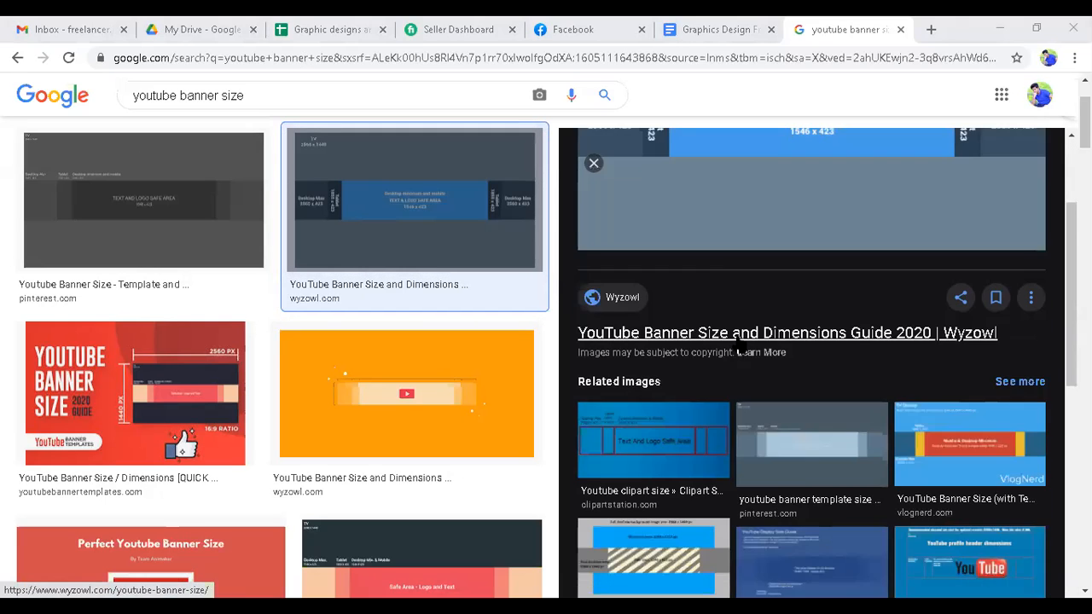
scroll(714, 359, up, 5)
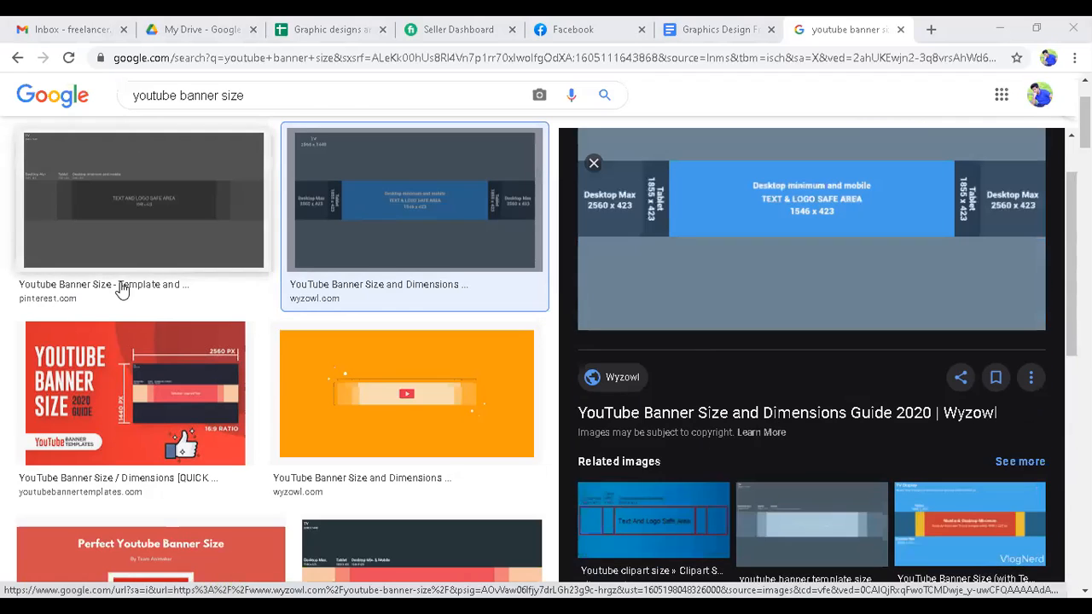
scroll(176, 384, up, 2)
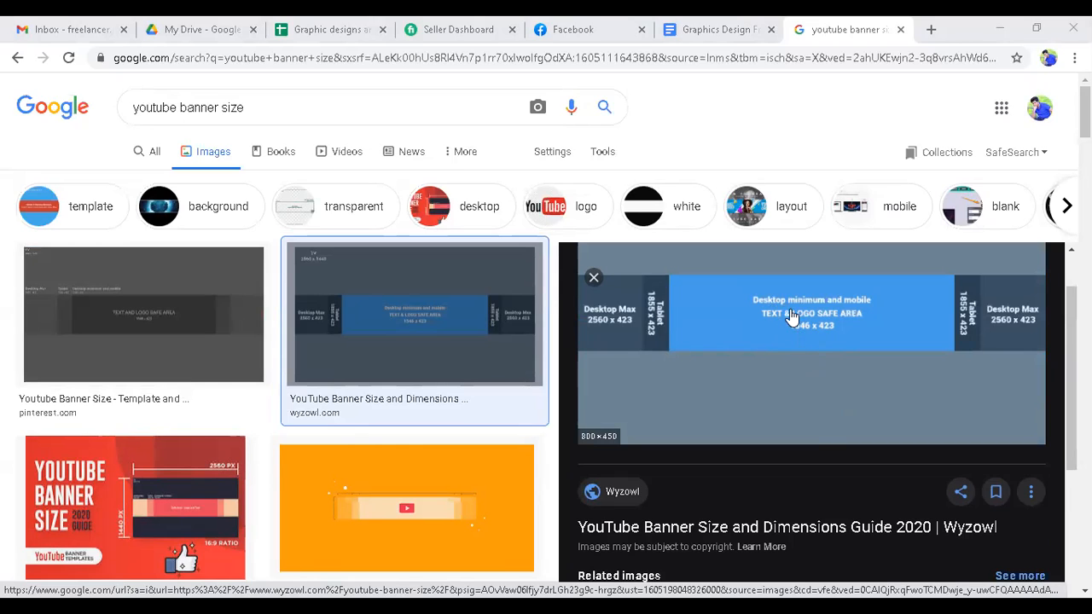
Compare other YouTube banner size images in the results, previewing the Pinterest template and the Have Camera Will Travel guide
click(146, 336)
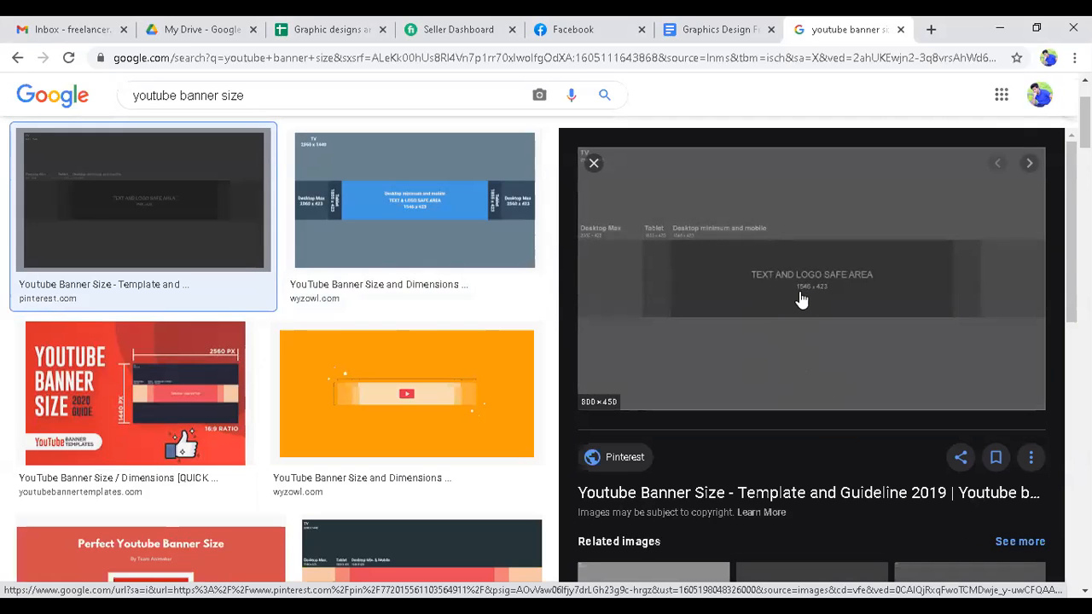
scroll(830, 378, down, 5)
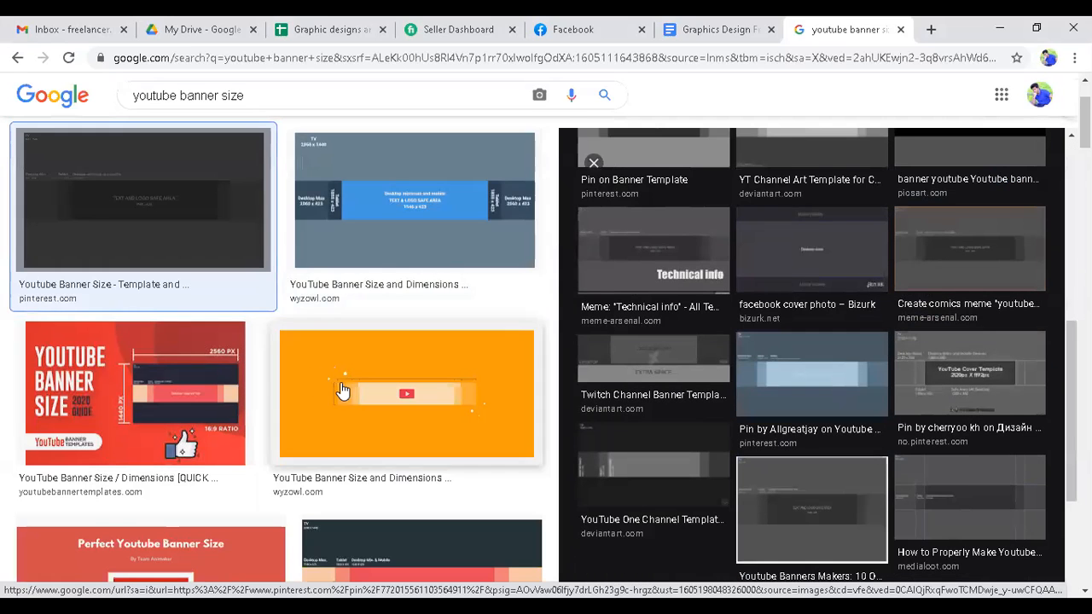
scroll(353, 388, down, 6)
scroll(376, 378, up, 2)
click(376, 378)
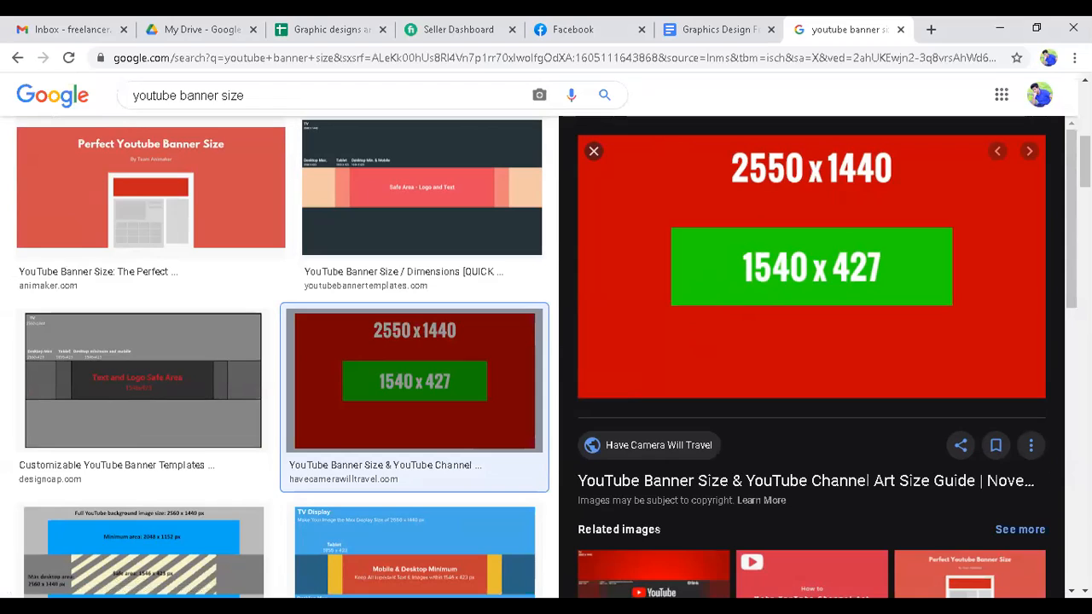
Switch to Photoshop, start a new document and set its measurement unit to pixels
key(alt+Tab)
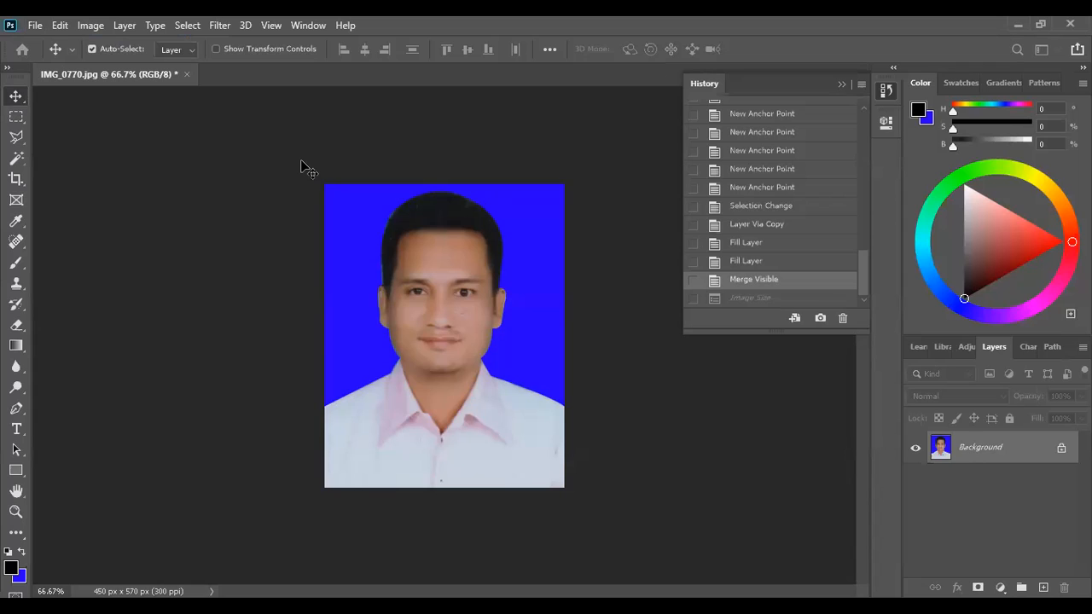
click(34, 26)
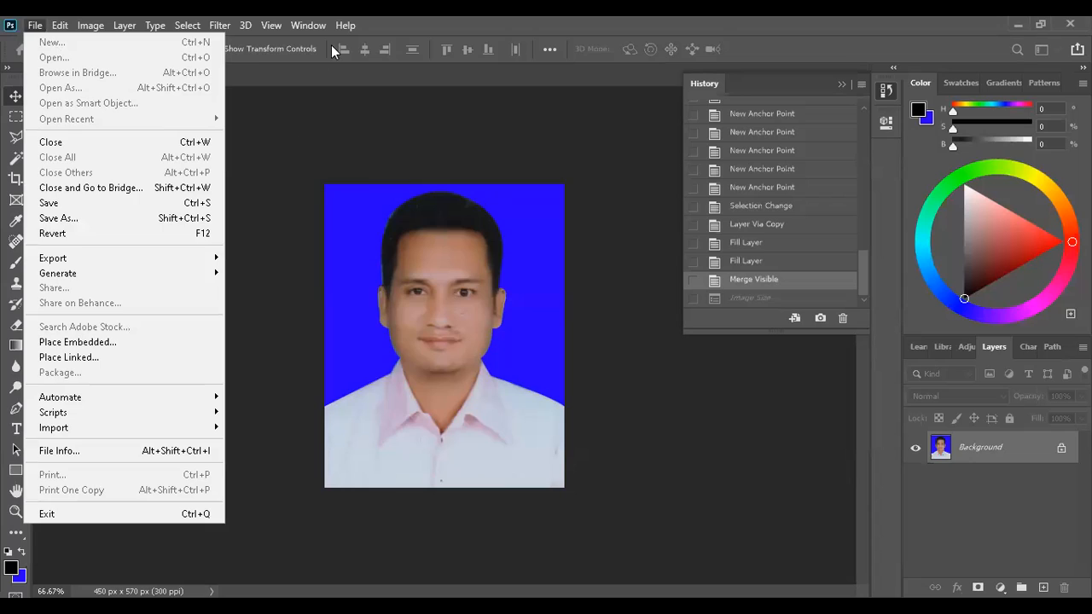
key(Left)
key(Escape)
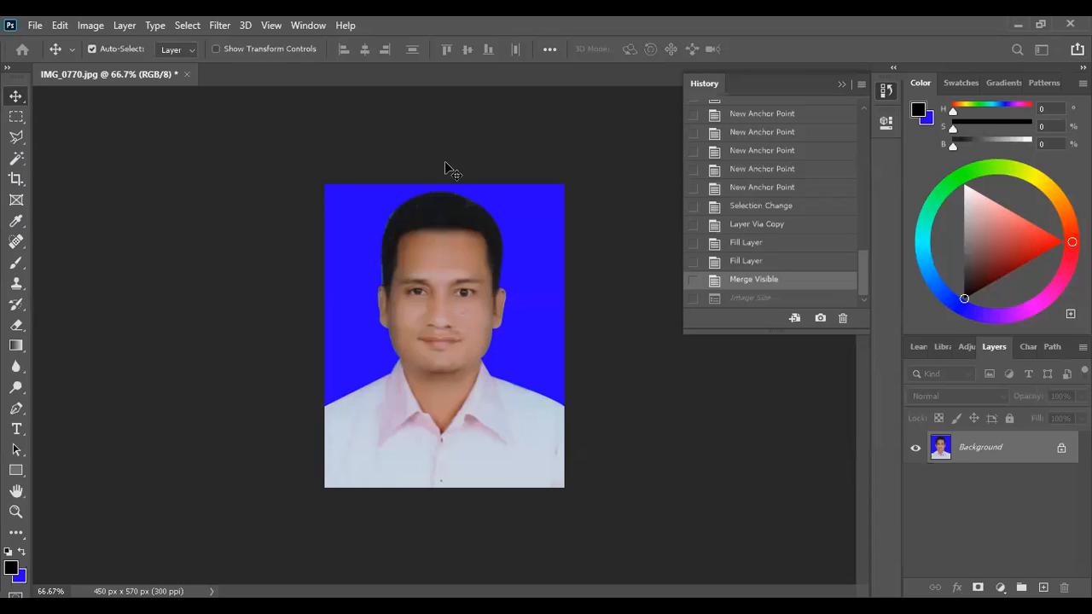
key(ctrl+n)
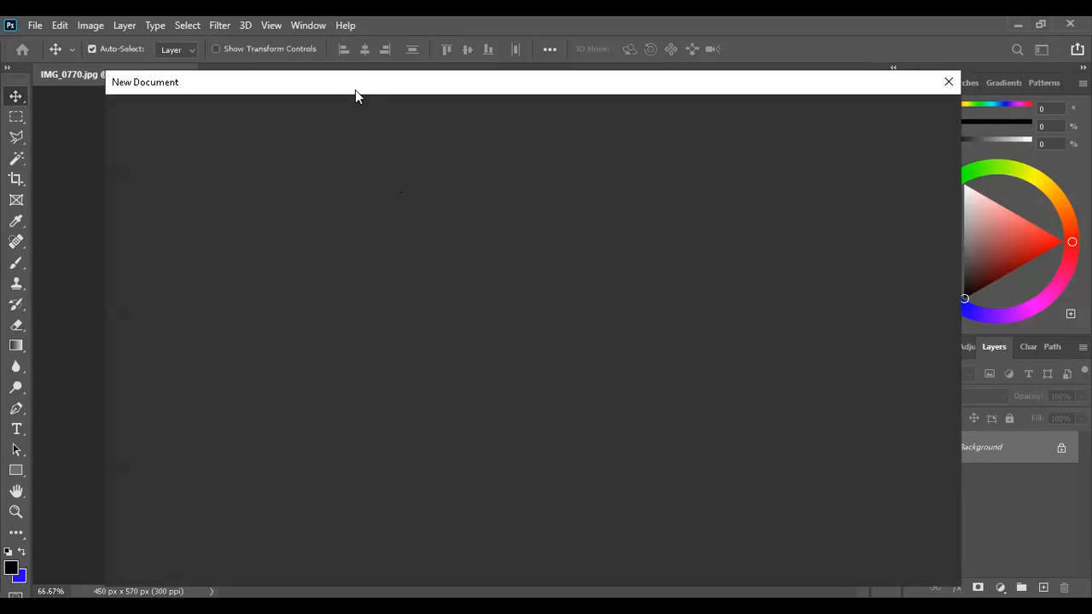
drag(355, 89, 353, 77)
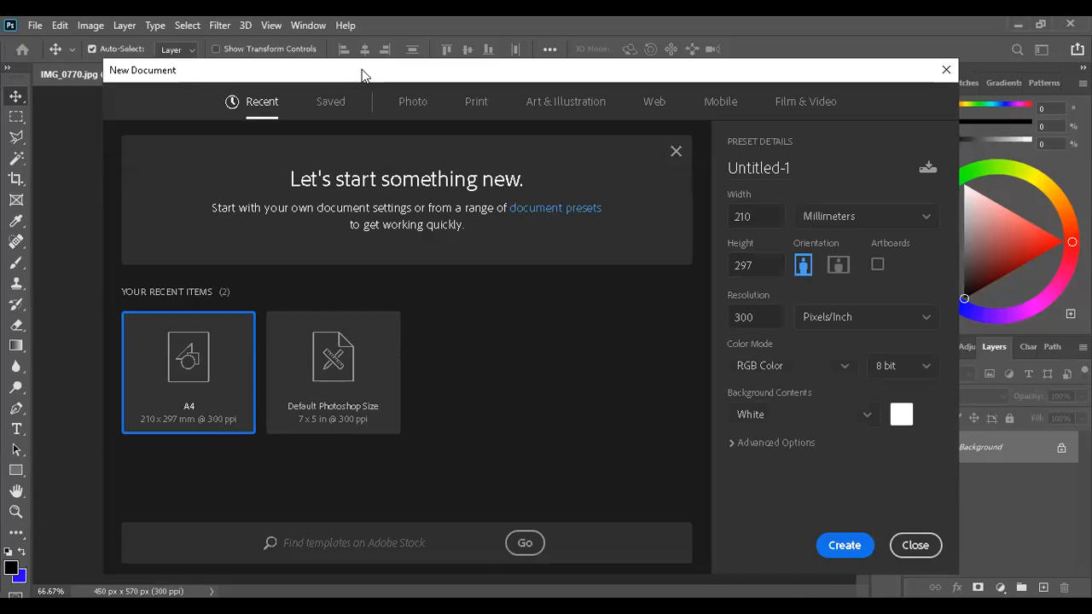
click(898, 223)
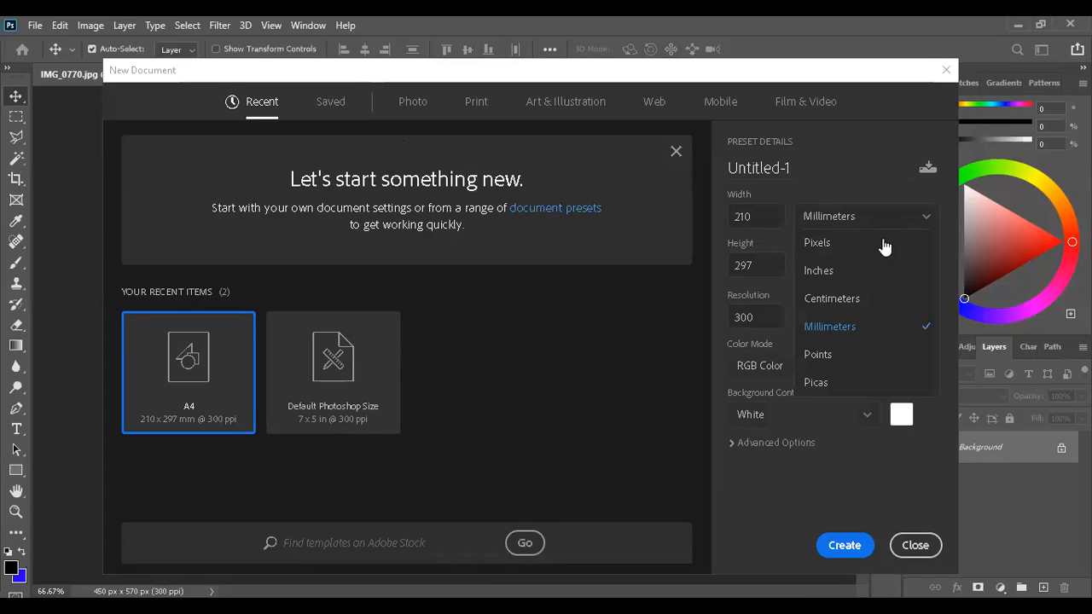
click(853, 239)
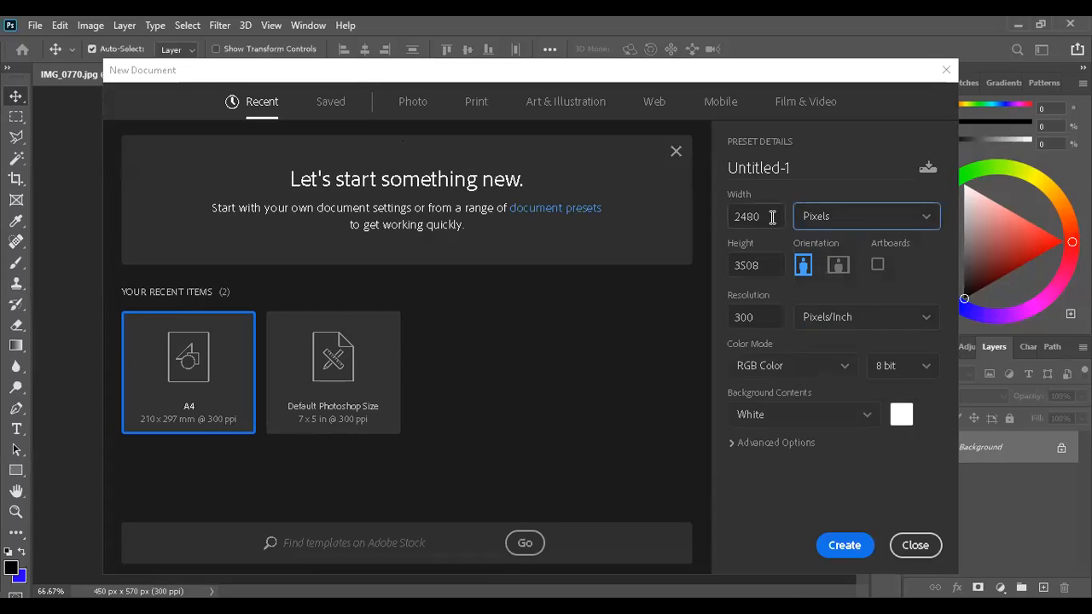
Set the new document's width to 2550 and height to 1440 pixels, and create it
drag(775, 216, 714, 219)
text(2550)
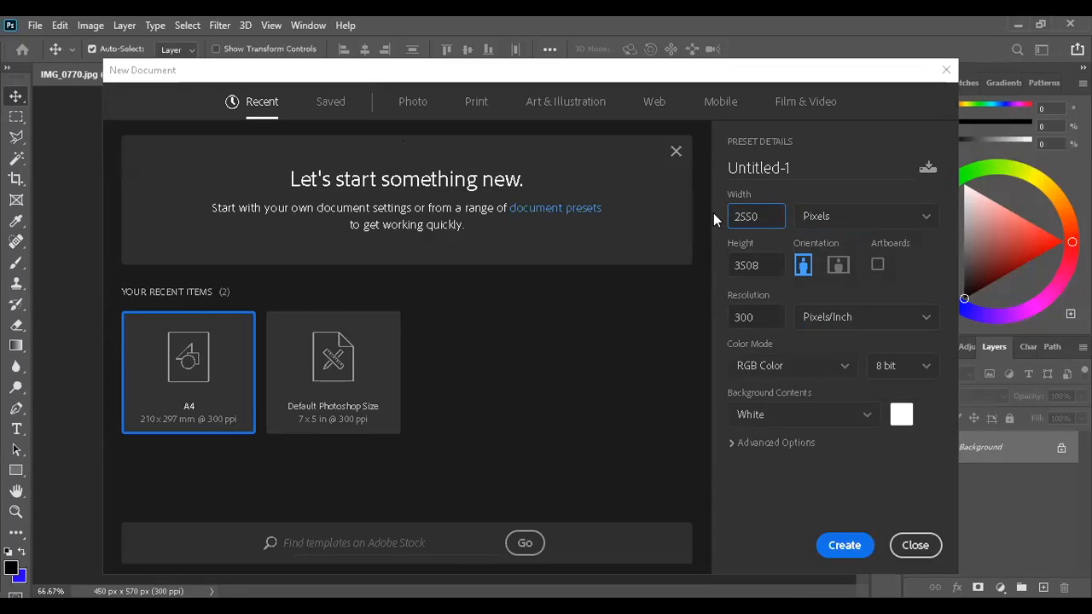
drag(773, 266, 733, 269)
text(1440)
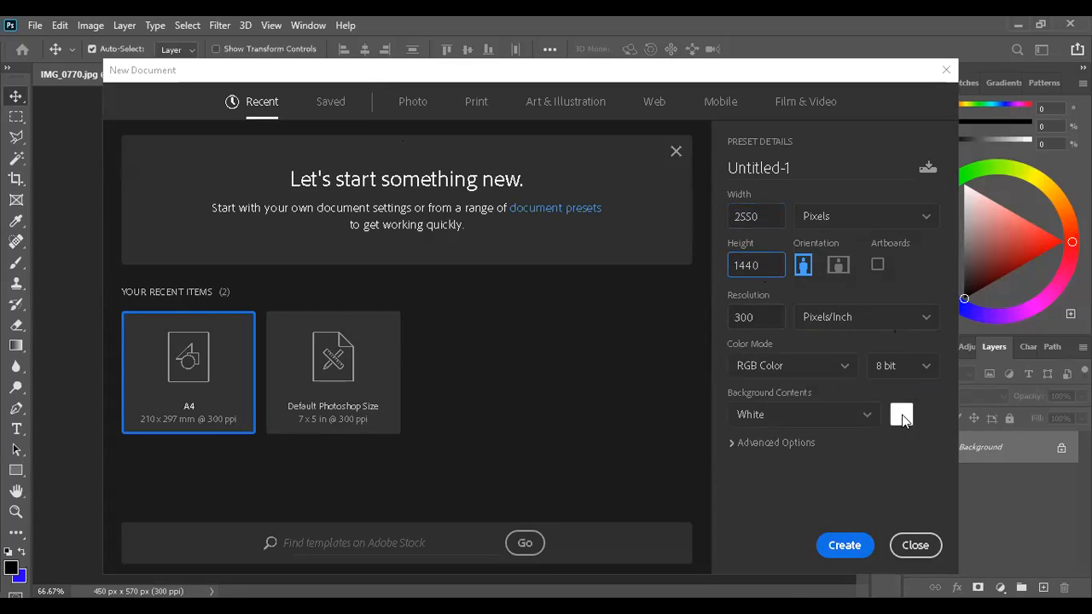
click(756, 442)
scroll(887, 461, down, 1)
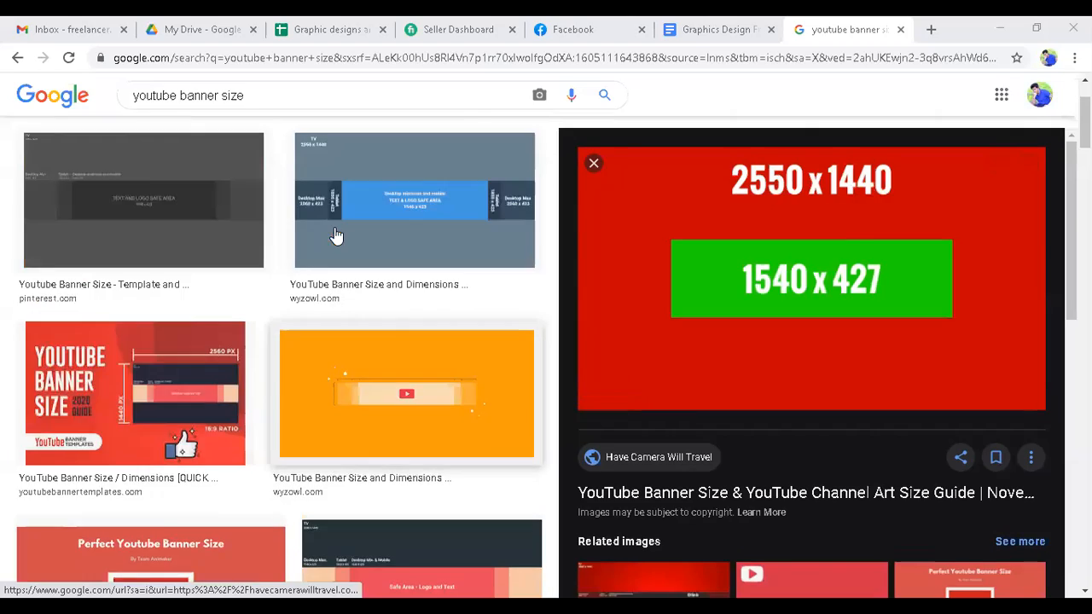
Return to the Google image results in the browser and search for "face banner size"
scroll(261, 227, up, 2)
click(176, 108)
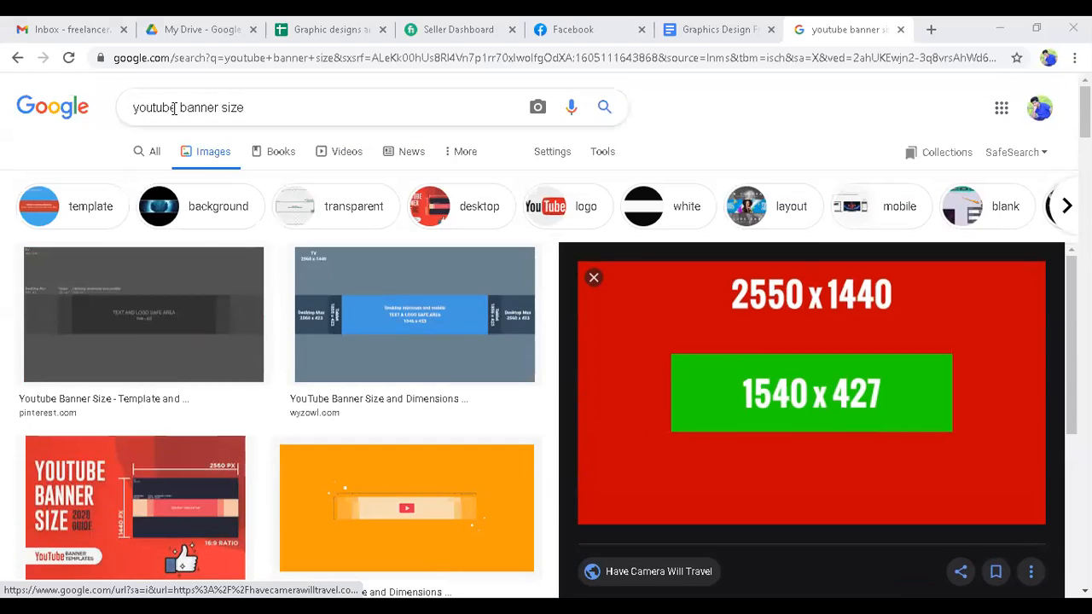
key(ctrl+shift+Left)
text(face)
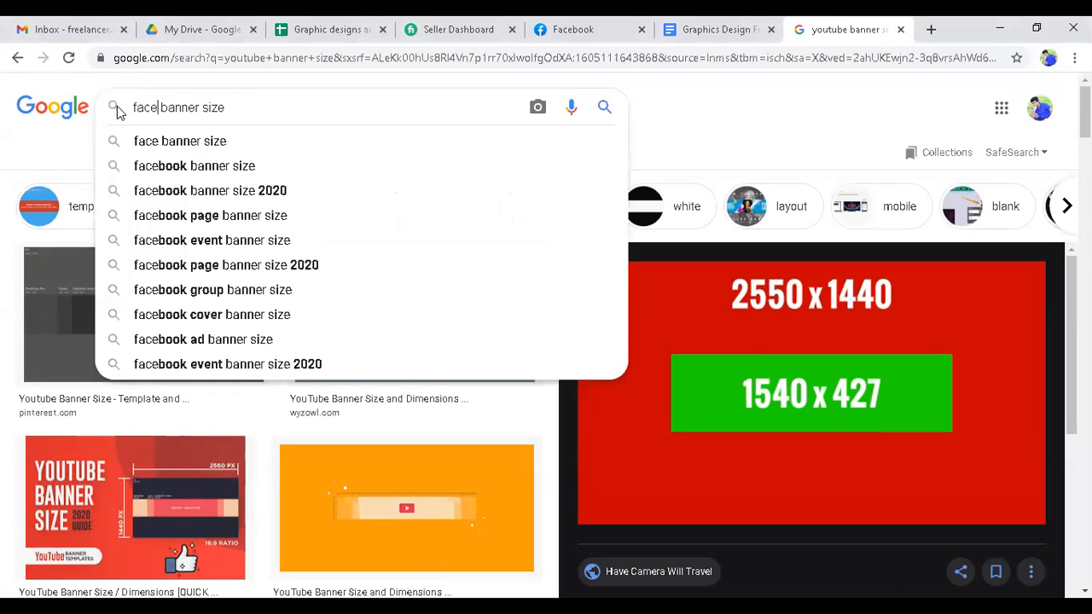
key(Return)
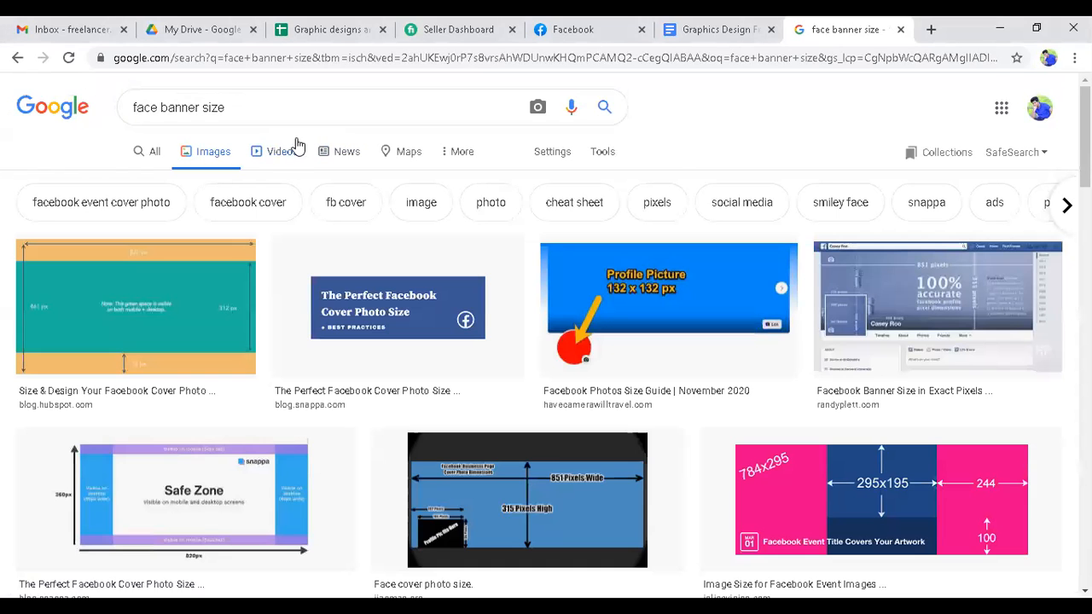
Search Google Images for "fiverr gig image size" and look over the results
drag(253, 110, 62, 104)
text(fiverr)
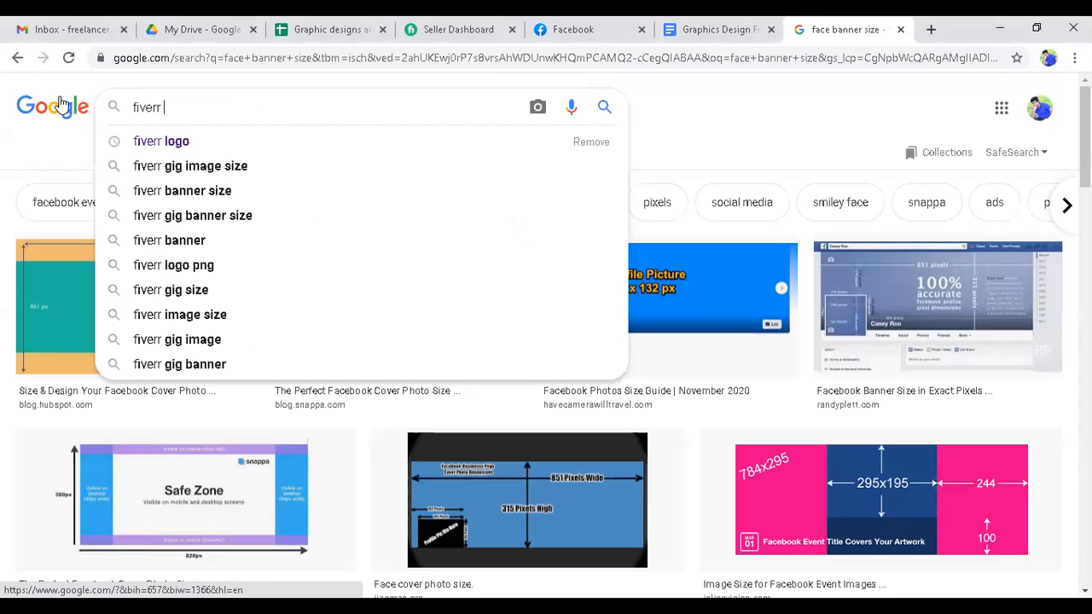
text( gig image size)
key(Return)
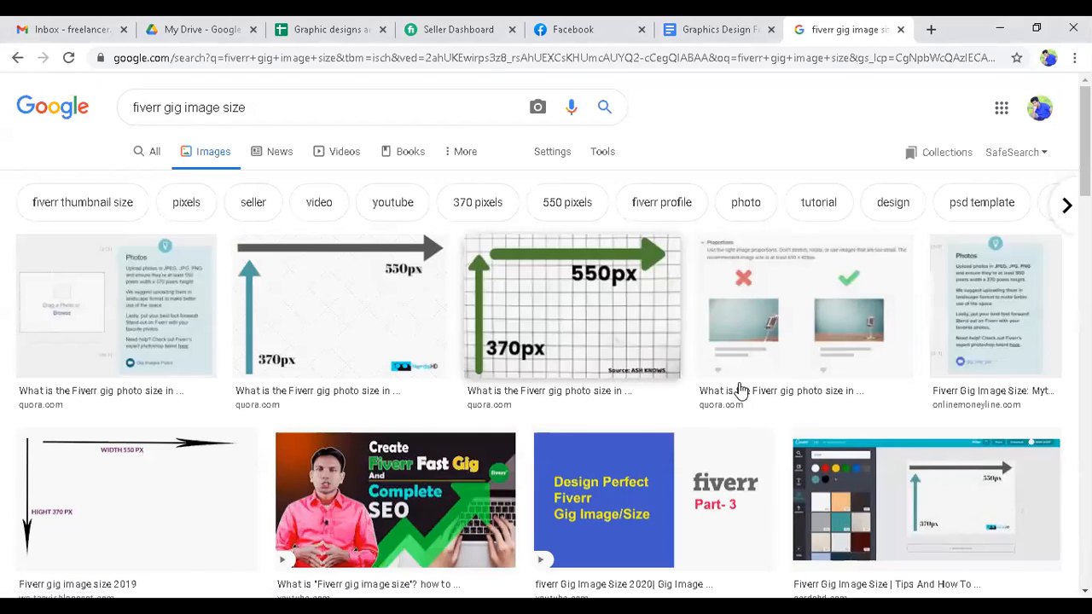
scroll(738, 390, down, 3)
scroll(739, 389, up, 3)
click(298, 106)
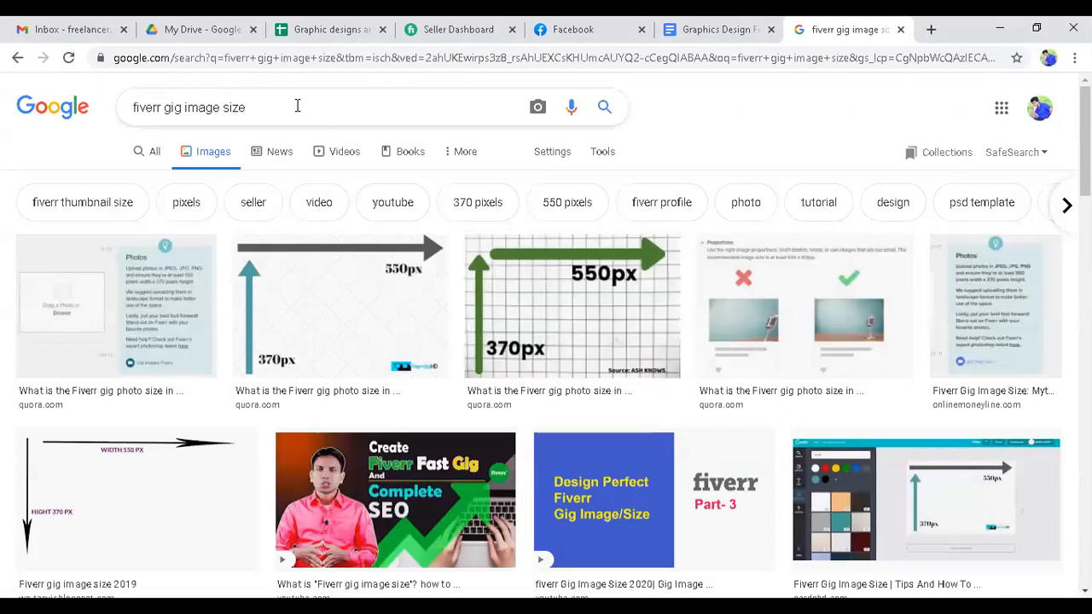
Switch to the Google Docs class outline and go over the banner size, crop, and background change topics, highlighting the image background line
click(738, 41)
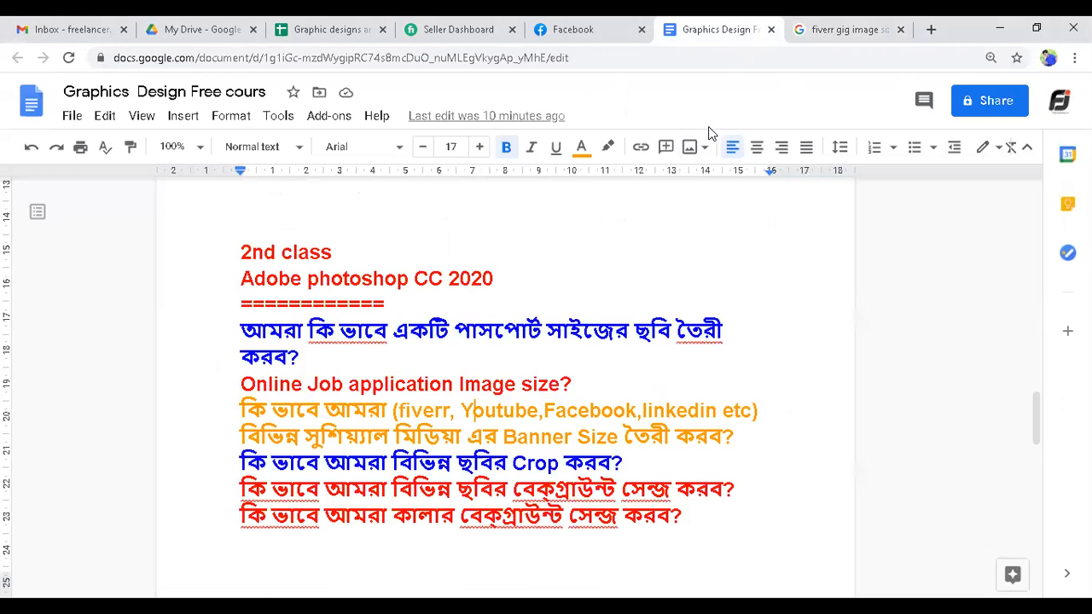
click(739, 436)
key(alt+Tab)
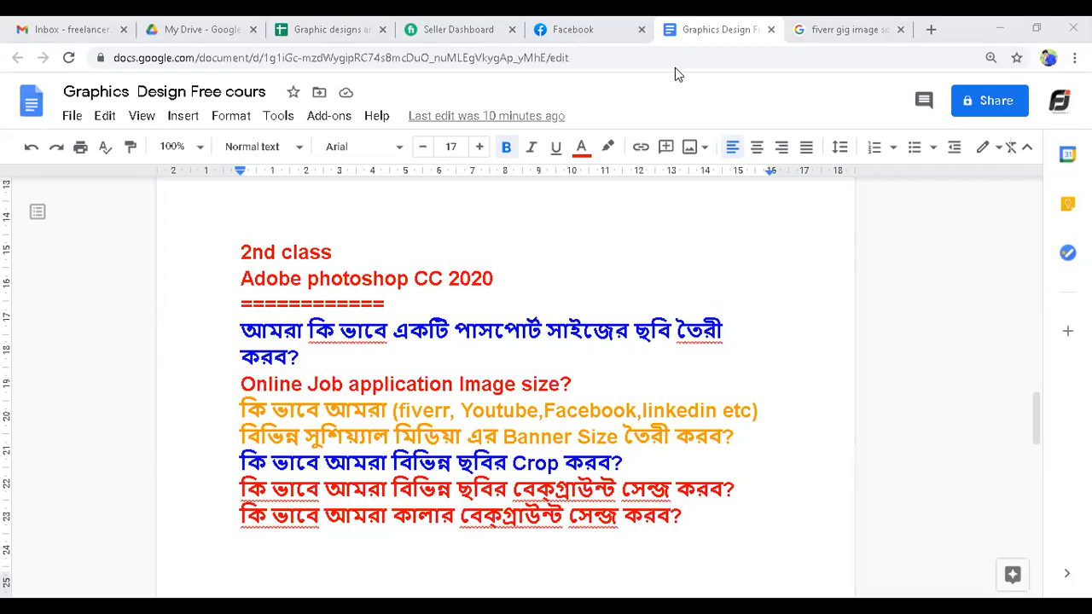
double_click(675, 465)
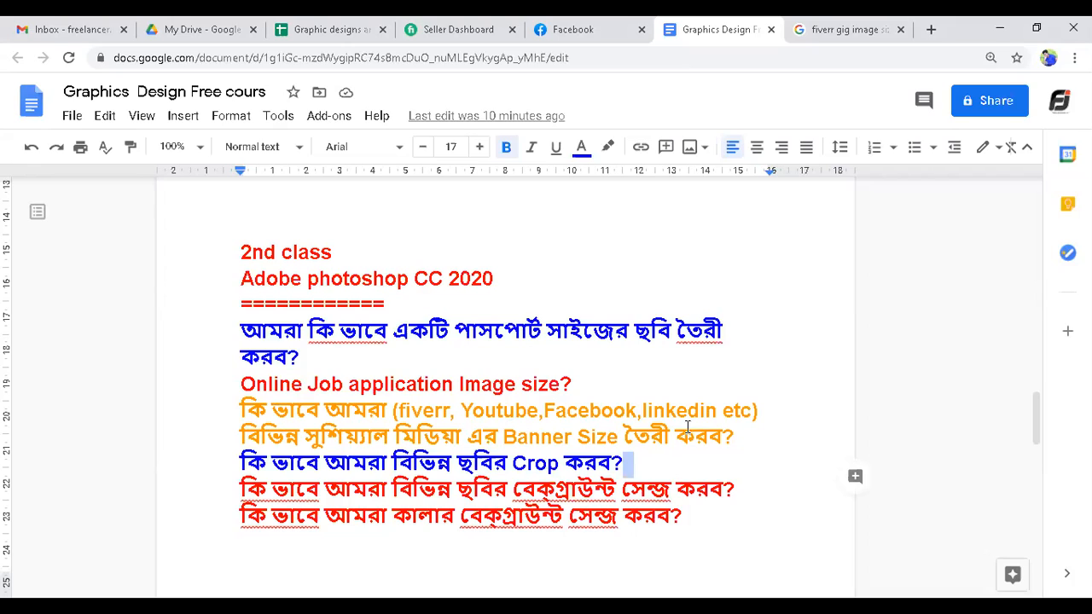
click(775, 414)
click(629, 466)
click(246, 487)
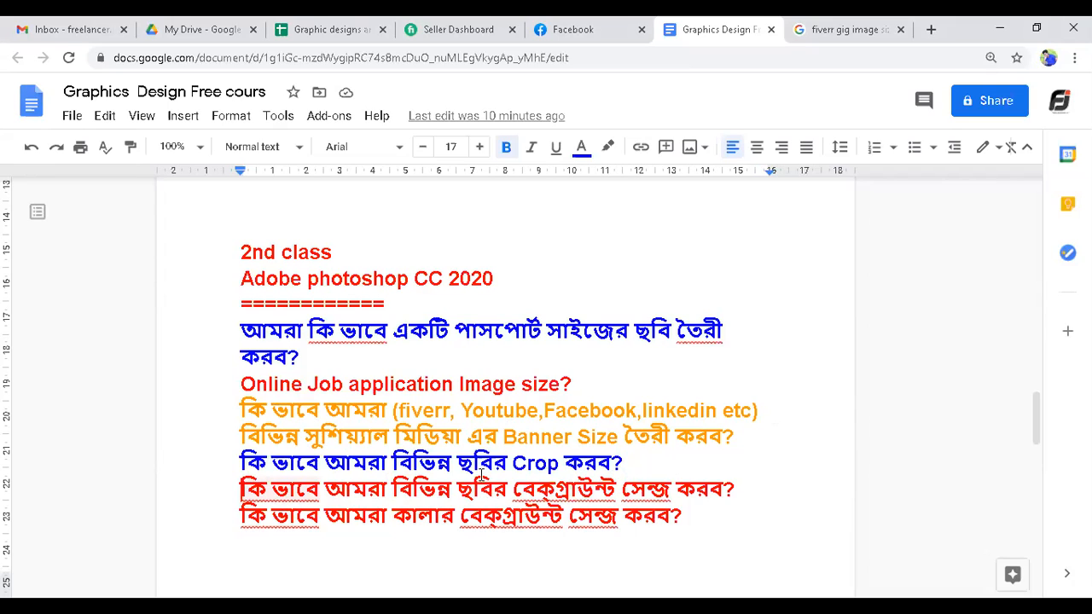
key(shift+Down)
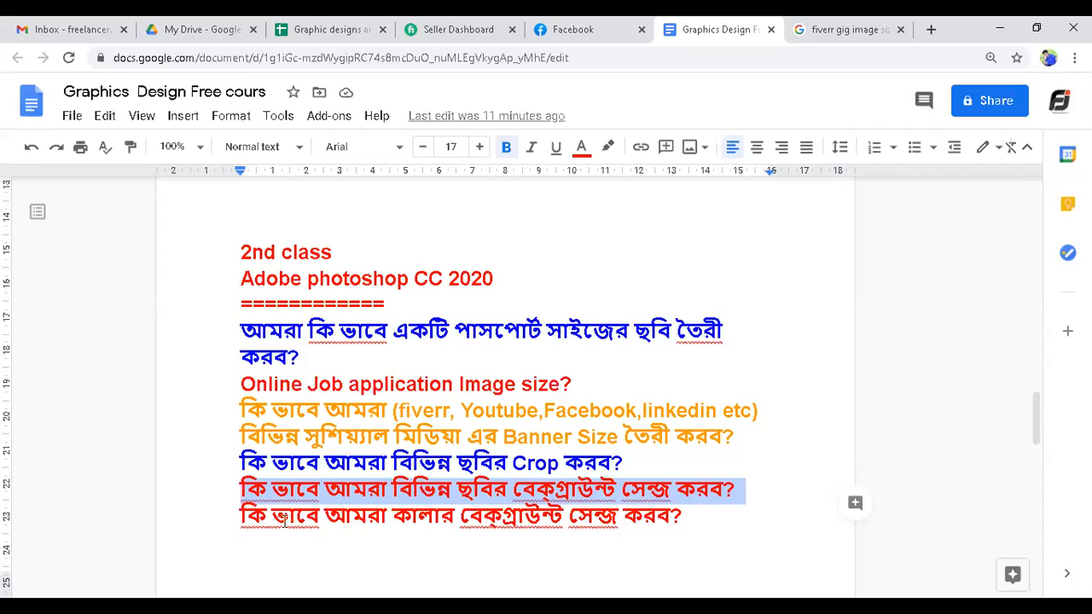
click(486, 520)
click(691, 519)
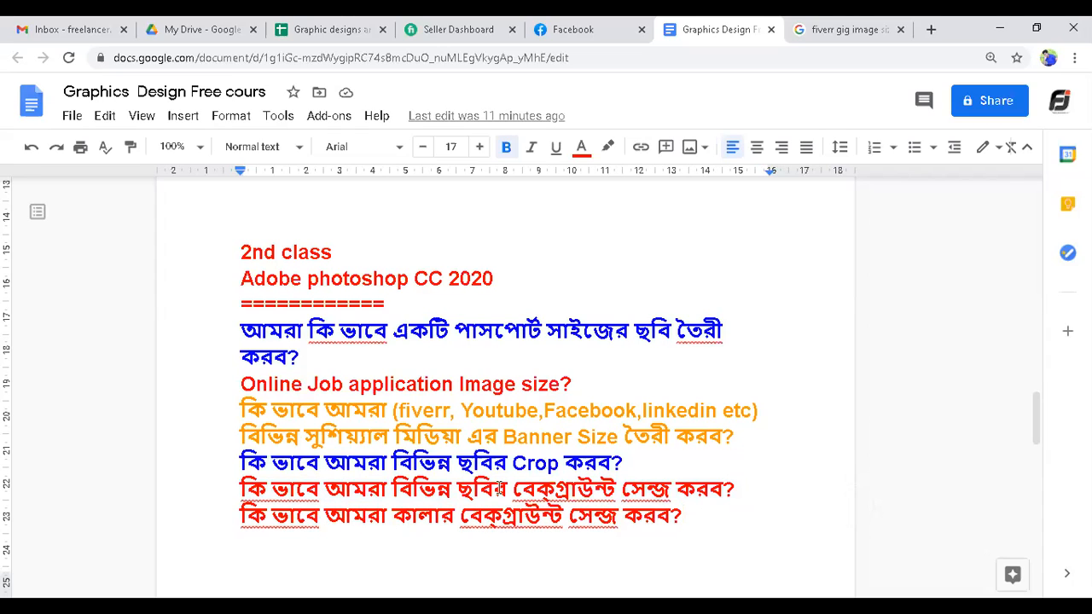
Examine the rest of the class outline, including the Gradient tool and Facebook group items, and return to the 2nd class topics
scroll(717, 516, down, 5)
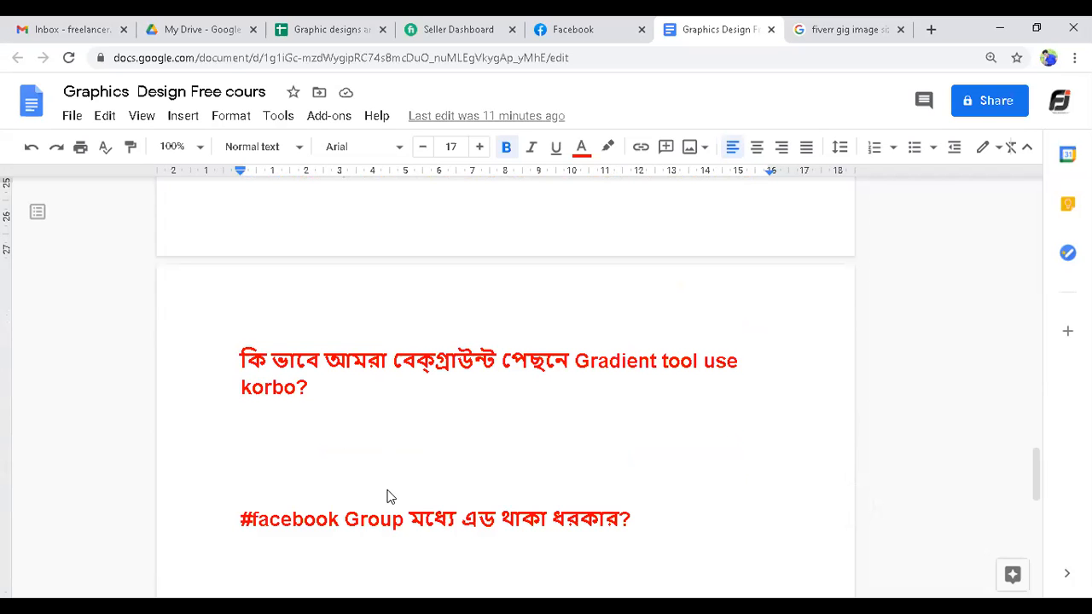
drag(390, 497, 402, 429)
click(452, 426)
scroll(549, 438, up, 8)
scroll(548, 437, up, 7)
scroll(541, 434, down, 8)
scroll(580, 443, down, 4)
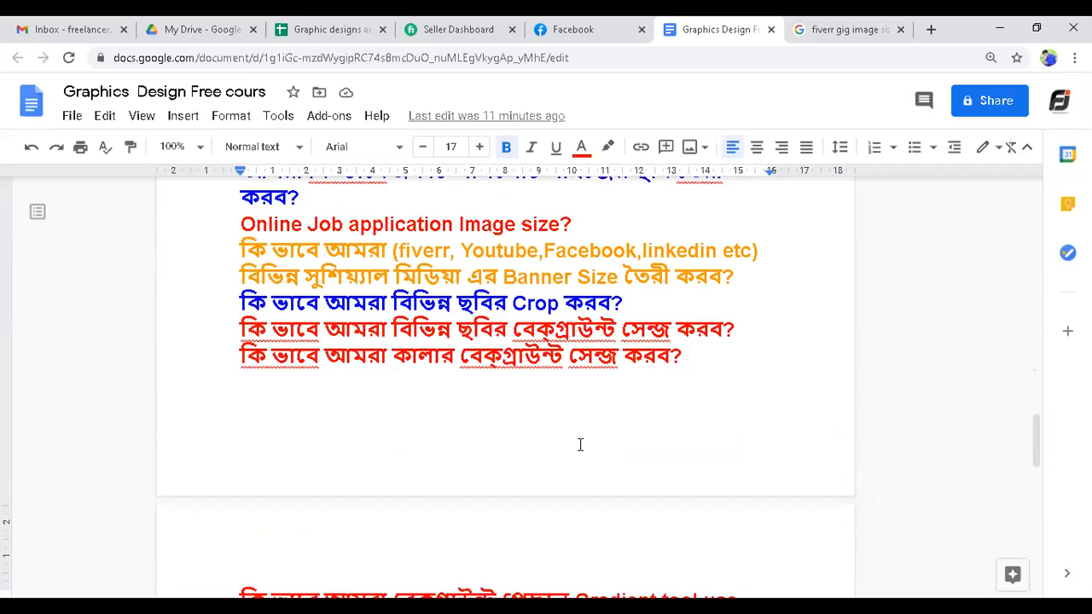
scroll(580, 444, up, 2)
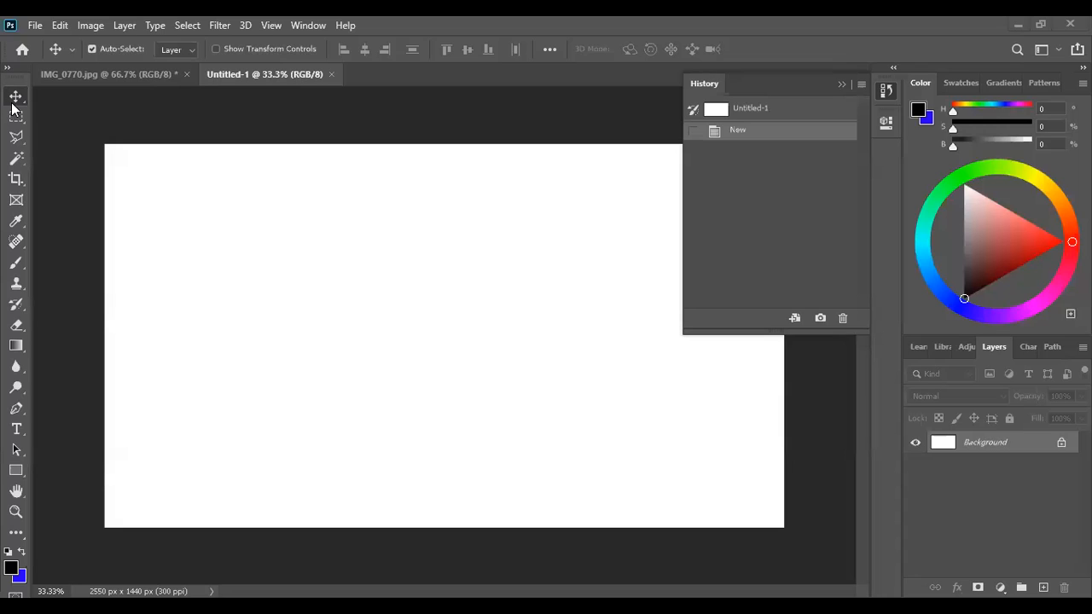
In Photoshop's new document, activate the Rectangle tool and look through its RGB and CMYK fill swatches
click(17, 472)
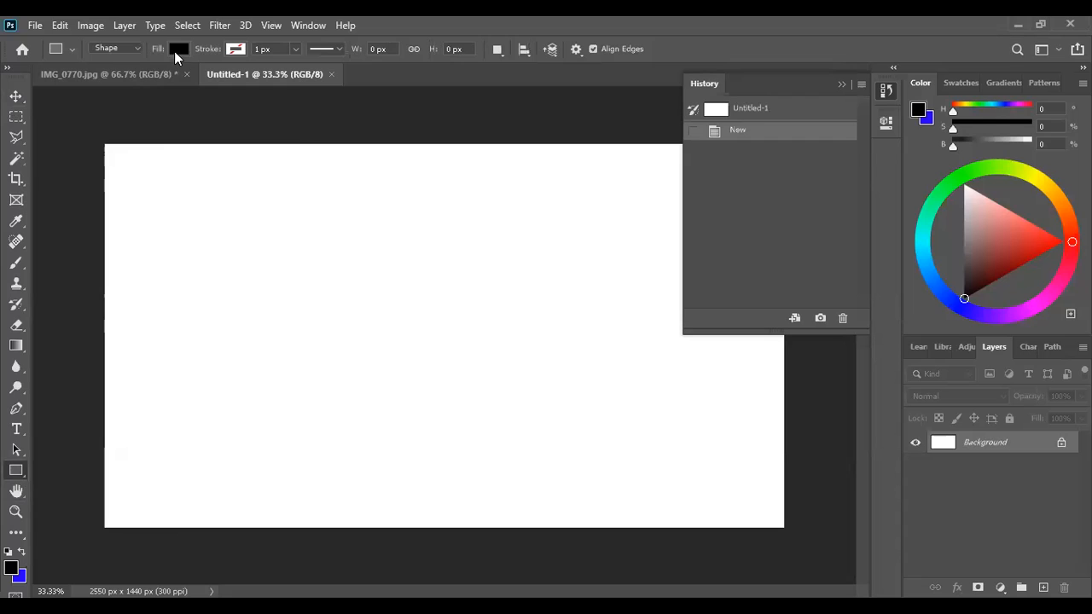
click(177, 49)
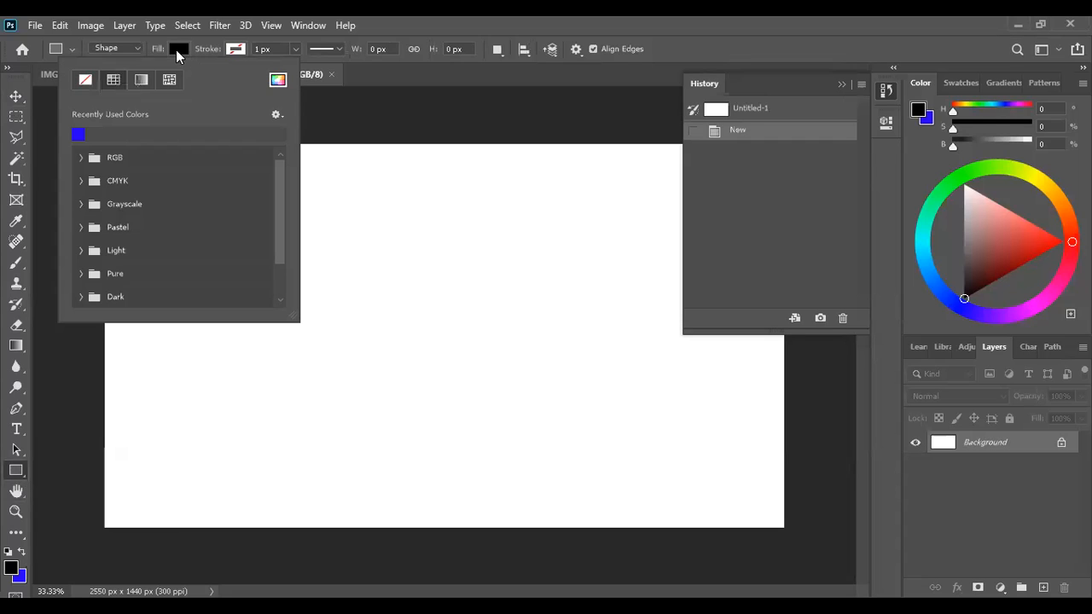
click(83, 159)
click(80, 196)
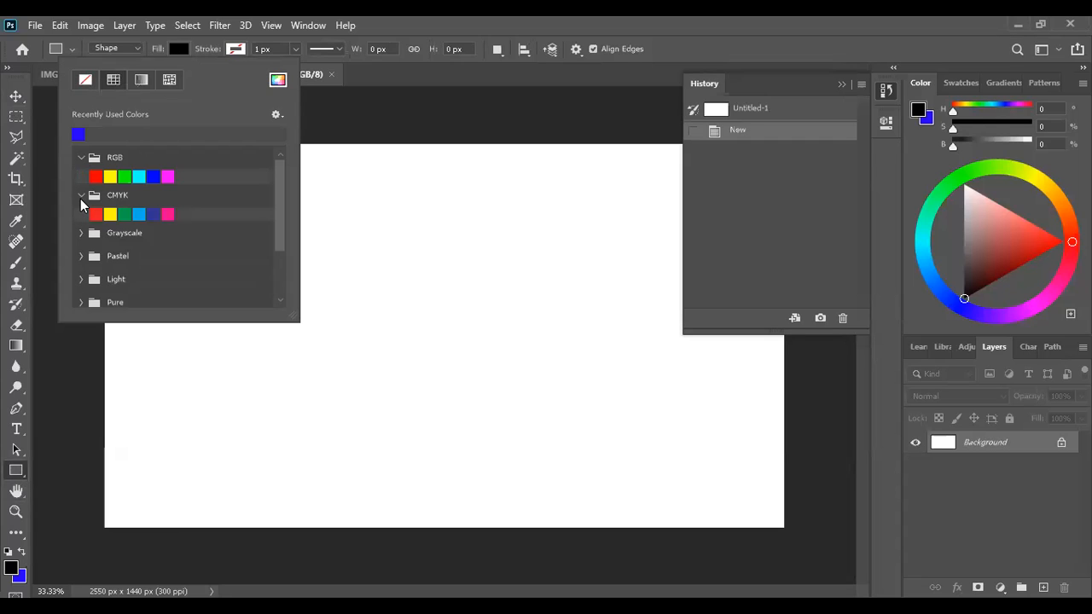
click(80, 197)
click(82, 159)
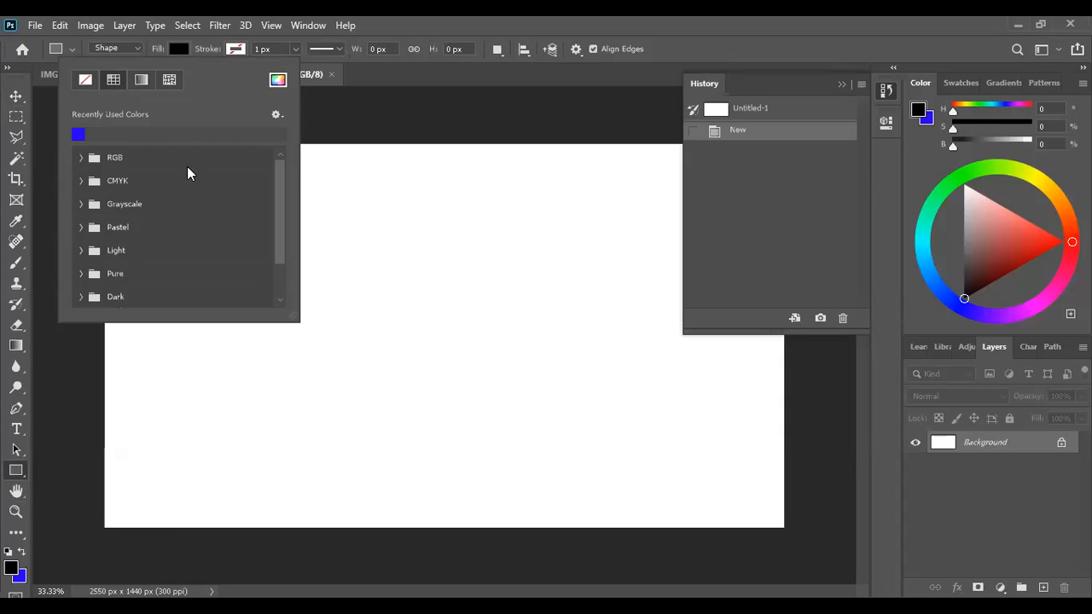
Switch to the Photography workspace and apply a black-to-blue linear gradient from left to right across the blank banner's background
click(1054, 50)
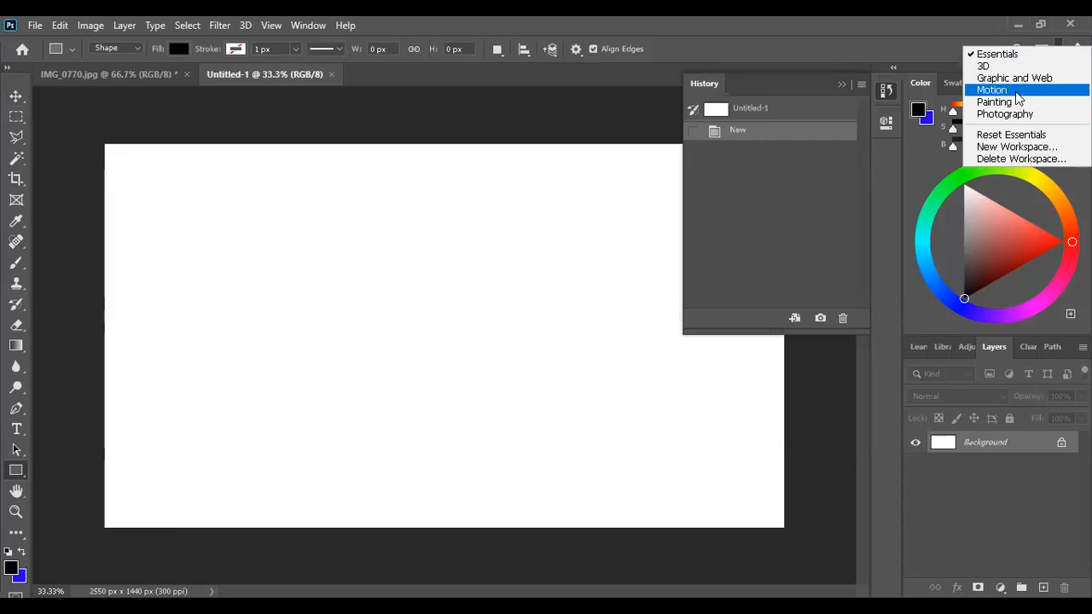
click(1017, 113)
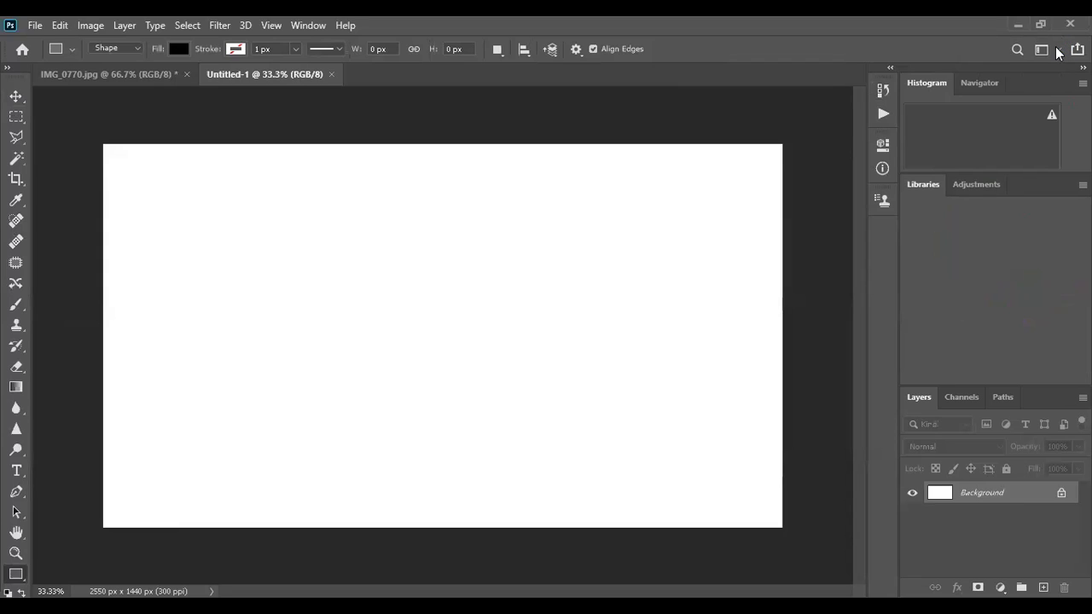
click(17, 389)
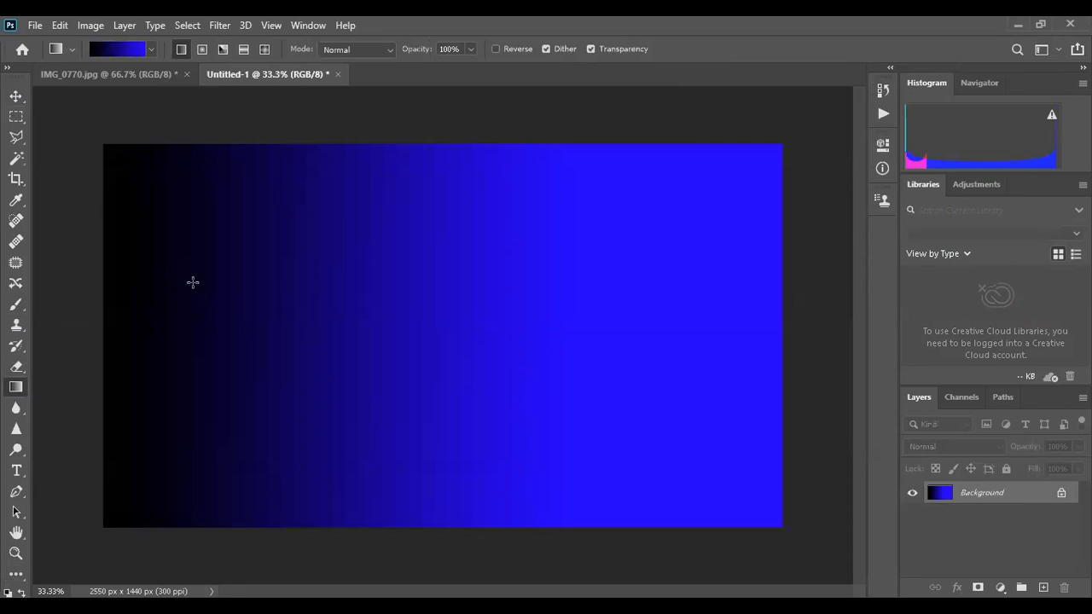
Undo the black-to-blue gradient, expand the Basics and Blues gradient preset groups, and enlarge the preset picker
key(ctrl+z)
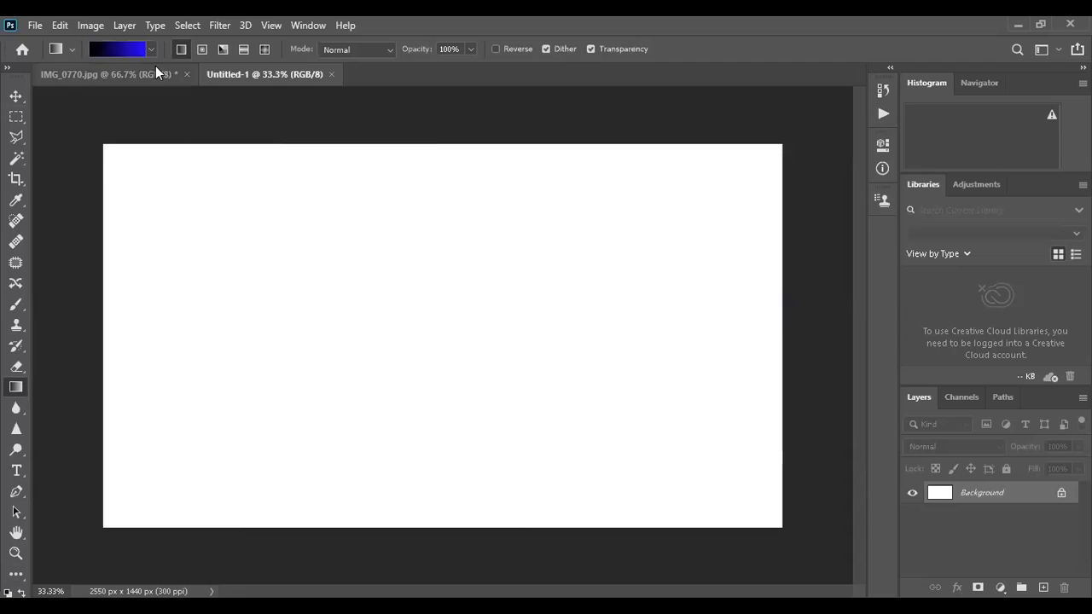
click(153, 51)
click(35, 80)
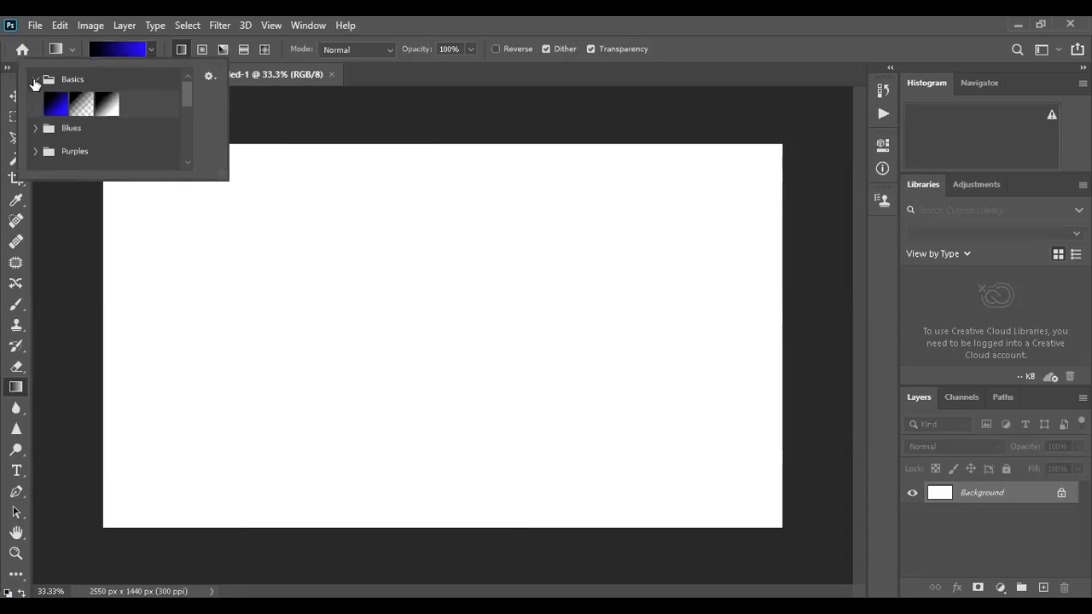
click(37, 130)
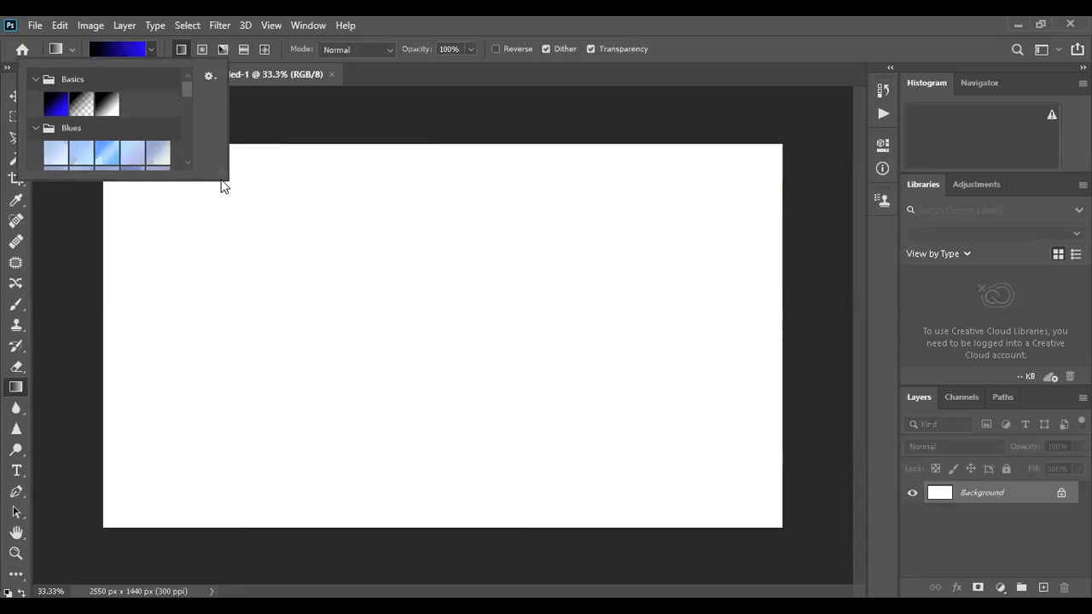
drag(221, 179, 242, 443)
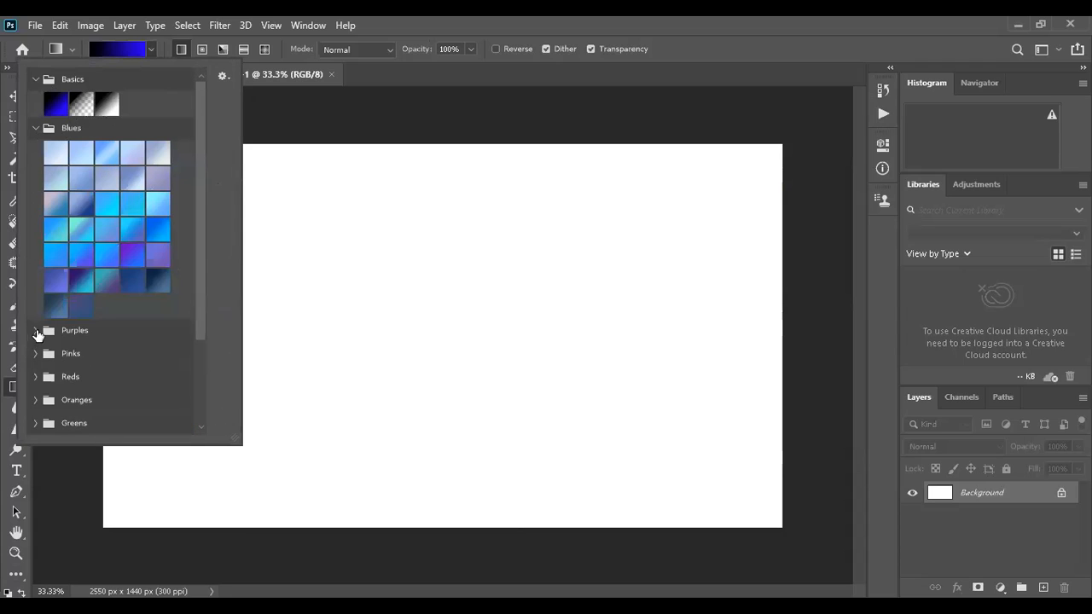
Expand the Purples, Pinks, Reds, Oranges, Greens, Grays and Cloud gradient preset groups and look through their swatches
click(41, 330)
scroll(194, 389, down, 5)
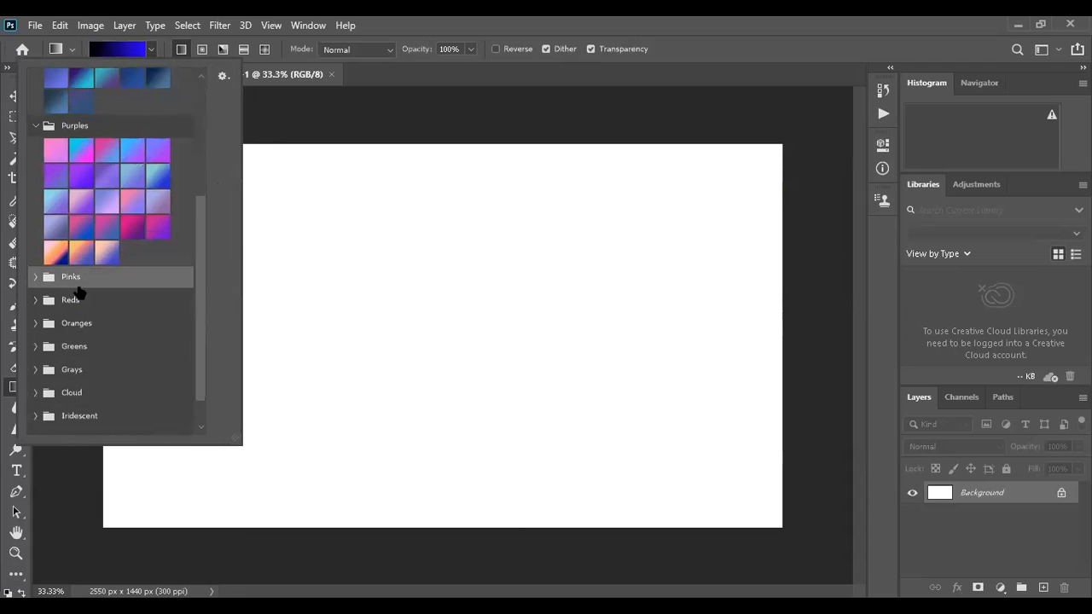
click(30, 276)
scroll(125, 341, down, 3)
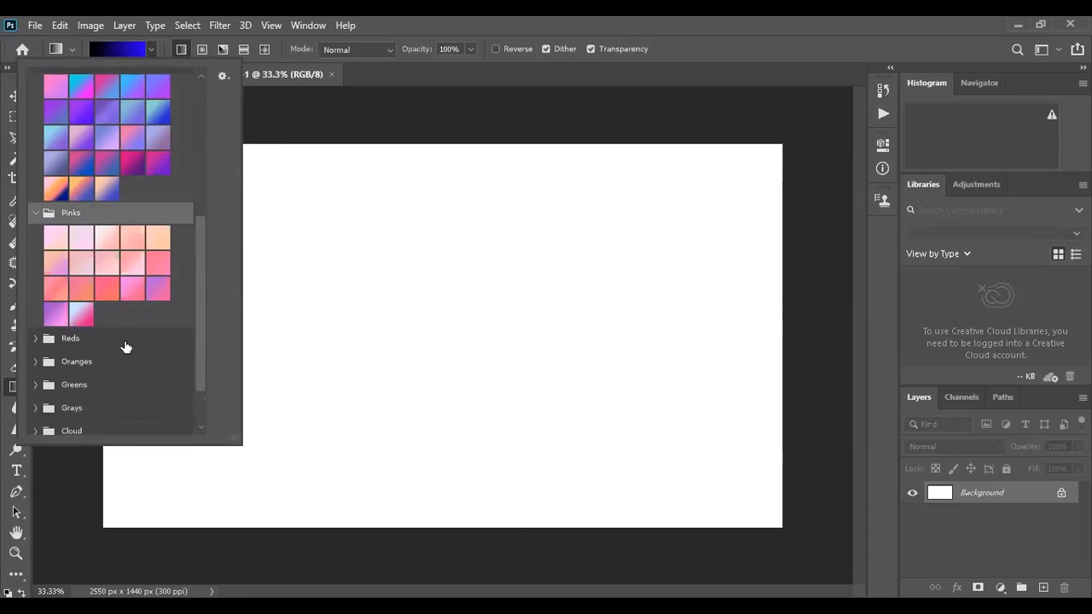
click(33, 301)
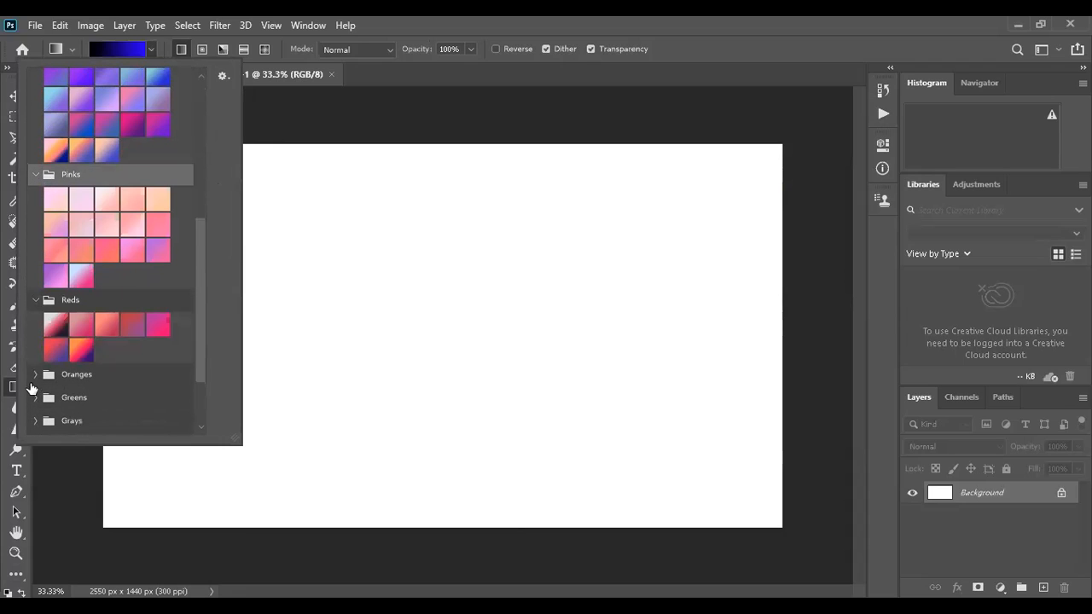
click(35, 373)
scroll(79, 382, down, 1)
scroll(80, 381, down, 3)
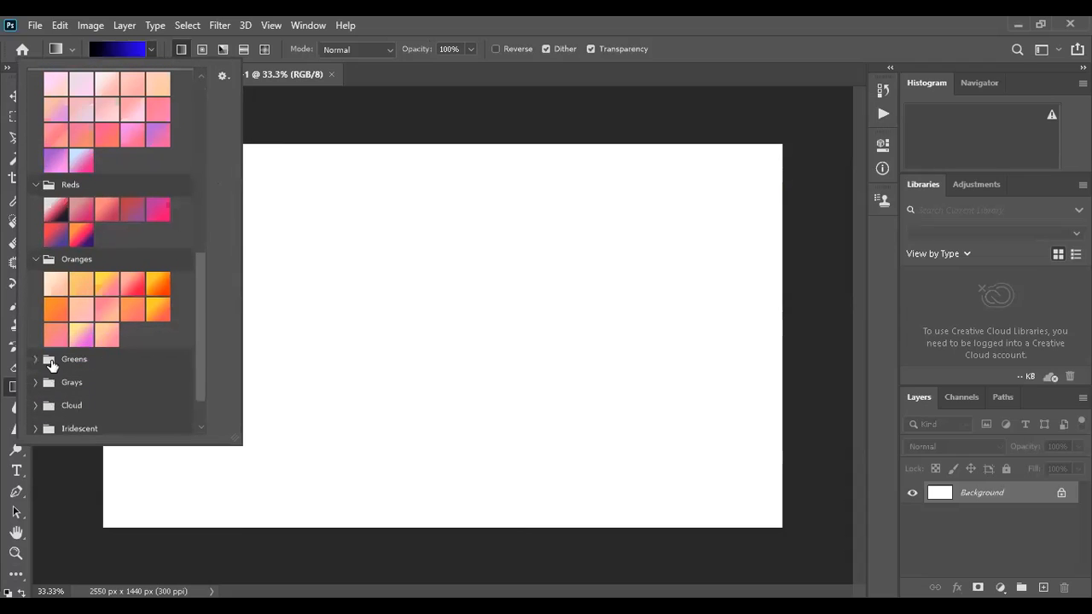
click(34, 368)
scroll(97, 389, down, 5)
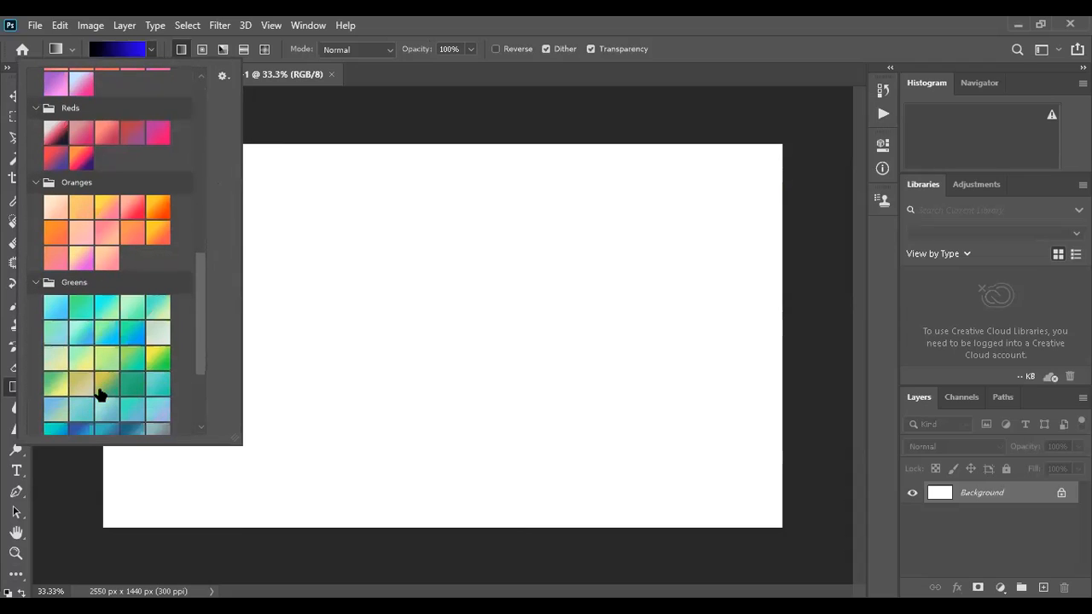
scroll(100, 393, down, 1)
click(35, 356)
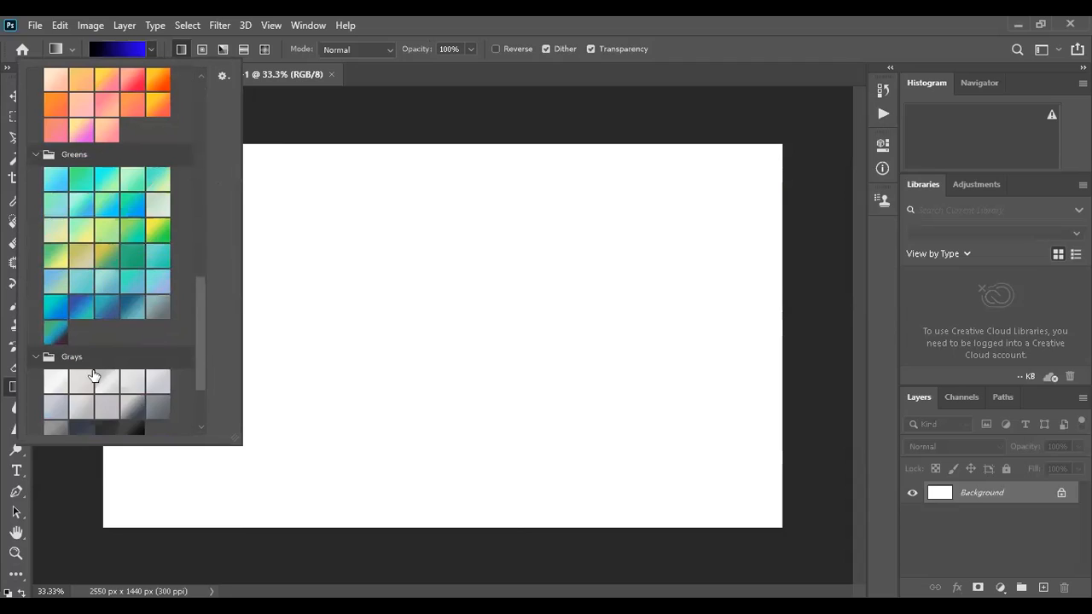
scroll(36, 359, down, 3)
click(38, 359)
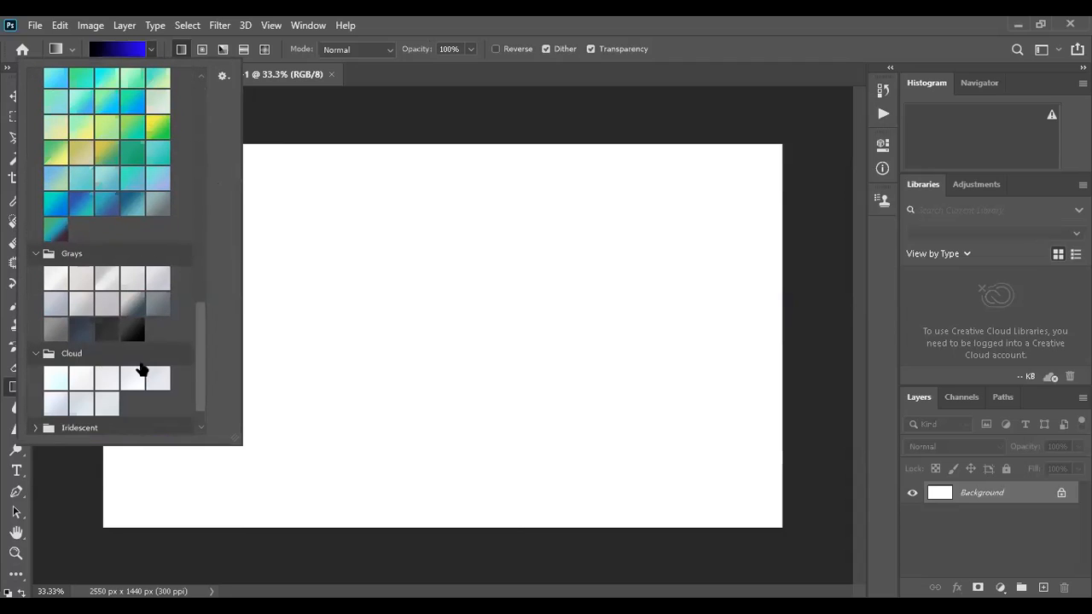
scroll(141, 370, down, 1)
scroll(167, 228, up, 4)
Choose the yellow-to-green preset from Greens and try linear gradients across the banner background in opposite directions
click(165, 229)
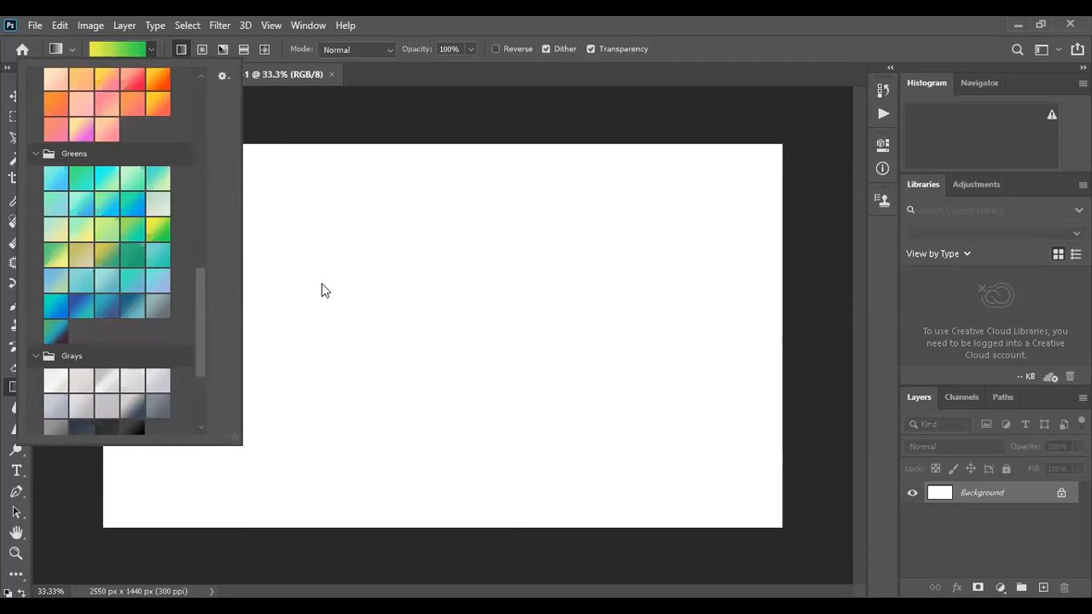
drag(478, 293, 682, 293)
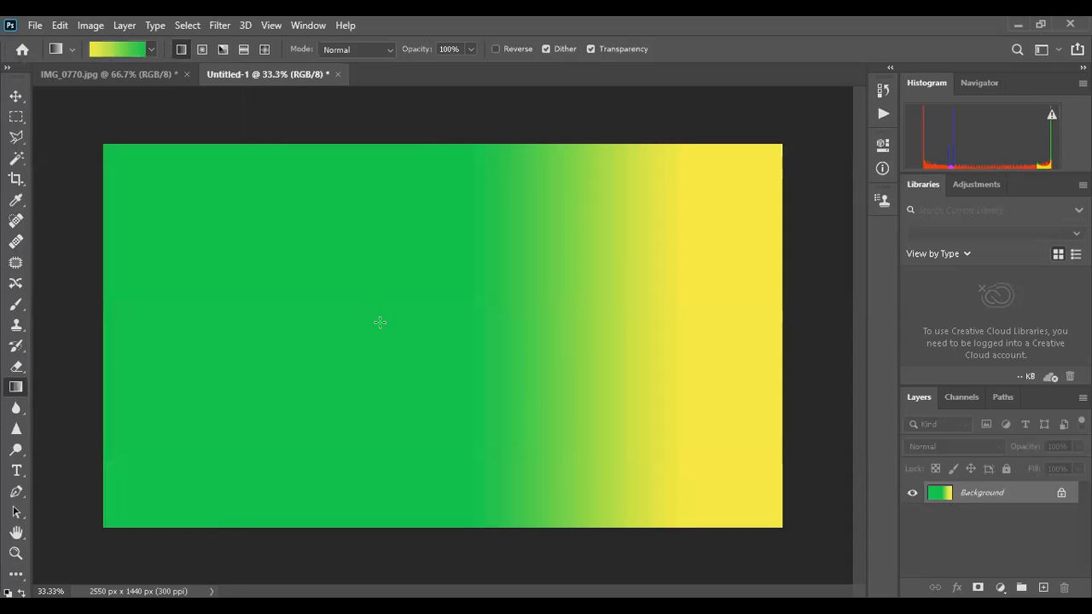
drag(250, 277, 368, 293)
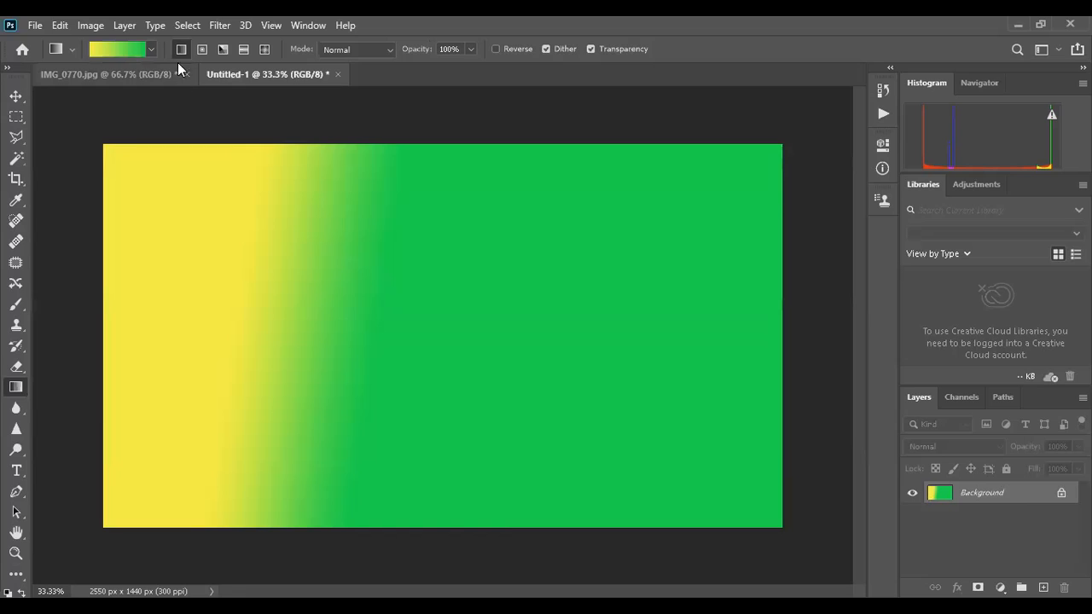
Choose the black-to-transparent preset from Basics, view the color channels, and return to the layer list
click(62, 48)
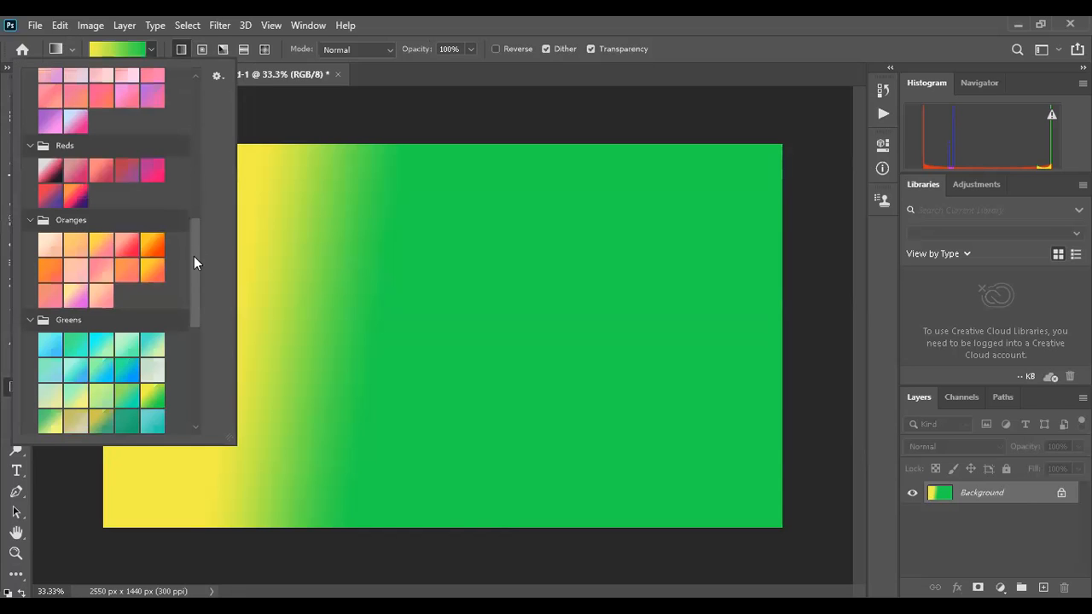
drag(194, 256, 203, 84)
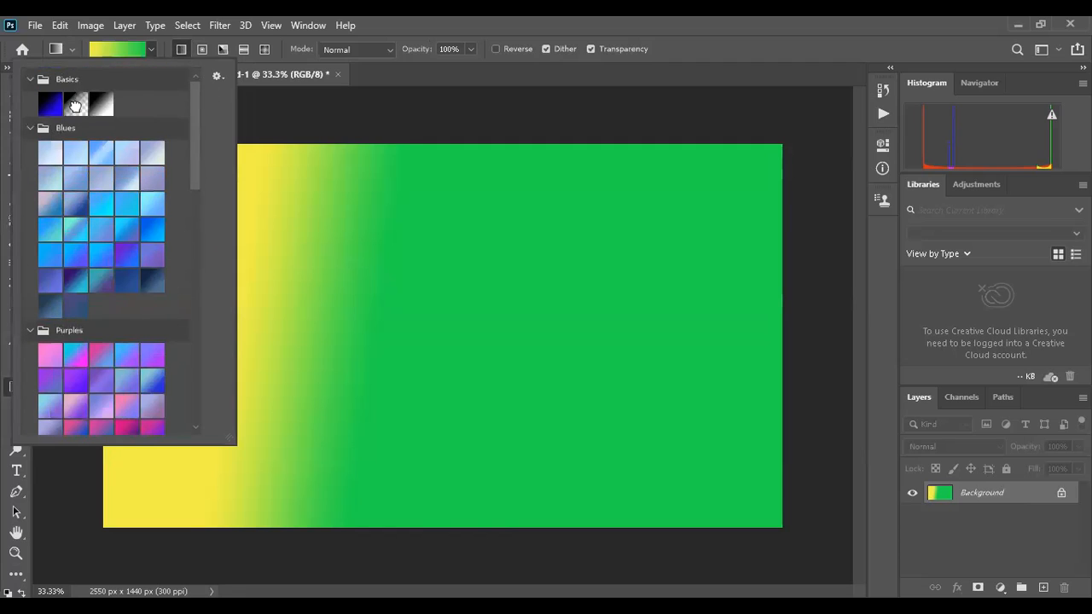
click(76, 103)
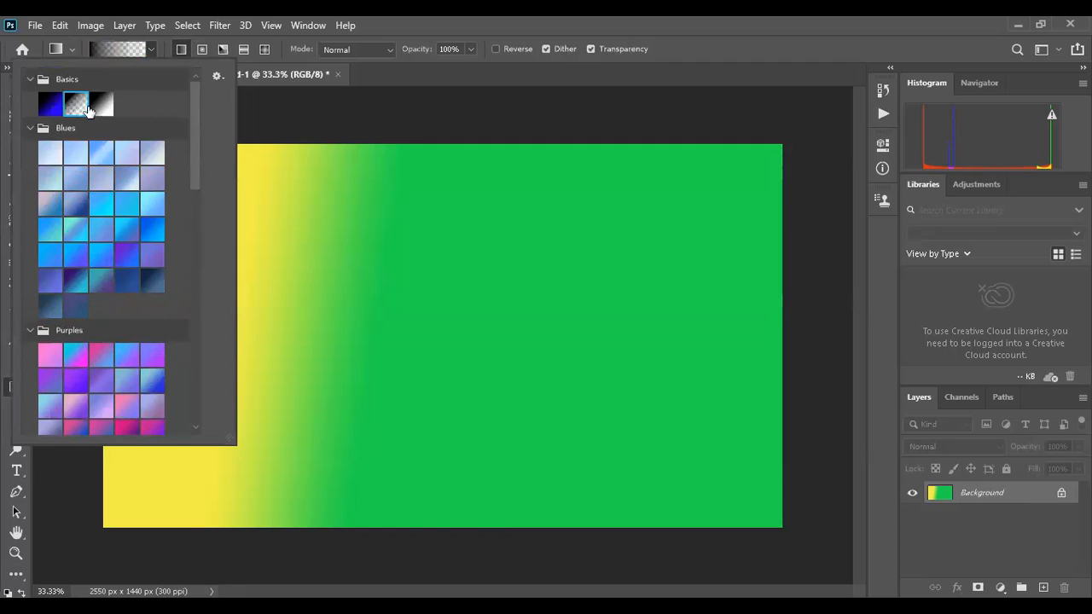
click(962, 394)
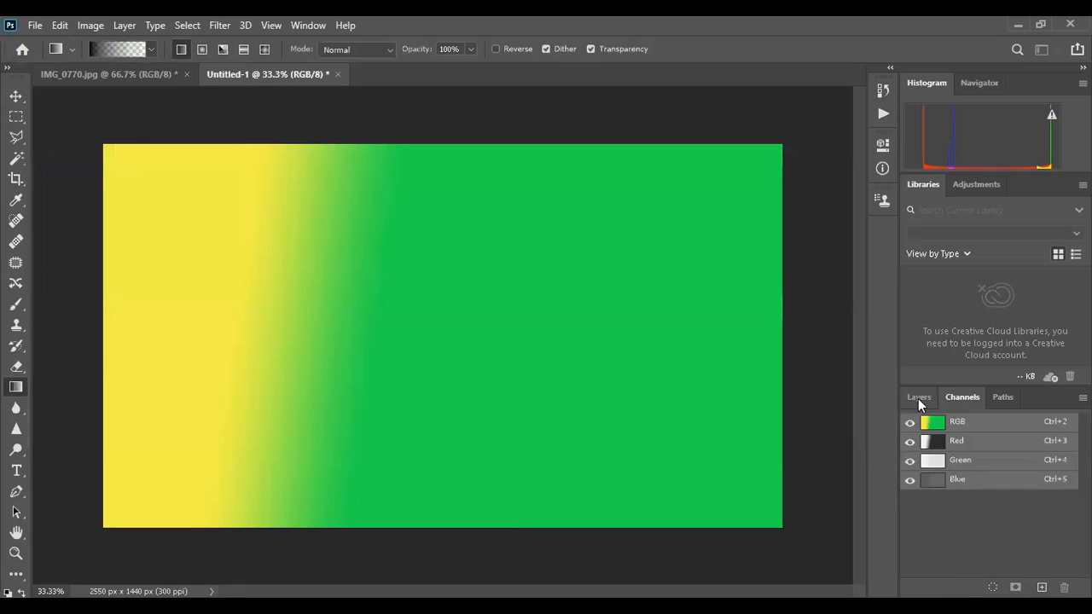
click(918, 398)
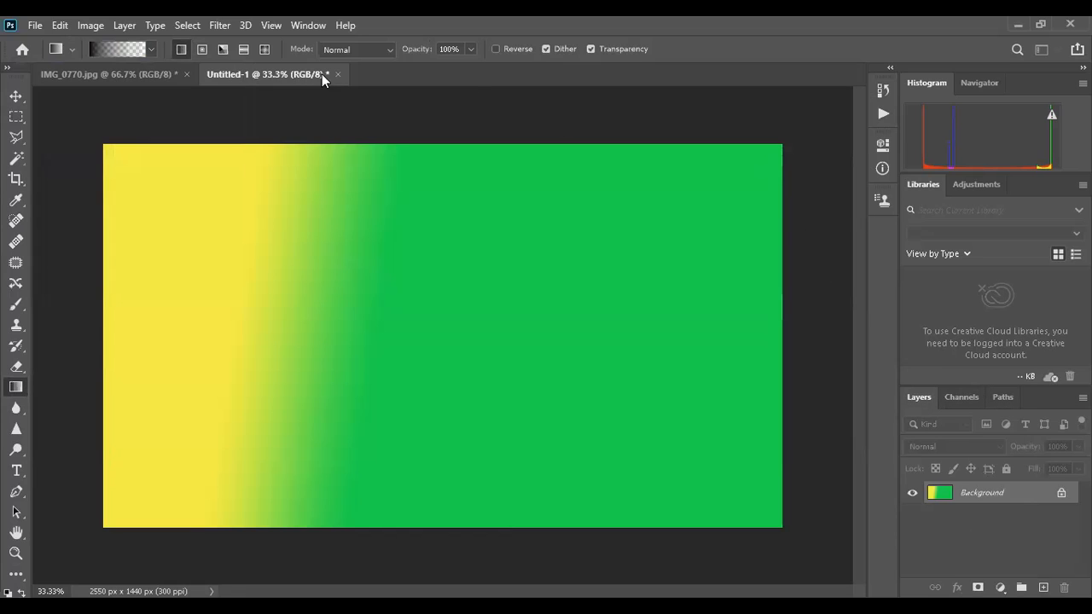
Load the Circular Rainbow gradient tool preset and collapse the gradient preset groups from Basics to Cloud
click(65, 49)
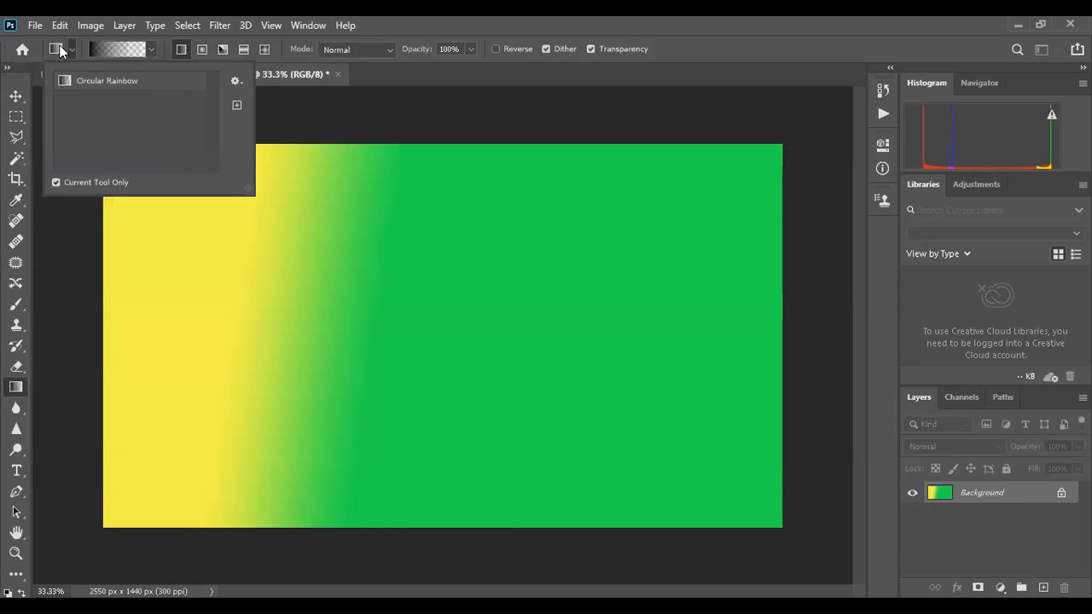
click(137, 82)
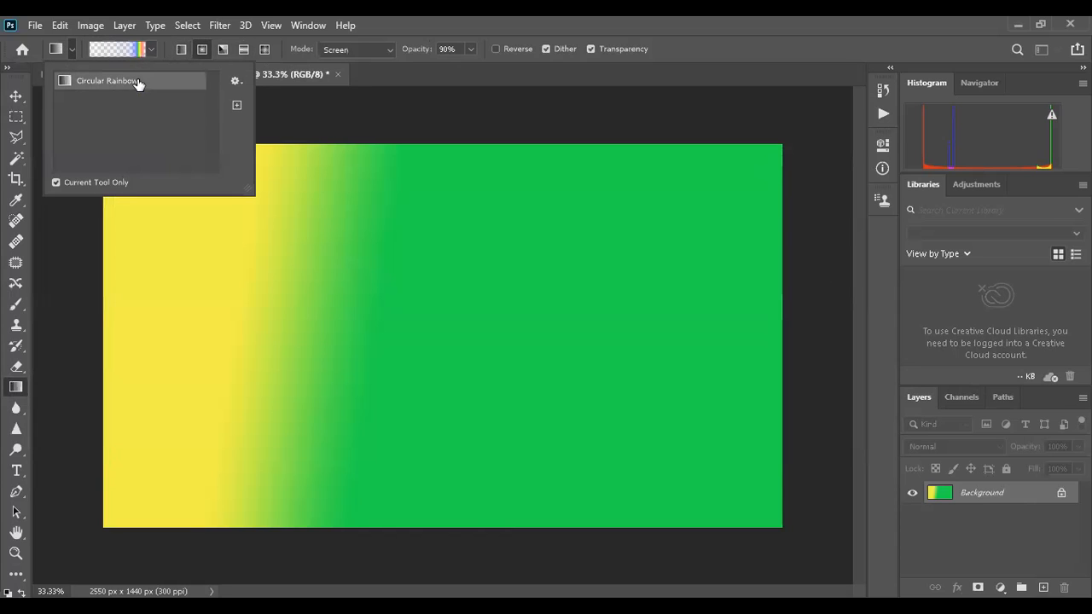
click(150, 49)
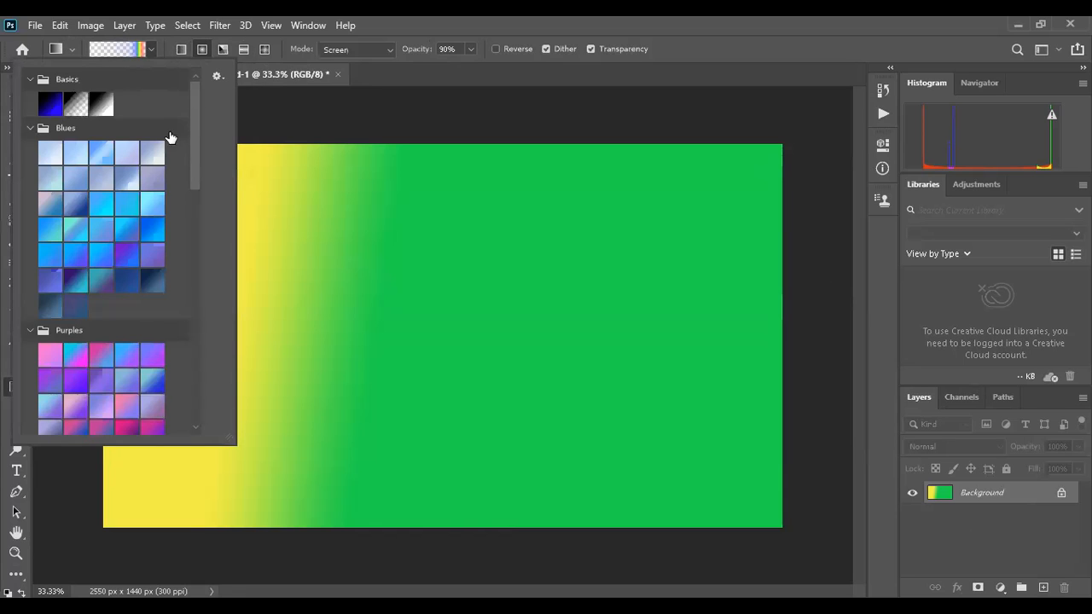
click(30, 79)
click(30, 102)
click(30, 125)
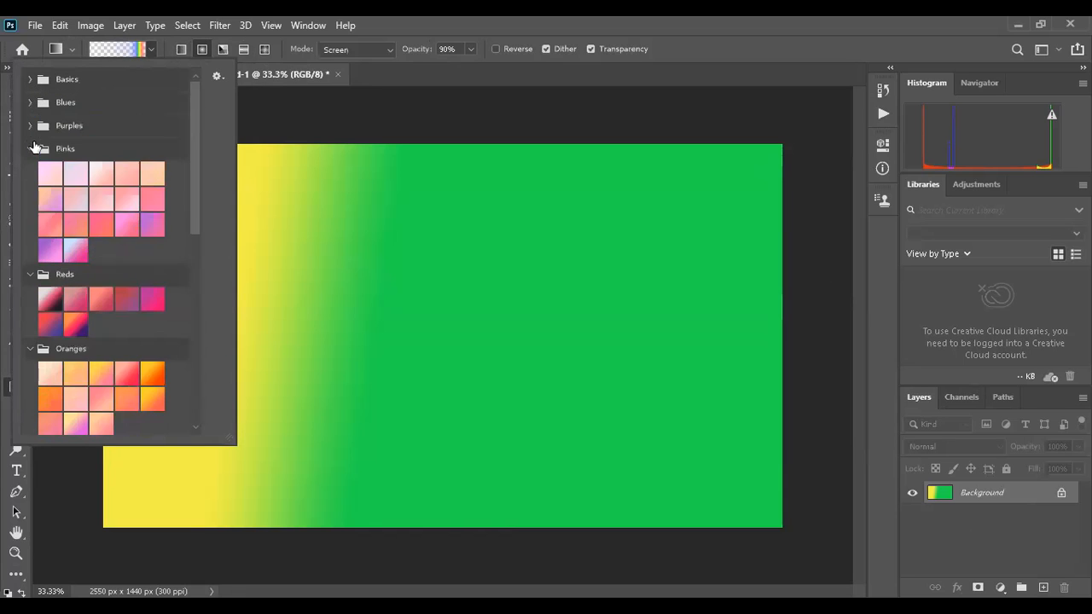
click(30, 149)
click(30, 171)
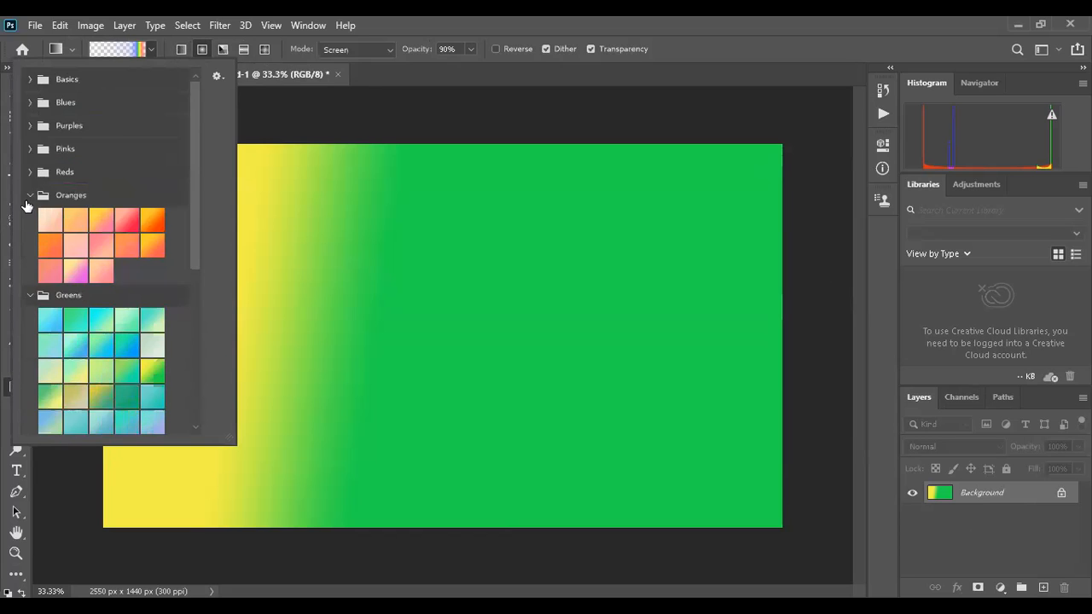
click(30, 195)
click(30, 218)
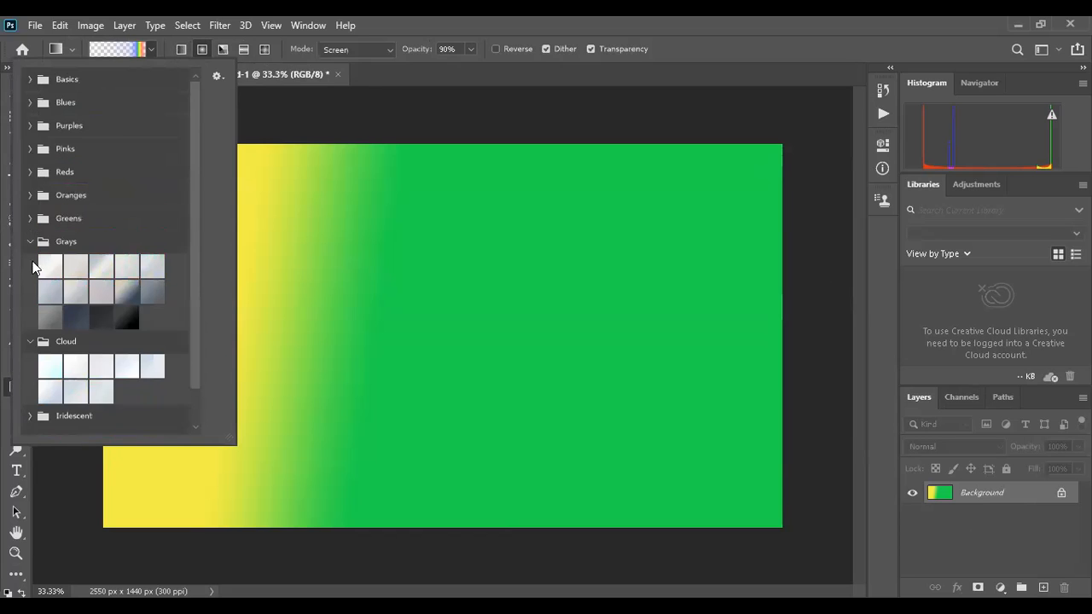
click(30, 241)
click(29, 265)
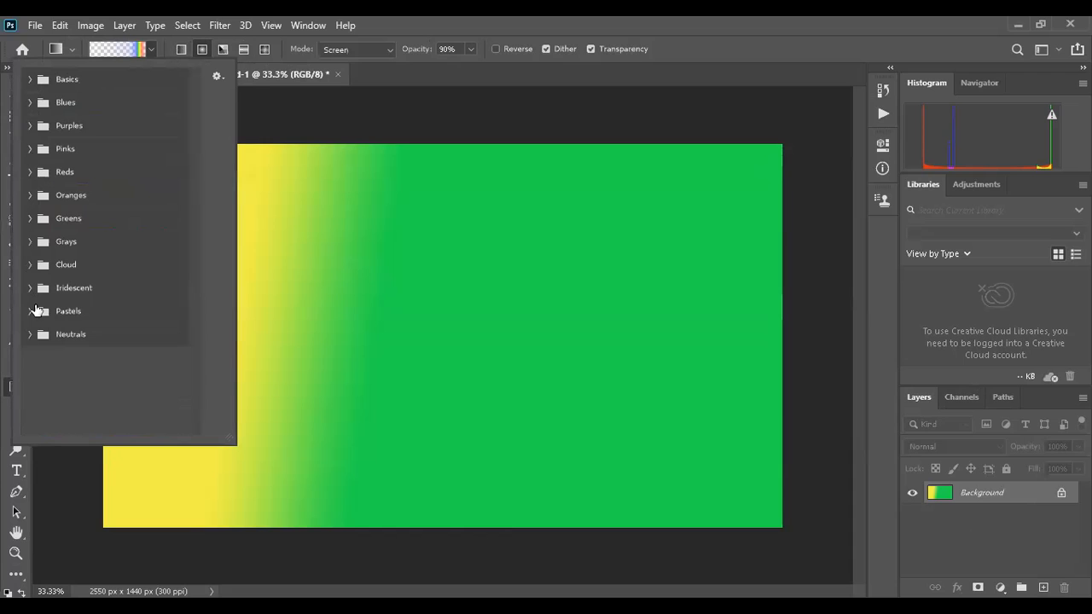
click(315, 57)
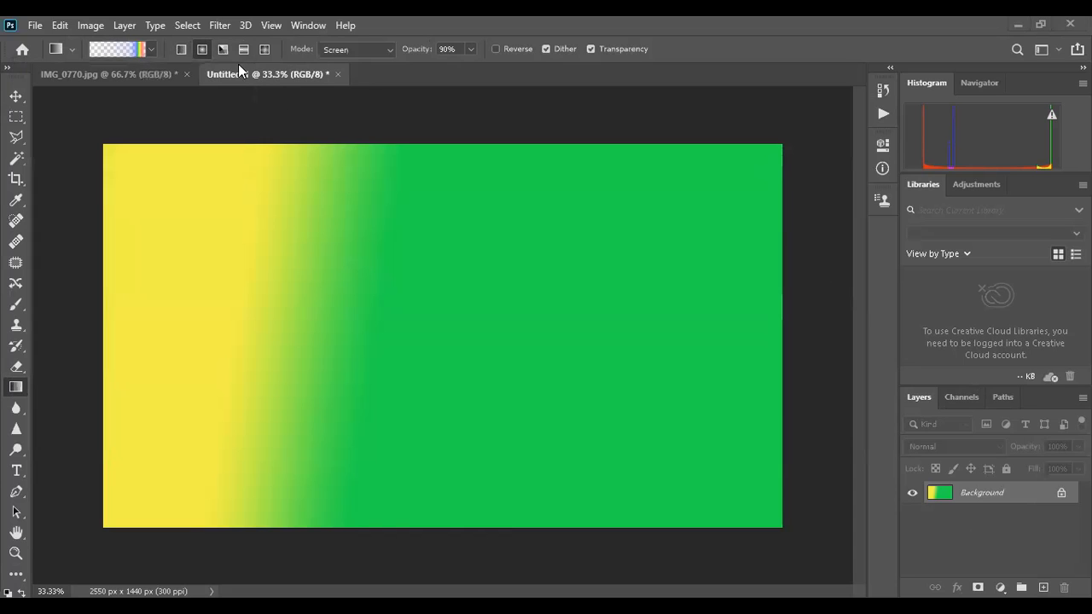
Try a circular rainbow gradient over the banner's green area, and undo all gradients back to the blank white background
drag(525, 220, 385, 239)
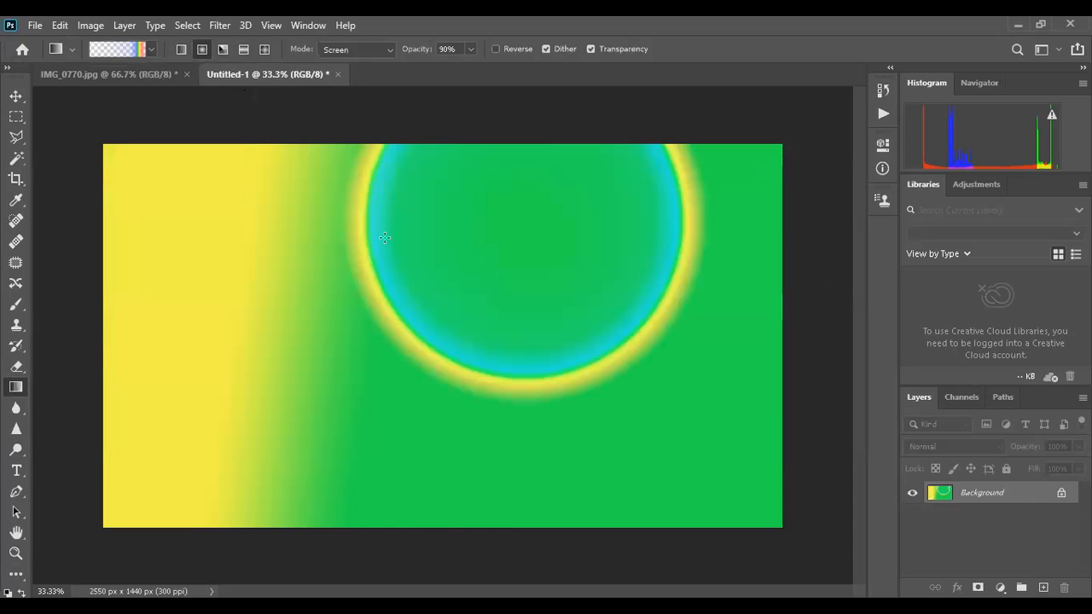
key(ctrl+z)
key(ctrl+z)
key(ctrl+z)
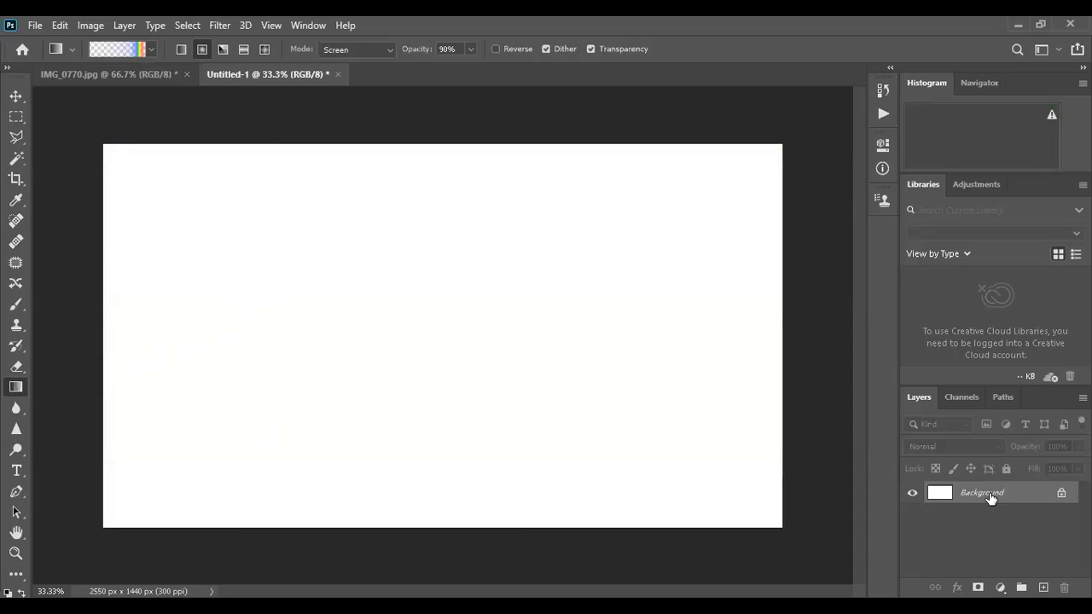
Add a new layer above the background, try a large circular rainbow gradient on it, and undo the gradient
click(1042, 587)
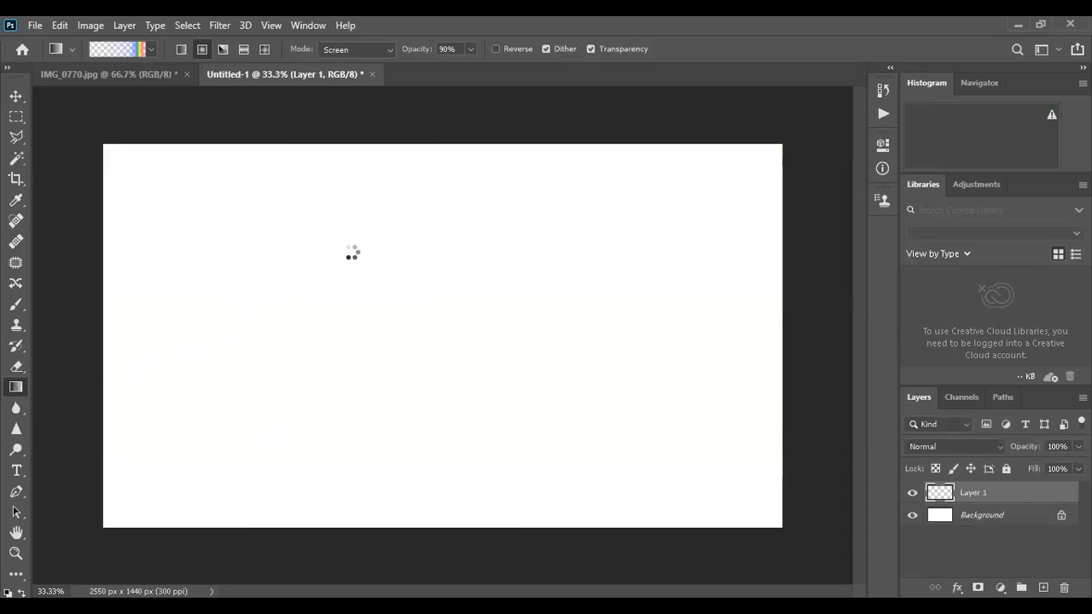
drag(219, 286, 616, 347)
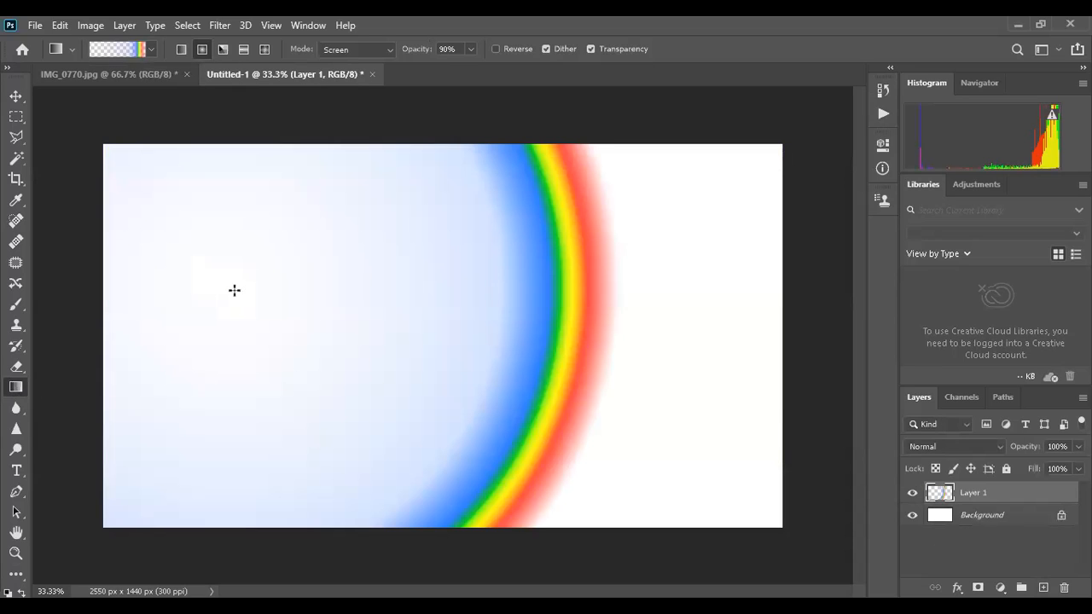
key(ctrl+z)
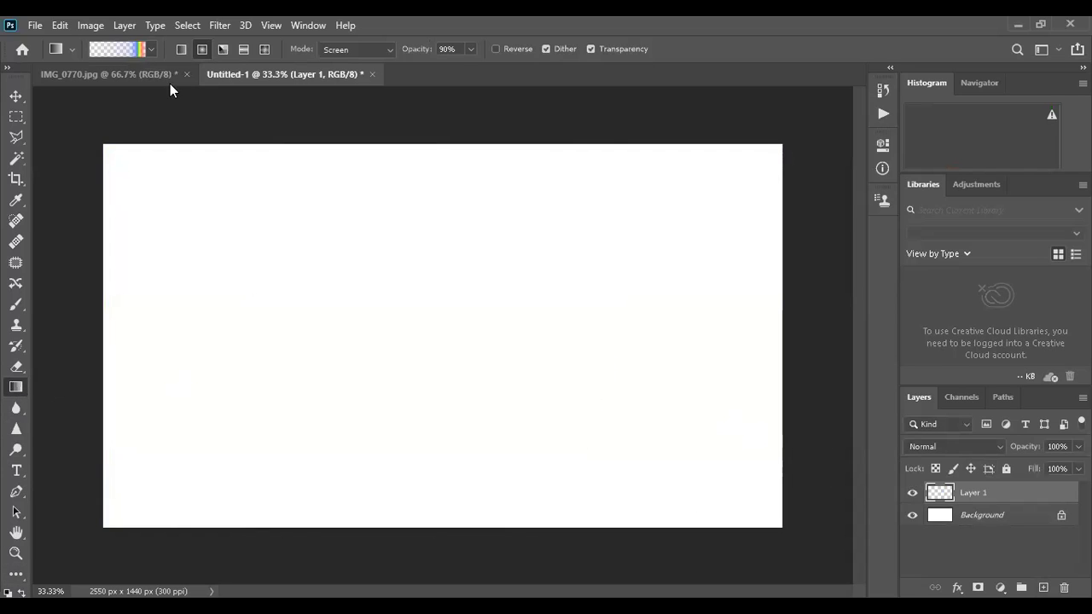
Try the linear gradient style and reload the Circular Rainbow tool preset
click(152, 48)
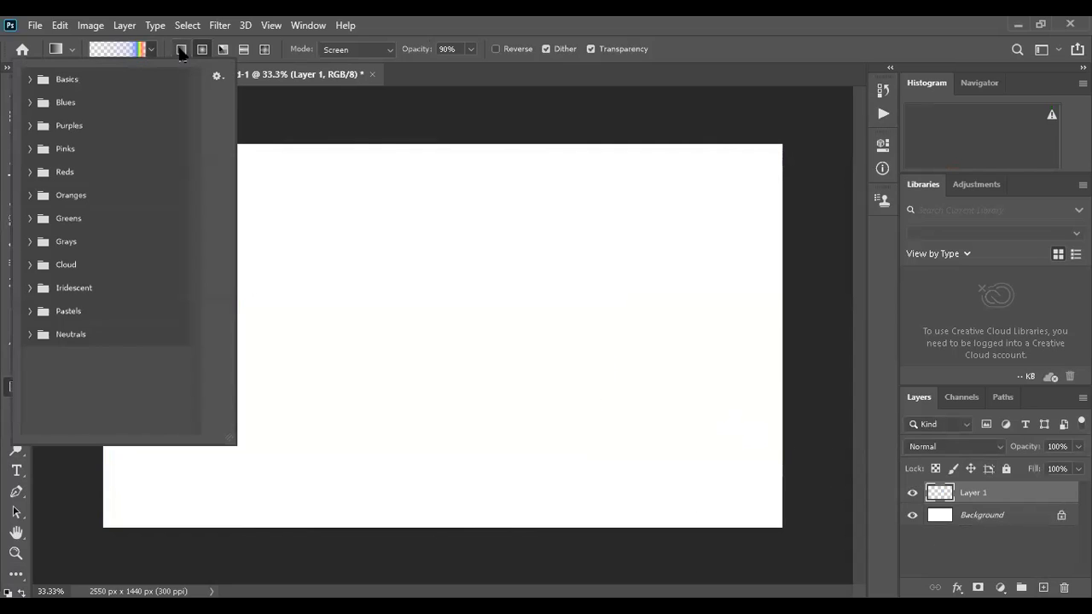
click(181, 49)
click(345, 51)
click(321, 51)
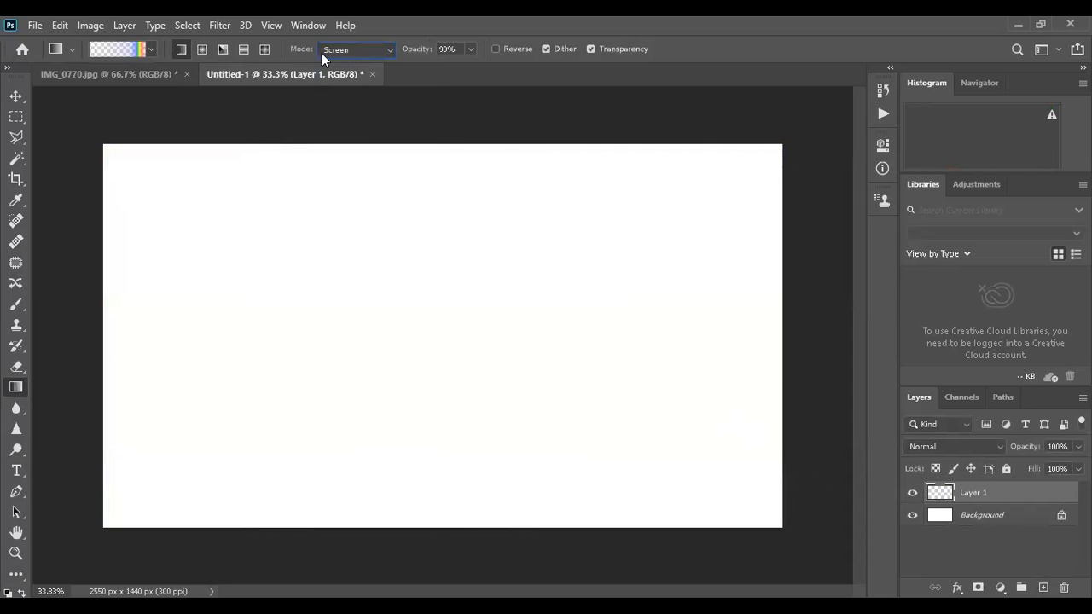
click(72, 52)
click(171, 81)
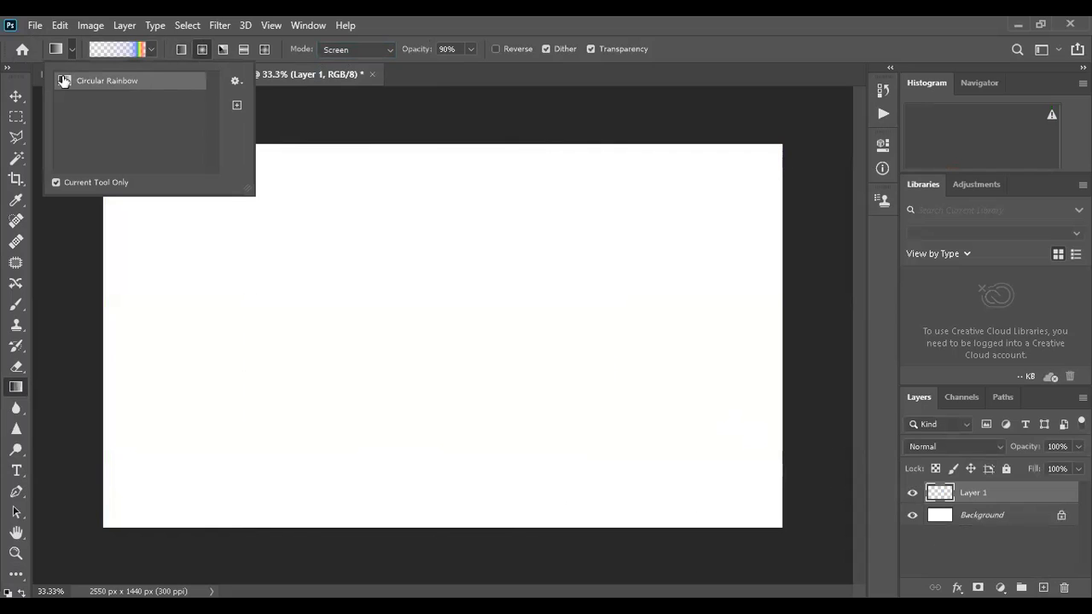
click(237, 81)
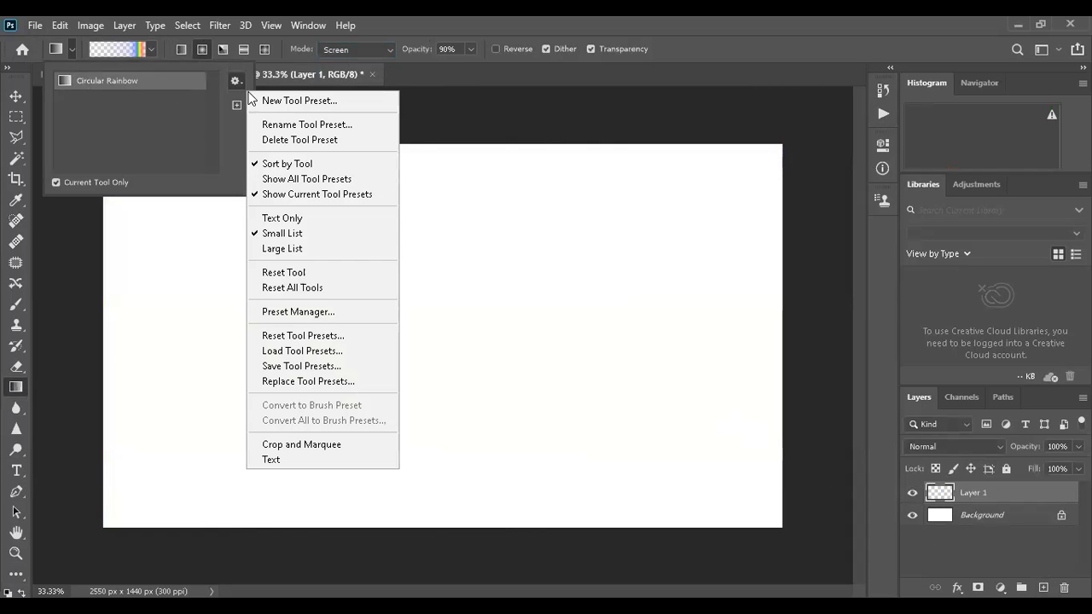
click(235, 103)
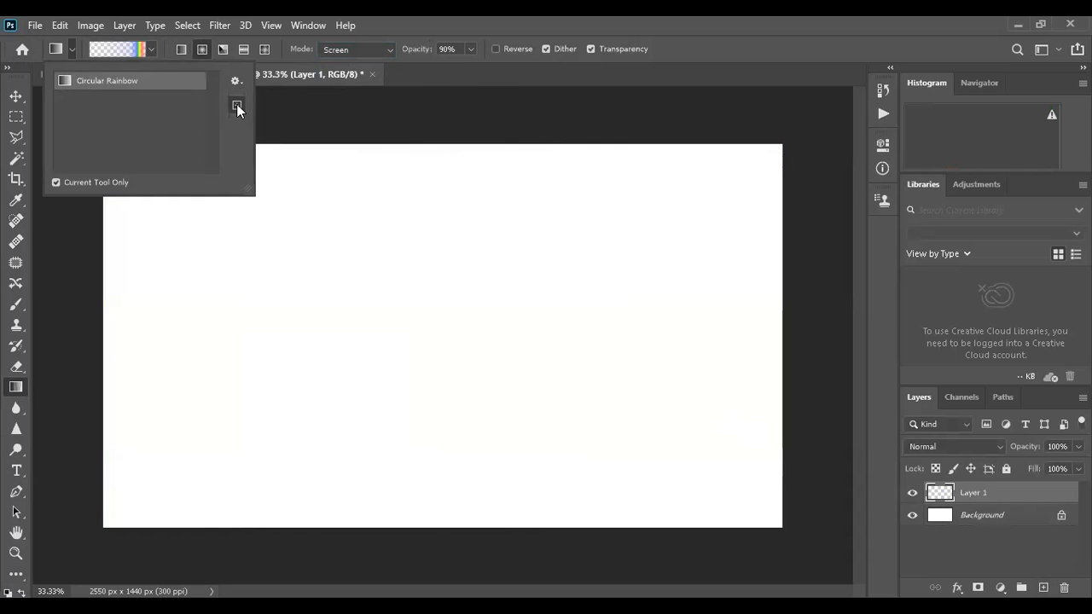
click(236, 104)
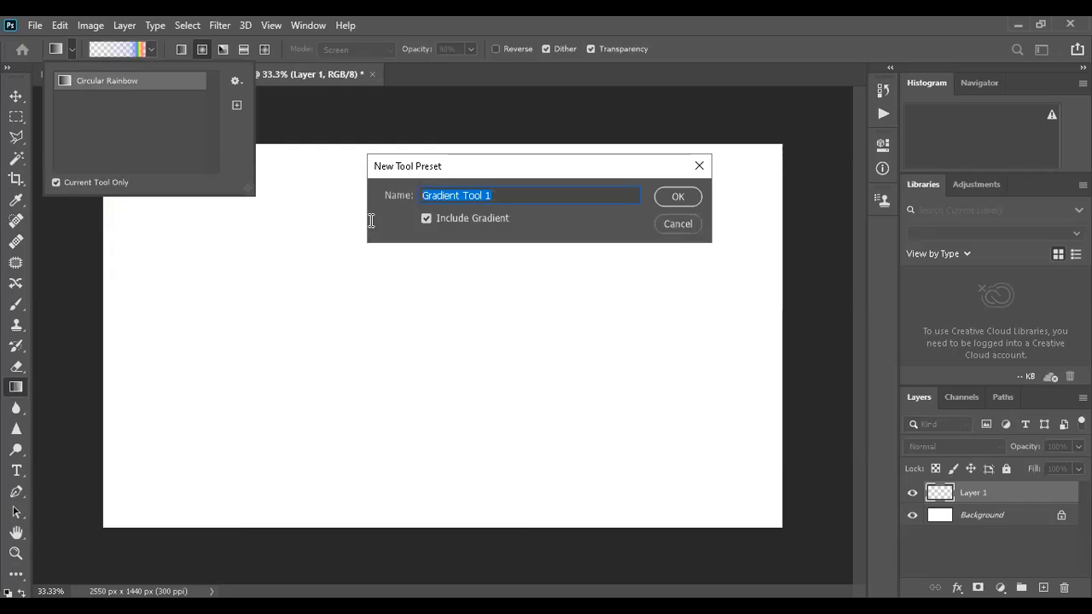
key(Escape)
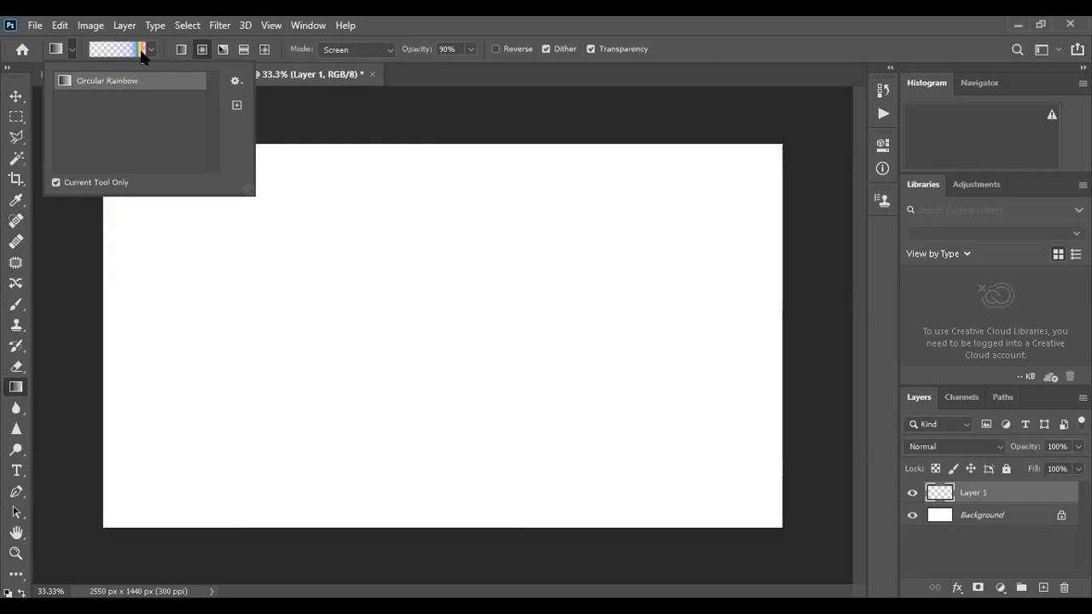
click(72, 49)
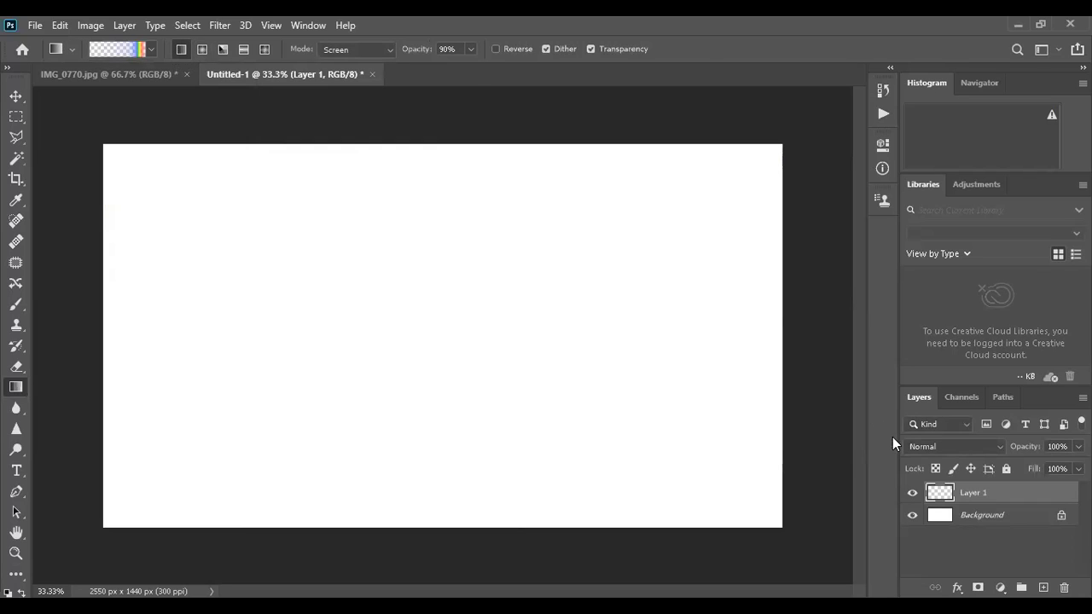
Turn the empty Layer 1 into a Gradient fill layer and move its settings dialog clear of the banner
click(976, 542)
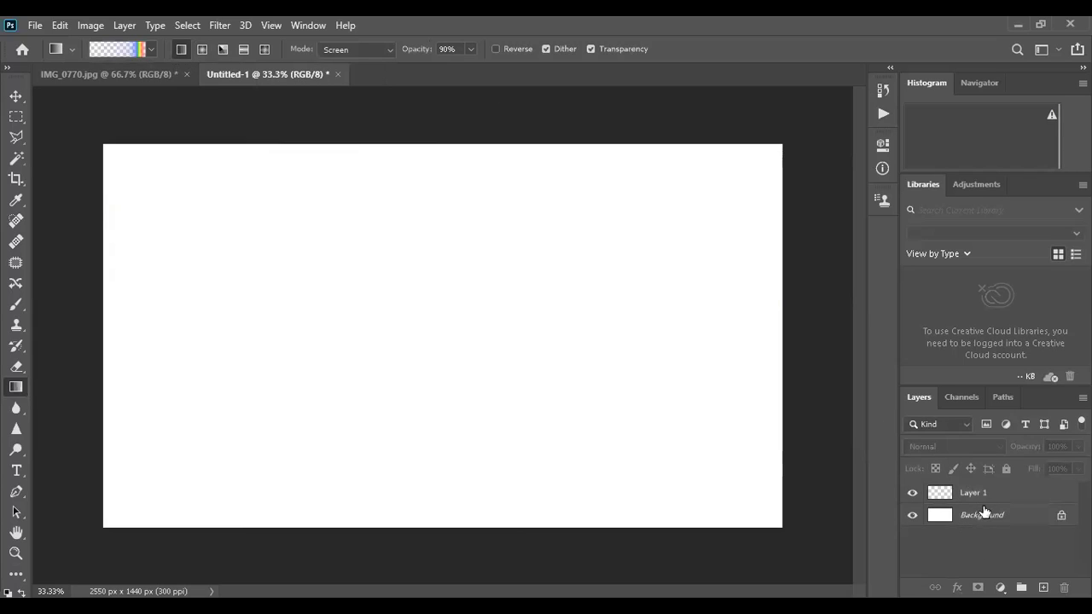
click(978, 497)
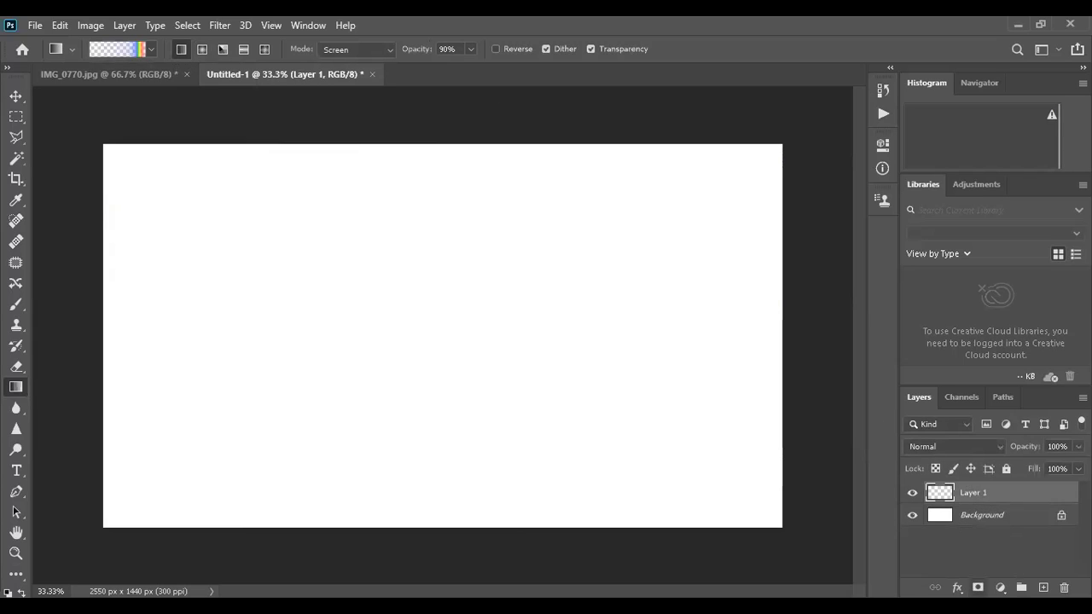
click(1000, 587)
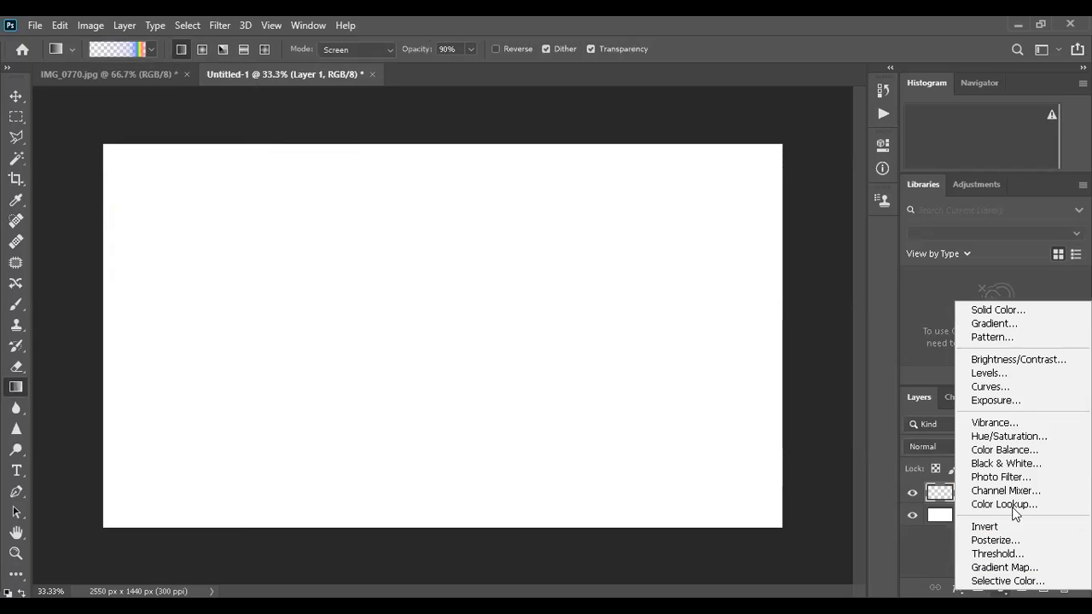
click(1009, 322)
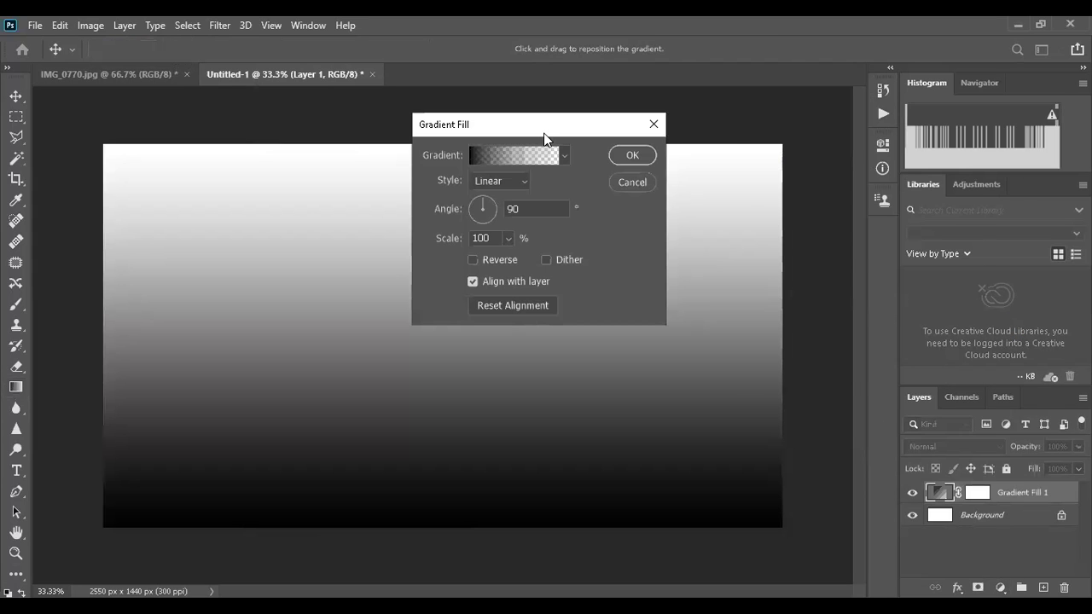
drag(544, 139, 852, 191)
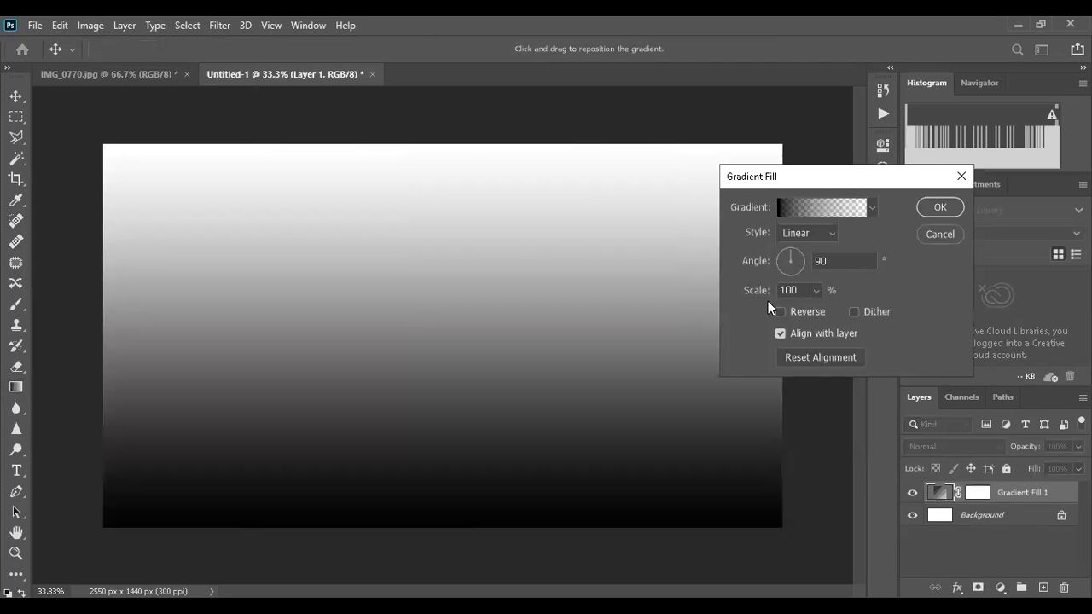
Edit the fill's gradient and set its starting color stop to red ff0000
click(810, 217)
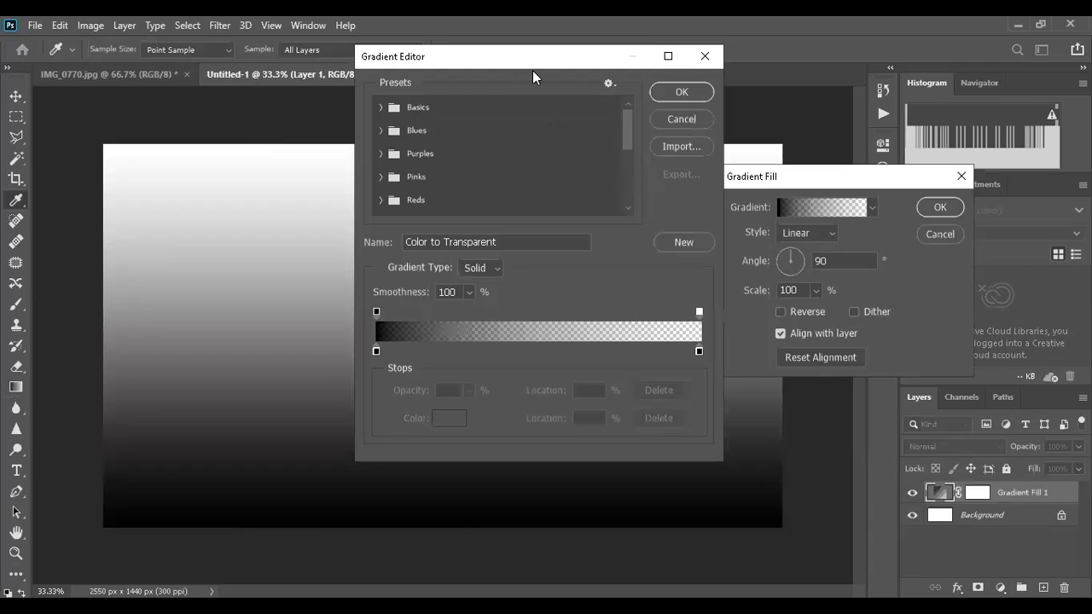
drag(532, 70, 842, 236)
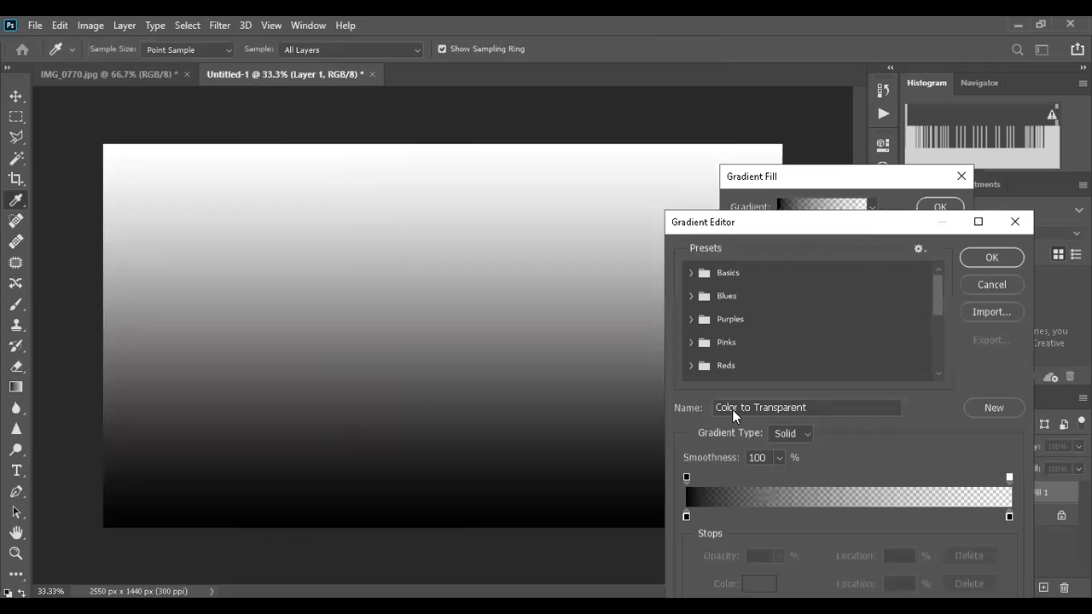
click(686, 517)
click(759, 583)
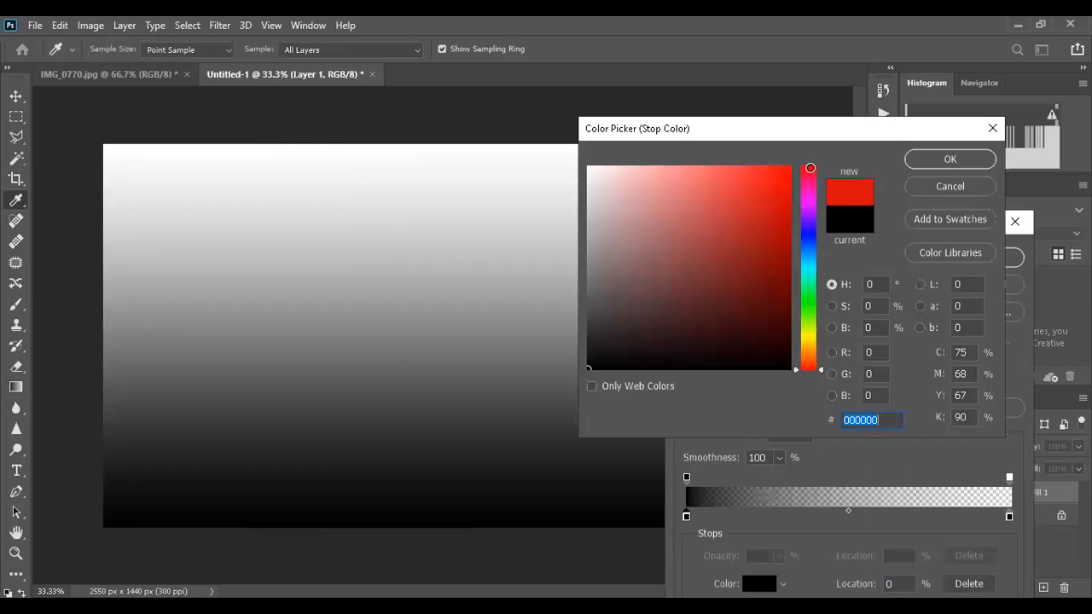
text(ff0000)
click(949, 162)
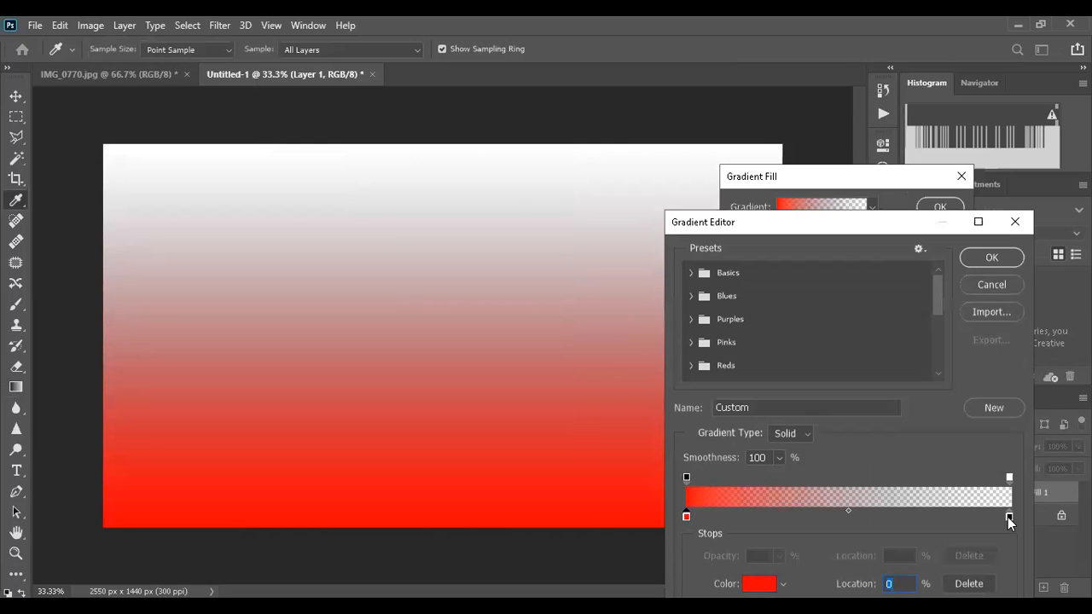
Set the gradient's ending color stop to bright green 0cff00 and apply the gradient fill
click(1008, 517)
click(759, 583)
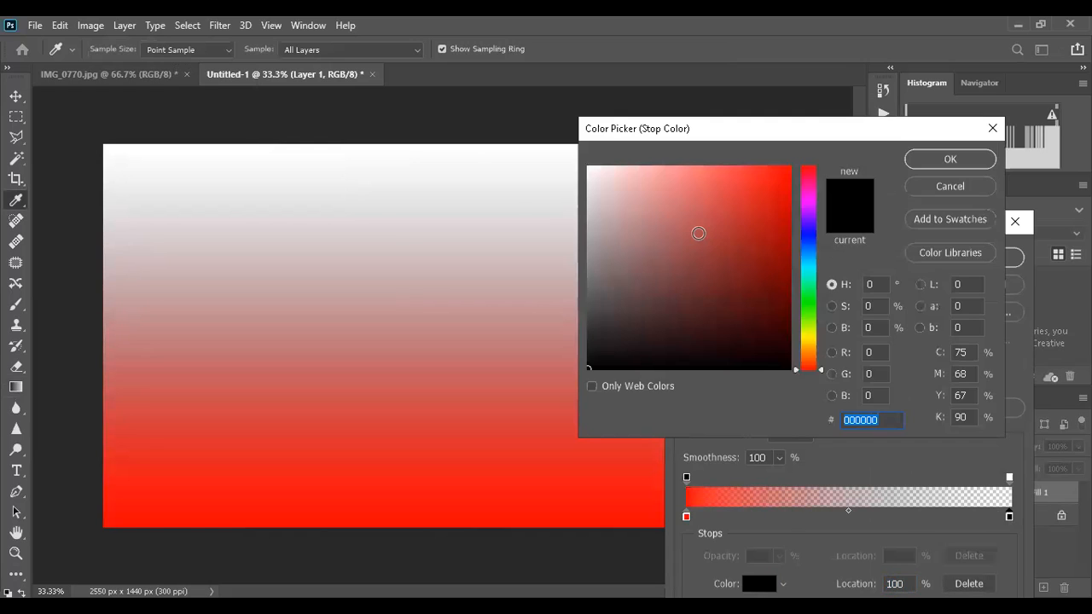
click(803, 300)
click(788, 168)
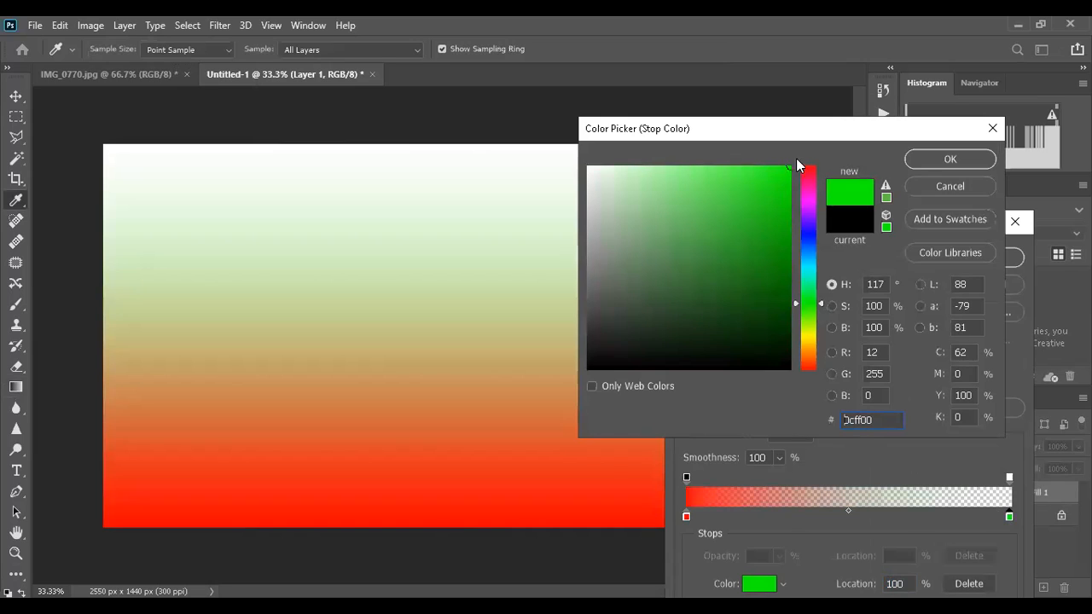
click(929, 162)
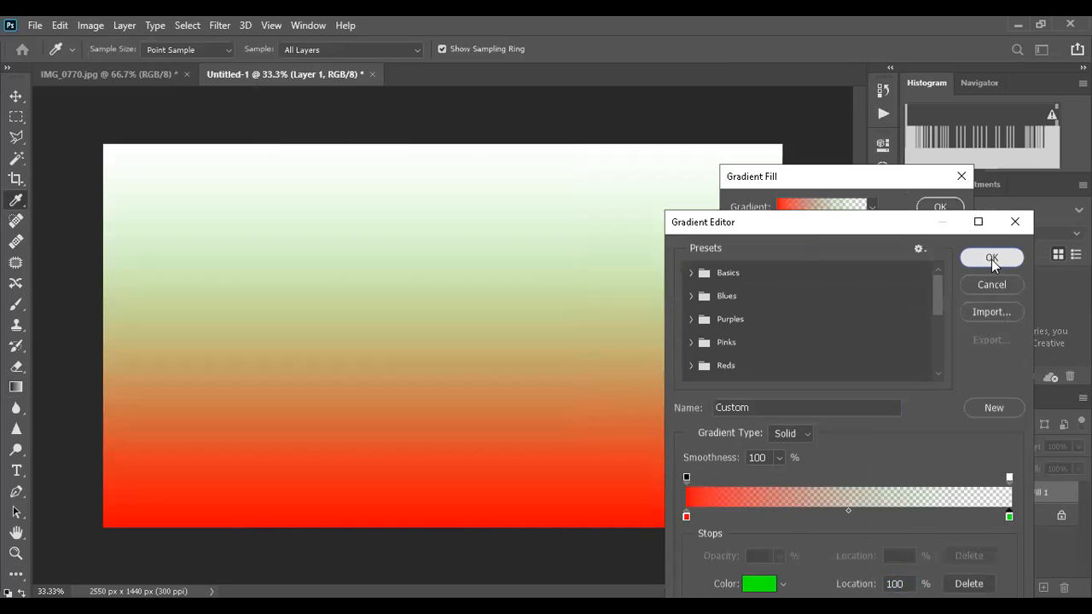
click(988, 257)
click(940, 207)
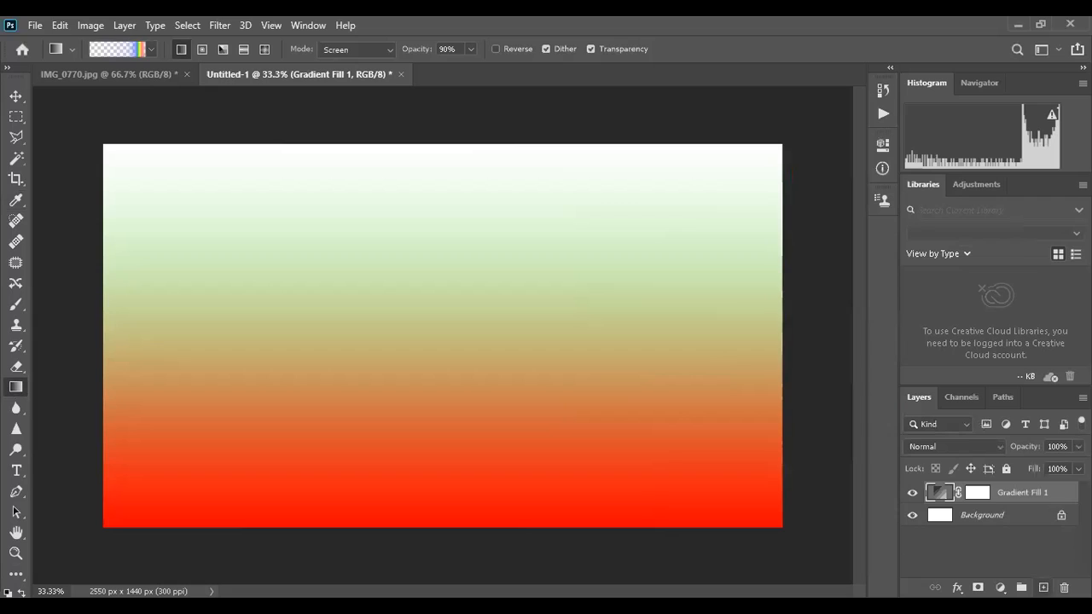
Add a new layer above the gradient fill and start a second Gradient fill on it at an angle of 24.56°
click(1042, 588)
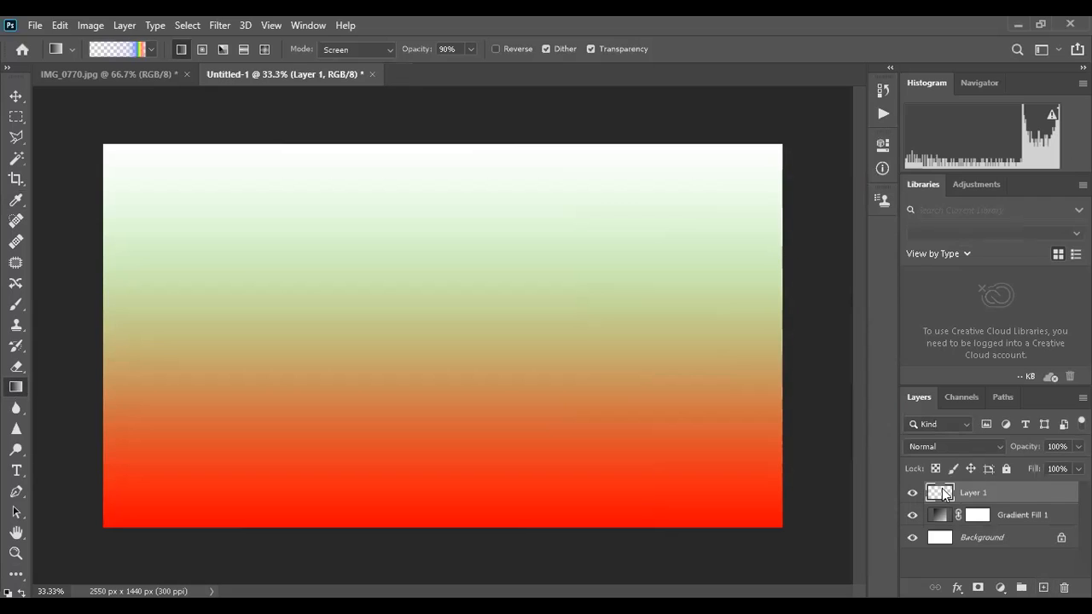
right_click(942, 492)
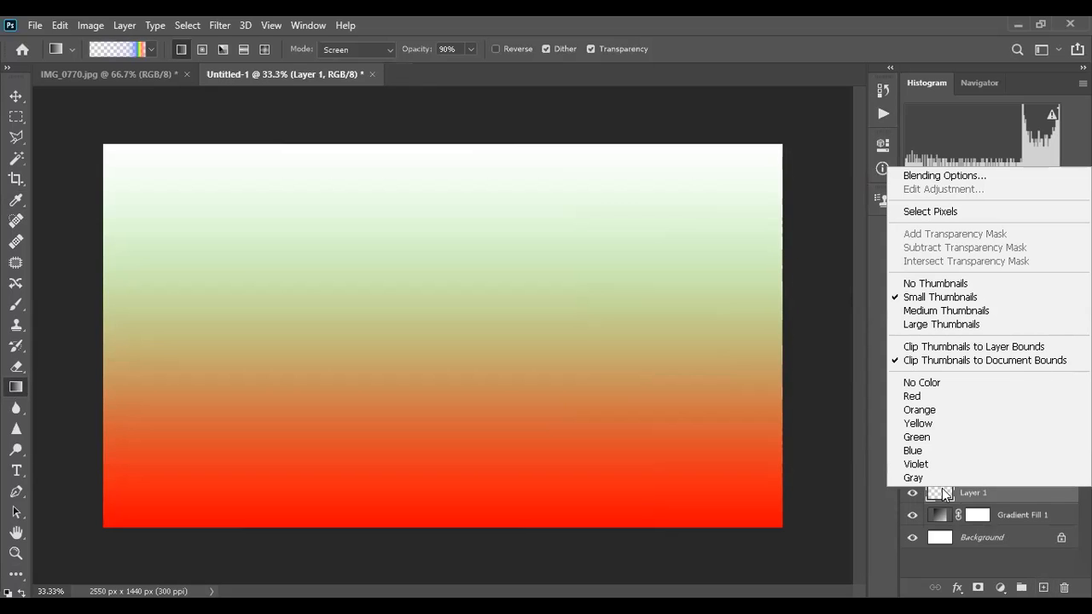
click(978, 565)
click(999, 587)
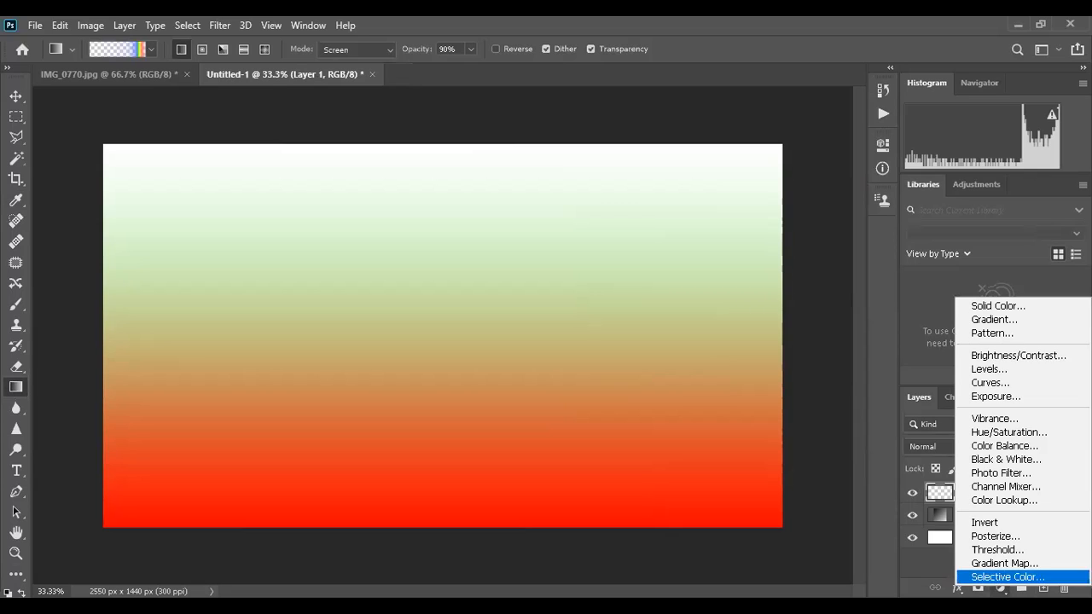
click(941, 567)
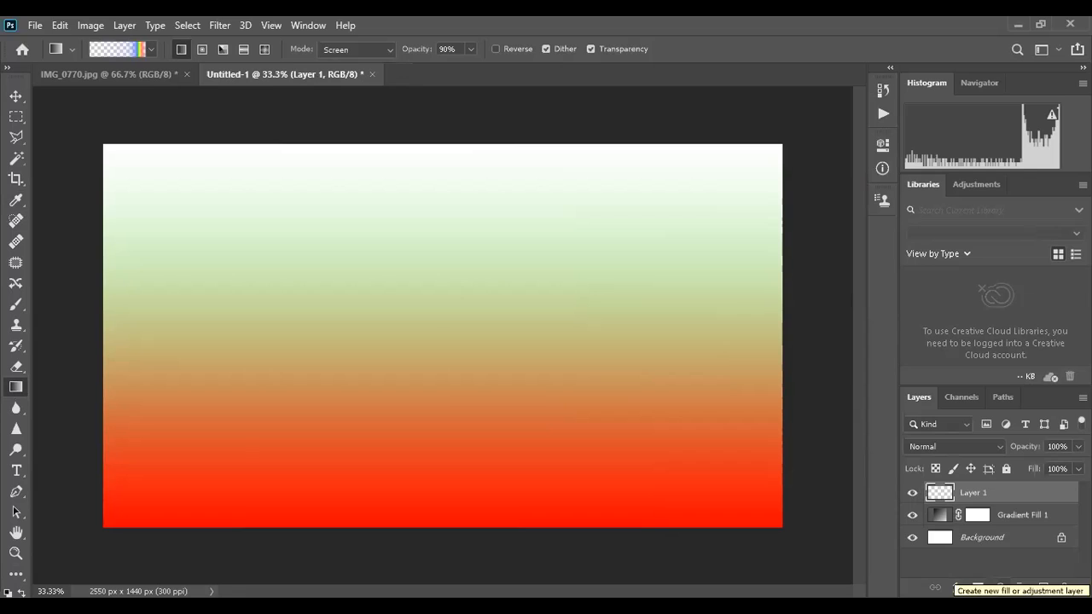
click(1000, 588)
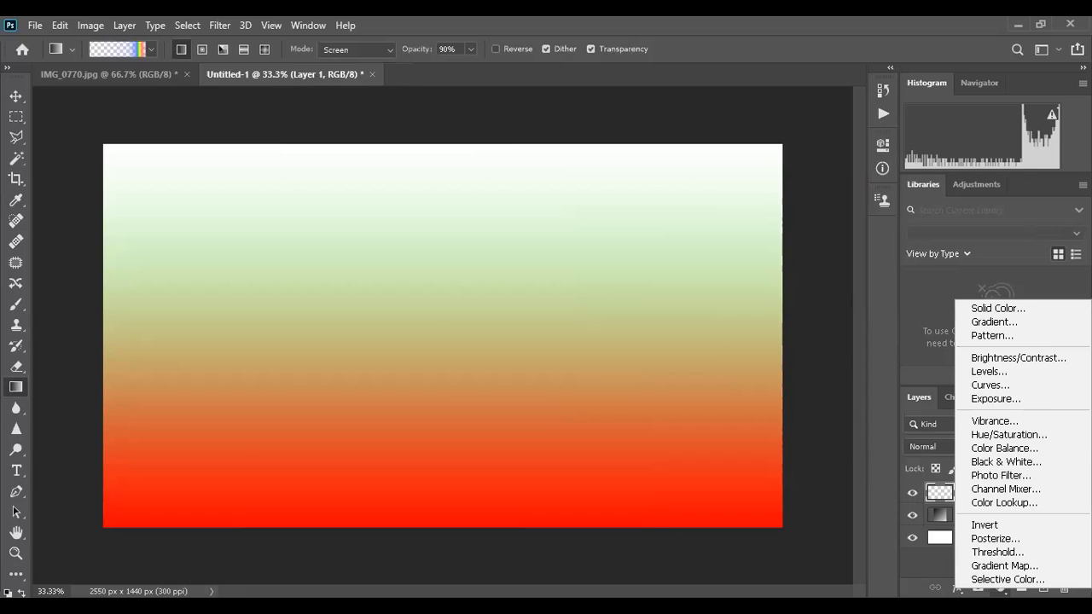
click(1005, 329)
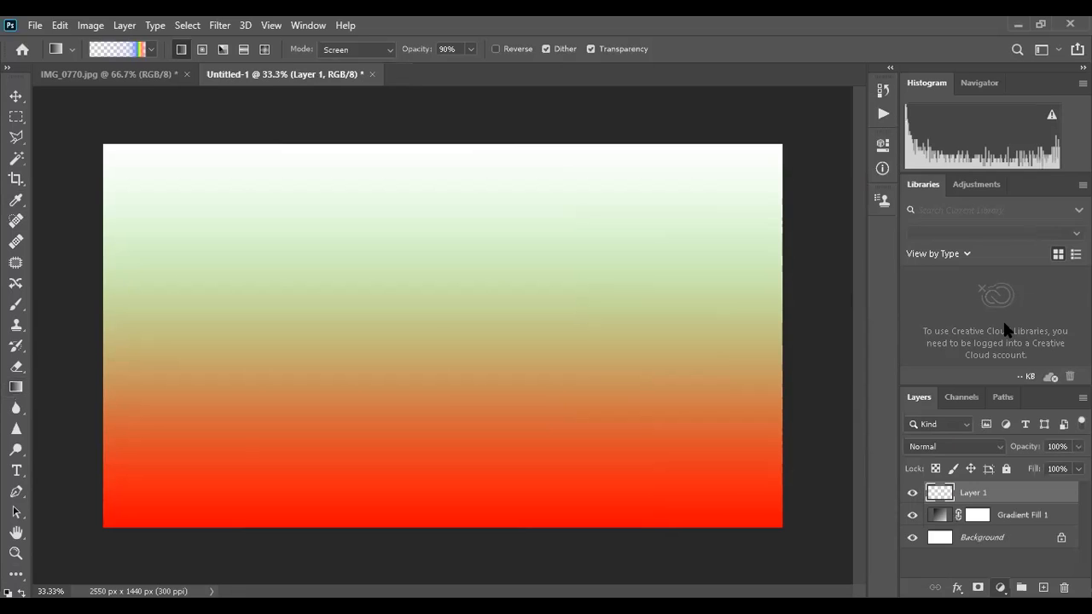
mouse_move(791, 256)
mouse_down()
mouse_move(781, 263)
mouse_move(801, 253)
mouse_move(779, 260)
mouse_move(802, 257)
mouse_up()
click(802, 206)
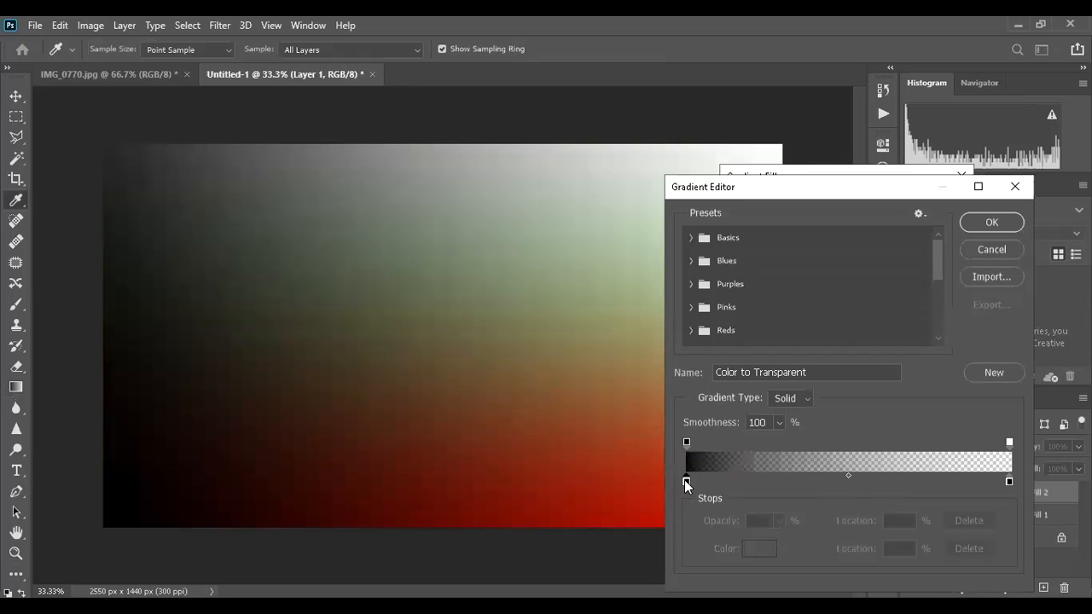
Set the second fill's starting color stop to blue 0096ff
click(686, 481)
click(766, 551)
click(808, 253)
drag(787, 208, 801, 153)
click(950, 159)
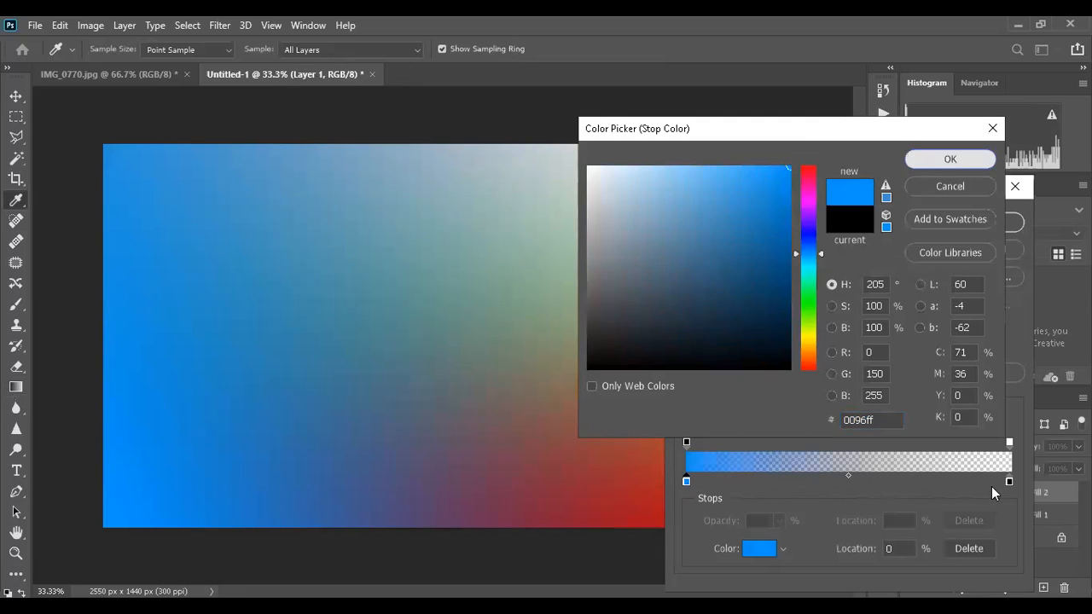
Set the second fill's ending color stop to pale pink ffd4d4 at location 50%
drag(1007, 480, 1004, 479)
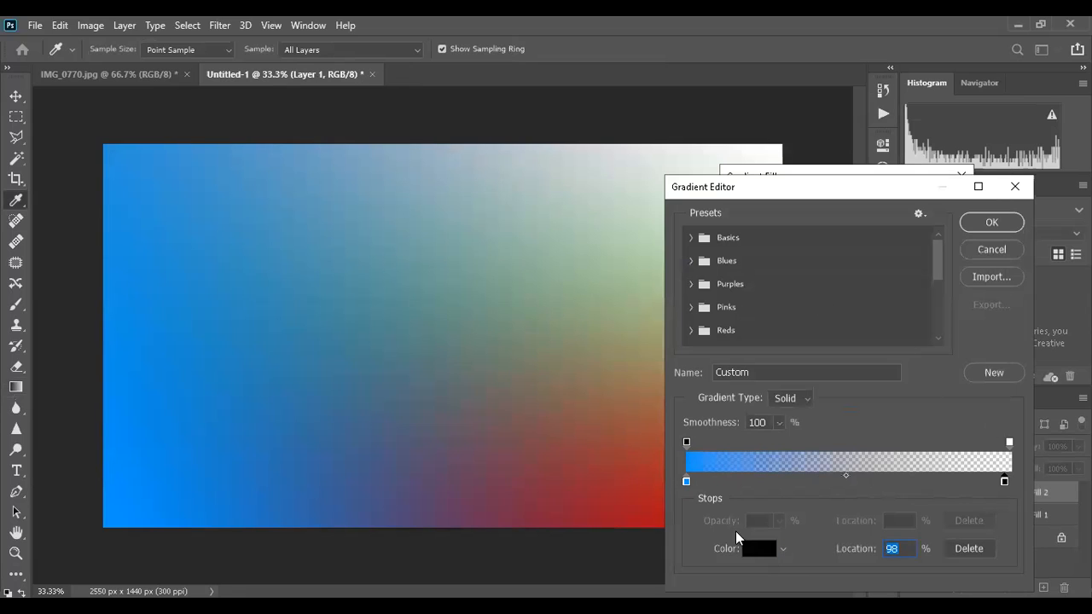
click(759, 548)
drag(650, 194, 620, 164)
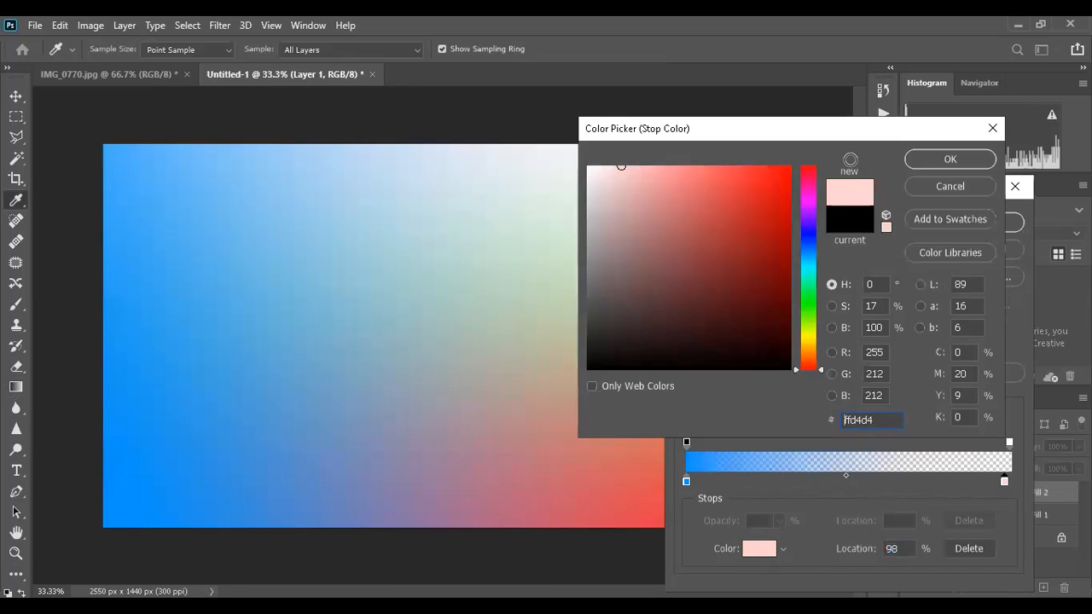
click(939, 161)
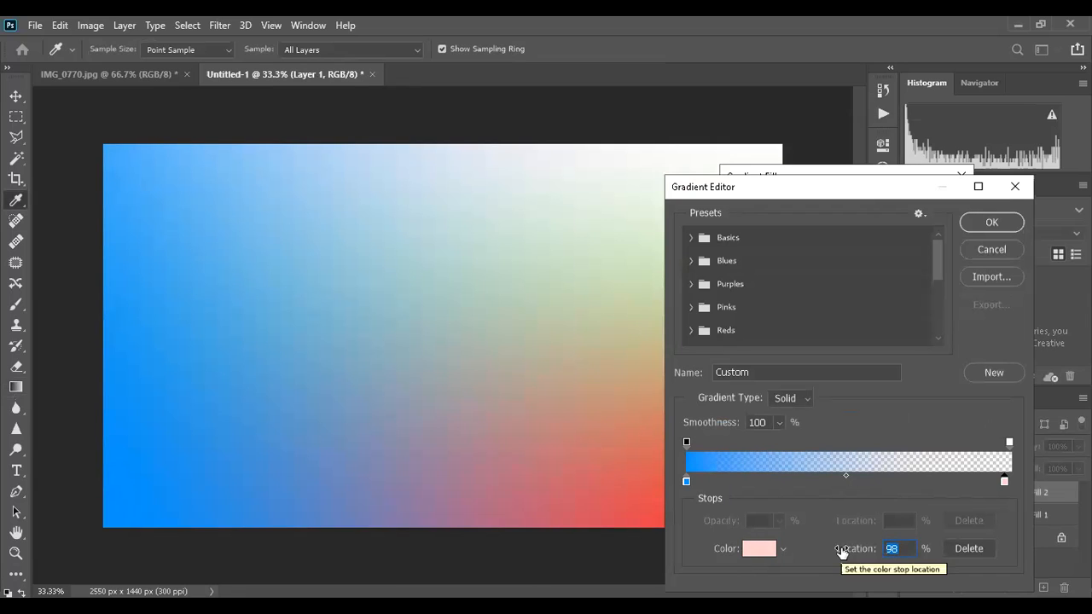
text(50)
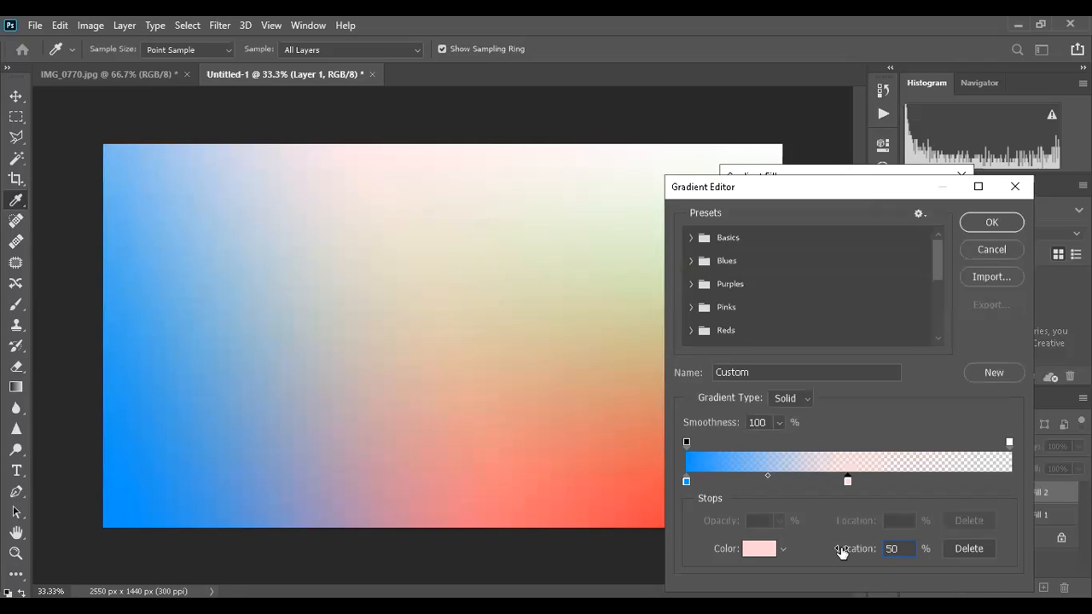
key(Return)
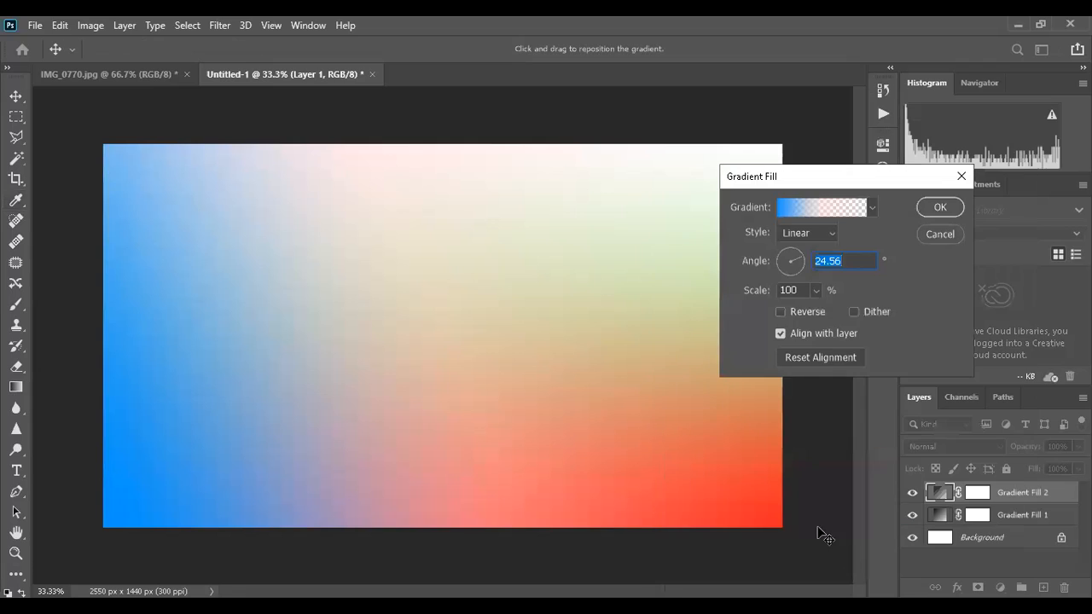
Cancel the second gradient fill and delete the empty Layer 1
click(961, 175)
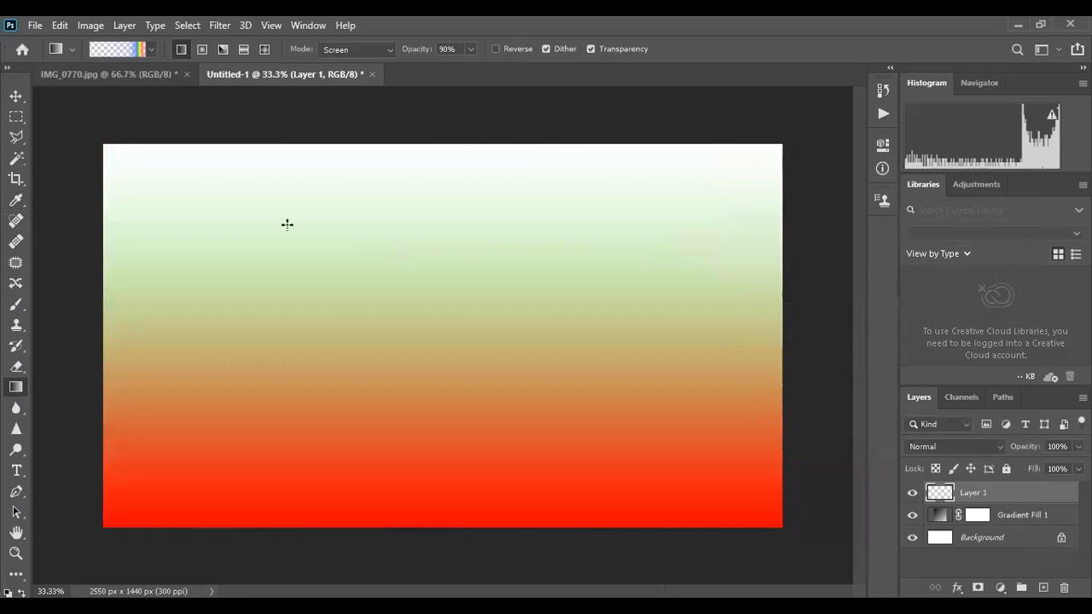
key(Delete)
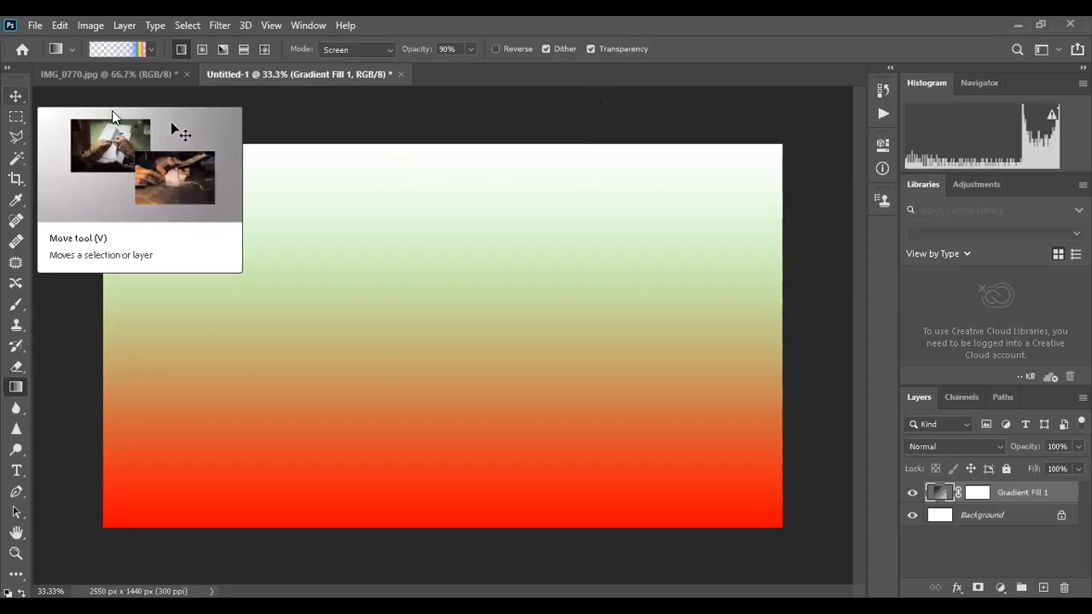
Add a horizontal text layer with the placeholder "Lorem Ipsum" in 12 pt Myriad Pro on the gradient banner
click(17, 97)
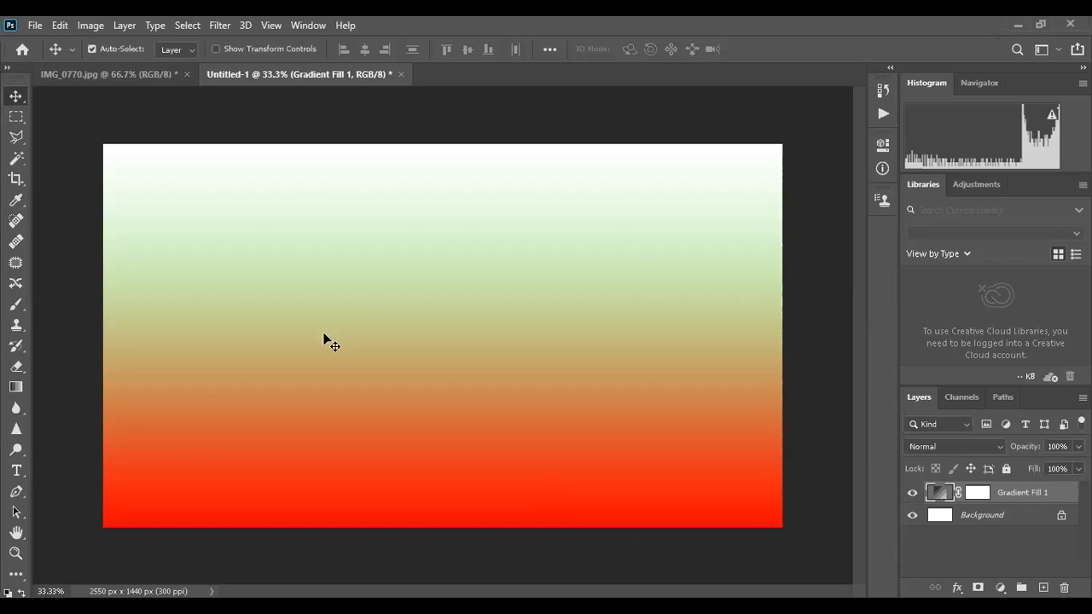
click(16, 469)
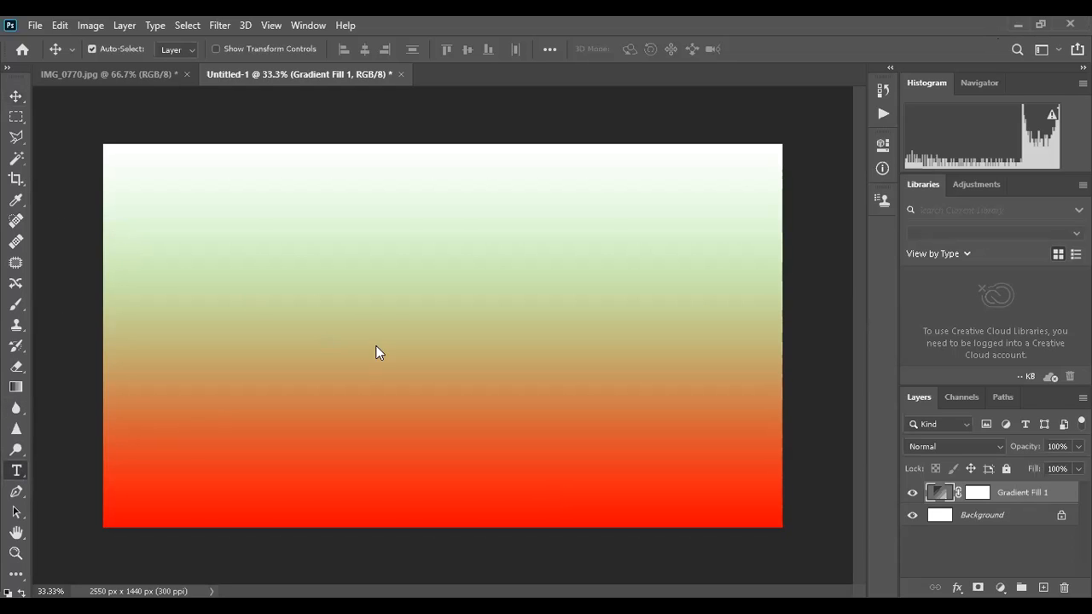
click(294, 301)
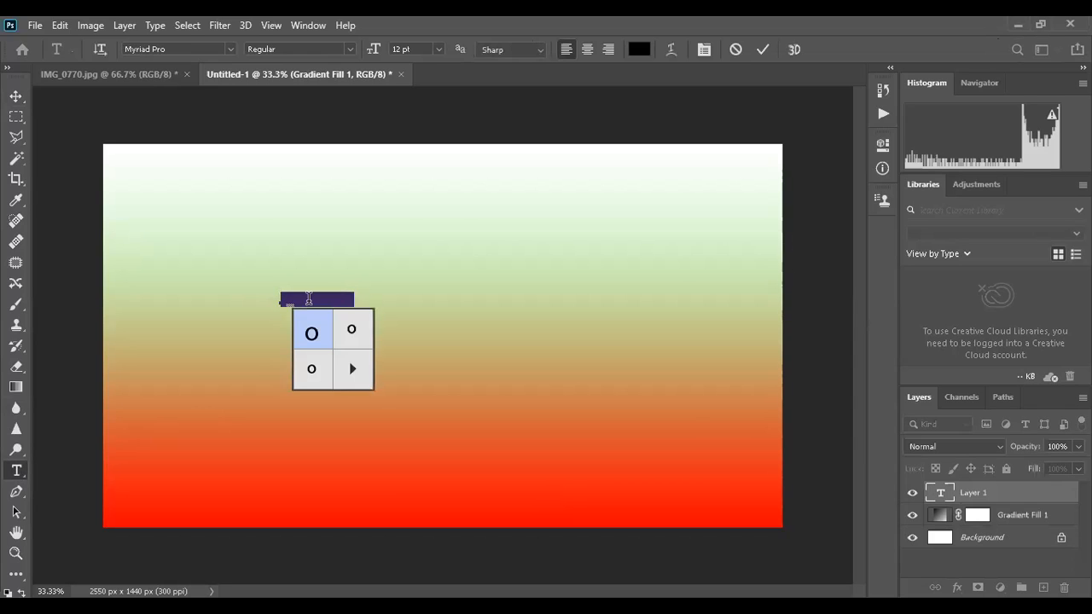
click(308, 298)
click(15, 96)
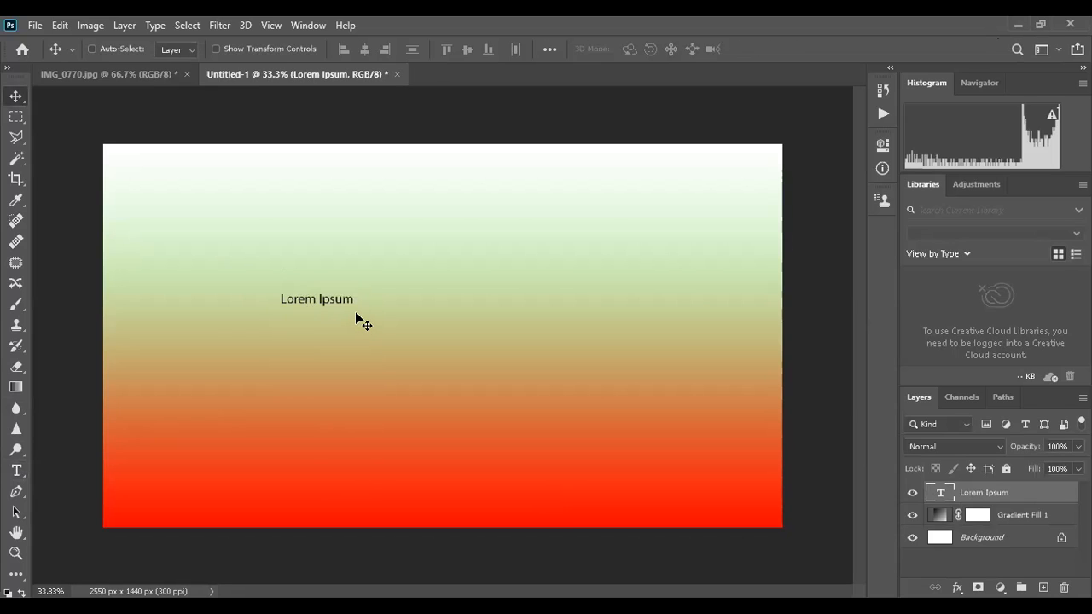
Scale the Lorem Ipsum text up to about 79 pt so that it spans most of the banner's width
key(ctrl+t)
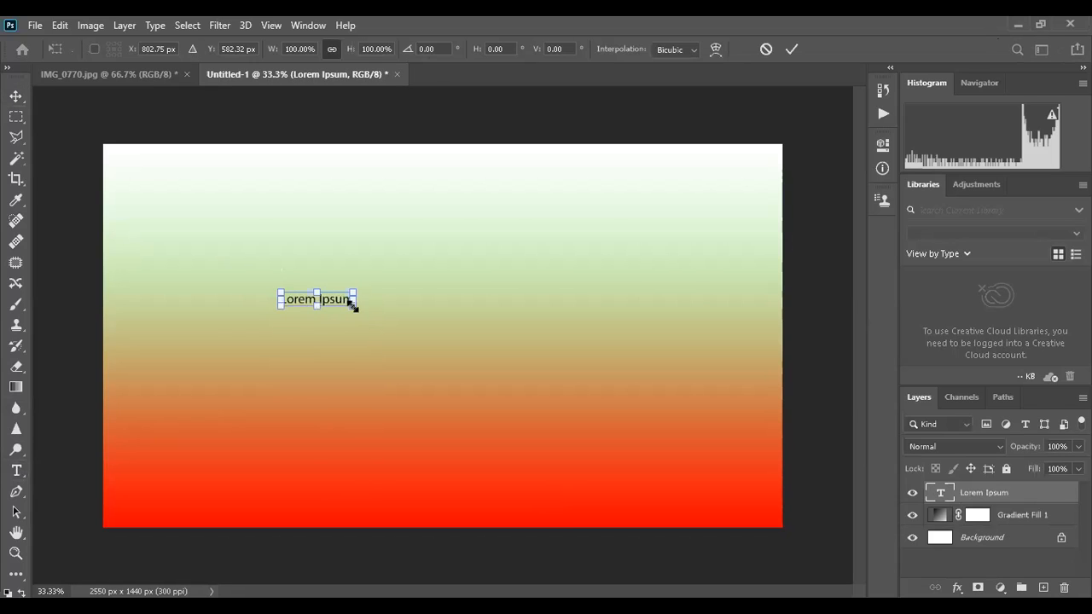
drag(357, 306, 699, 390)
key(Return)
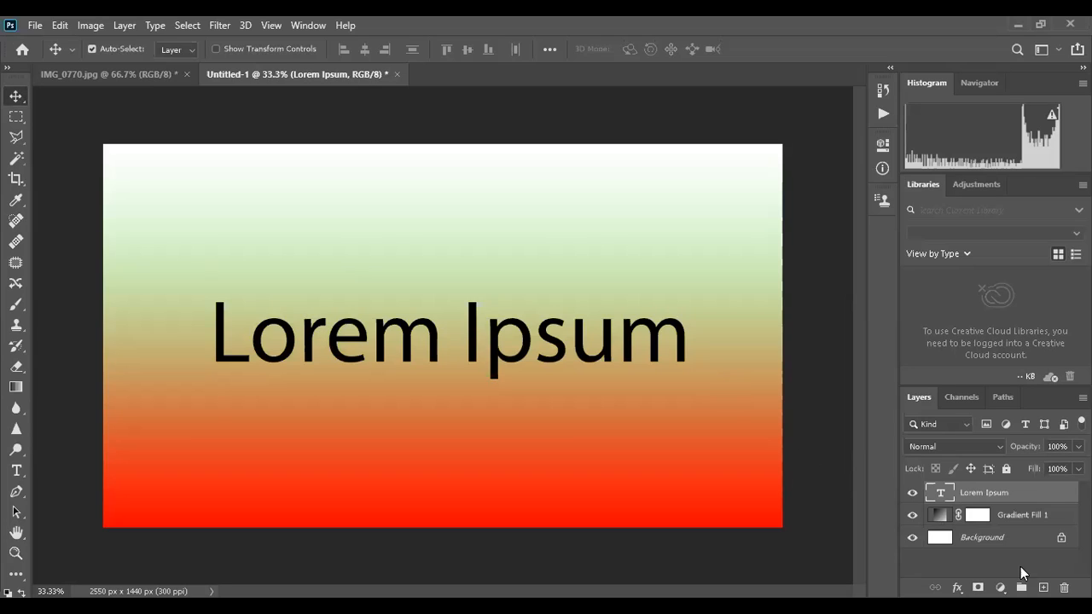
Open the blending options of the Lorem Ipsum layer, look over the available effects and close the dialog
right_click(936, 492)
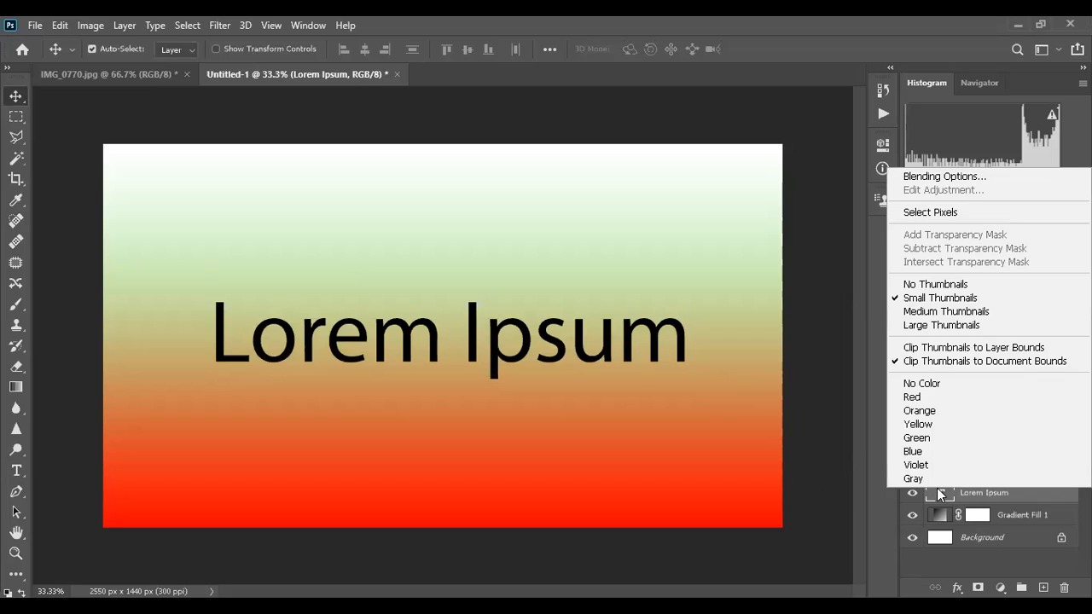
click(944, 177)
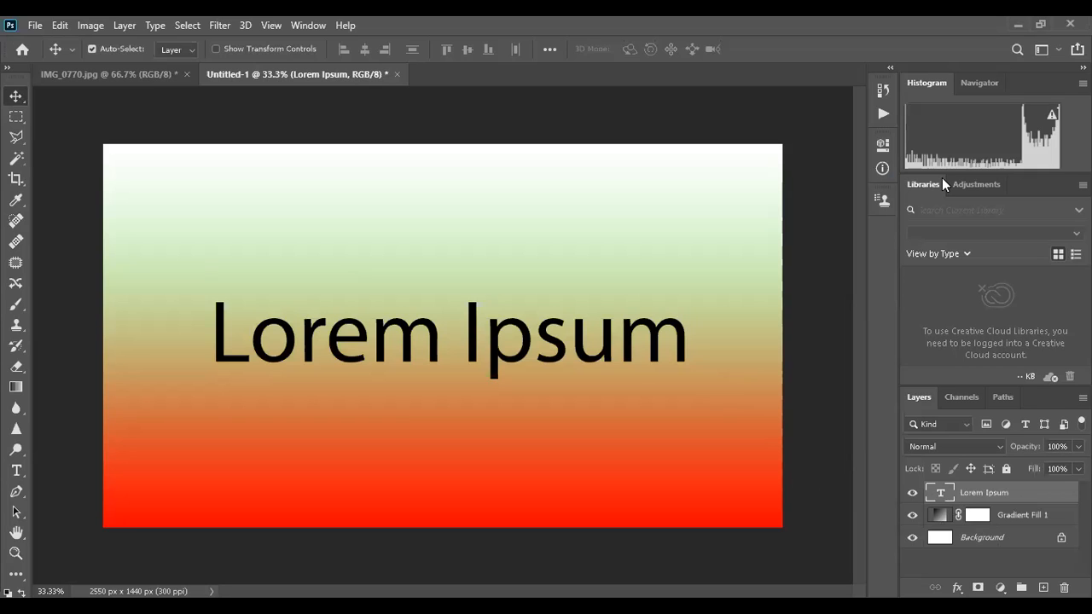
key(h)
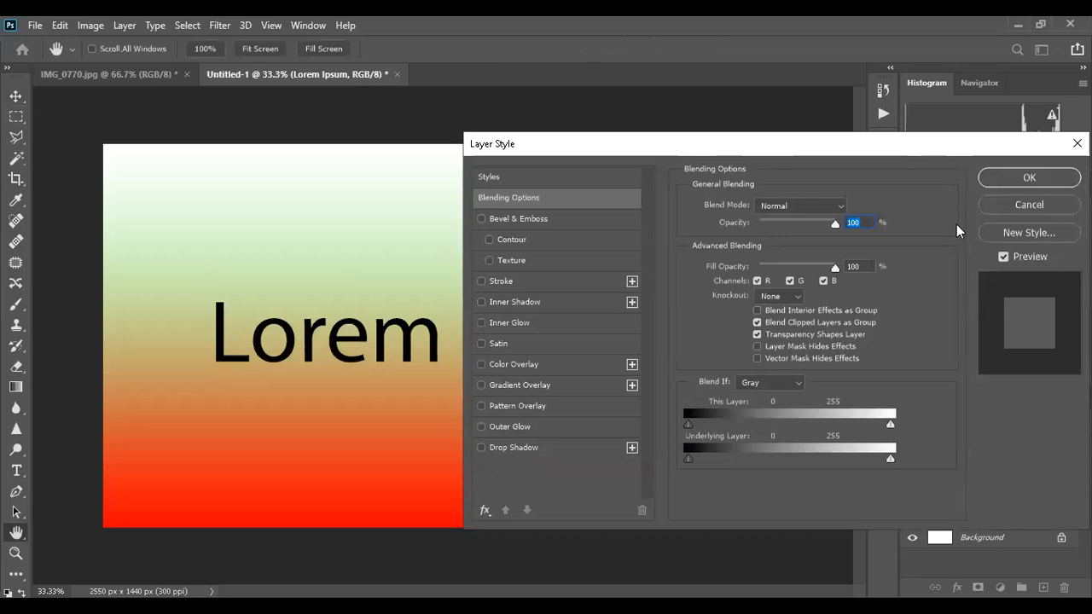
key(Return)
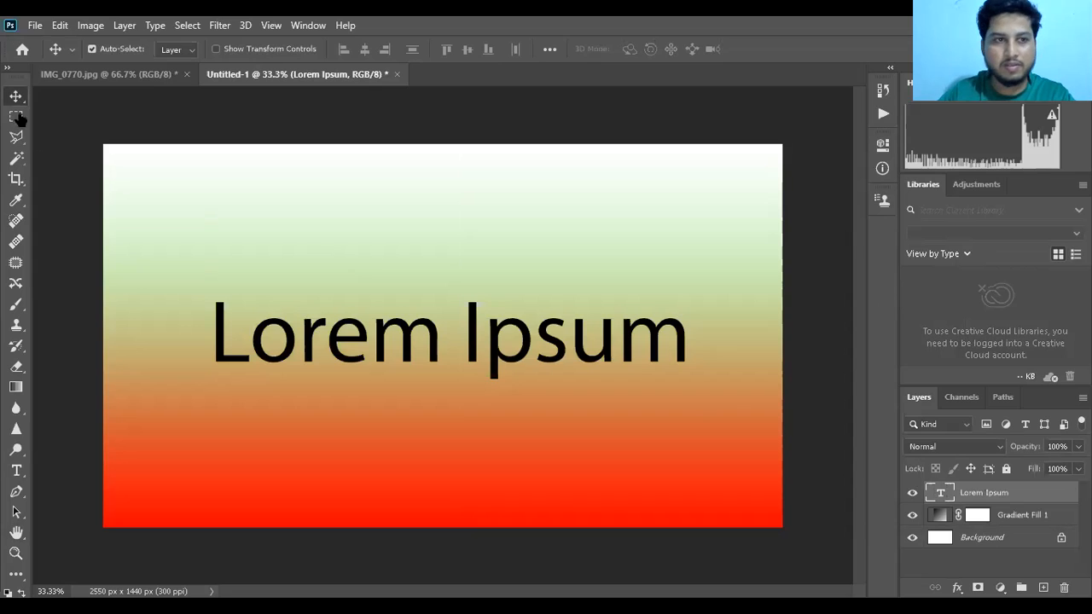
Replace the Lorem Ipsum placeholder with the person's first name and move the text about 411 px right and 22 px down
key(t)
key(Escape)
double_click(936, 492)
key(Escape)
double_click(938, 493)
key(Escape)
double_click(938, 494)
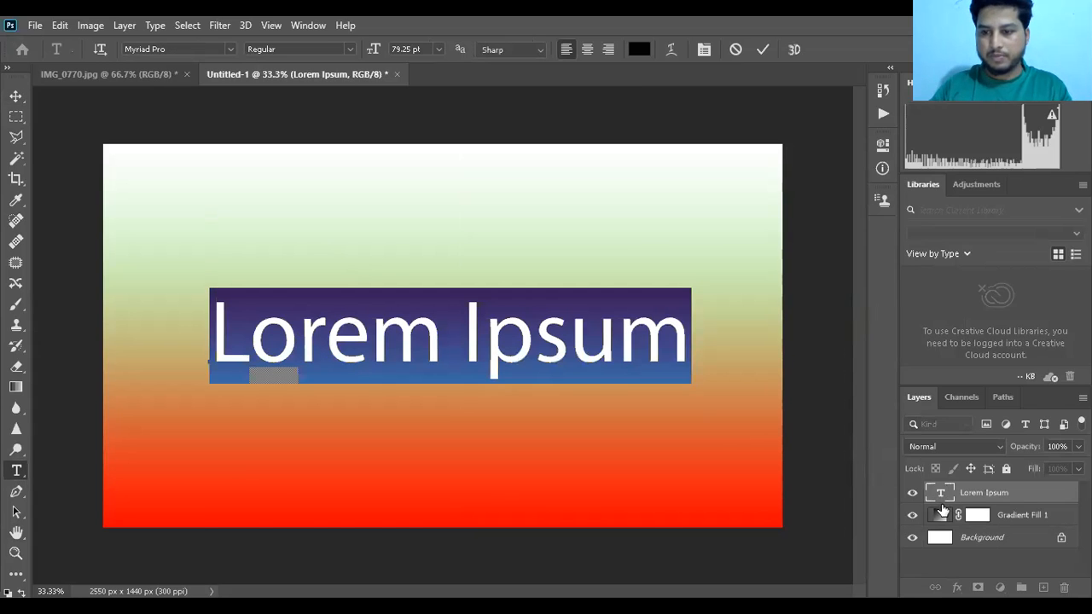
text(T)
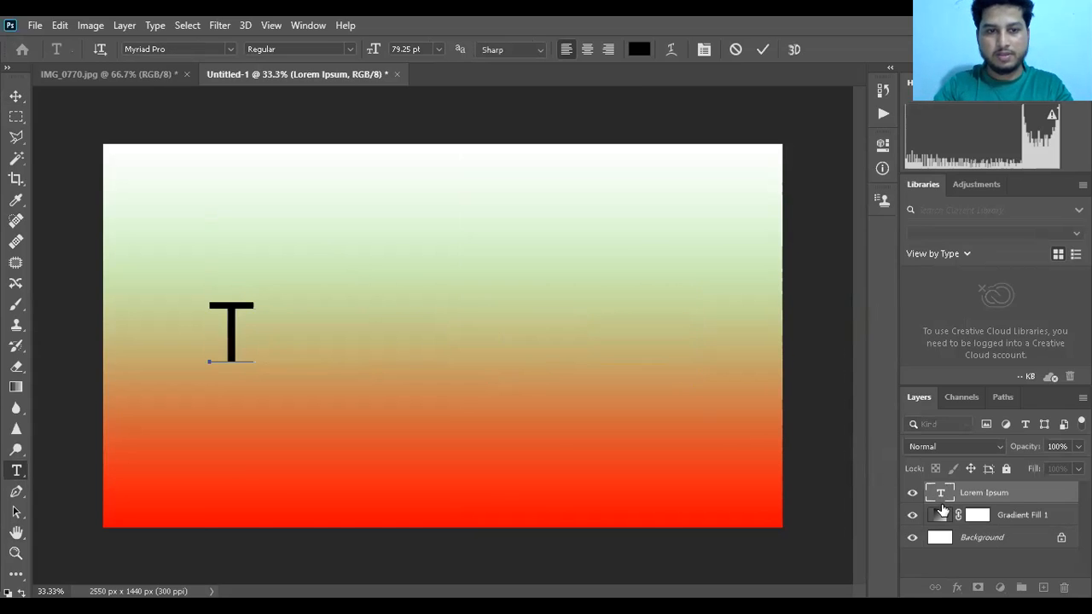
text(arek)
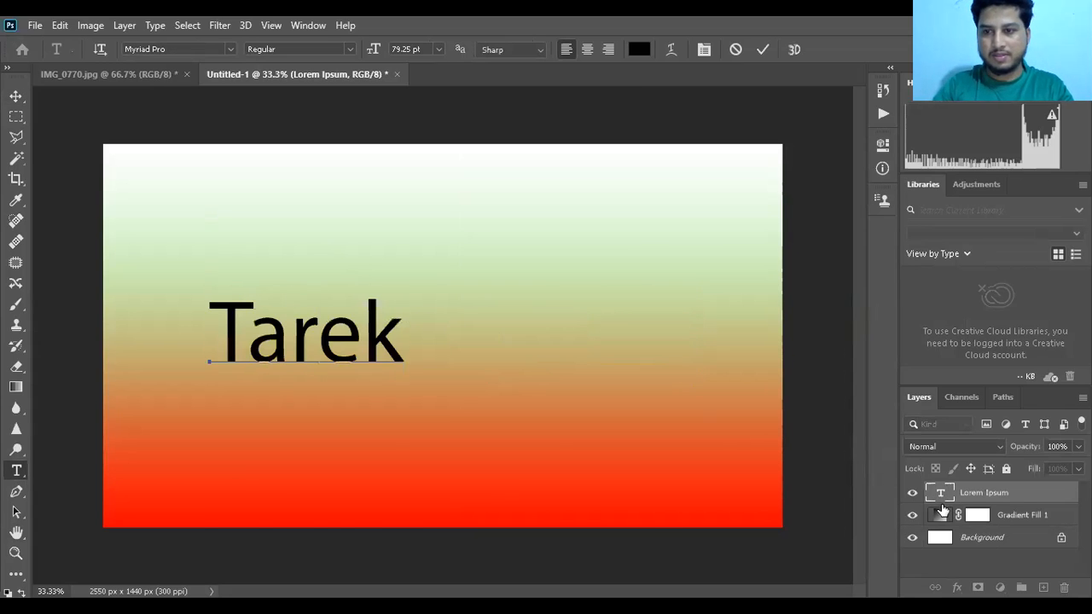
click(16, 96)
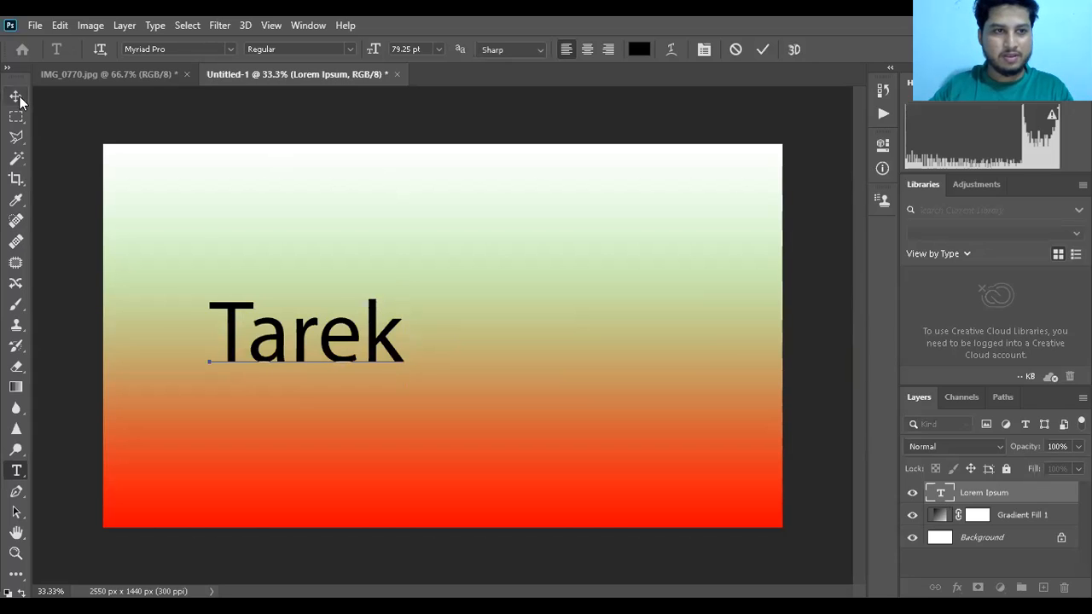
drag(395, 328, 502, 336)
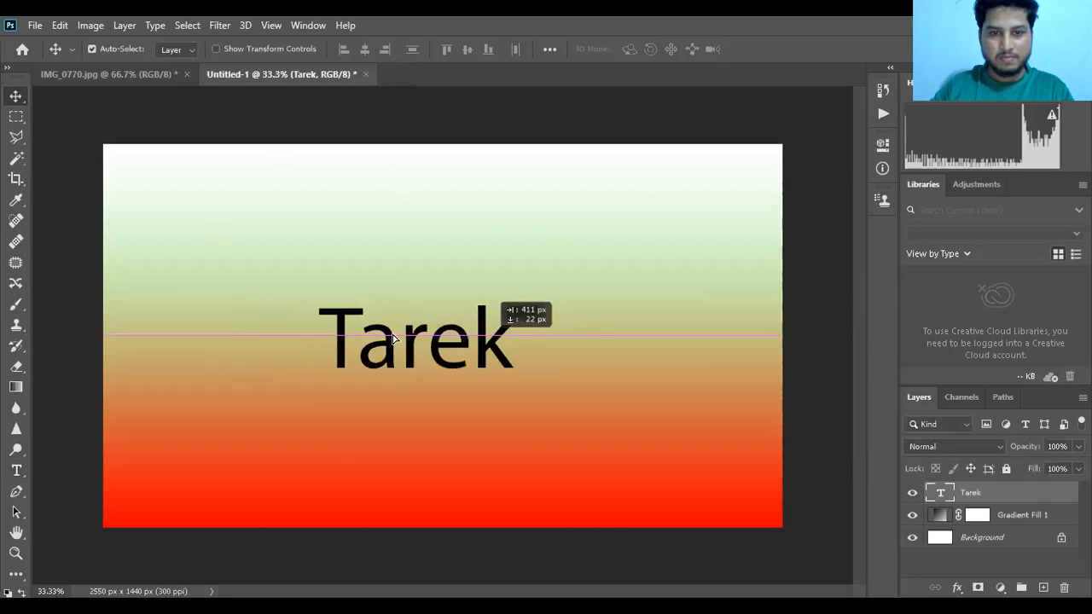
Enable Drop Shadow, Outer Glow and Pattern Overlay in the name layer's blending options and show the Pattern Overlay settings
right_click(941, 494)
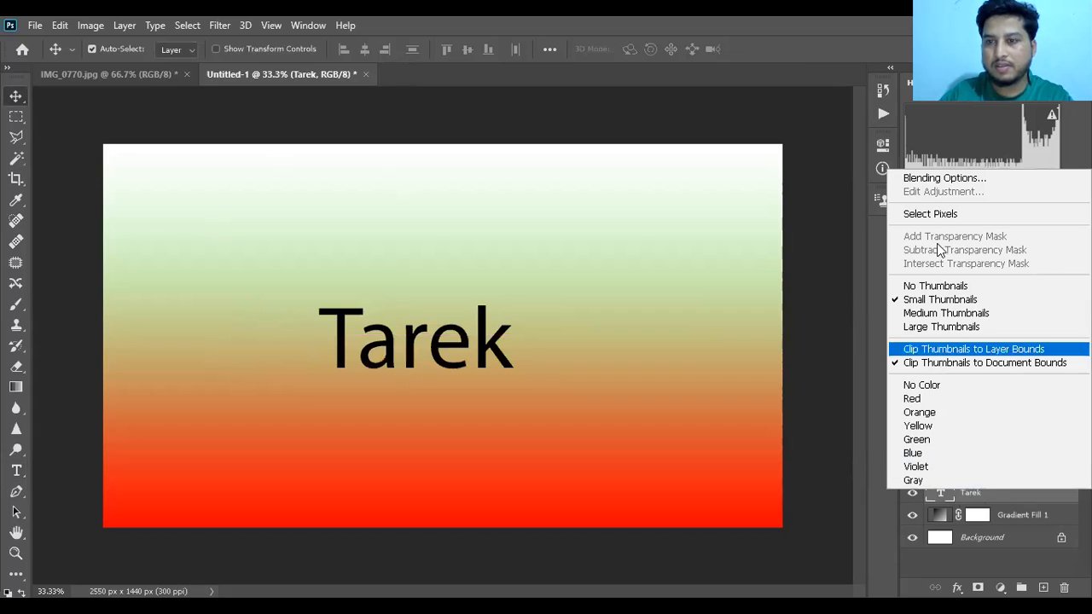
key(Escape)
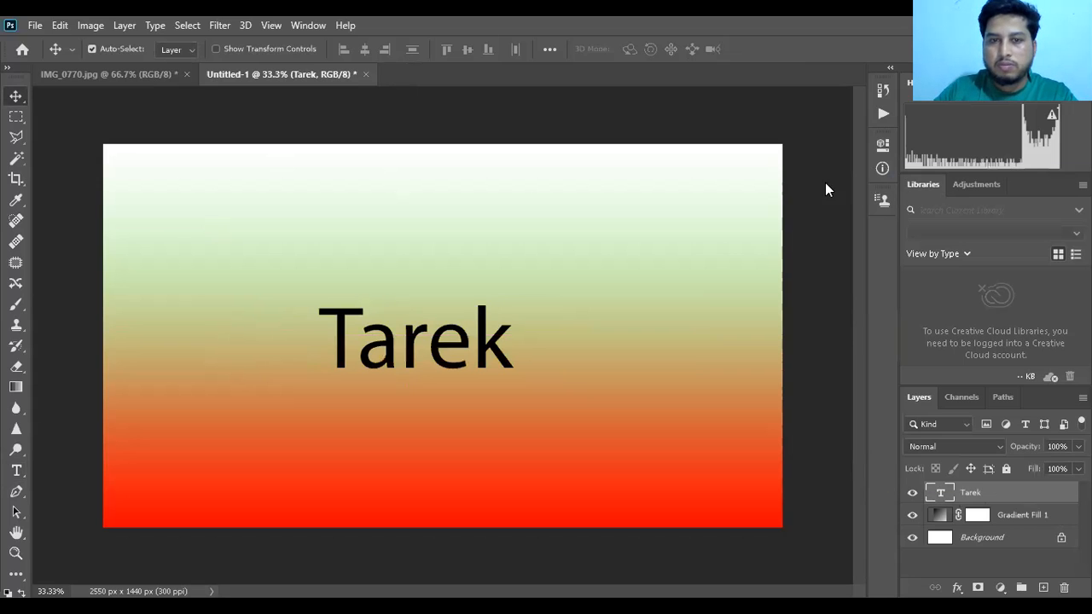
key(h)
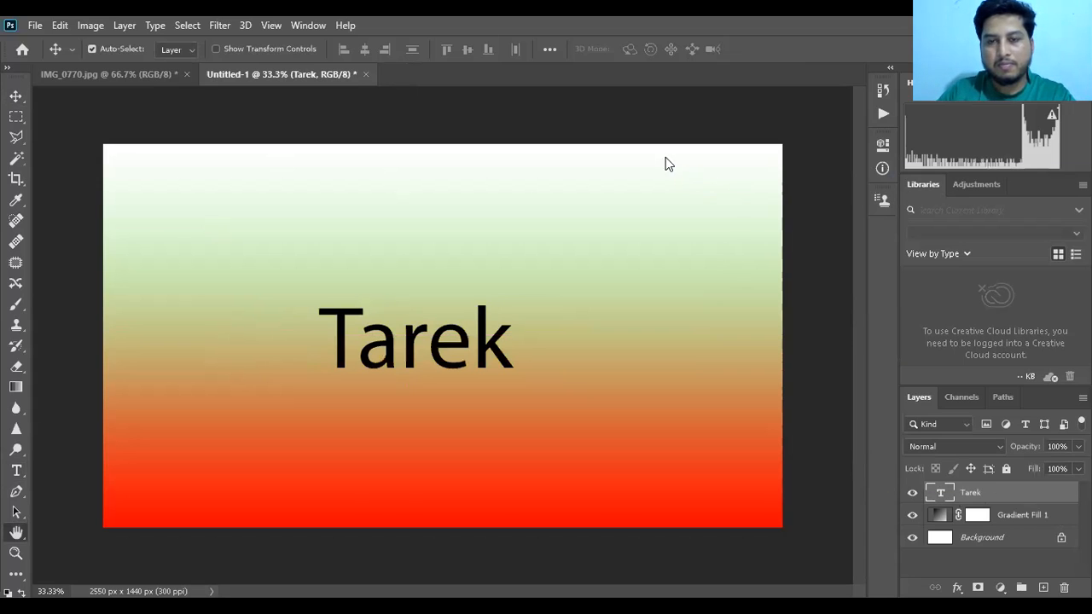
drag(616, 146, 826, 143)
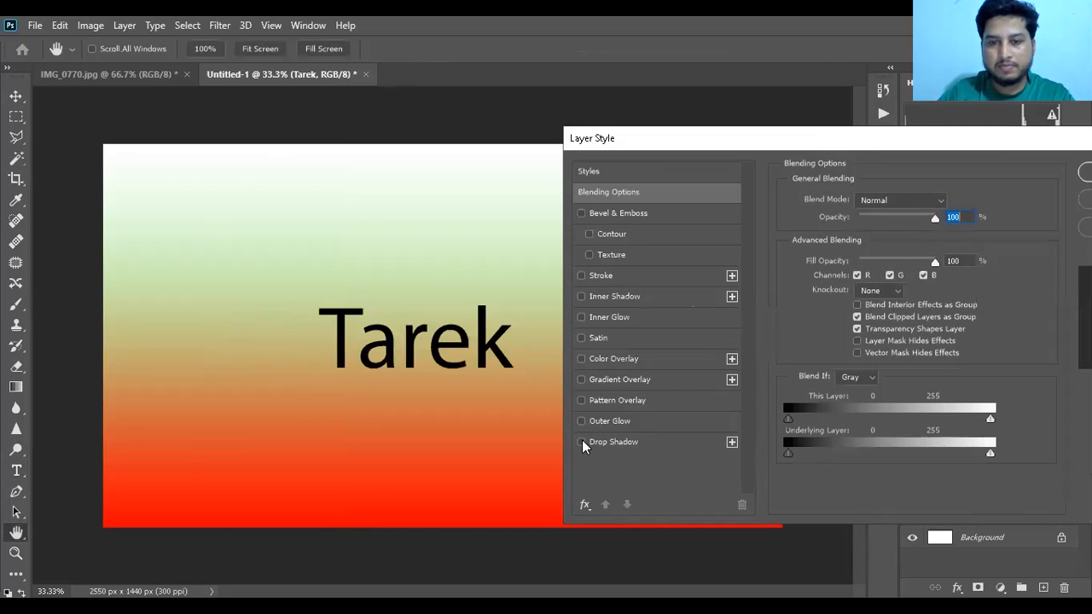
click(581, 440)
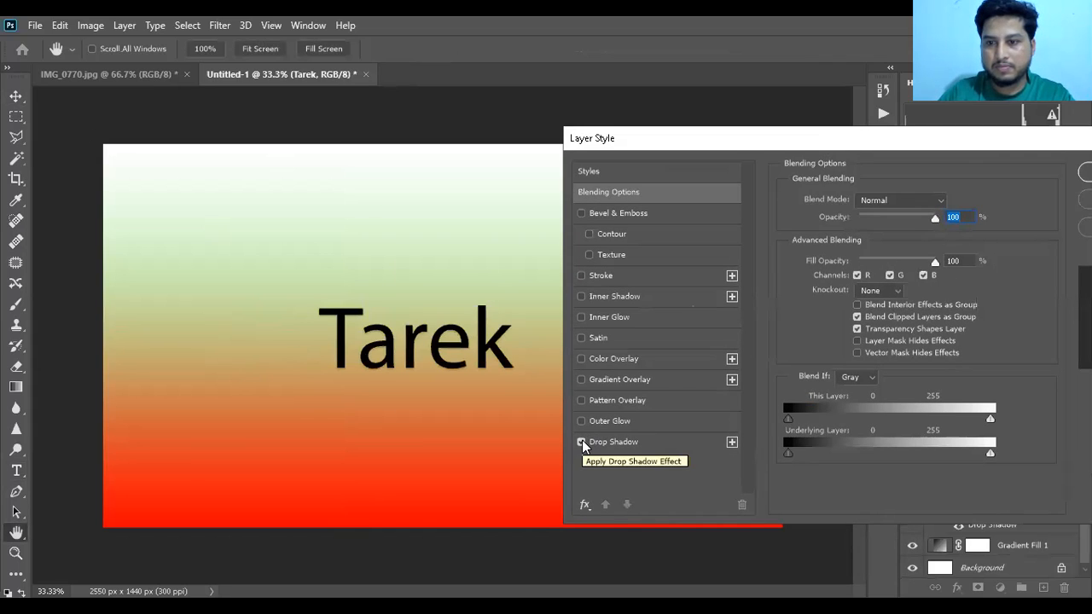
click(582, 420)
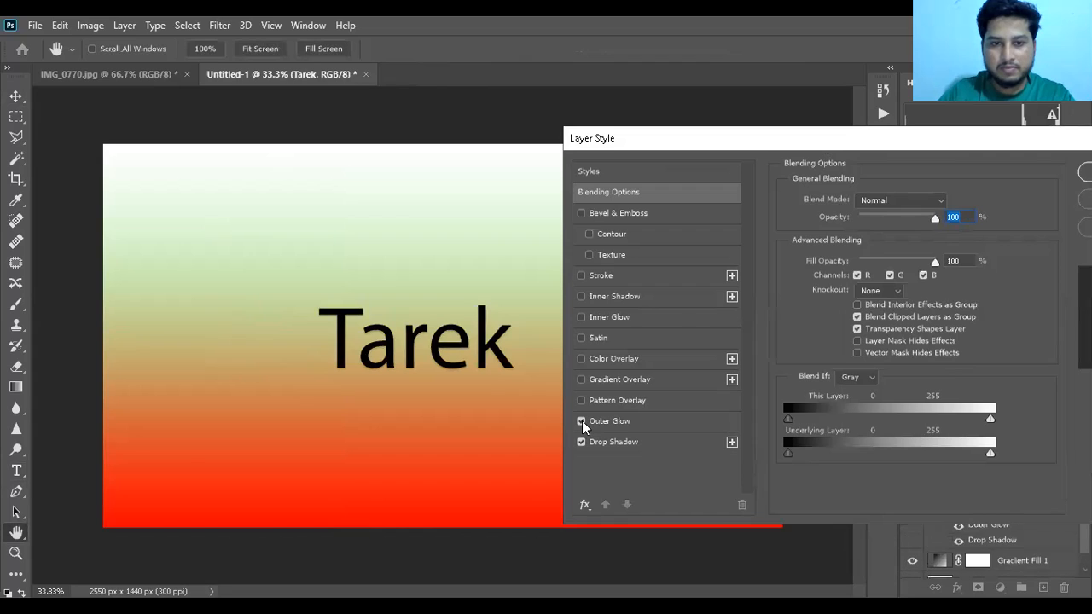
click(580, 400)
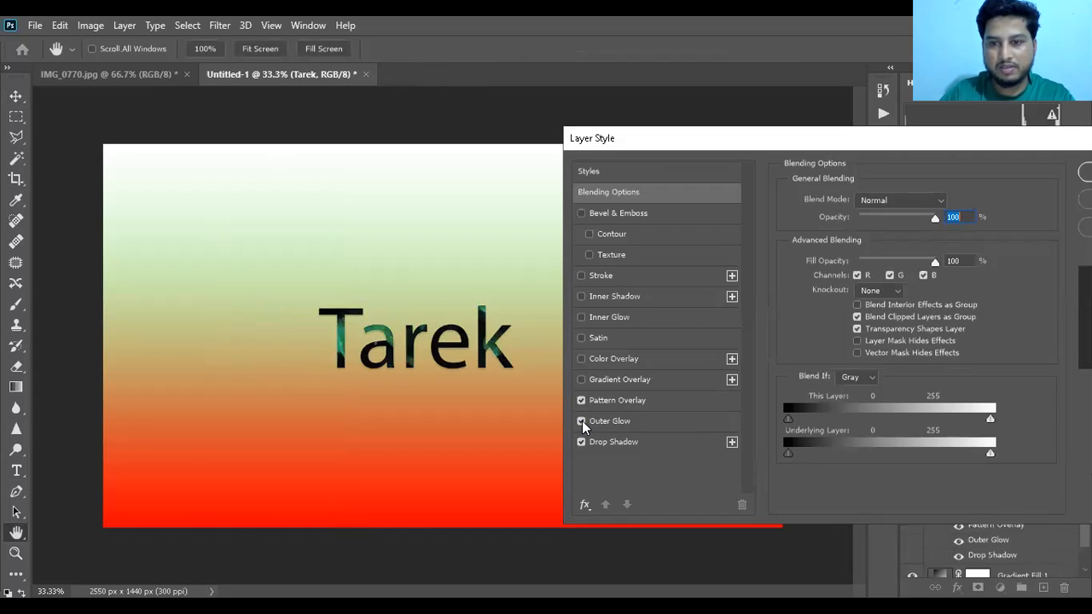
click(656, 399)
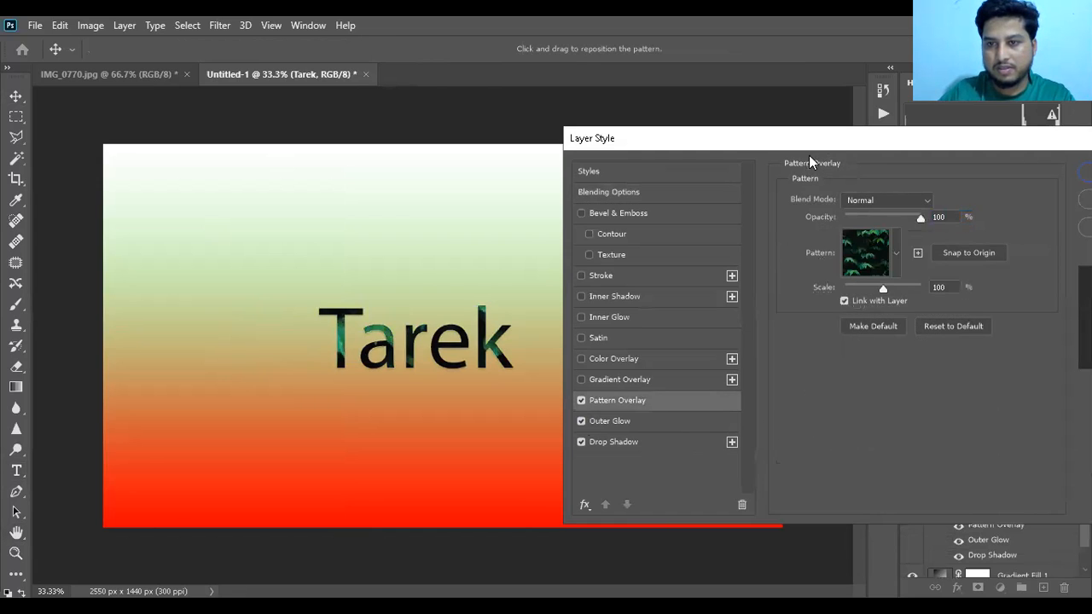
drag(809, 147, 755, 202)
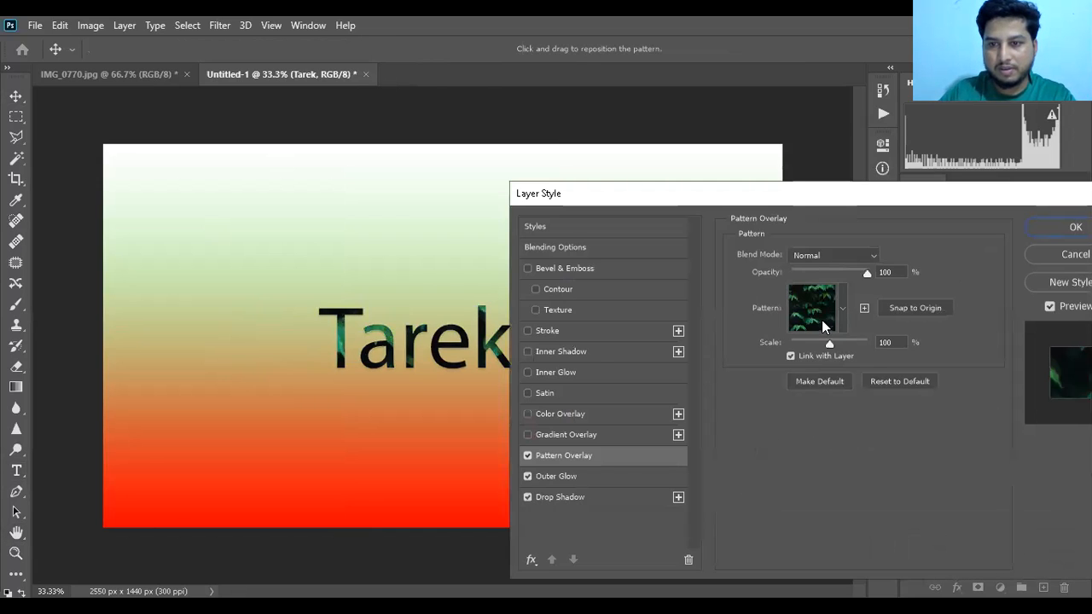
Try the three Grass patterns one after another as the text's Pattern Overlay
click(822, 320)
click(725, 386)
click(729, 379)
click(750, 404)
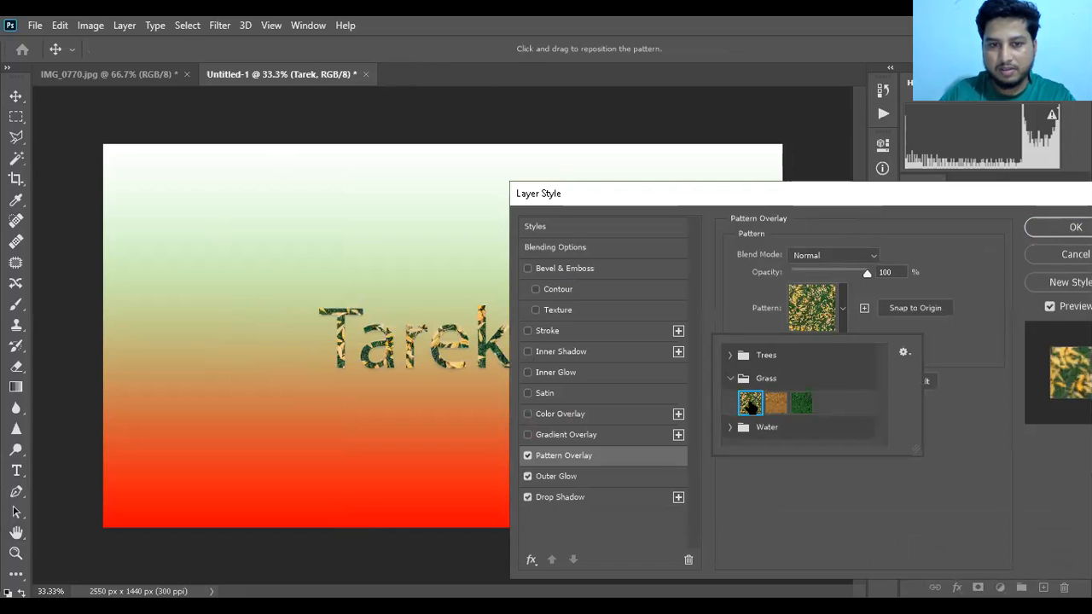
click(774, 406)
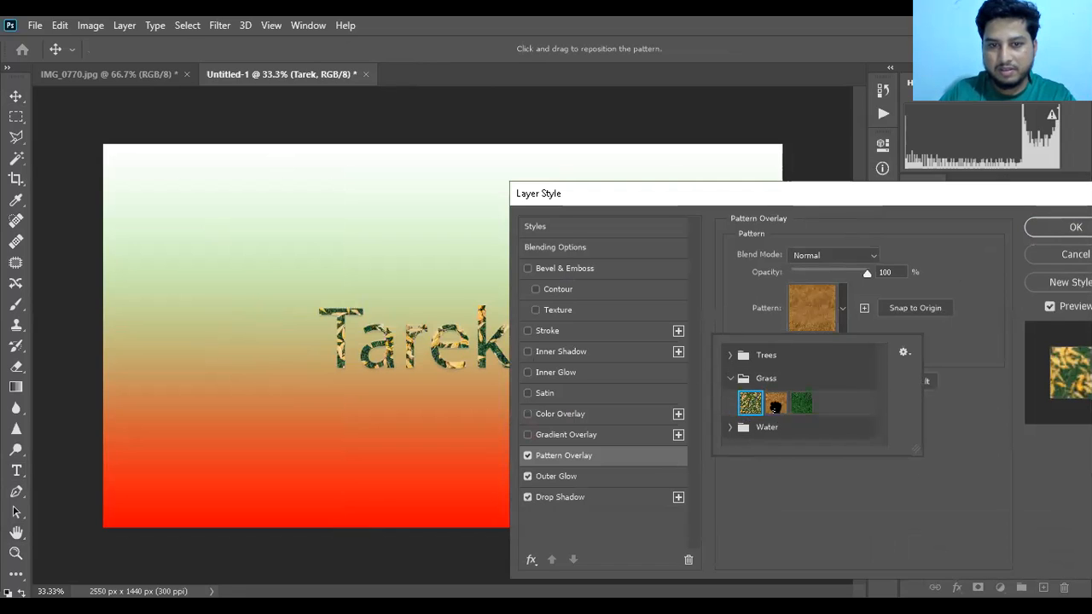
click(793, 409)
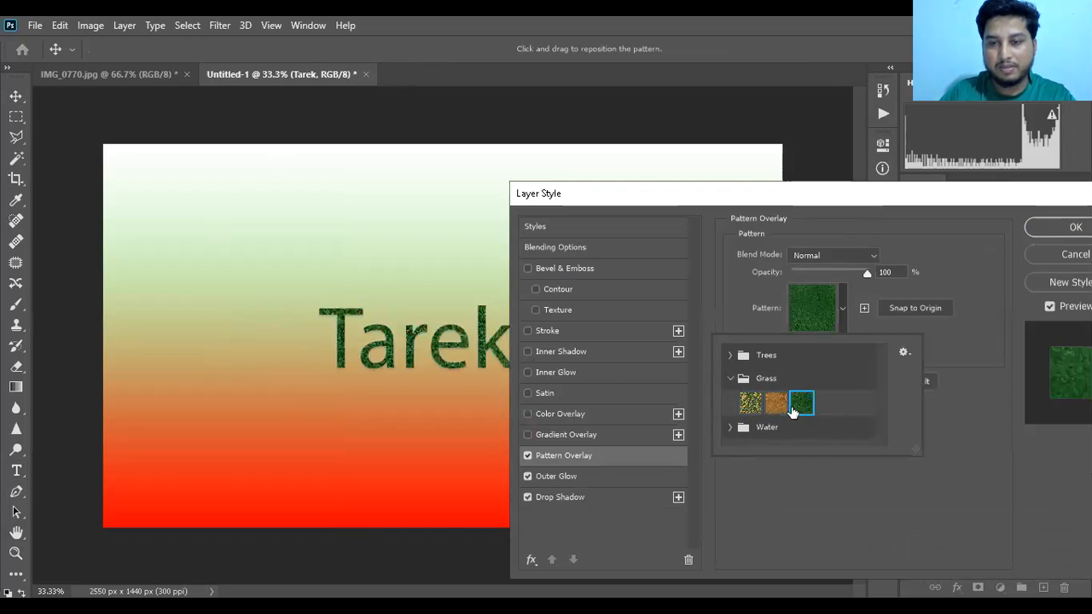
Apply the third Trees pattern, the golden-yellow foliage, as the text's Pattern Overlay
click(730, 357)
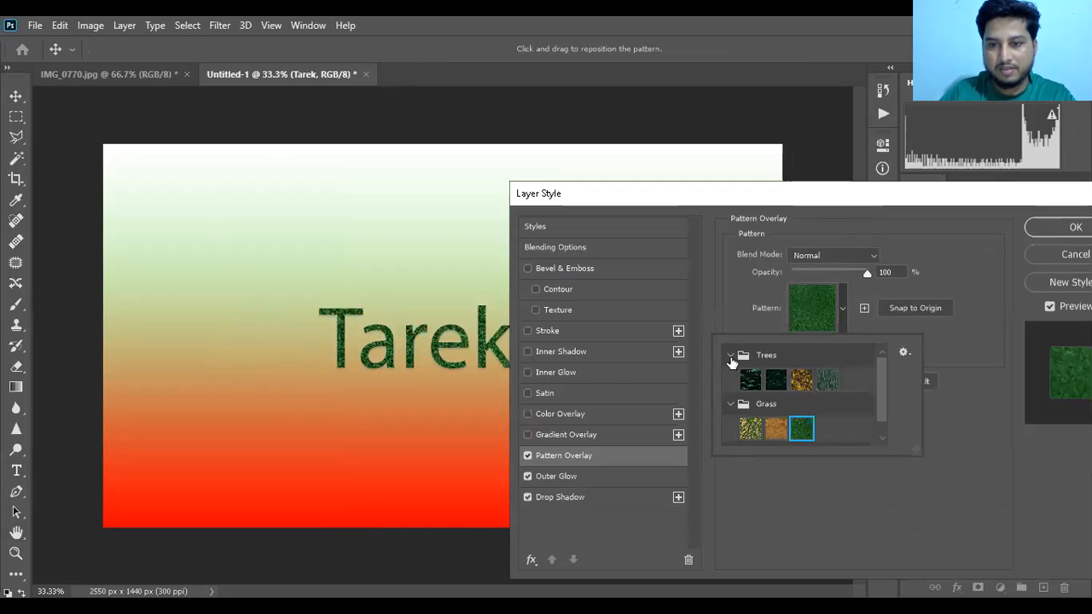
click(798, 381)
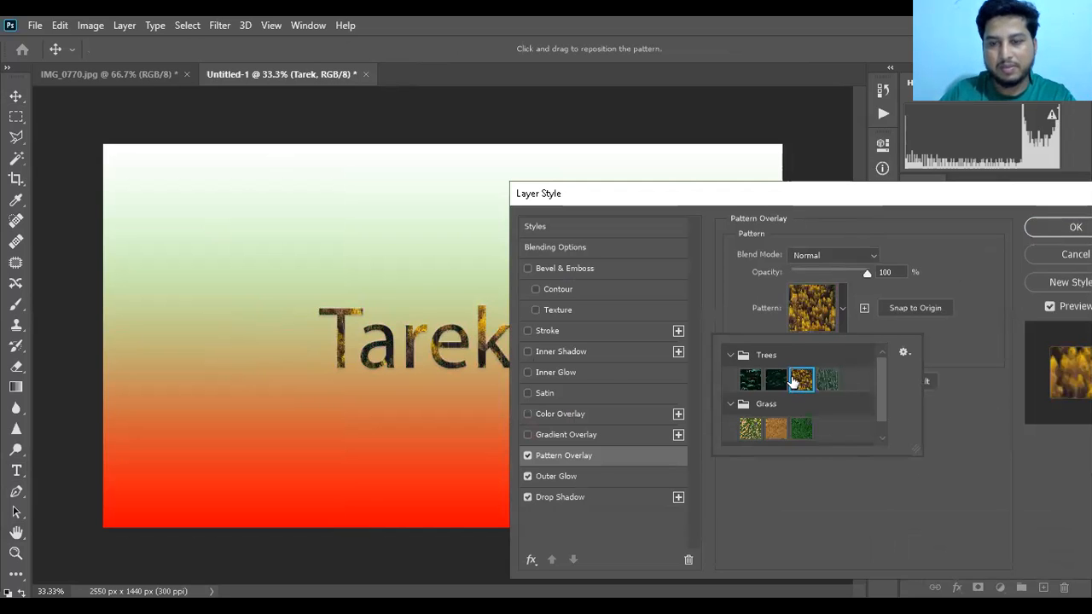
scroll(834, 396, down, 2)
scroll(838, 399, up, 2)
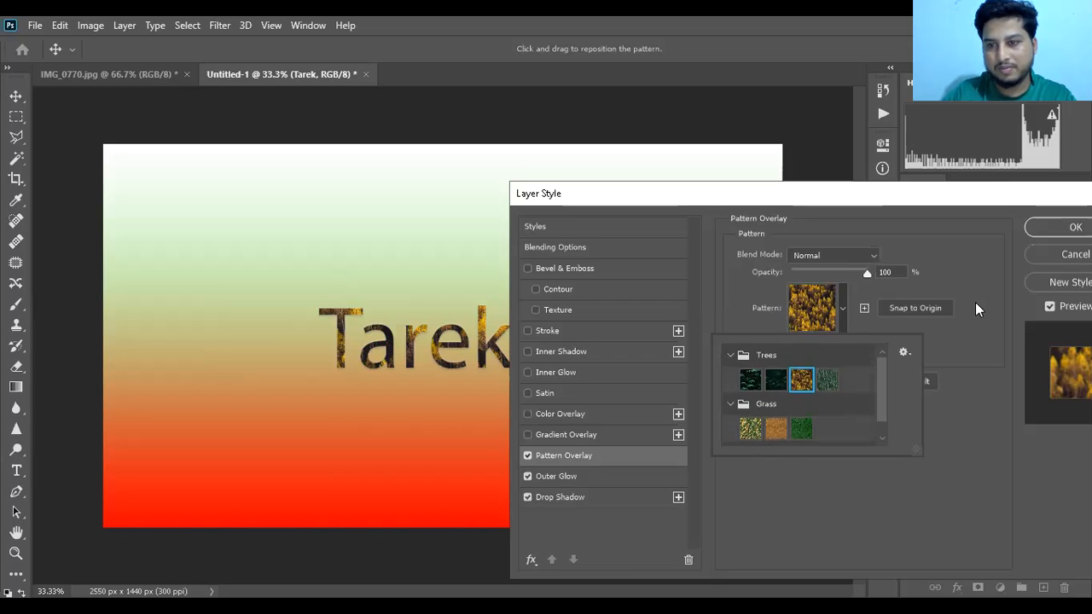
Set the Pattern Overlay scale to 439% and move the Layer Style dialog so that the text can be seen
drag(770, 203, 715, 259)
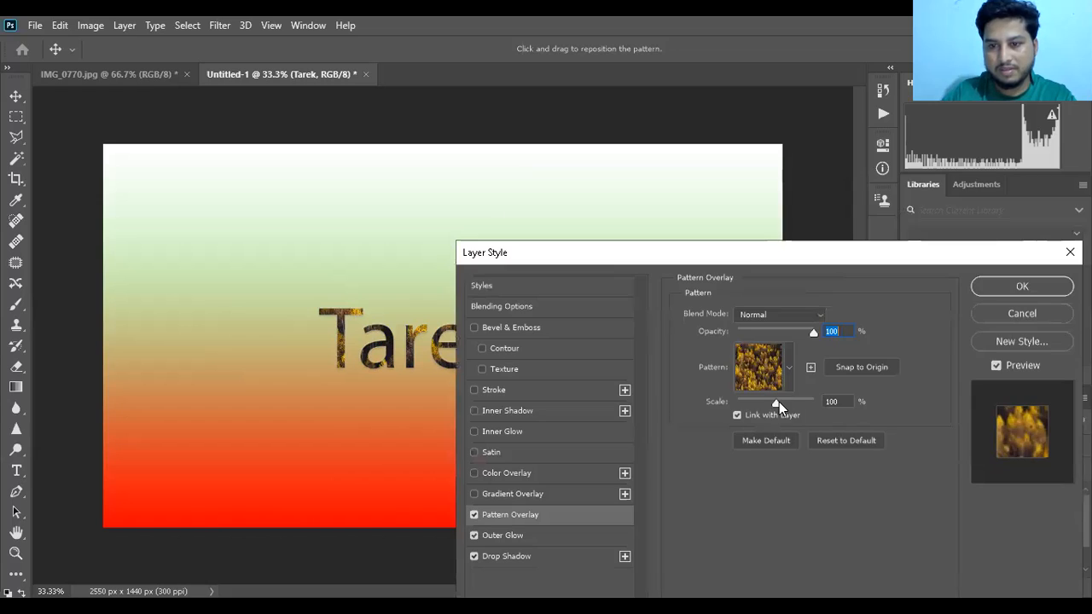
drag(778, 402, 794, 408)
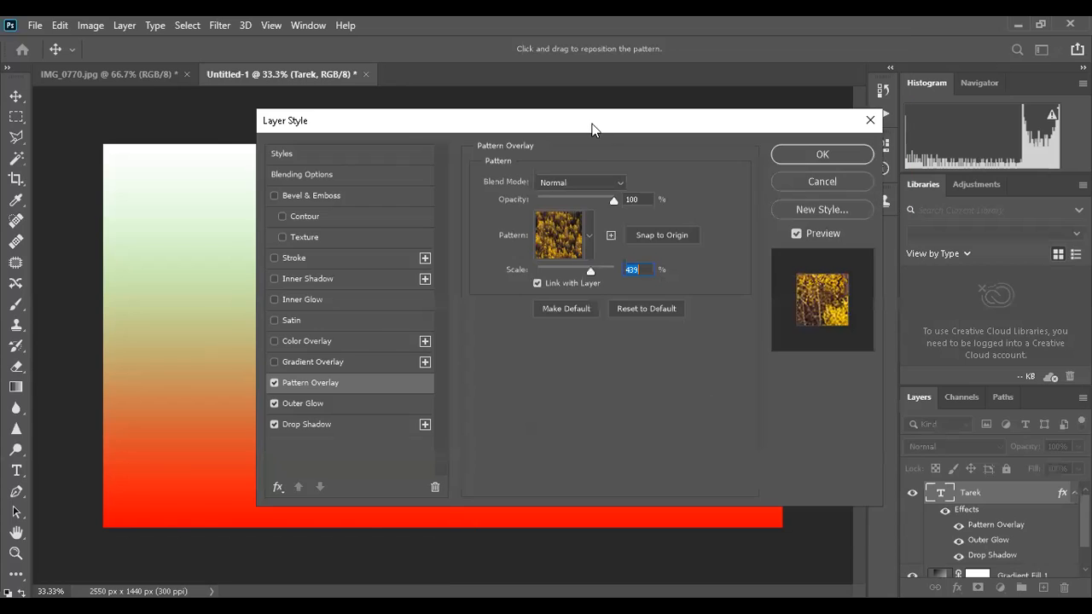
drag(593, 125, 801, 164)
drag(656, 163, 683, 169)
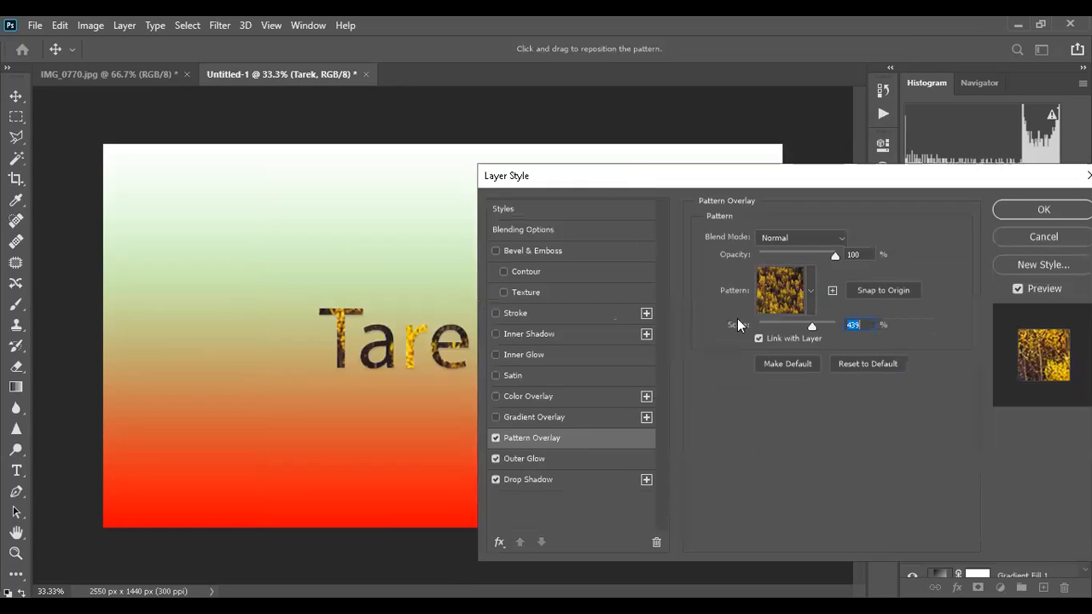
drag(626, 172, 622, 183)
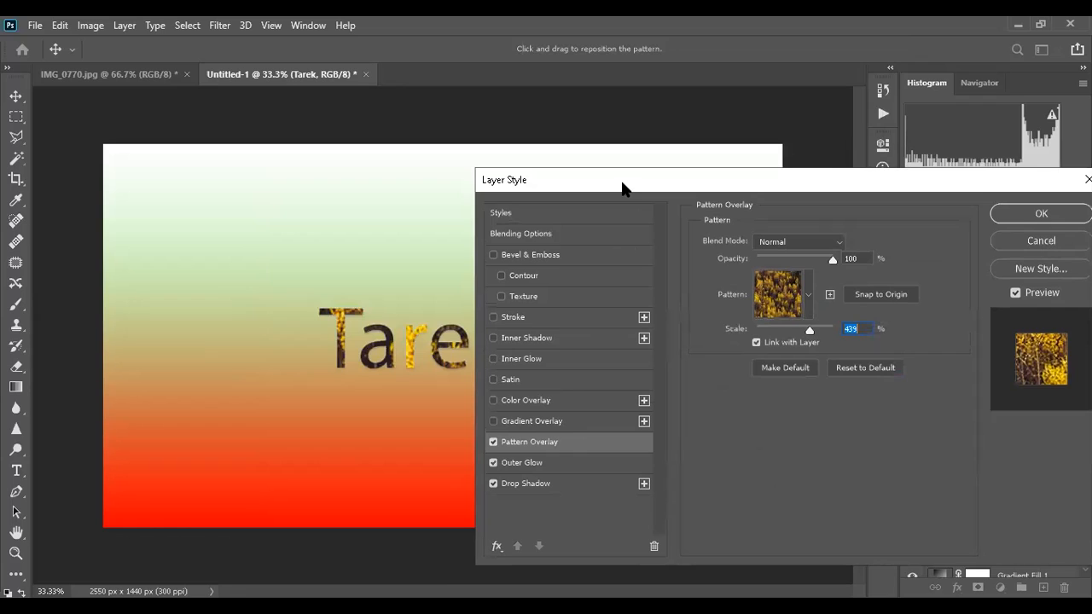
click(598, 70)
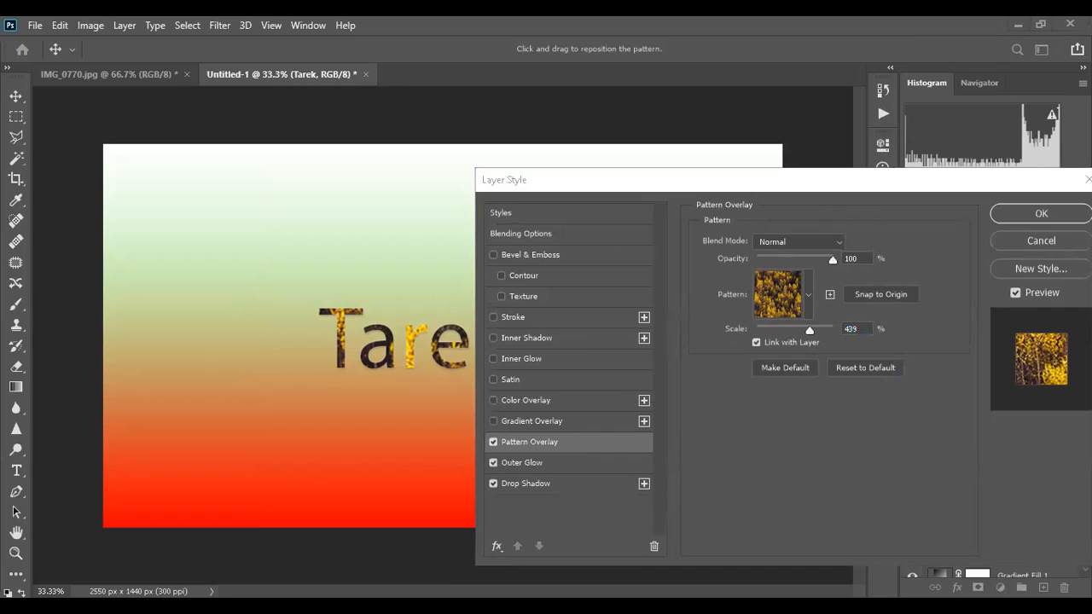
Enable Gradient Overlay for the name text and open its gradient for editing
drag(804, 188, 743, 164)
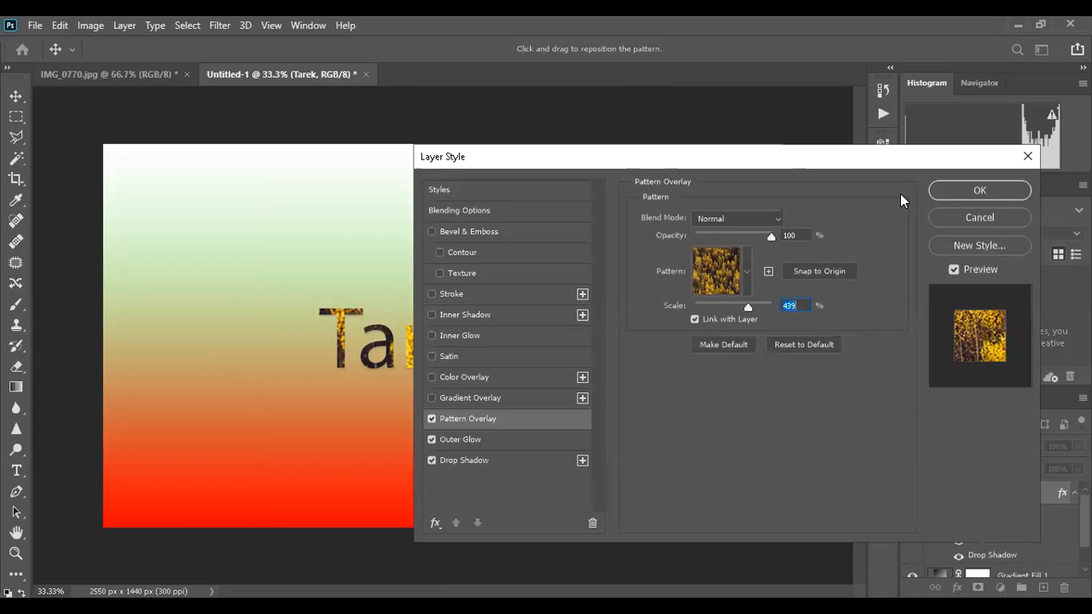
drag(512, 163, 667, 182)
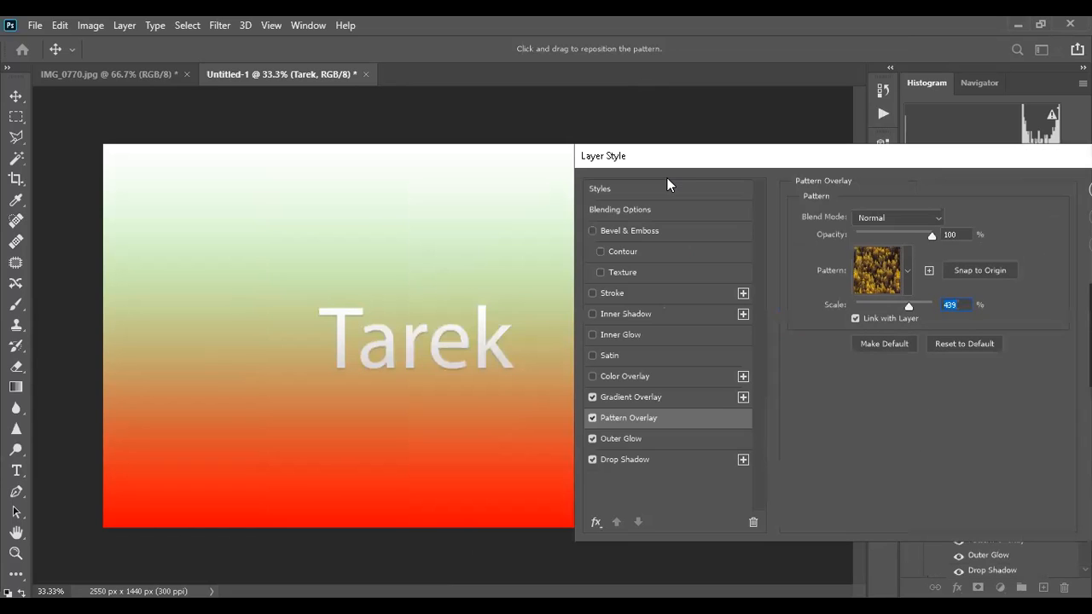
click(632, 398)
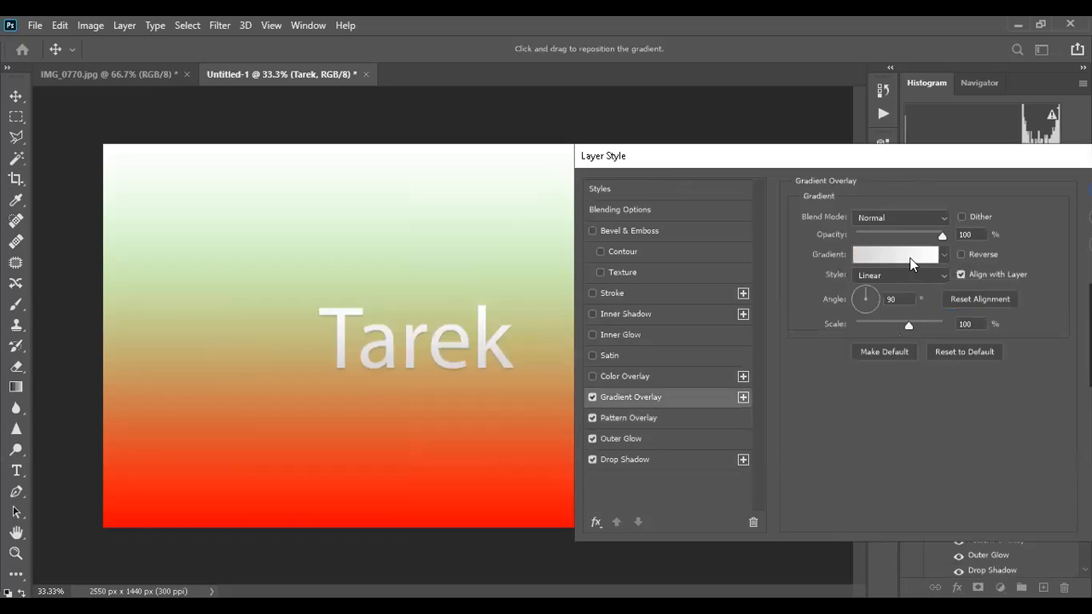
click(895, 255)
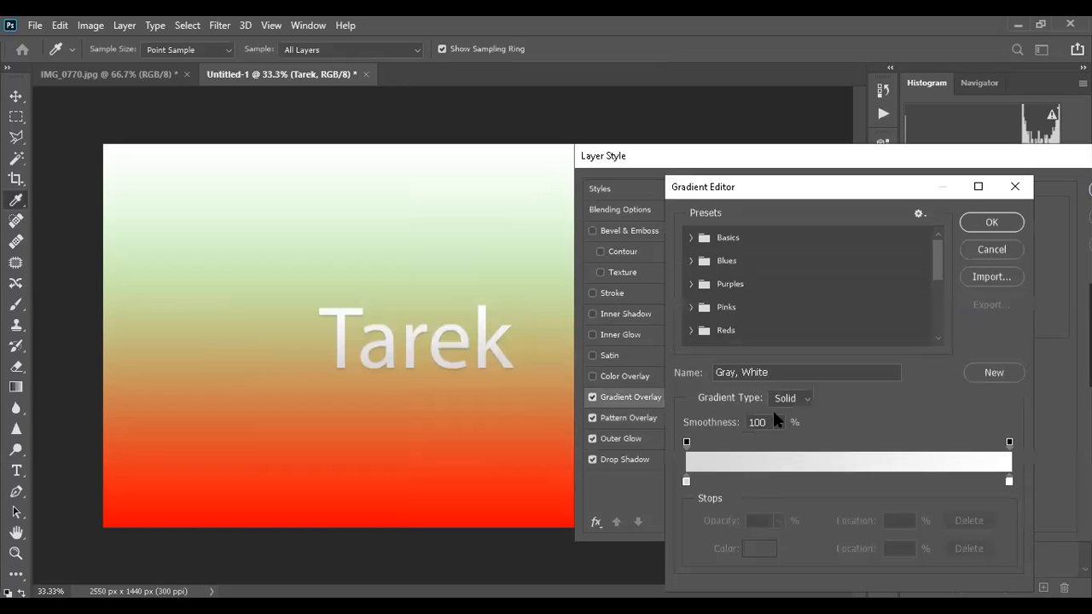
Try the Black, White and Foreground to Background presets from the Basics group on the text
click(696, 240)
click(762, 262)
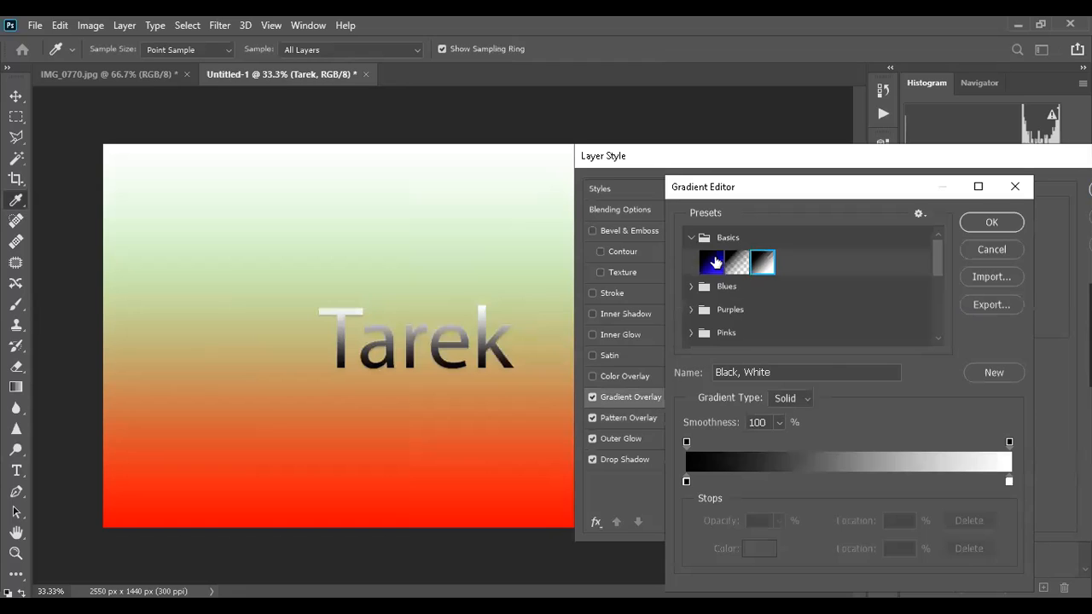
click(715, 263)
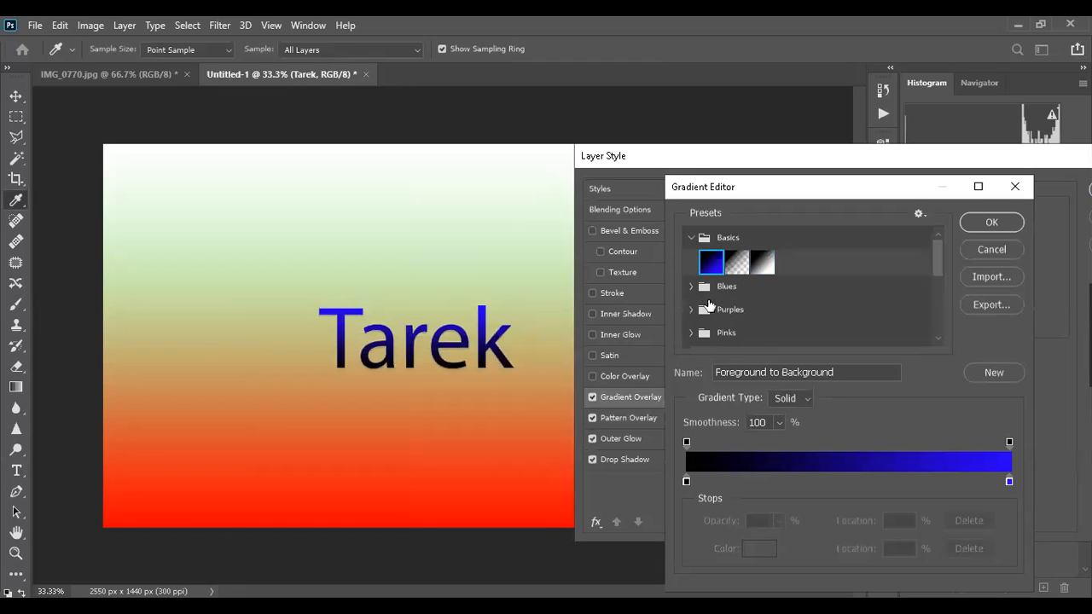
Try several presets from the Blues group and apply Blue_17 as the text's Gradient Overlay
click(705, 287)
click(737, 311)
click(813, 336)
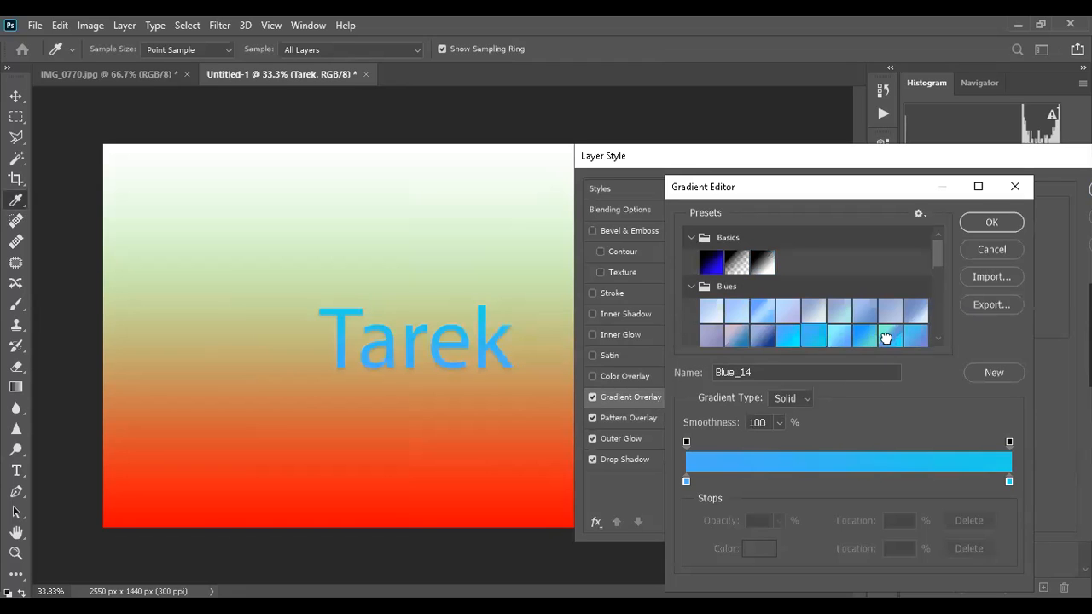
click(888, 337)
click(917, 341)
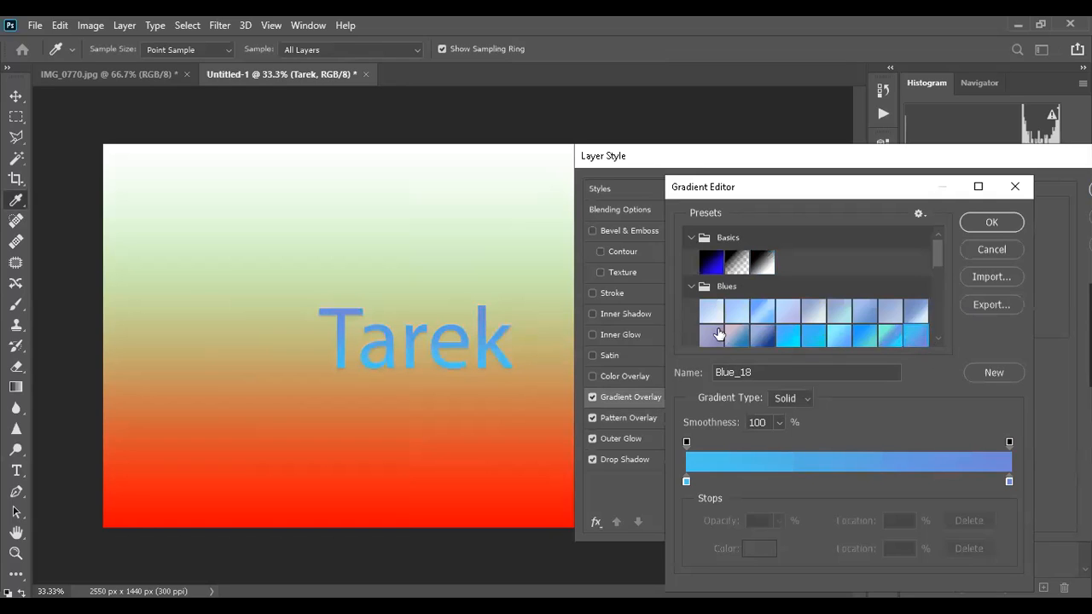
click(712, 335)
click(761, 335)
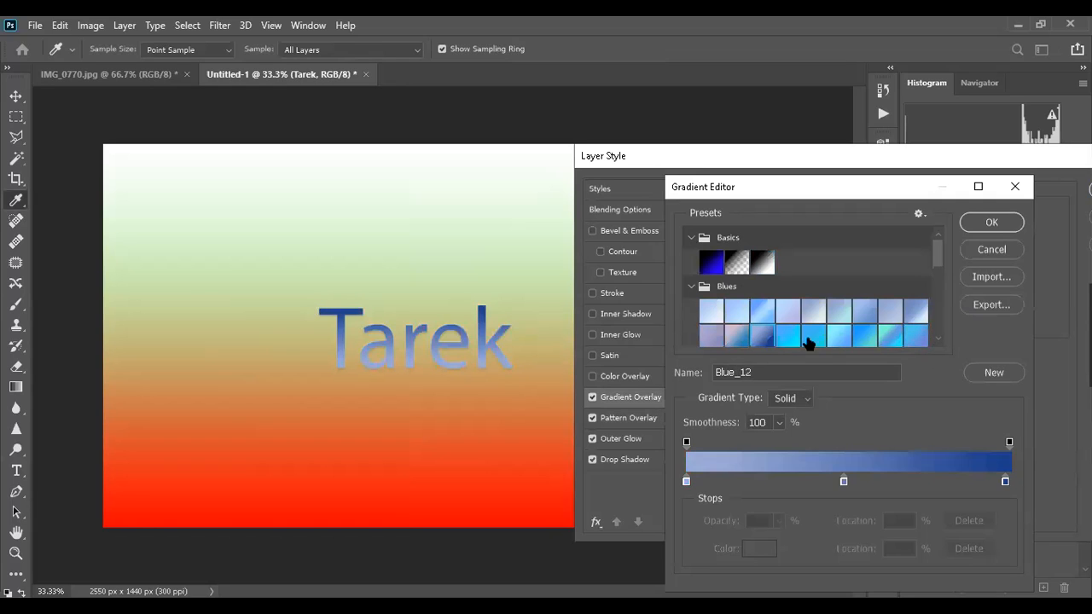
click(812, 339)
click(864, 337)
click(897, 339)
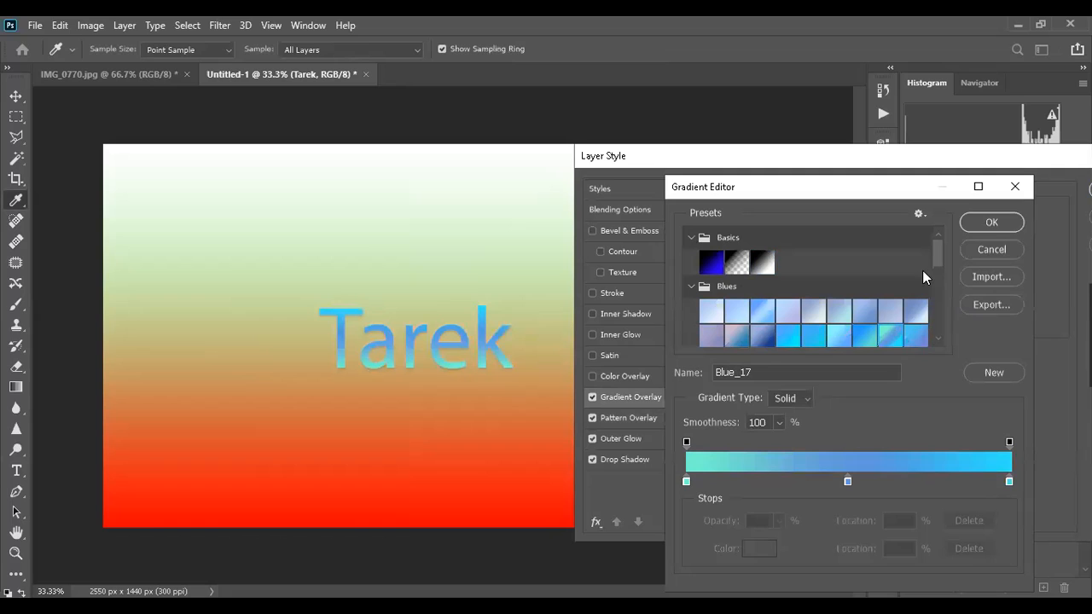
click(987, 223)
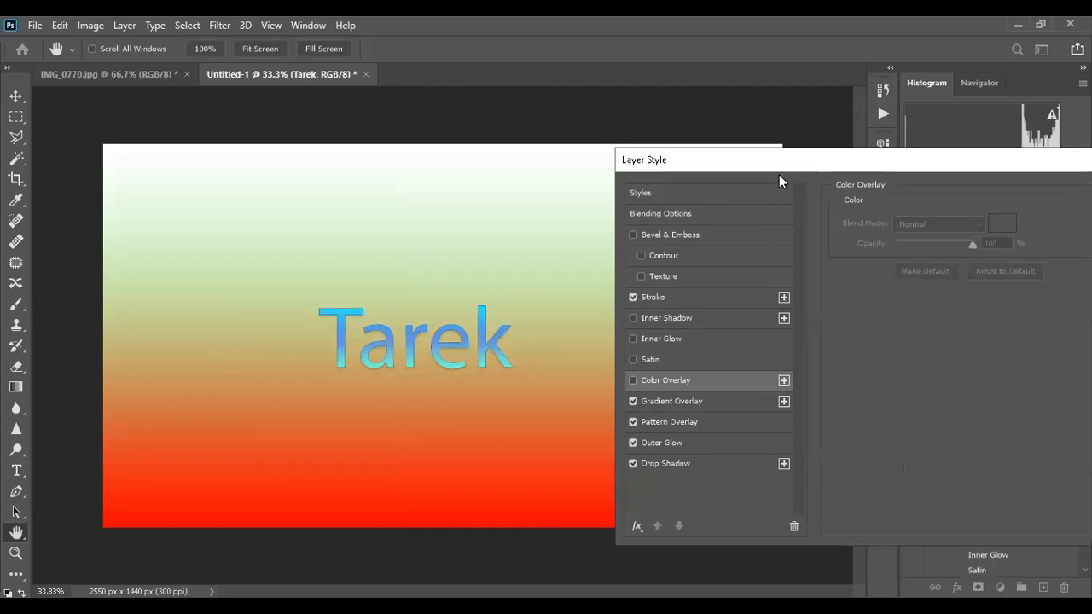
Set the text's Stroke size to 7 px with 100% opacity
click(697, 307)
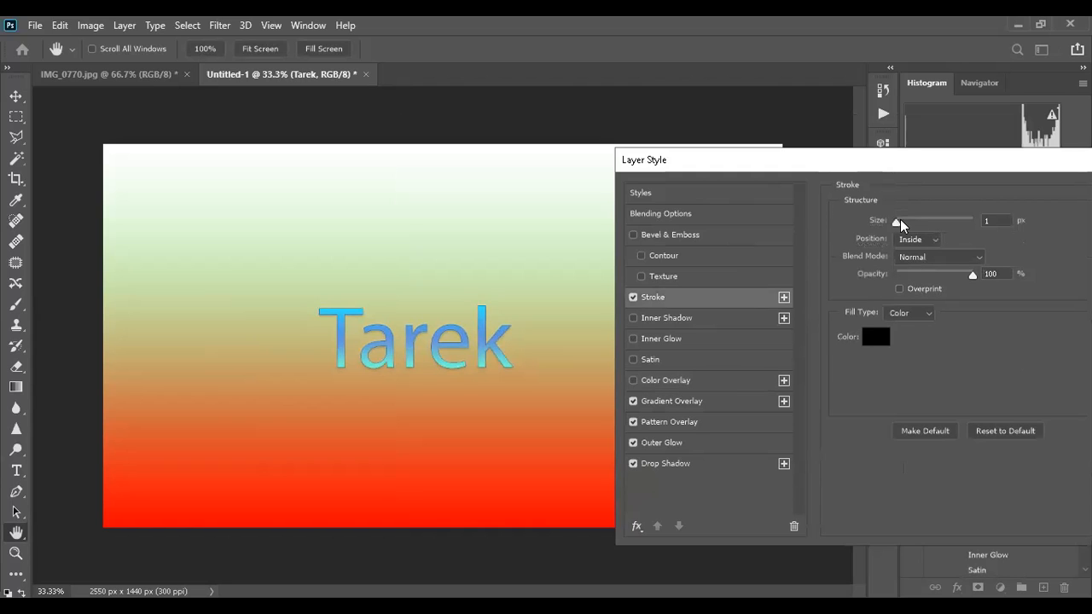
mouse_move(901, 221)
mouse_down()
mouse_move(913, 221)
mouse_move(901, 221)
mouse_up()
mouse_move(972, 274)
mouse_down()
mouse_move(942, 274)
mouse_move(980, 274)
mouse_up()
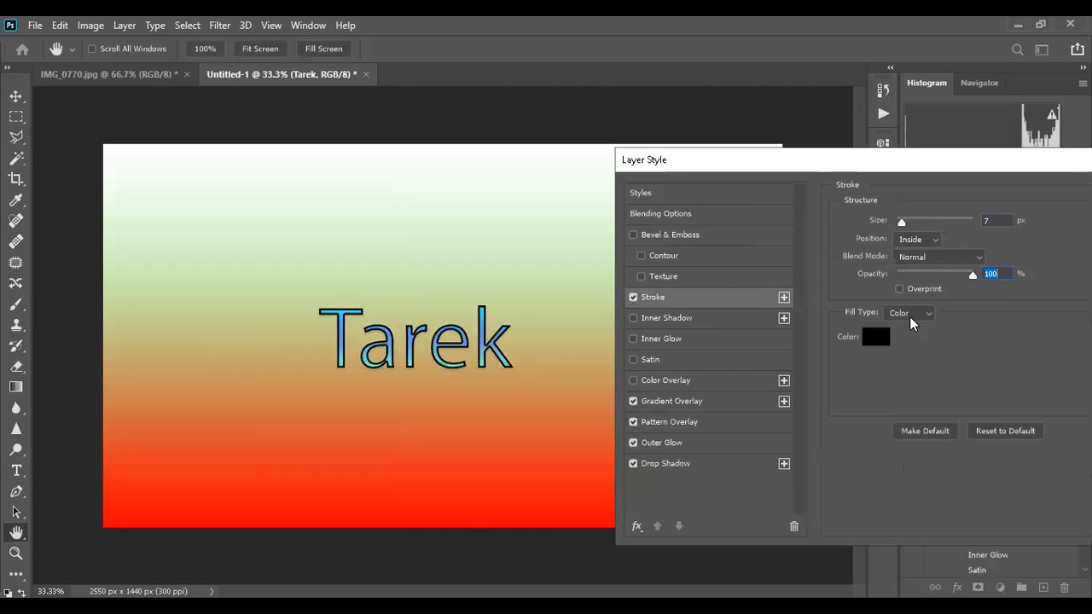
Try the bright red ff0101 as the text's Stroke color
click(875, 342)
drag(714, 188, 790, 166)
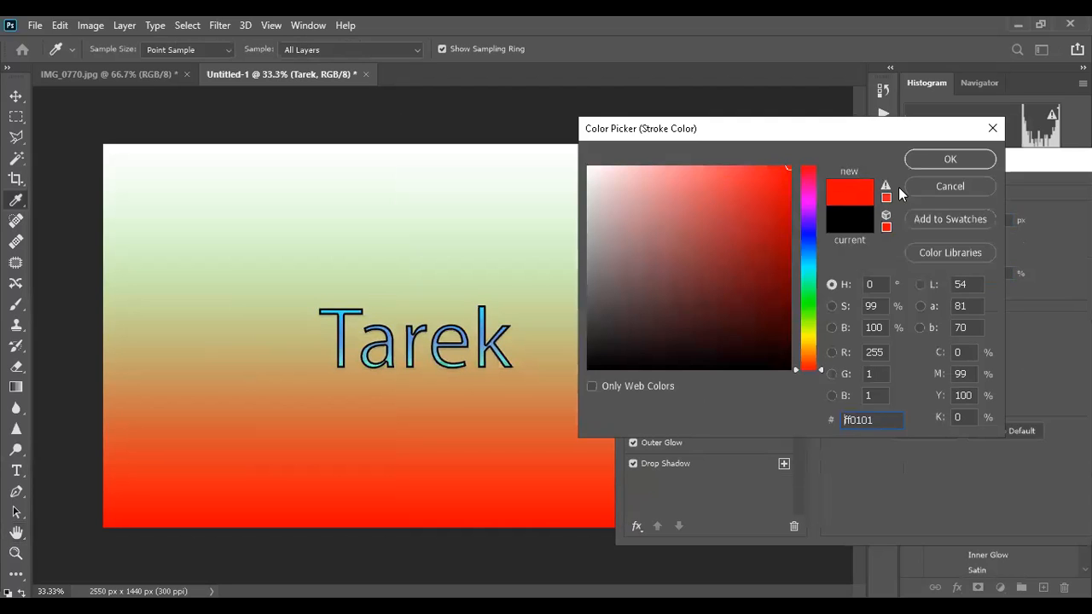
click(925, 157)
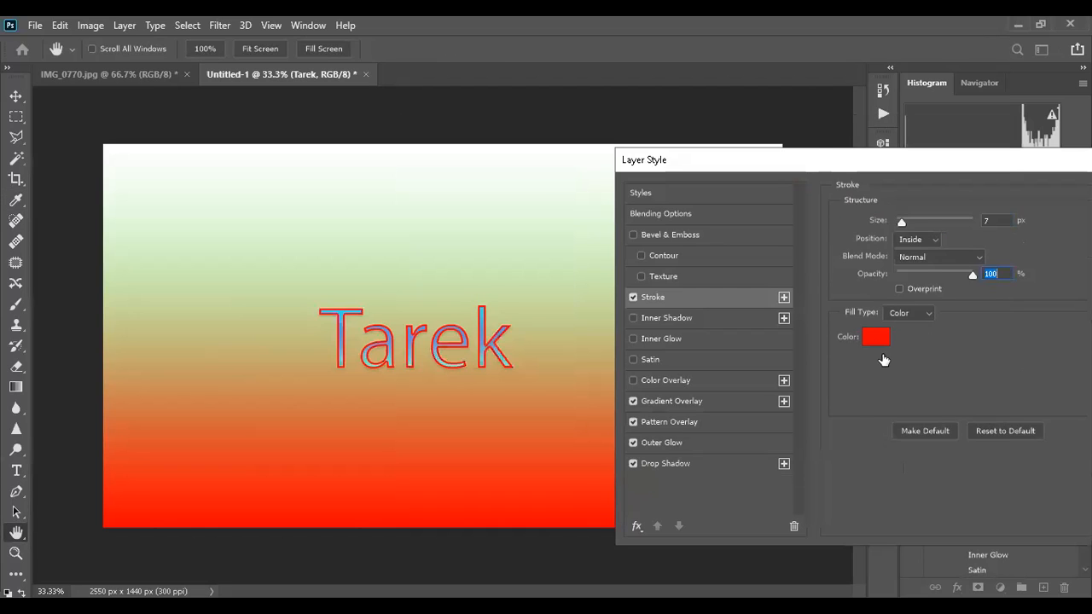
Set the text's Stroke color to the light red ff8080
click(877, 346)
mouse_move(722, 188)
mouse_down()
mouse_move(685, 174)
mouse_move(690, 165)
mouse_up()
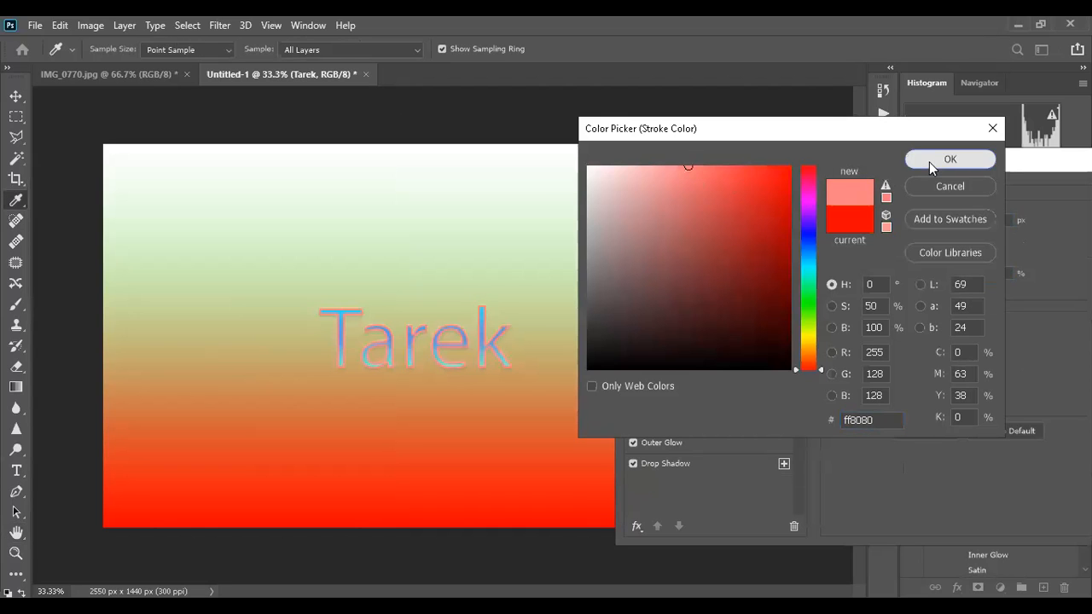
click(928, 160)
Enable Bevel & Emboss with both Texture and Contour for the name text
click(641, 276)
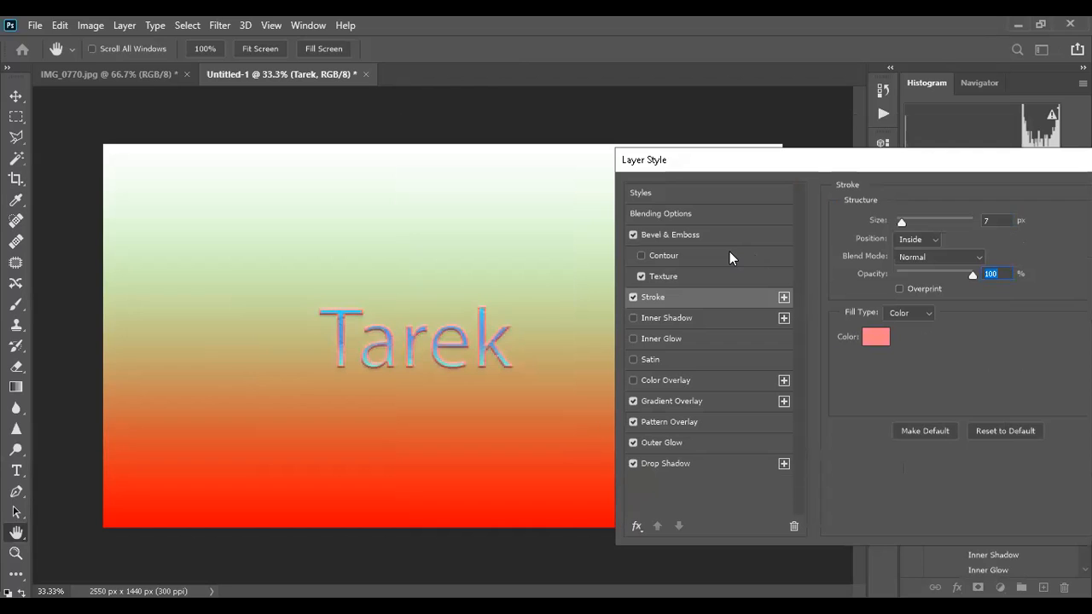
click(729, 255)
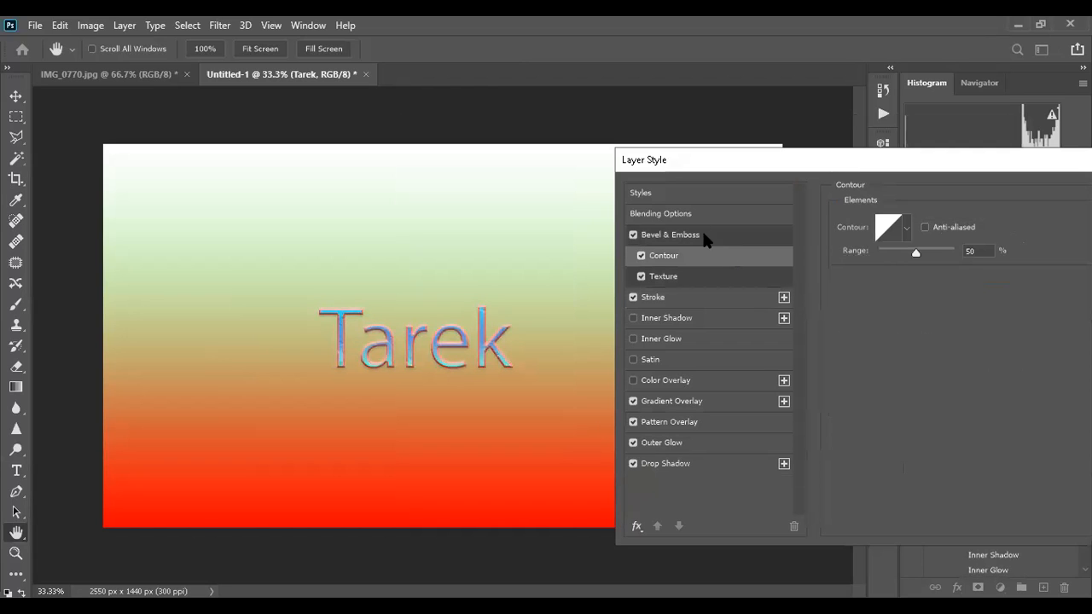
click(700, 235)
View the Blending Options and the Styles presets, and accept the layer effects on the text
click(699, 214)
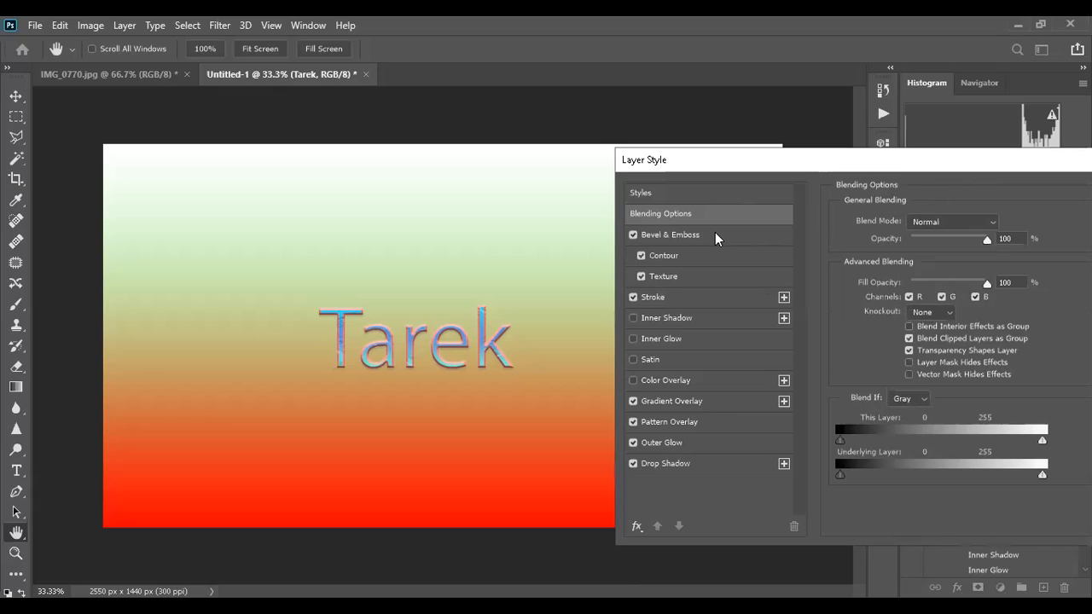
click(715, 195)
drag(903, 164, 808, 155)
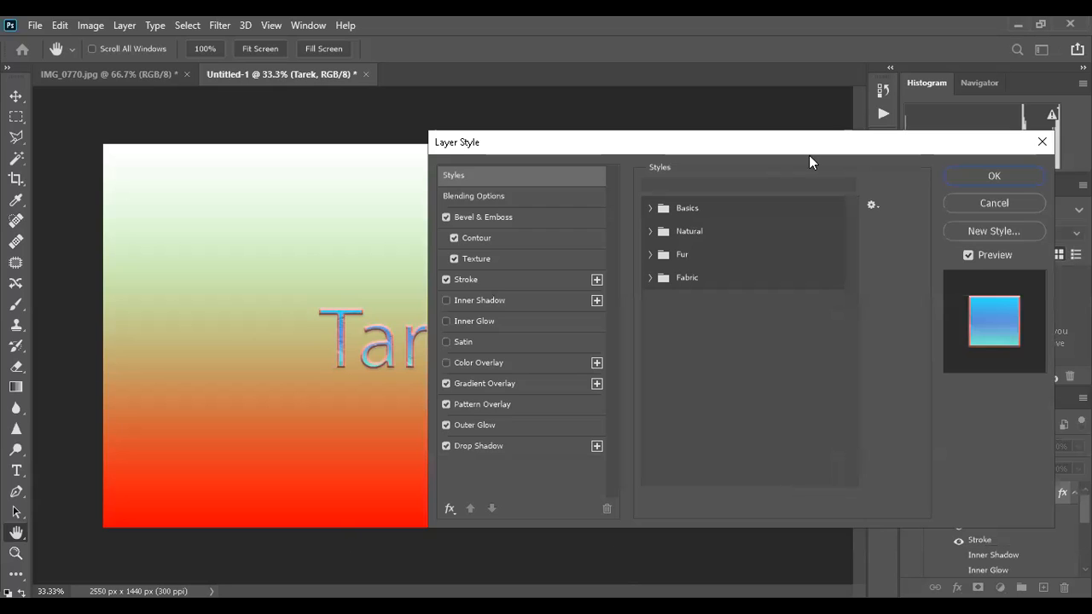
click(985, 176)
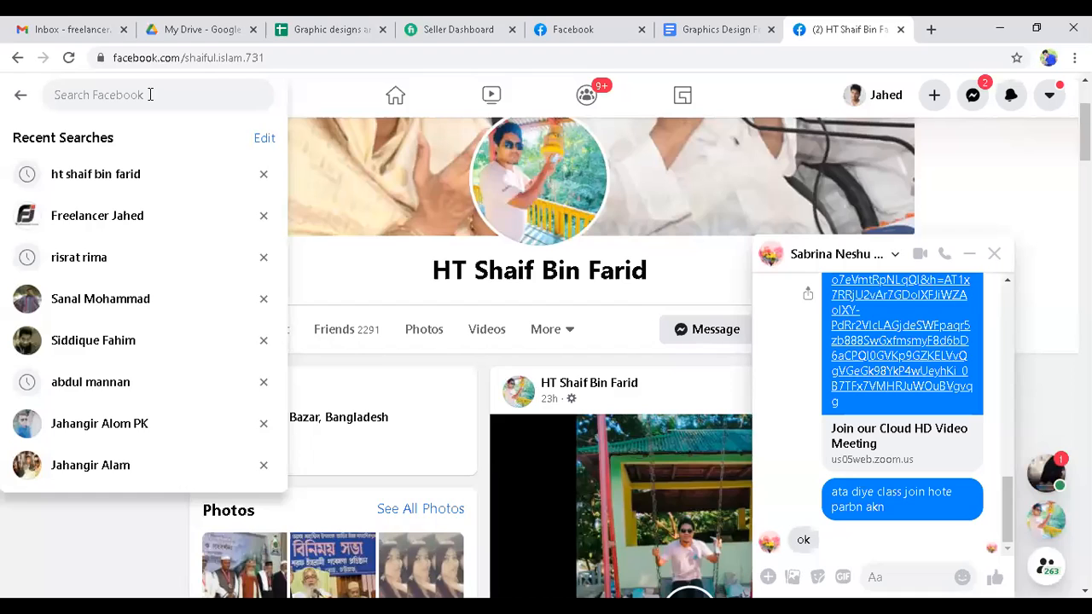
On Facebook, search for the freelancer's group and open the group's page from the results
text(f)
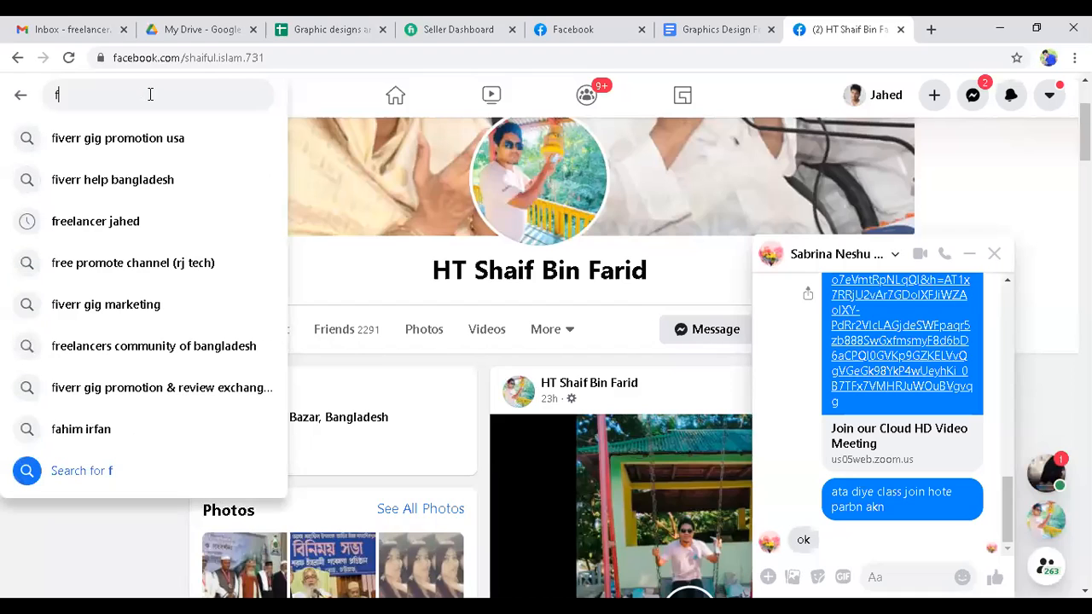
text(re)
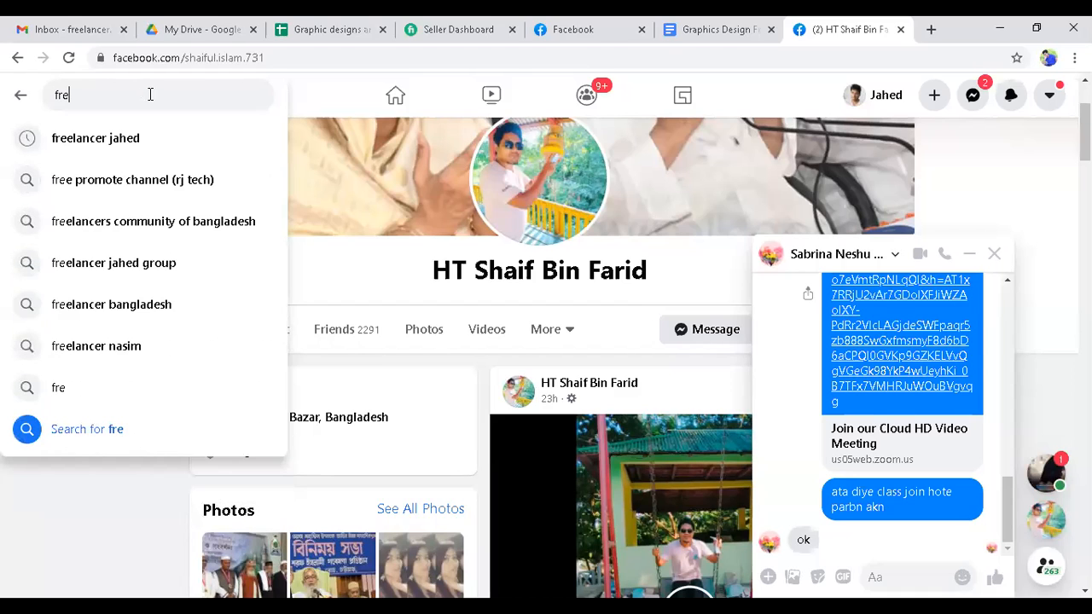
text(el)
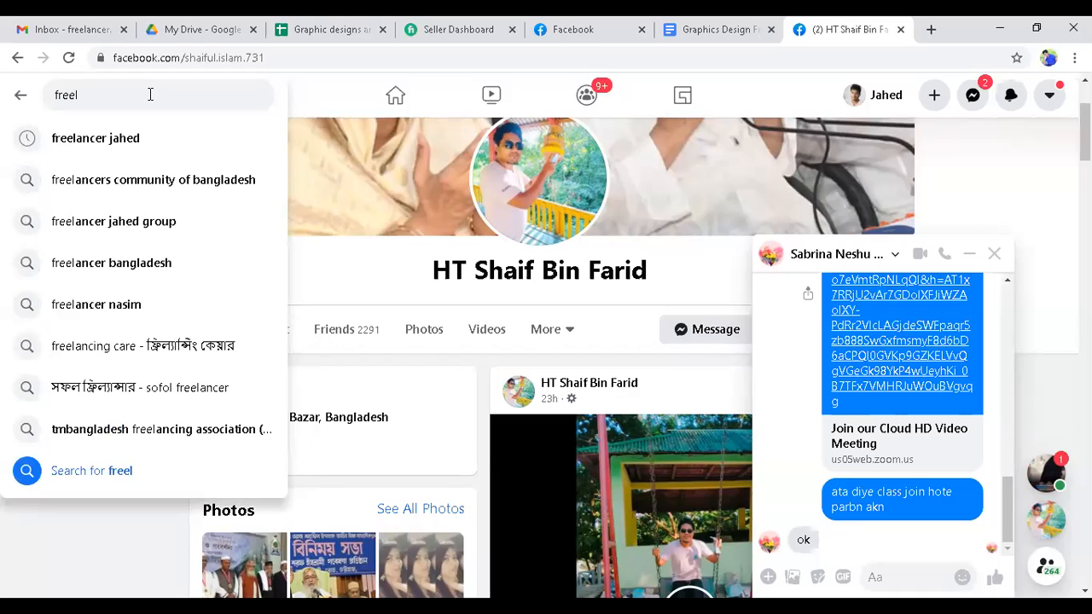
click(136, 226)
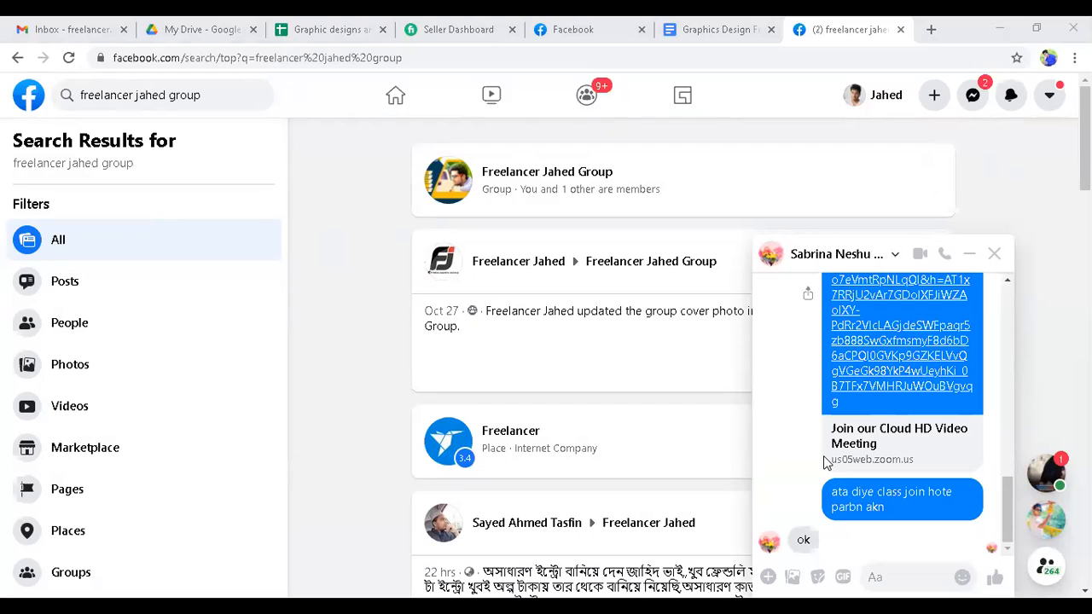
click(513, 176)
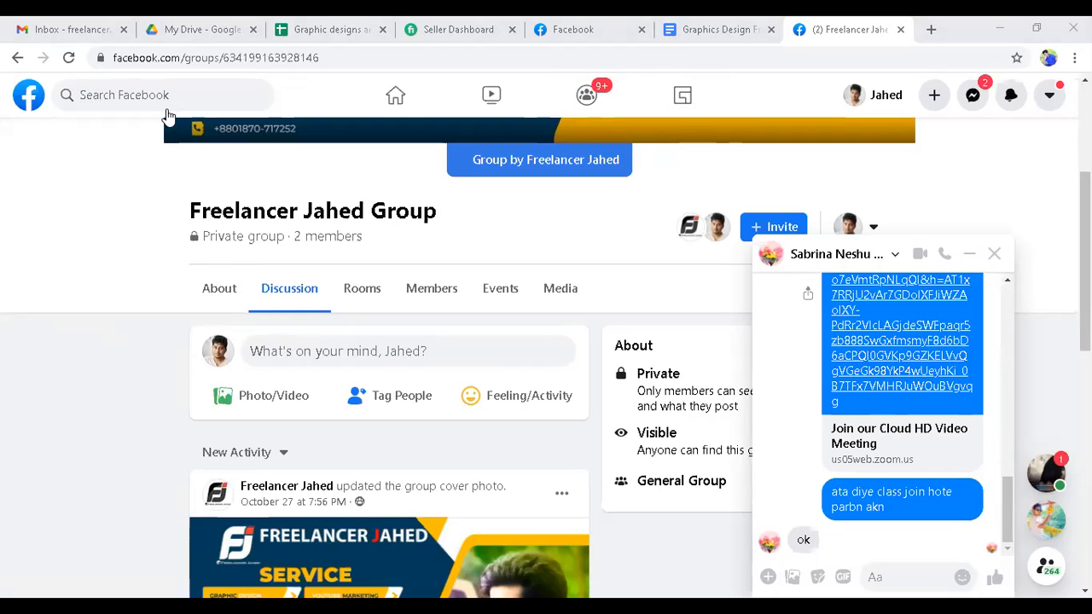
Look through the group's page, from its cover photo to its posts
scroll(50, 383, down, 1)
scroll(49, 376, up, 2)
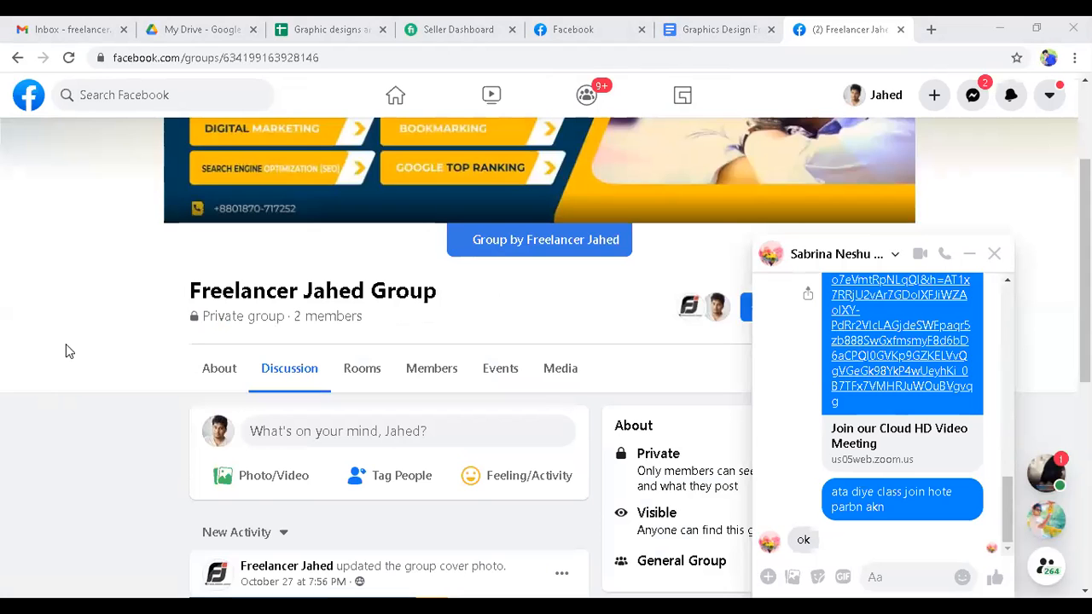
scroll(128, 386, down, 2)
scroll(119, 386, down, 4)
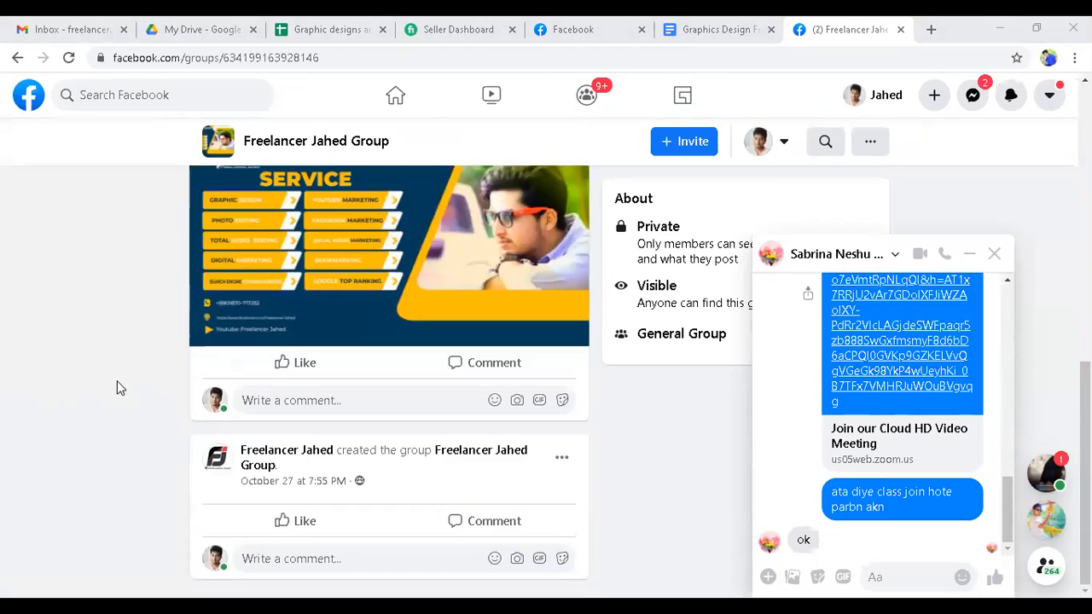
scroll(117, 381, up, 7)
scroll(116, 380, up, 1)
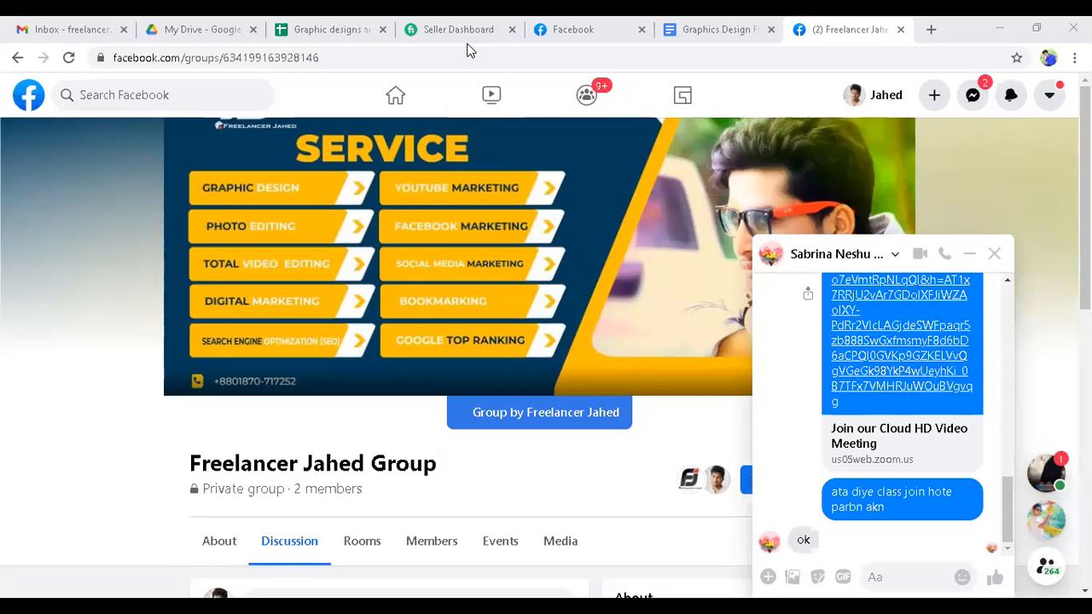
scroll(142, 335, down, 2)
scroll(102, 203, up, 1)
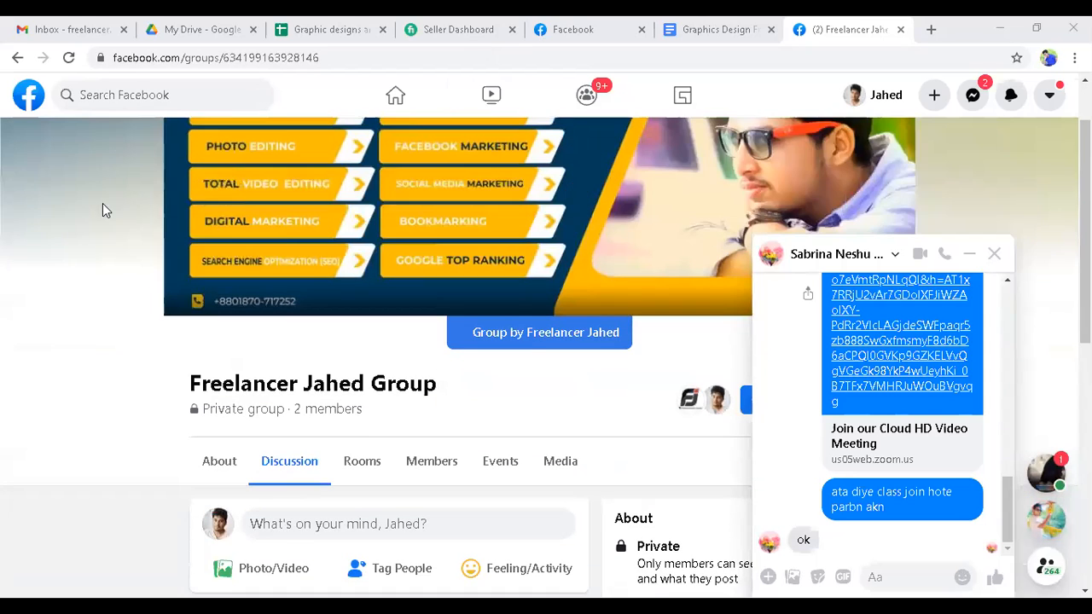
Reopen the freelancer's group from the recent Facebook searches and view its oldest posts
click(168, 100)
scroll(162, 110, up, 1)
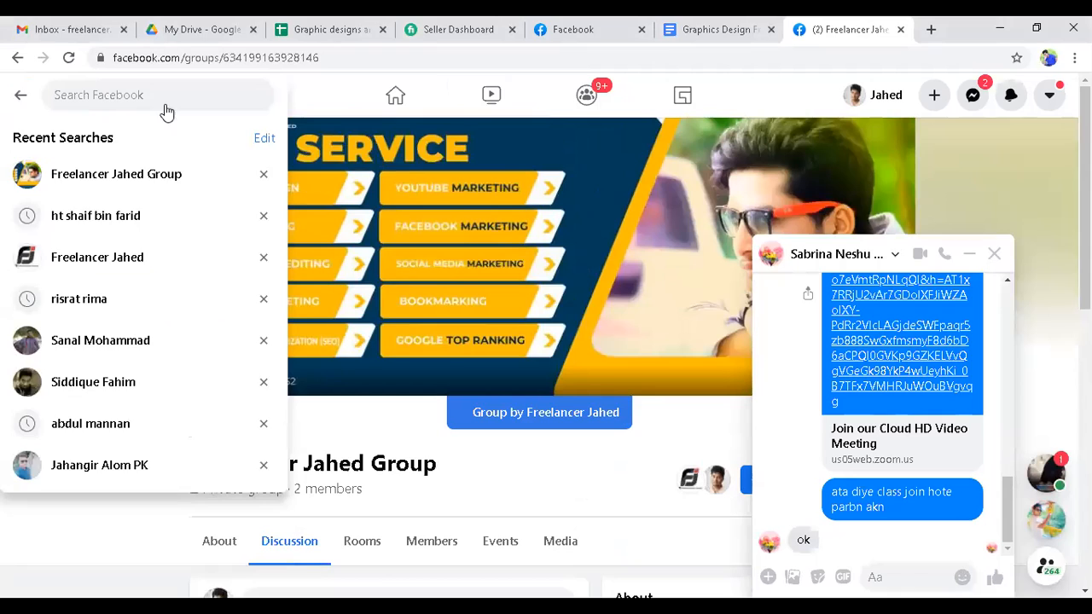
click(168, 171)
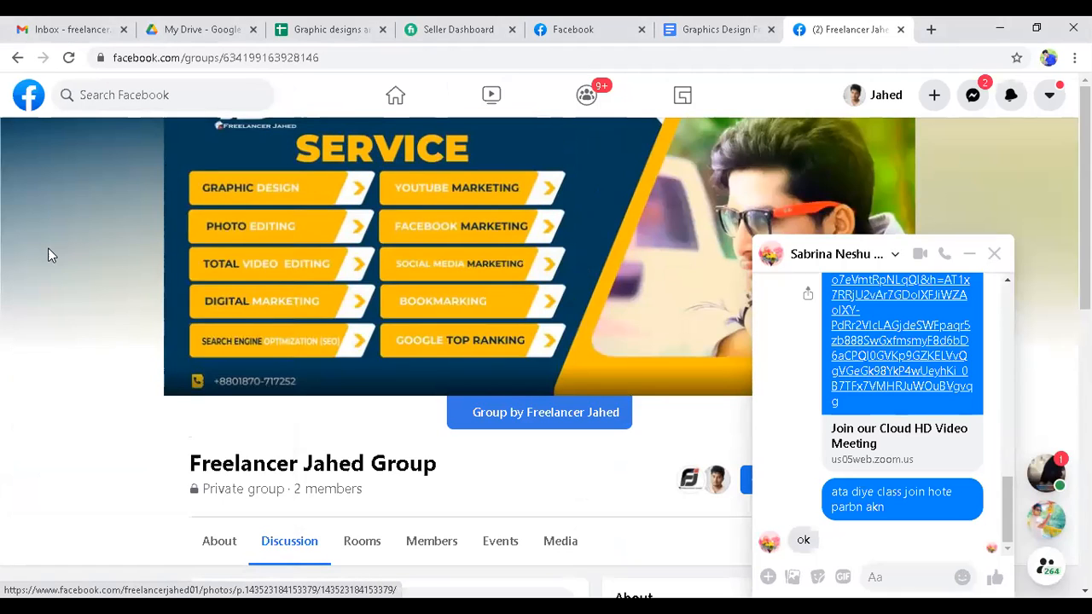
scroll(48, 249, down, 8)
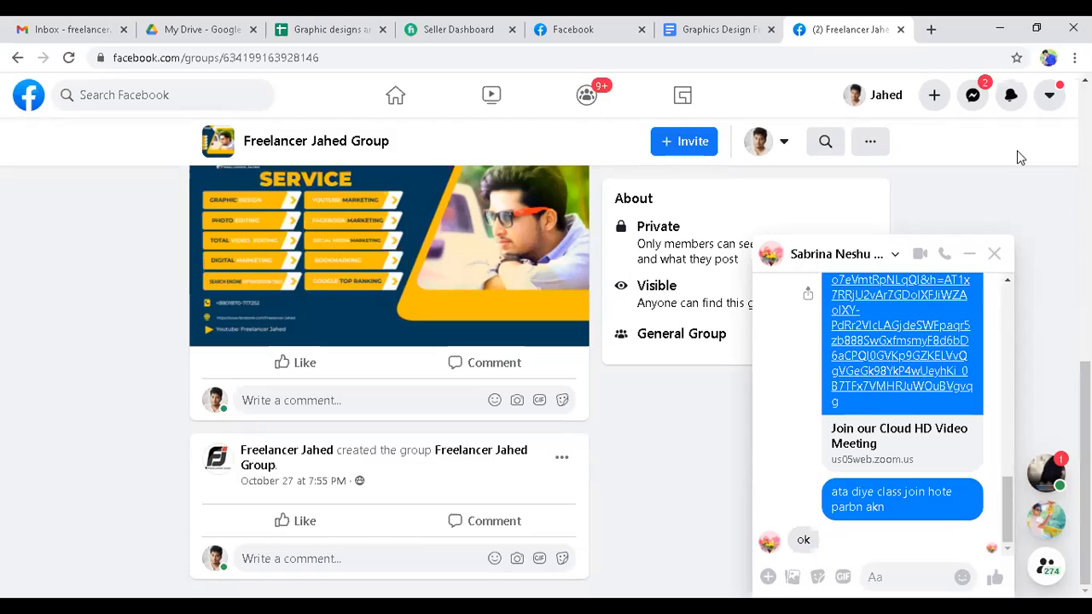
Show the list of recent Messenger conversations
click(800, 79)
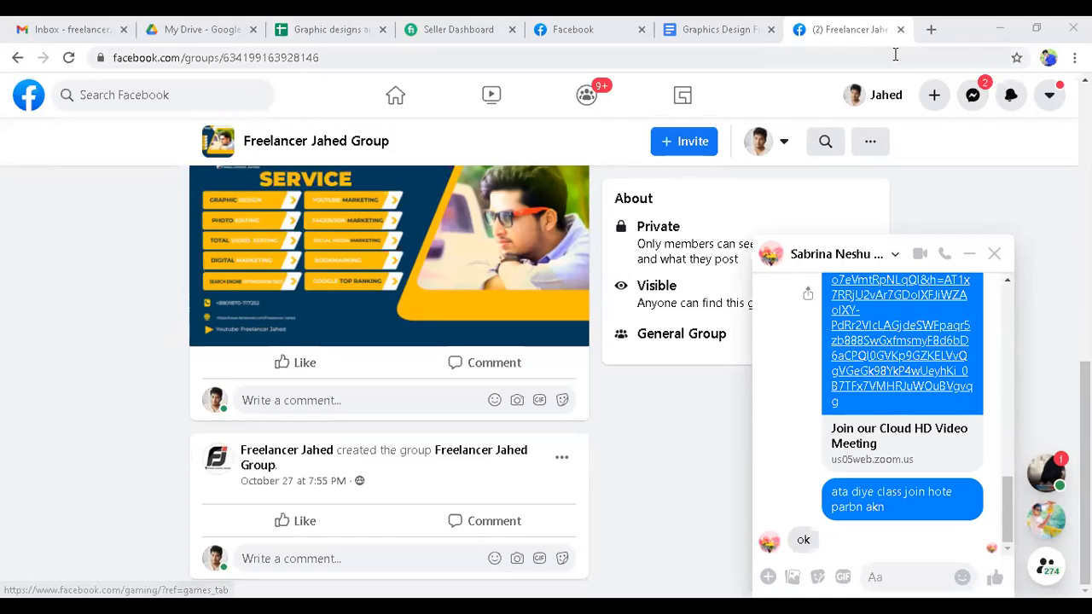
click(971, 96)
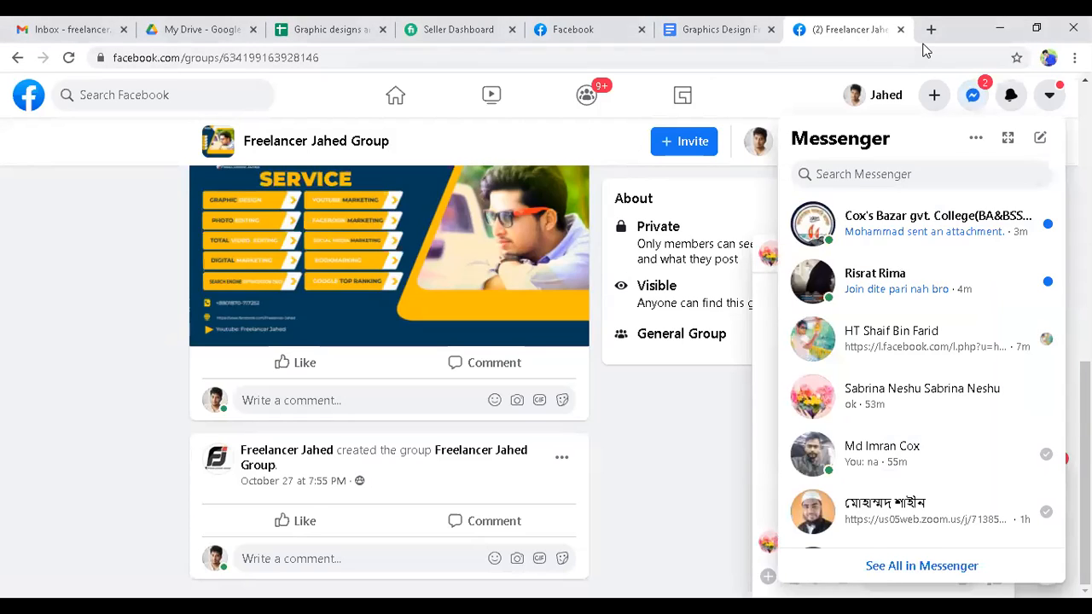
Open Google in a new browser tab and rerun the recent search for "youtube banner size"
key(ctrl+t)
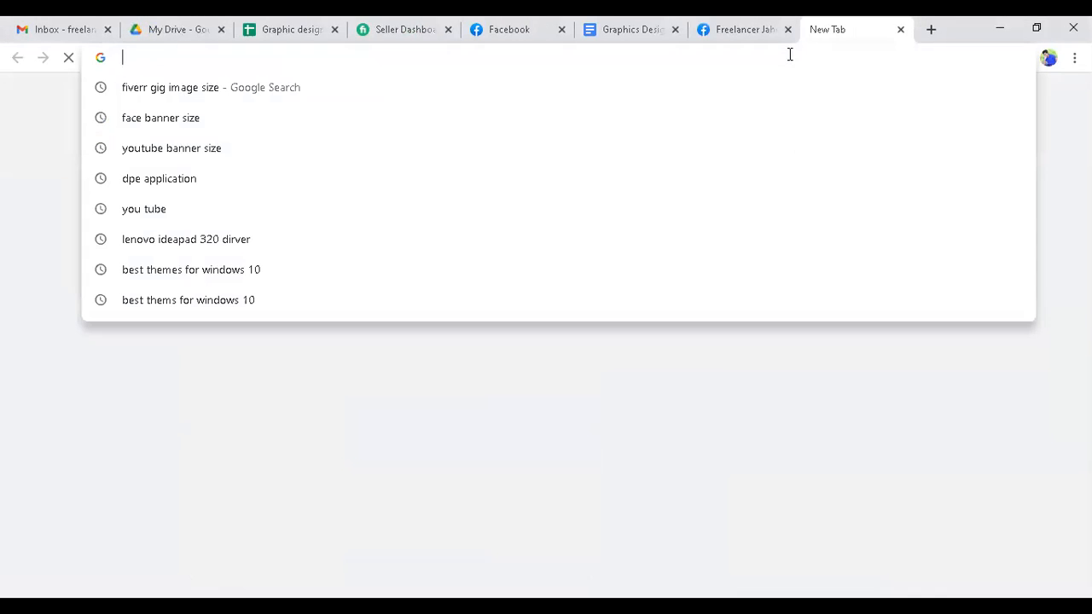
text(g)
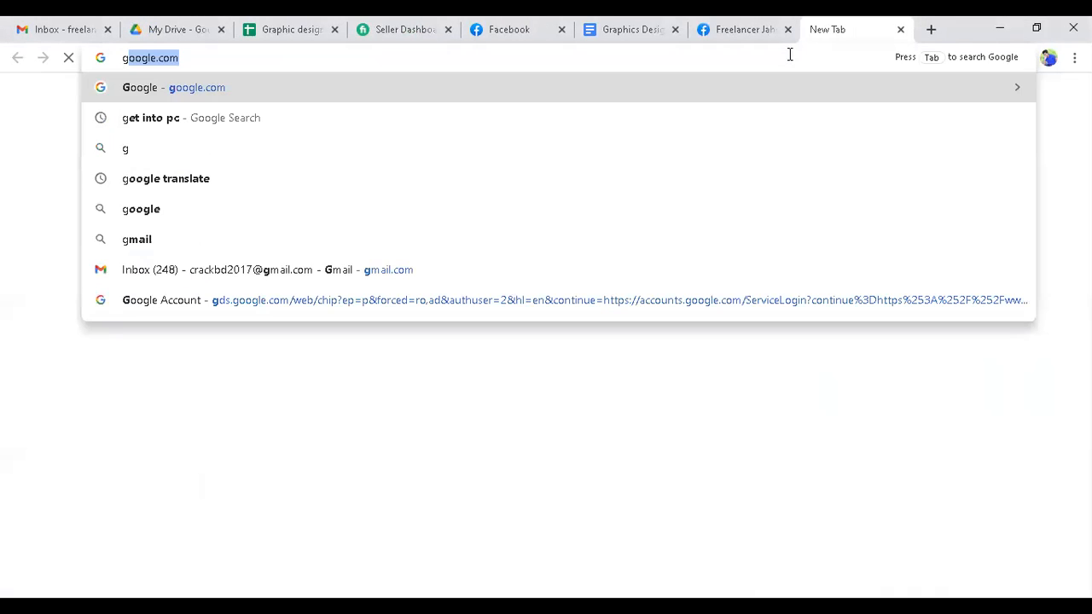
key(Return)
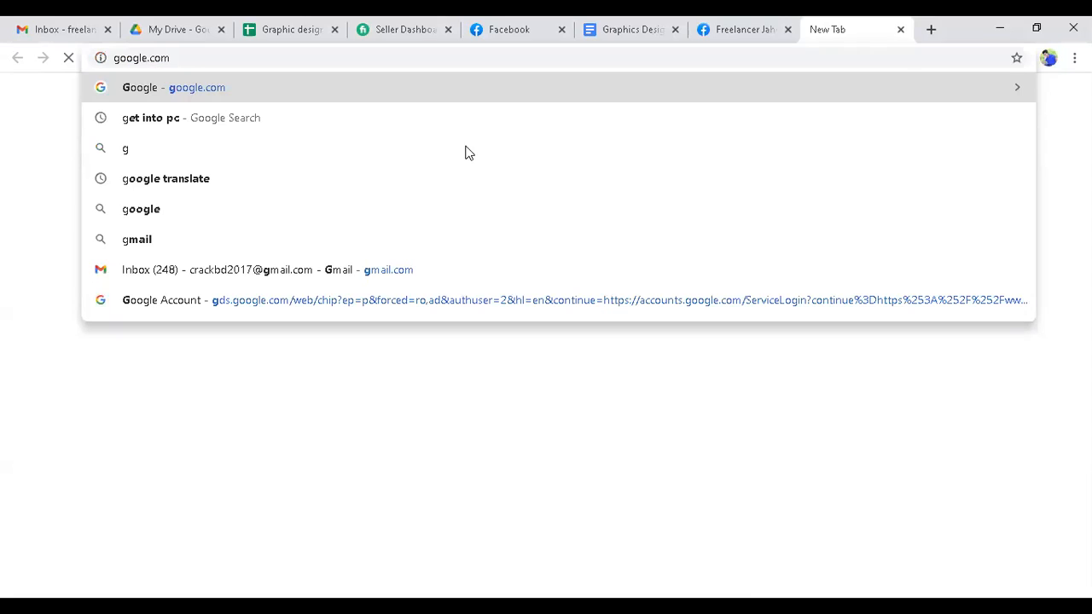
click(391, 321)
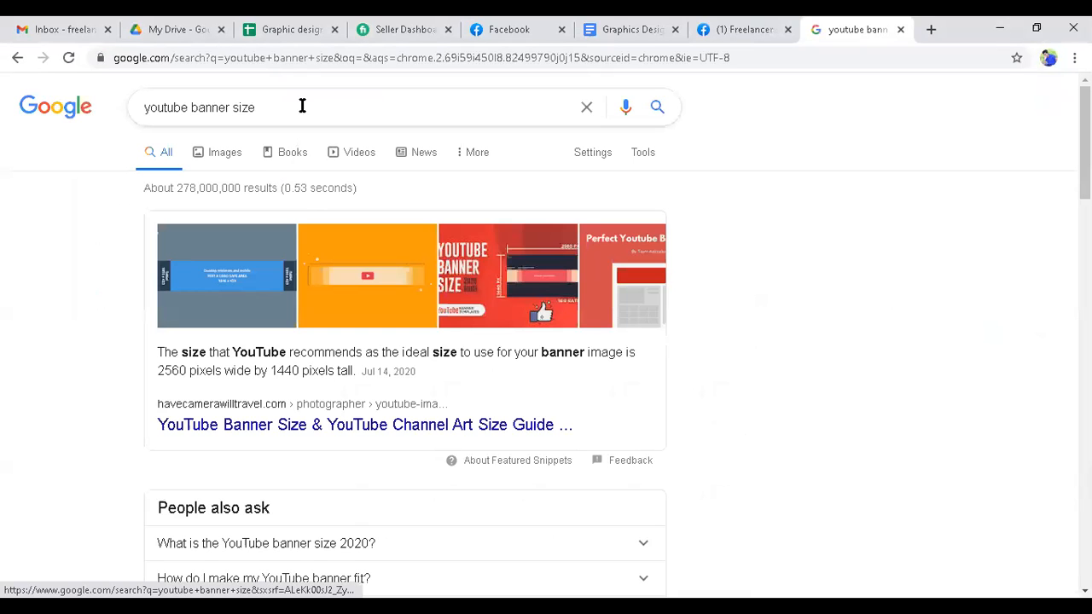
Change the Google search to "youtube" and open the YouTube site from the results
click(304, 106)
drag(305, 106, 47, 110)
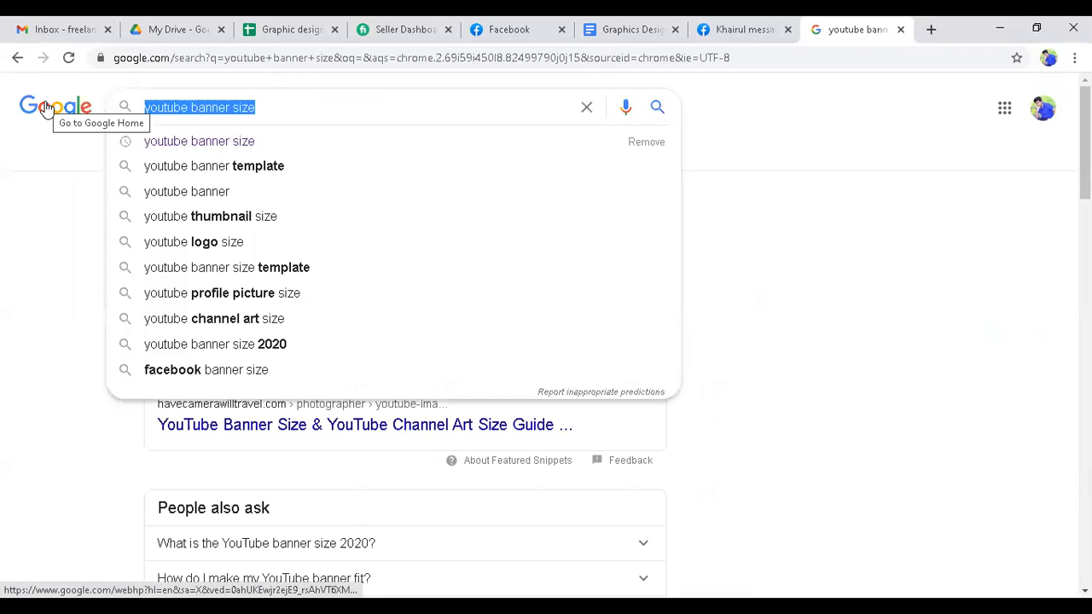
text(you)
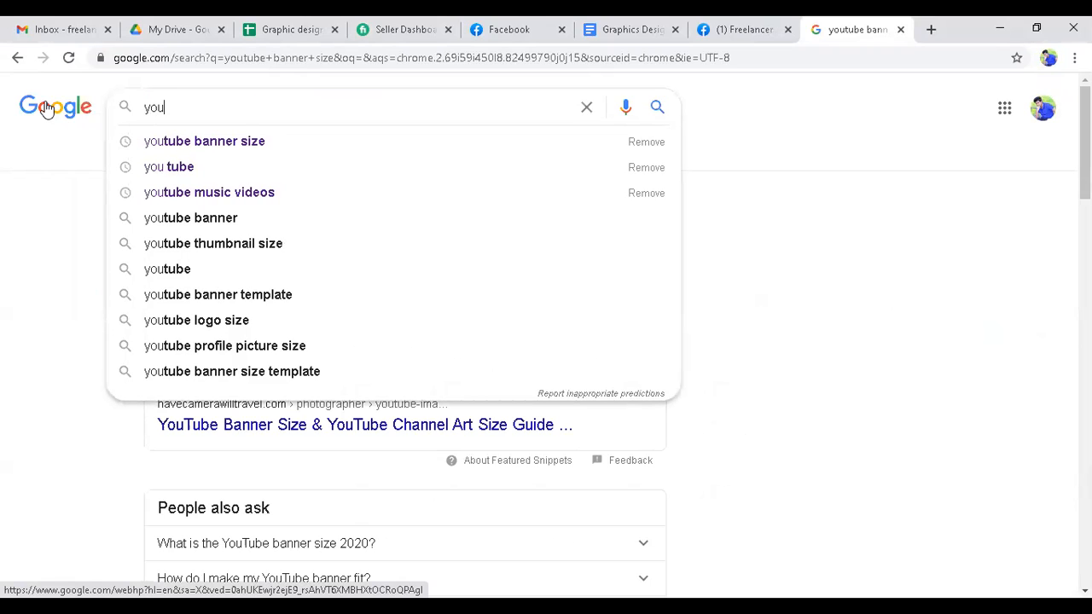
key(Down)
key(BackSpace)
key(BackSpace)
key(BackSpace)
key(BackSpace)
key(BackSpace)
key(BackSpace)
key(BackSpace)
key(BackSpace)
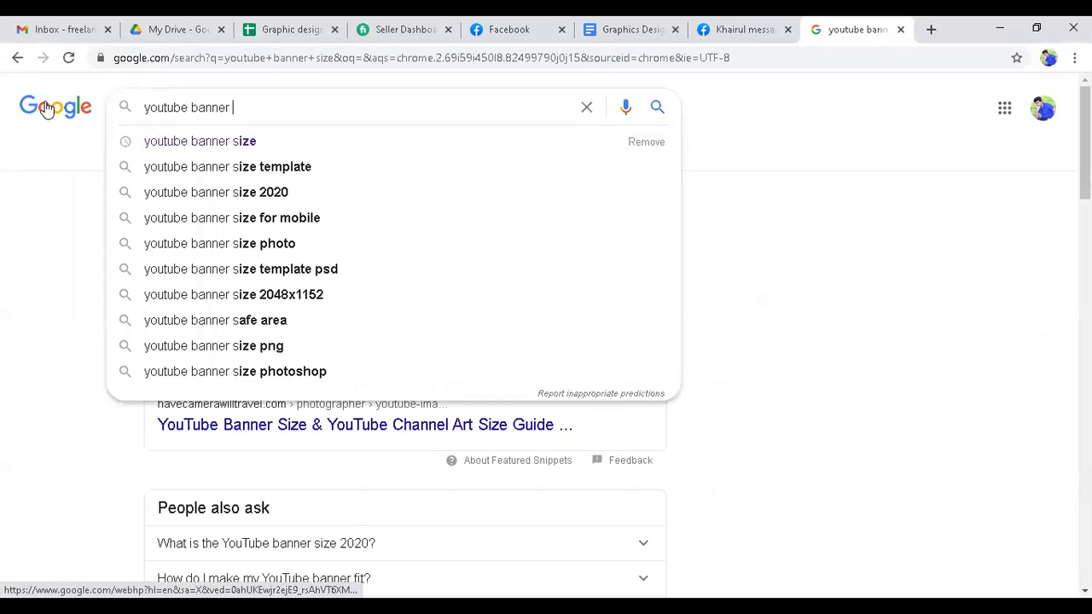
key(BackSpace)
key(BackSpace)
key(BackSpace)
key(BackSpace)
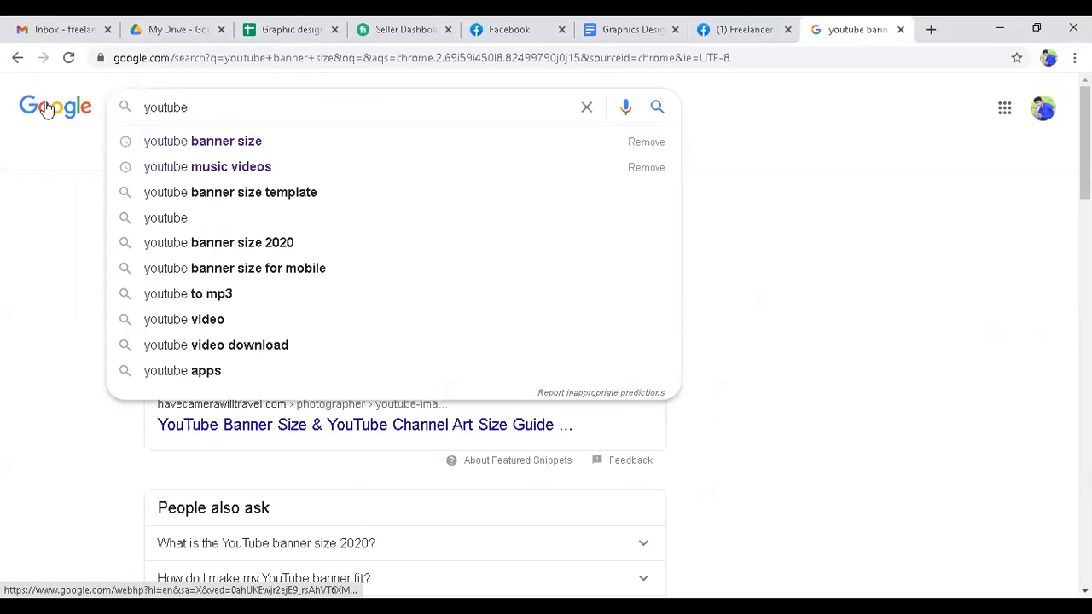
key(Escape)
key(Return)
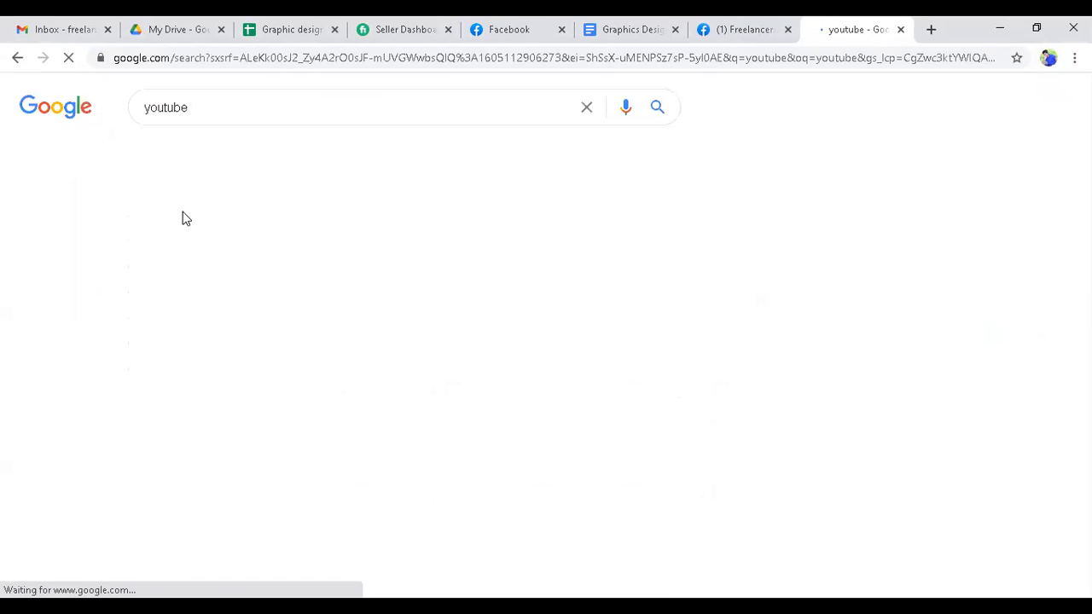
click(187, 243)
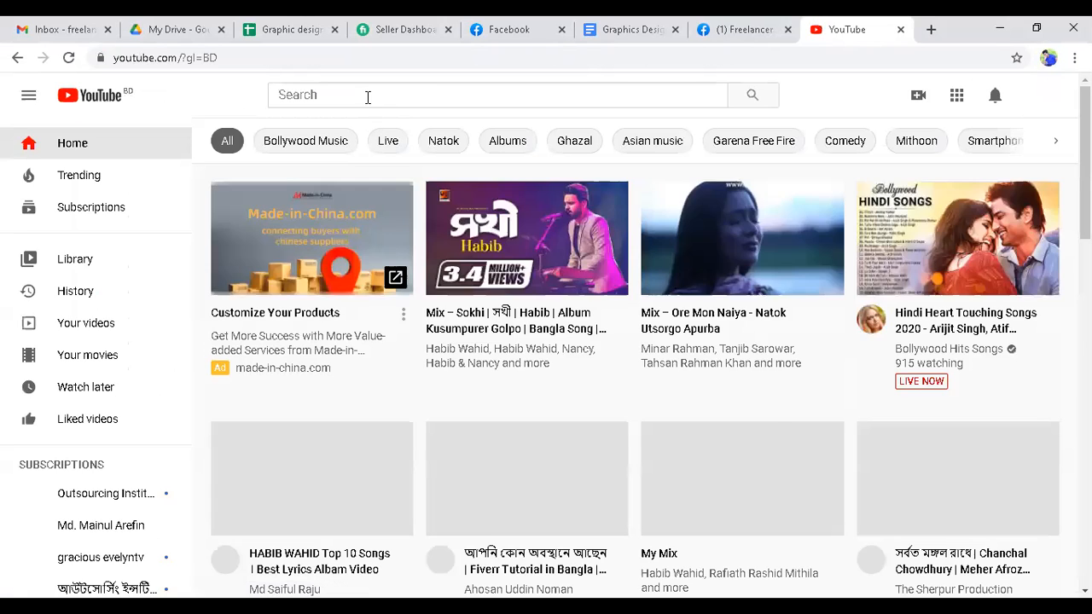
Search YouTube for the freelancer's channel and open the channel from the results
click(366, 96)
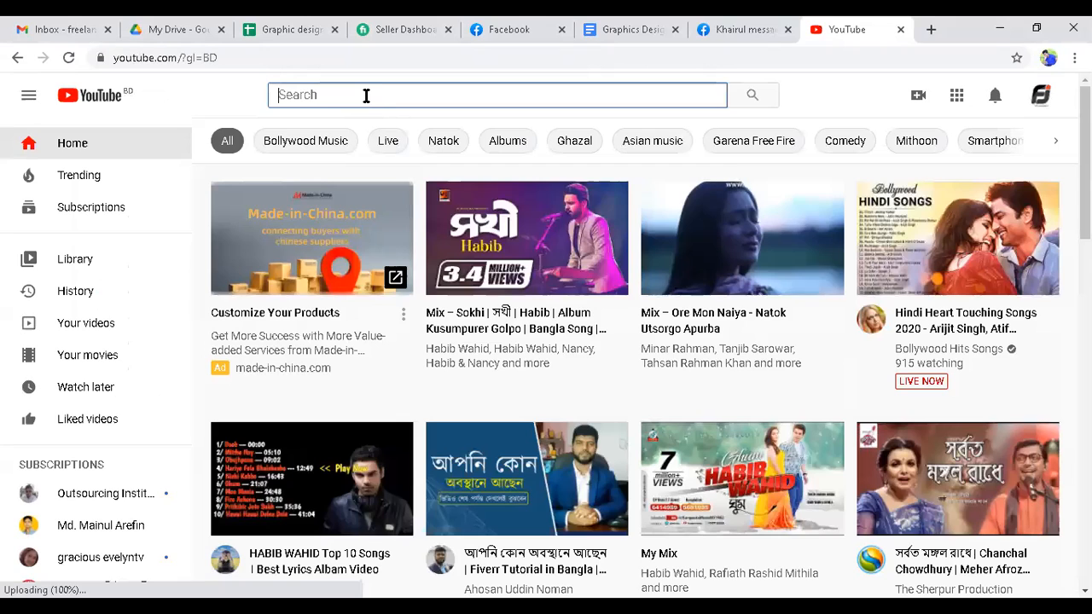
text(fre)
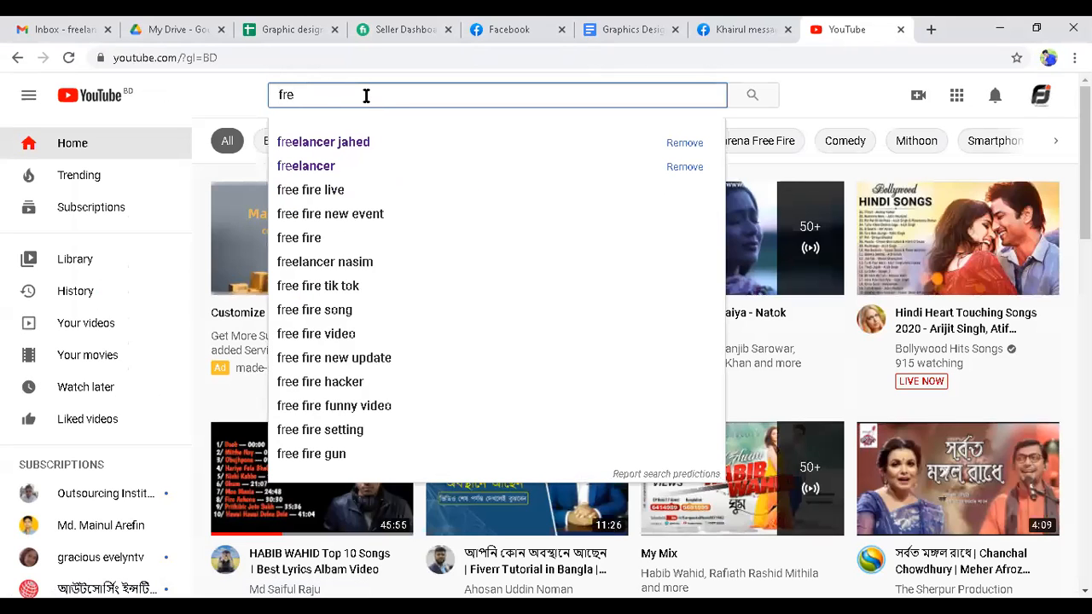
key(Down)
key(Return)
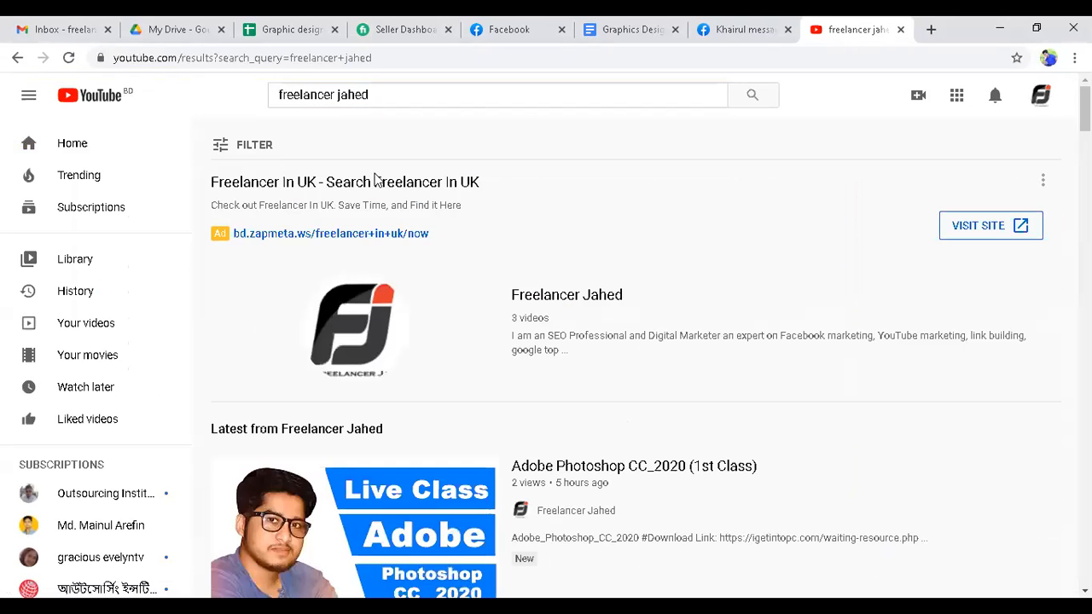
scroll(373, 256, down, 2)
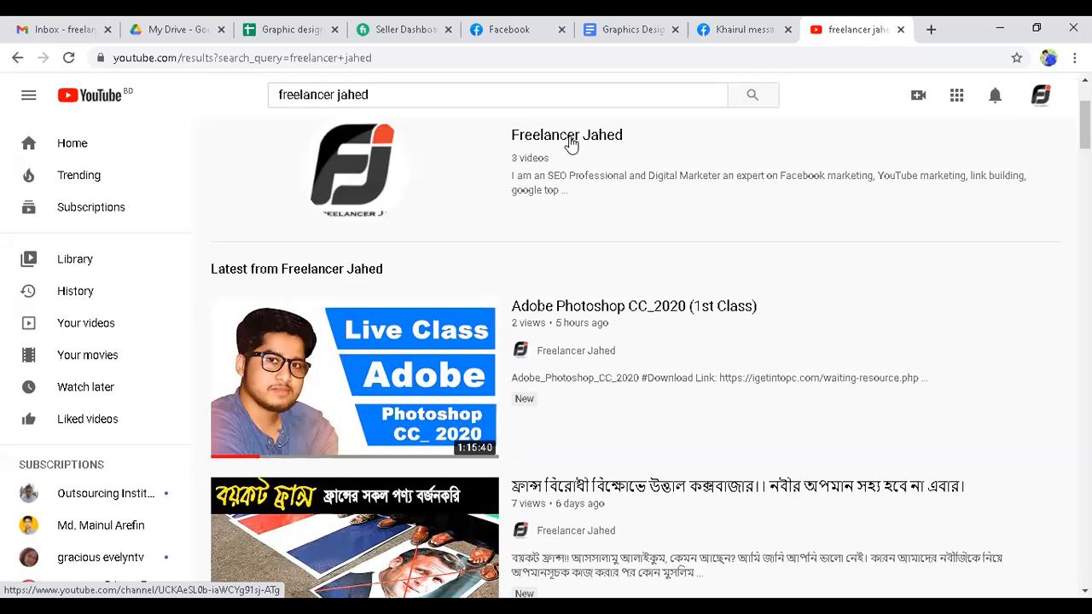
click(571, 145)
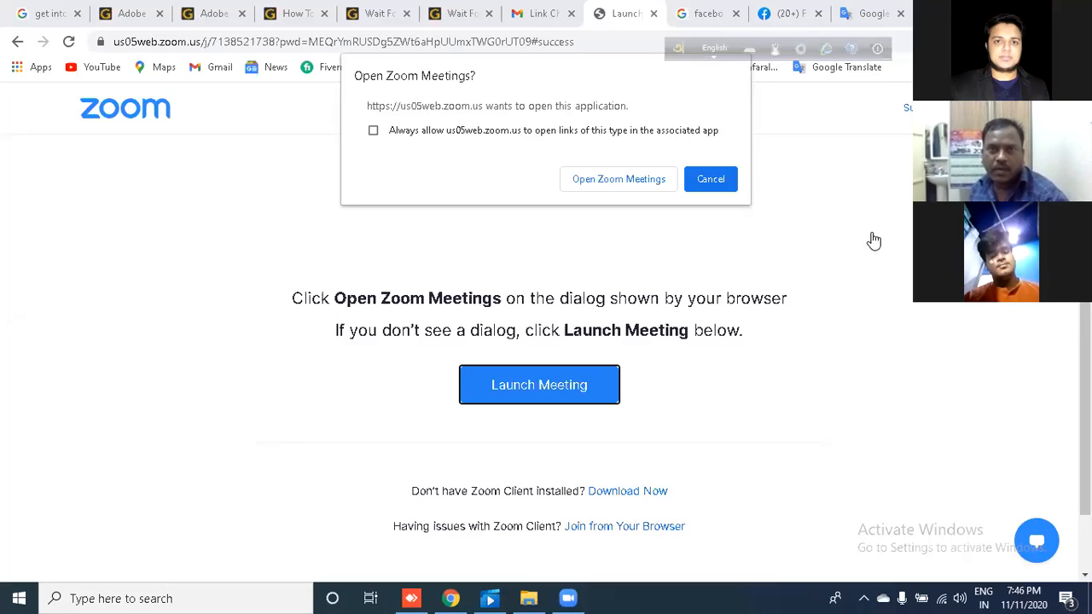
Cancel the request to open Zoom Meetings, then minimize the browser and refresh the desktop
click(708, 189)
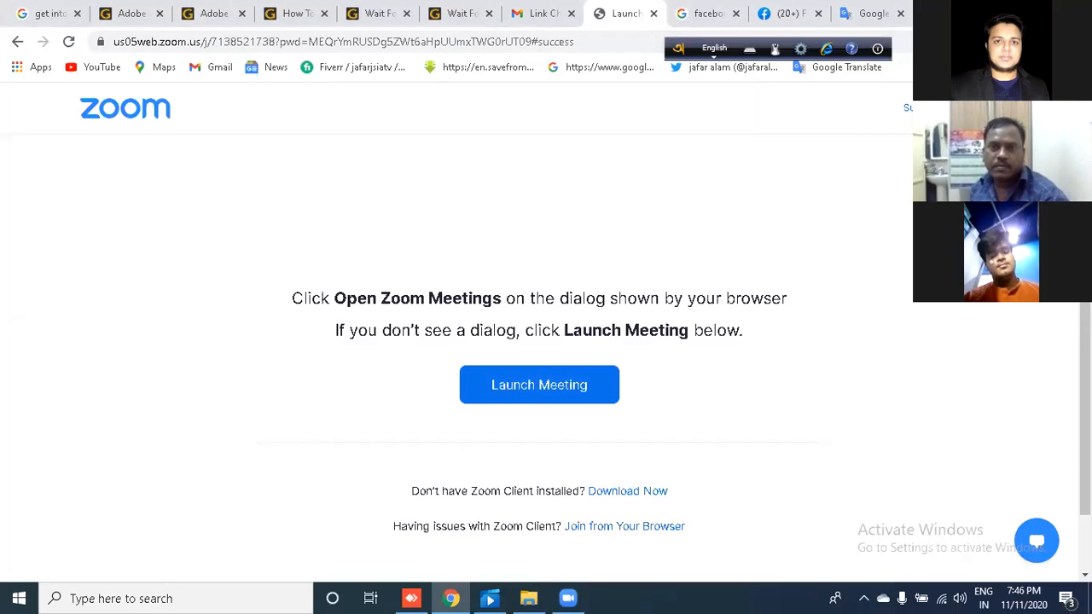
click(1000, 11)
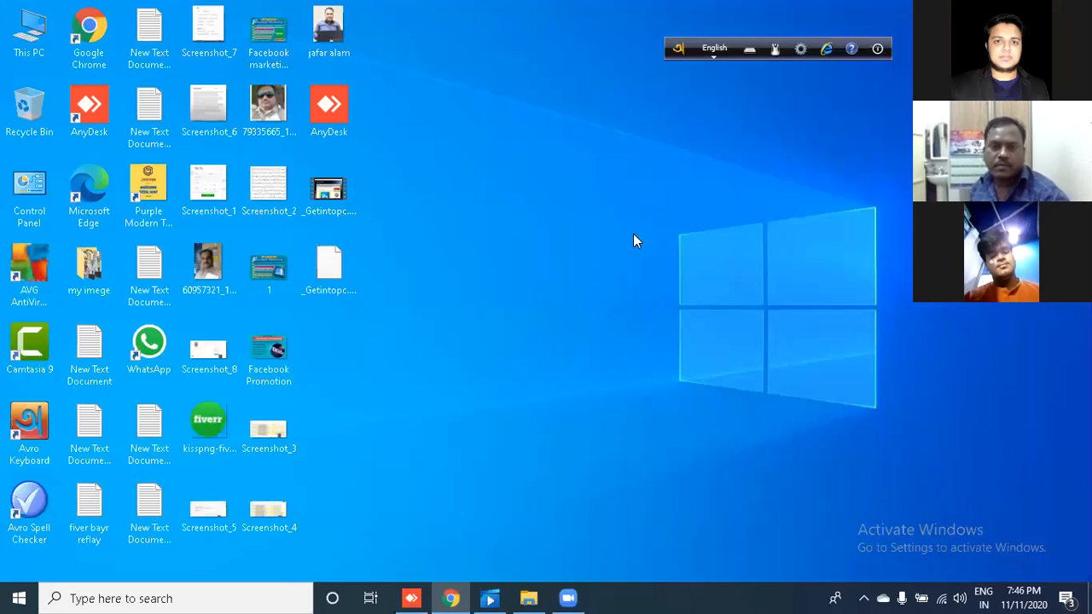
right_click(547, 205)
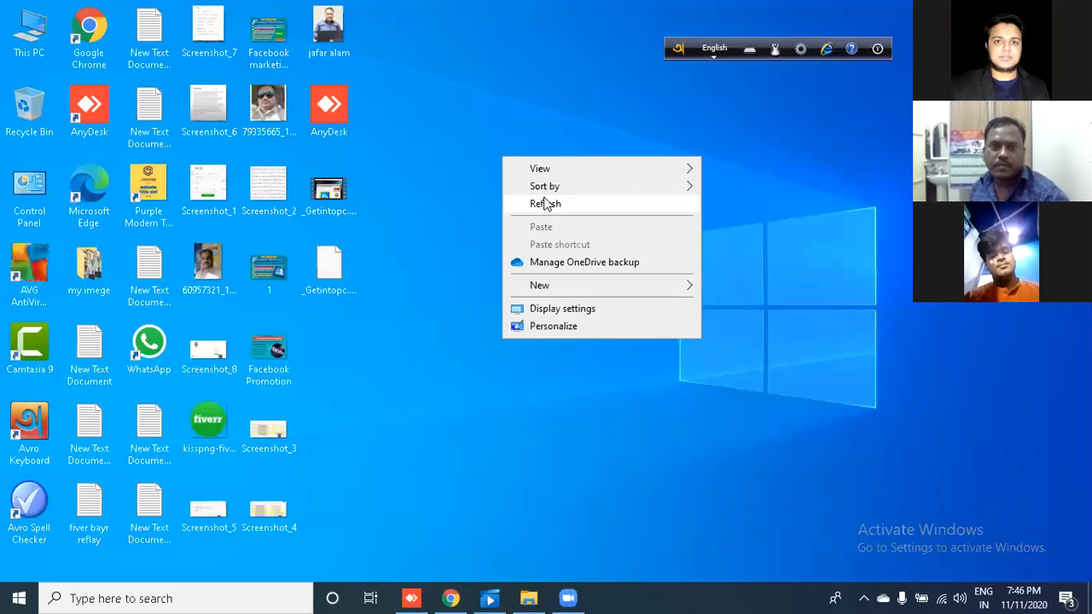
click(546, 204)
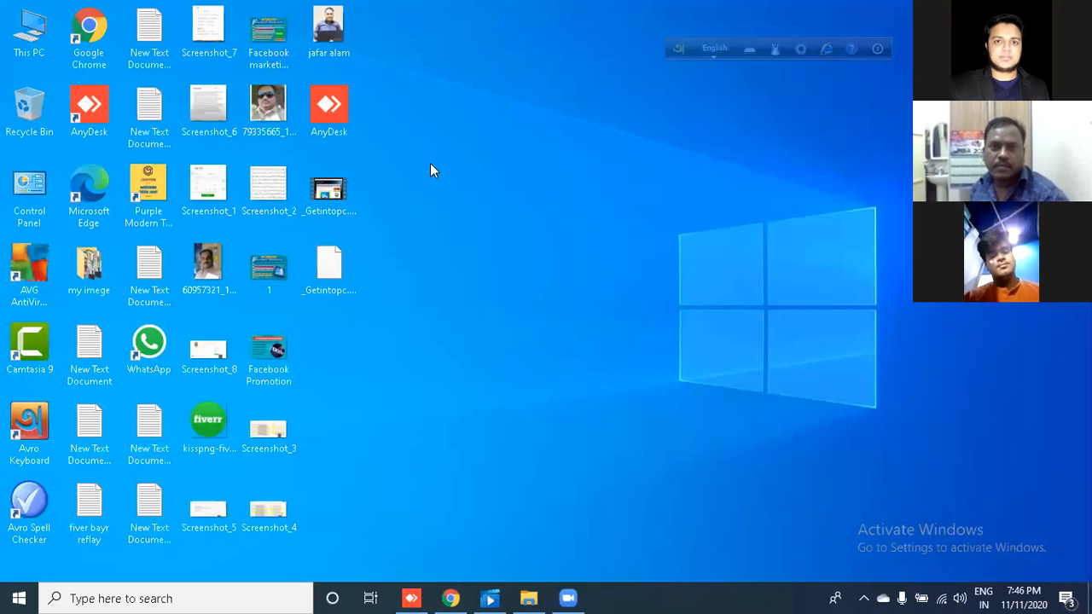
Open the Downloads folder from This PC and look through its files for the Photoshop download
double_click(38, 32)
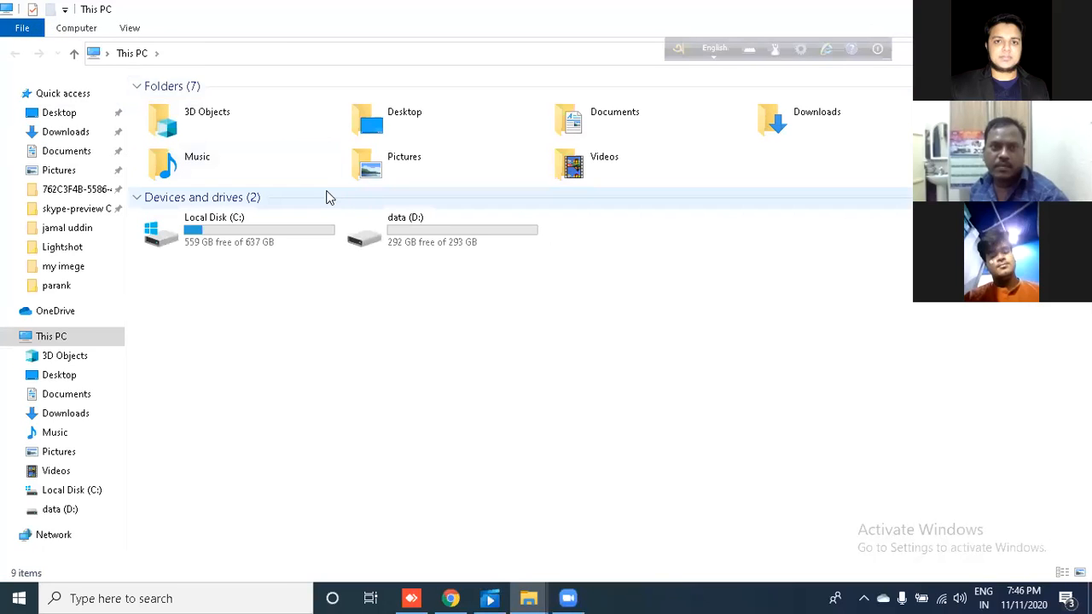
click(795, 130)
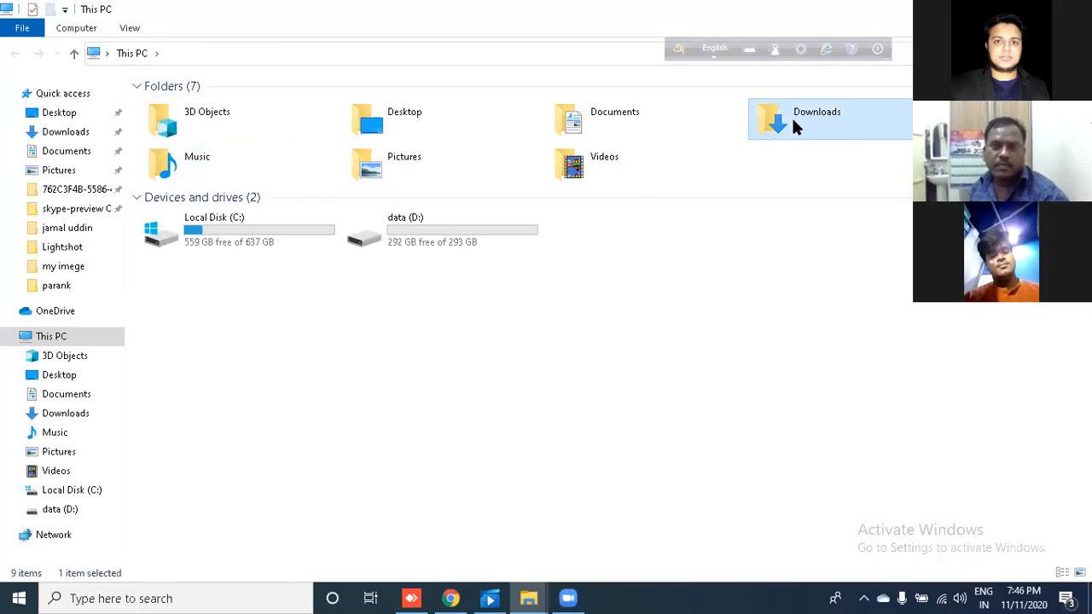
double_click(792, 121)
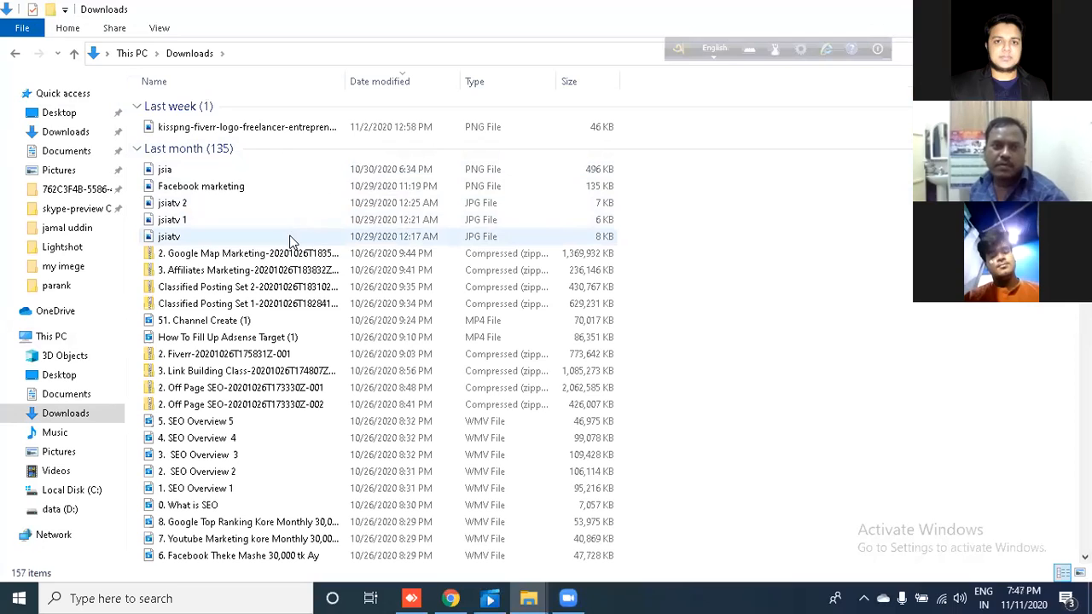
click(84, 138)
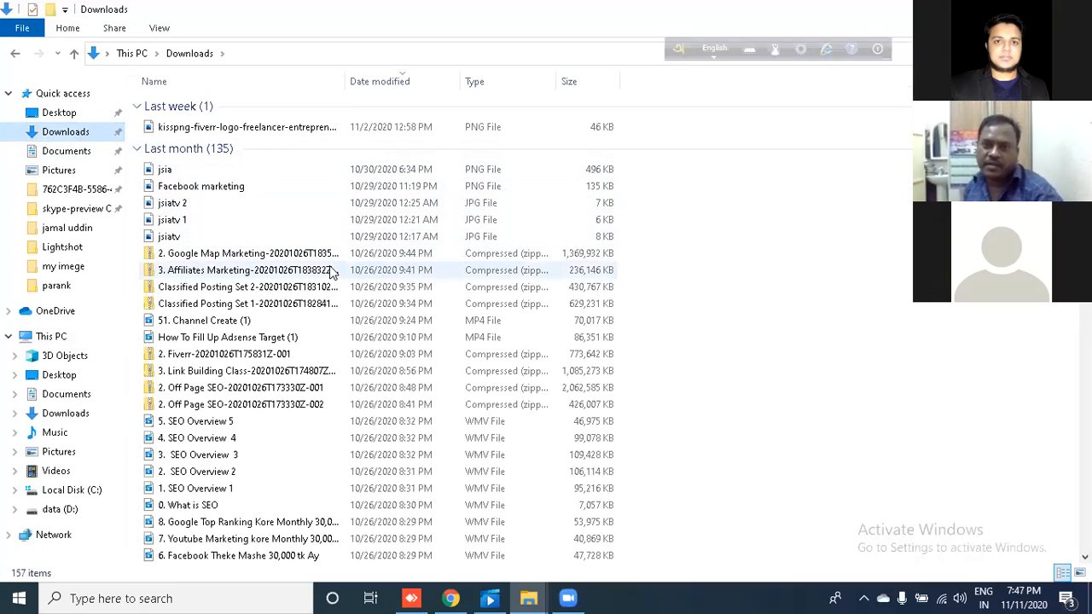
scroll(359, 283, down, 3)
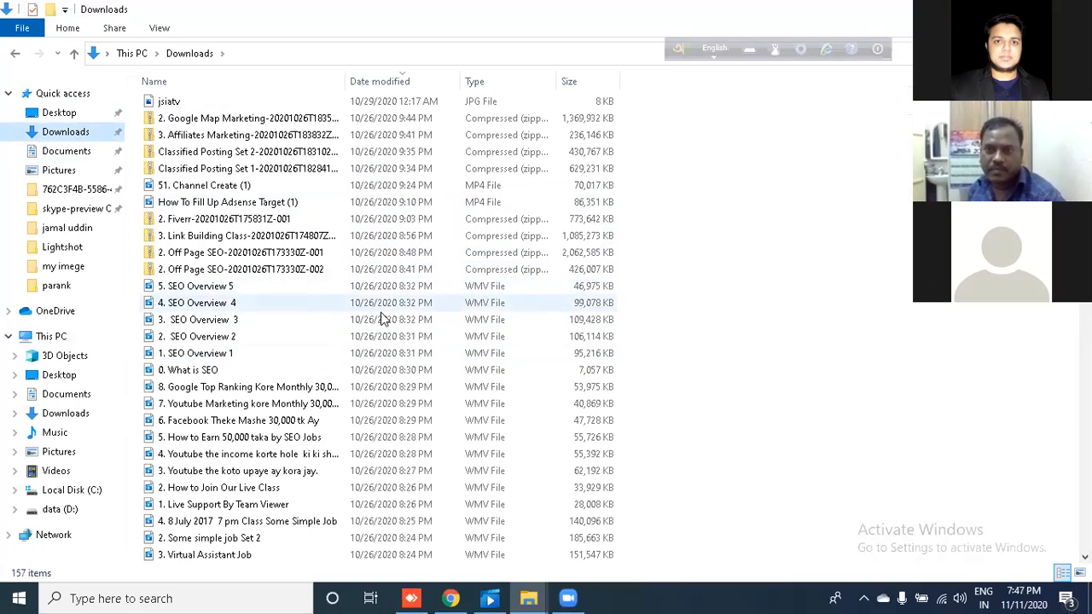
scroll(381, 317, down, 5)
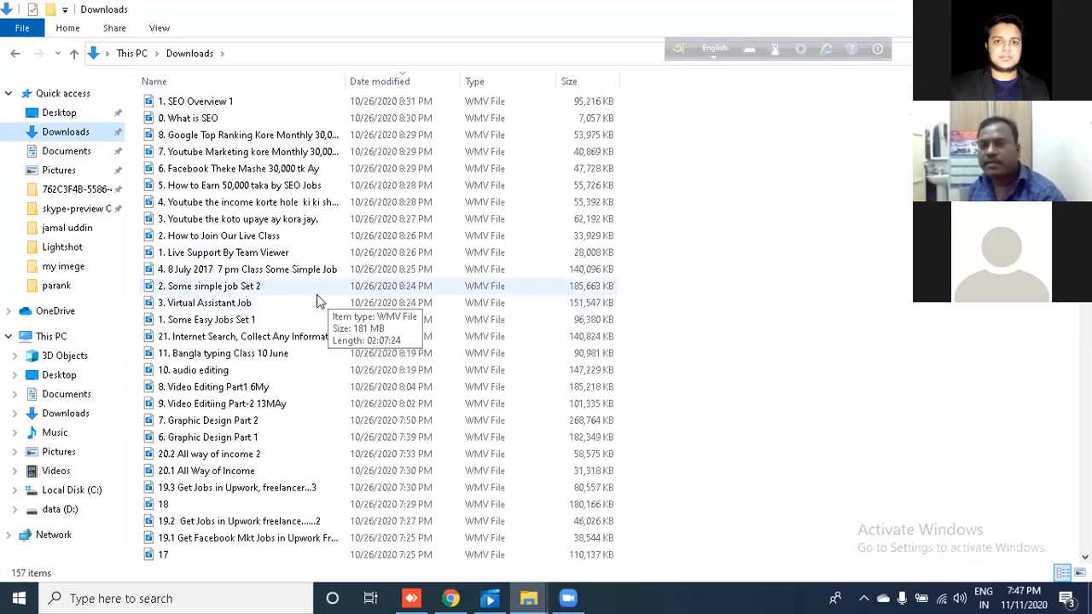
Switch to the already open Desktop folder window to view its files, including the Photoshop archive
mouse_move(529, 597)
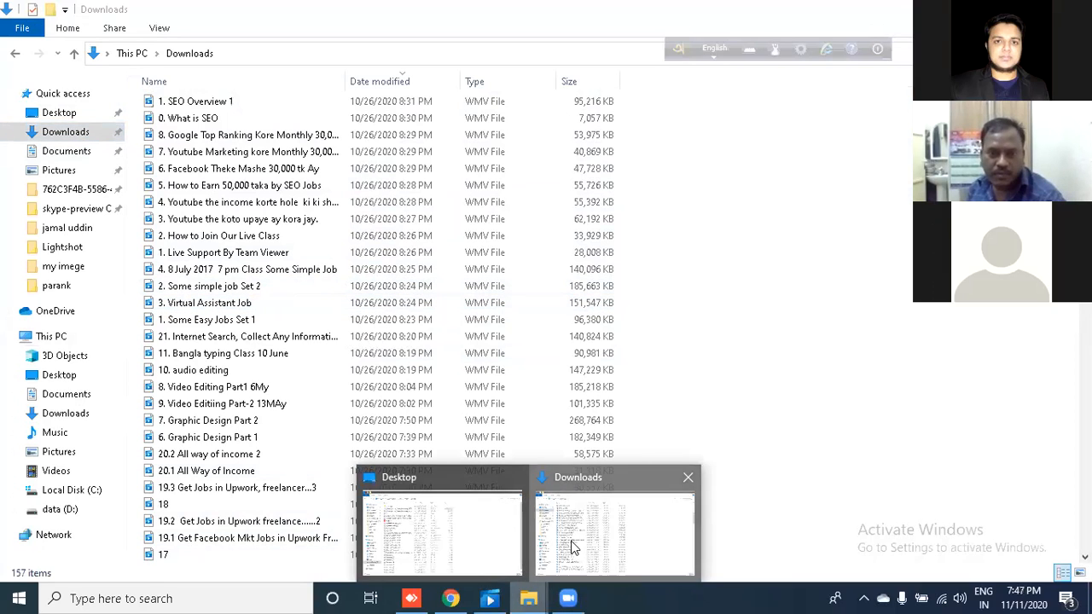
click(485, 541)
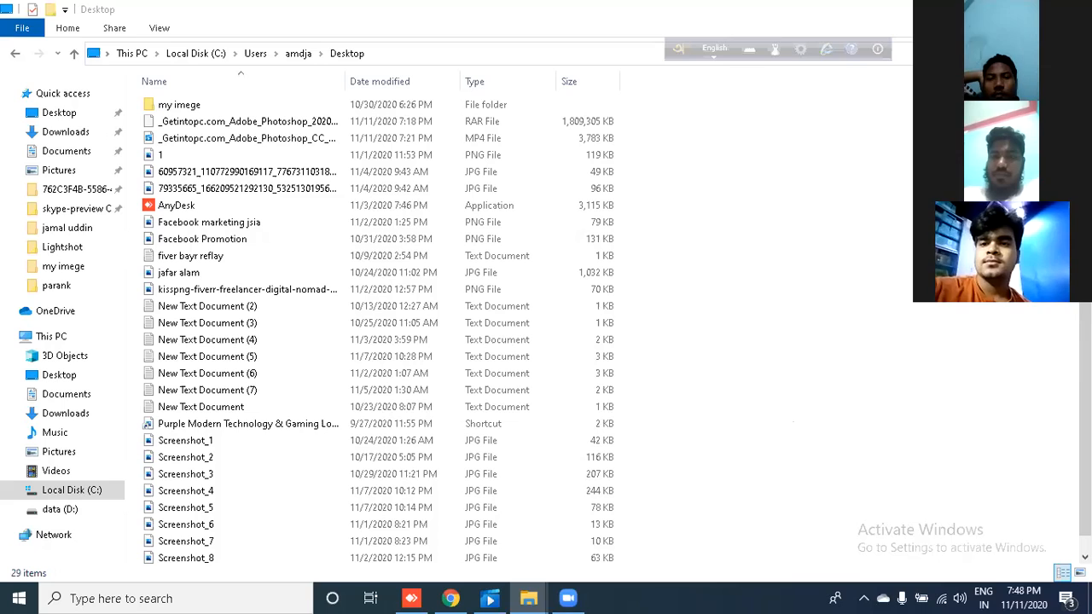
click(793, 422)
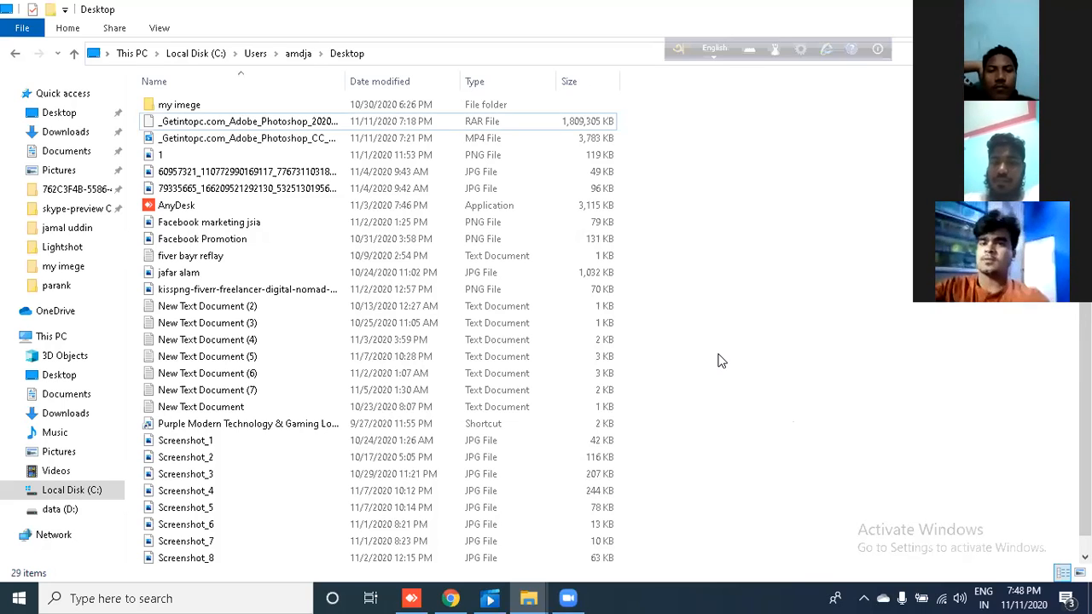